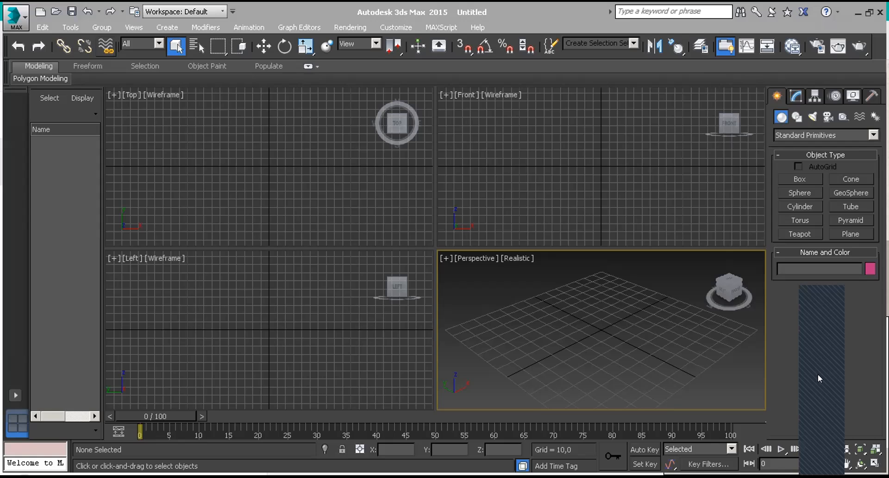
left_click(261, 153)
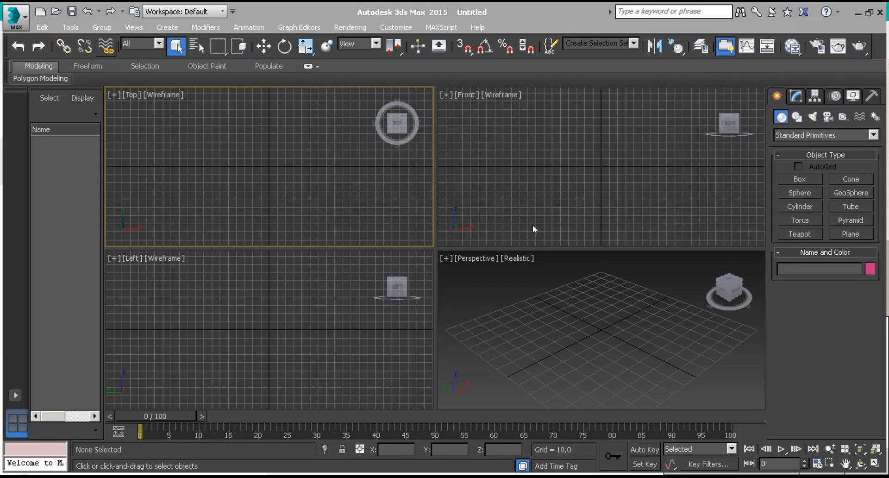
left_click(525, 204)
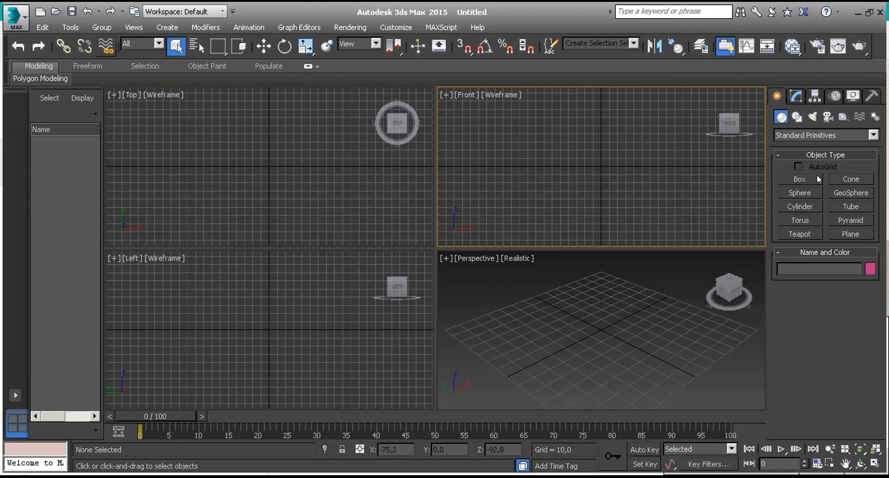
left_click(864, 15)
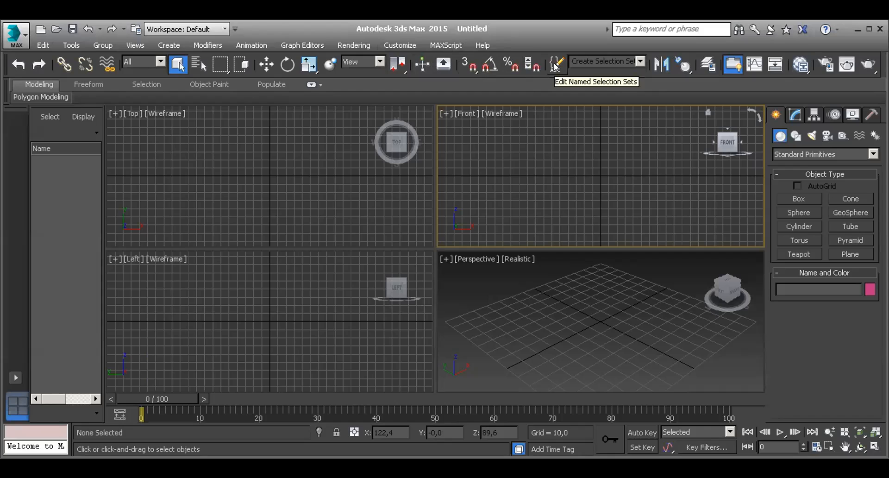
Step: Examine the list of available reference coordinate systems
left_click(379, 61)
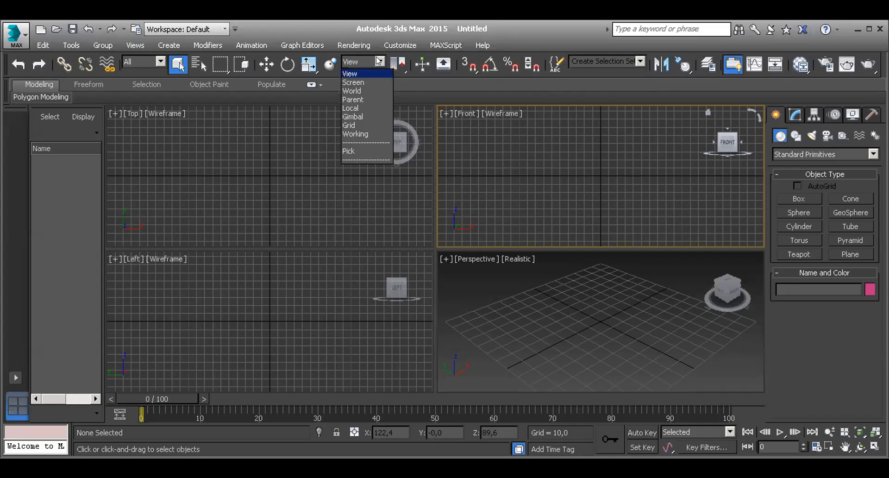
left_click(379, 61)
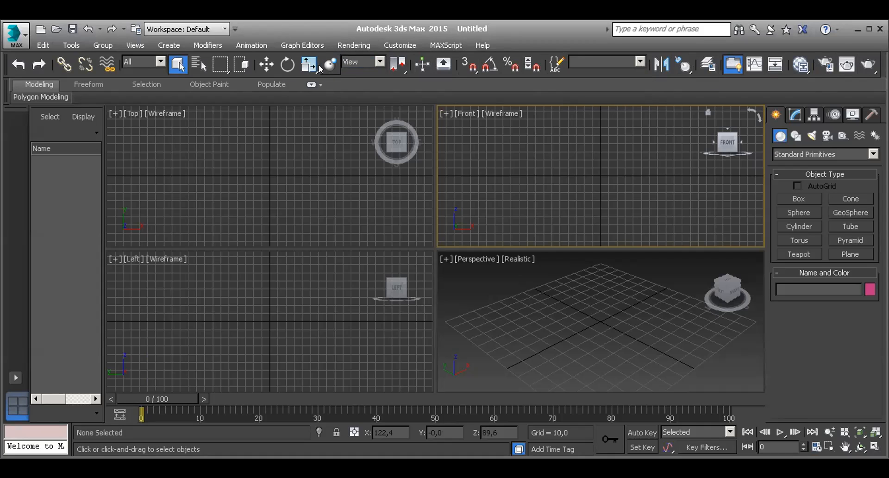
left_click(380, 61)
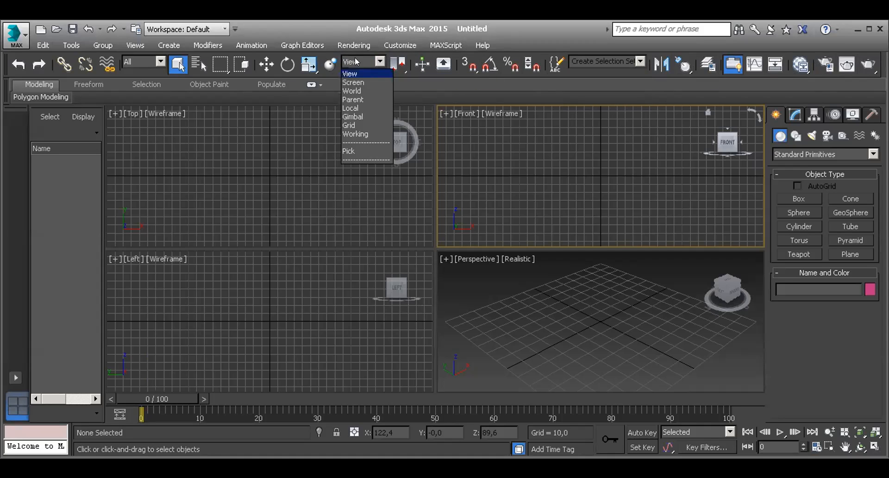
left_click(270, 34)
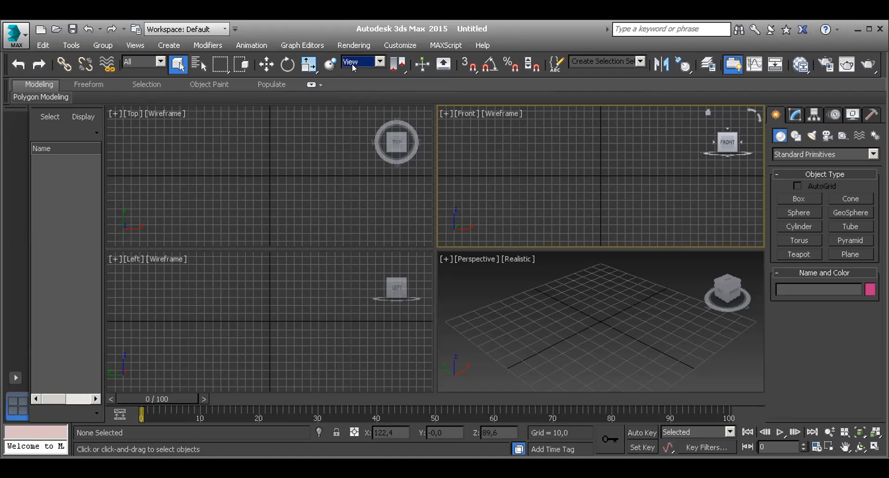
left_click(379, 62)
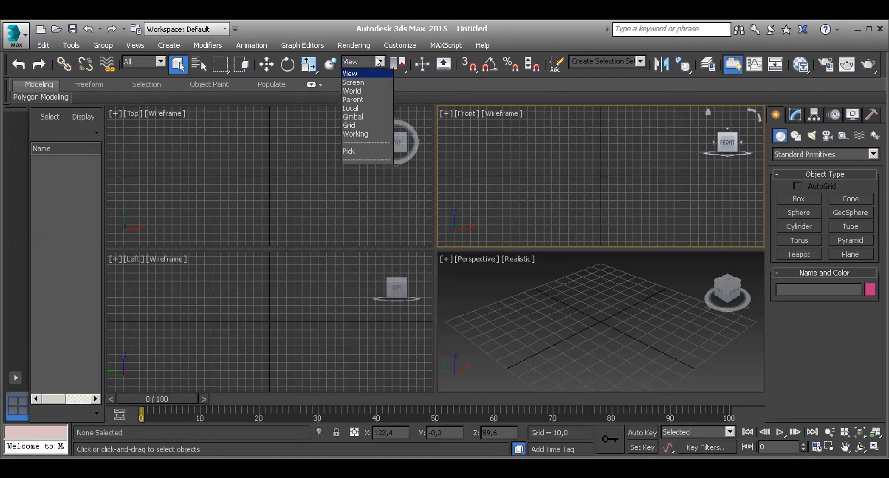
left_click(365, 199)
Step: Create a pyramid in the Perspective viewport, about 42 units wide, 46 deep and 24.5 high
left_click(622, 338)
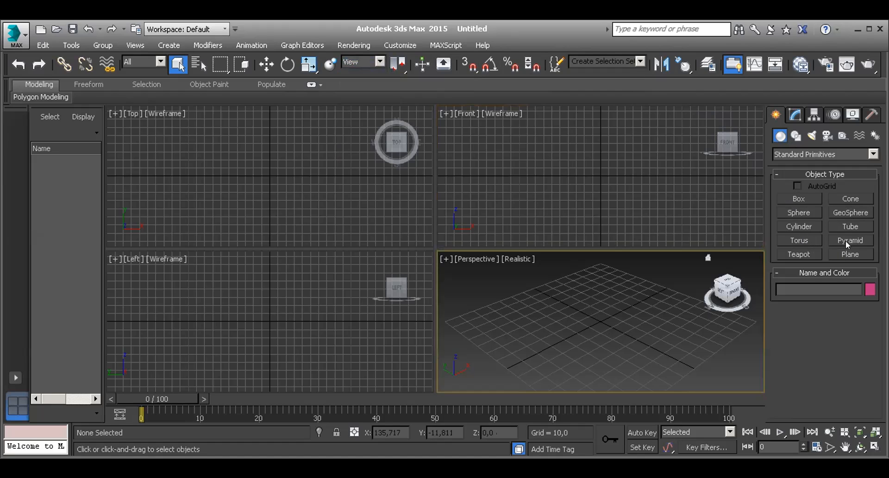
left_click(845, 241)
left_click_drag(551, 340, 549, 285)
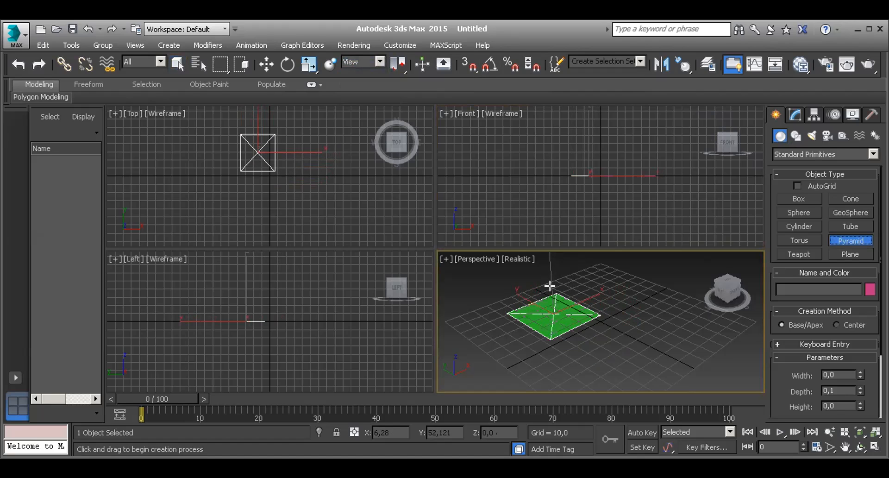
left_click(545, 242)
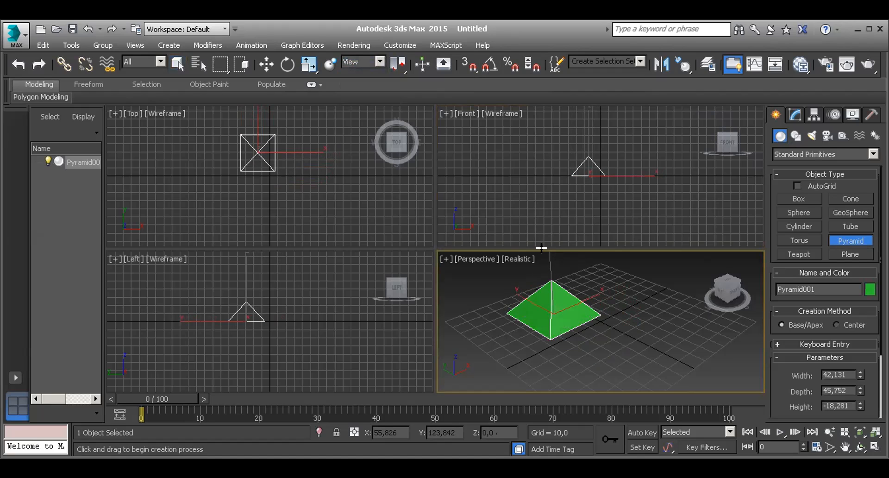
Step: Set the reference coordinate system to Grid while the pyramid is selected
left_click(860, 447)
left_click_drag(590, 320, 634, 328)
scroll(634, 328, "up", 2)
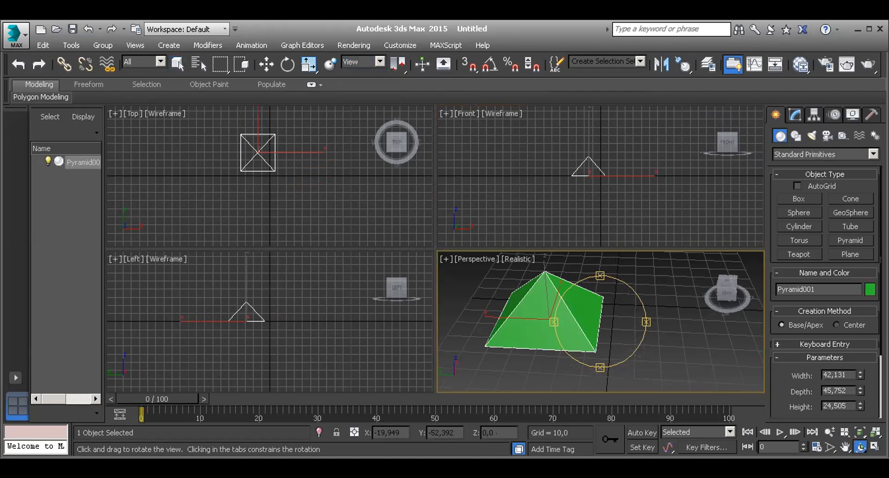
left_click(845, 446)
left_click_drag(558, 318, 624, 315)
scroll(588, 328, "up", 3)
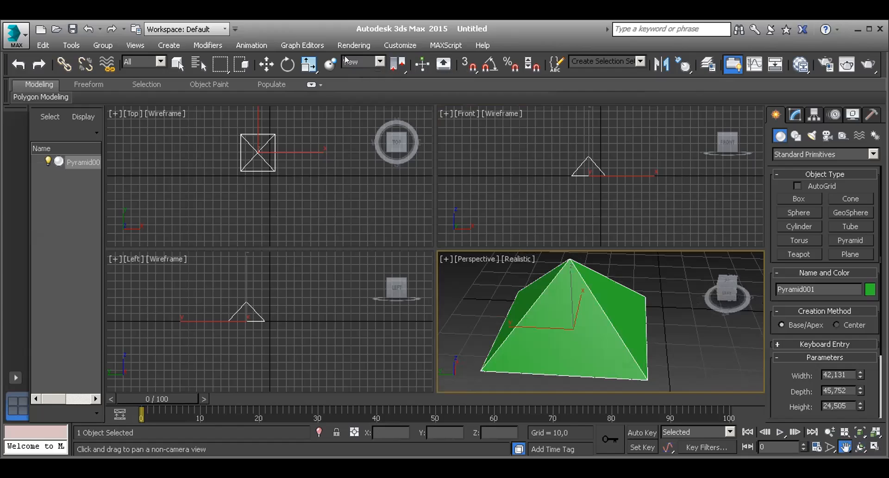
left_click(380, 61)
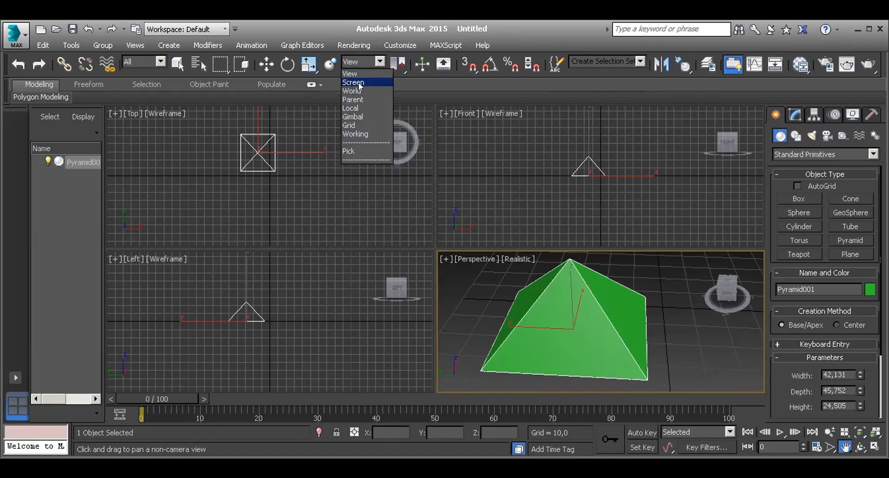
left_click(365, 124)
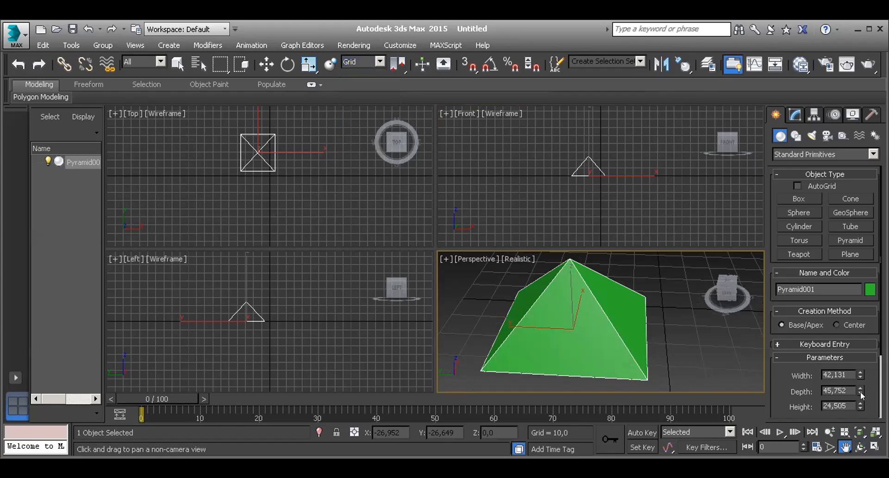
Step: Activate the Move tool, set its reference coordinate system to Grid and reselect the pyramid
left_click(266, 65)
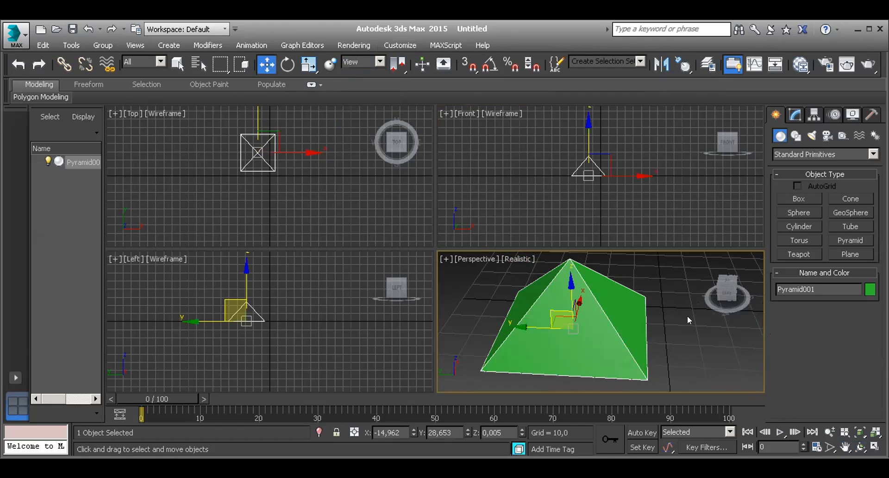
left_click(669, 331)
left_click(580, 316)
left_click(360, 62)
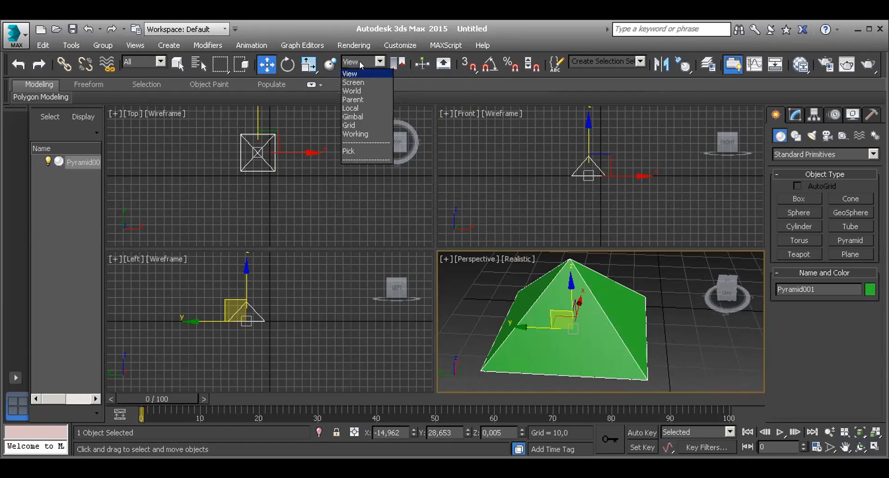
left_click(371, 126)
left_click(689, 335)
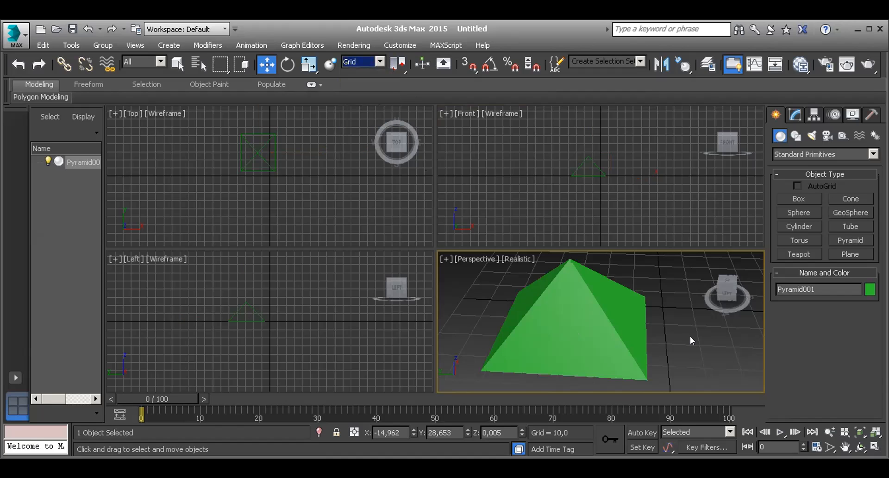
left_click(567, 297)
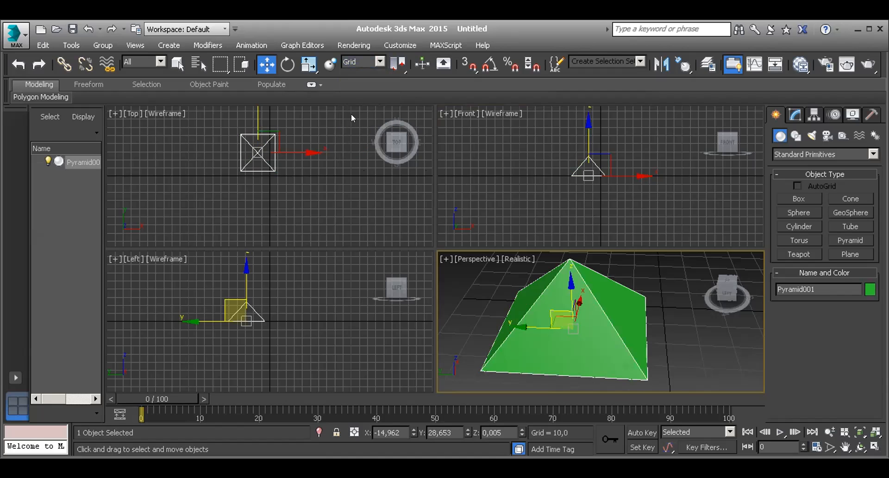
Step: Switch the Move tool's reference coordinate system to Screen and back to View to compare the pyramid's gizmo axes
left_click(368, 61)
left_click(355, 83)
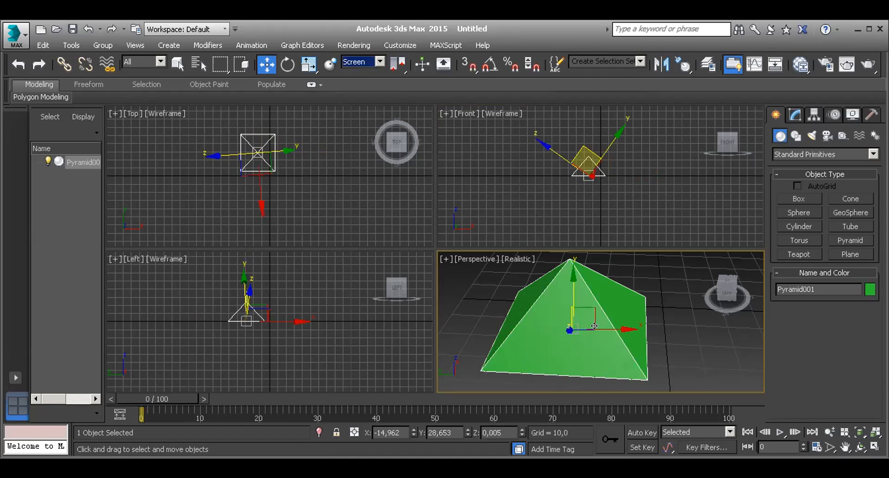
left_click(378, 62)
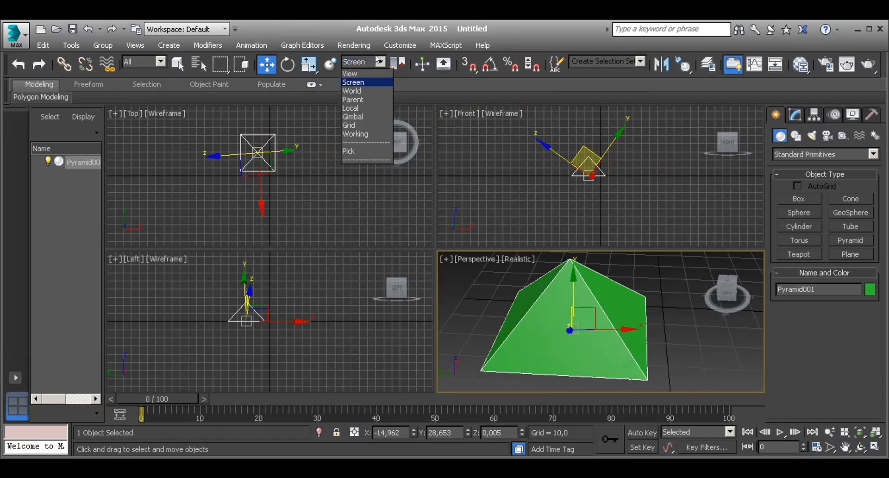
left_click(362, 74)
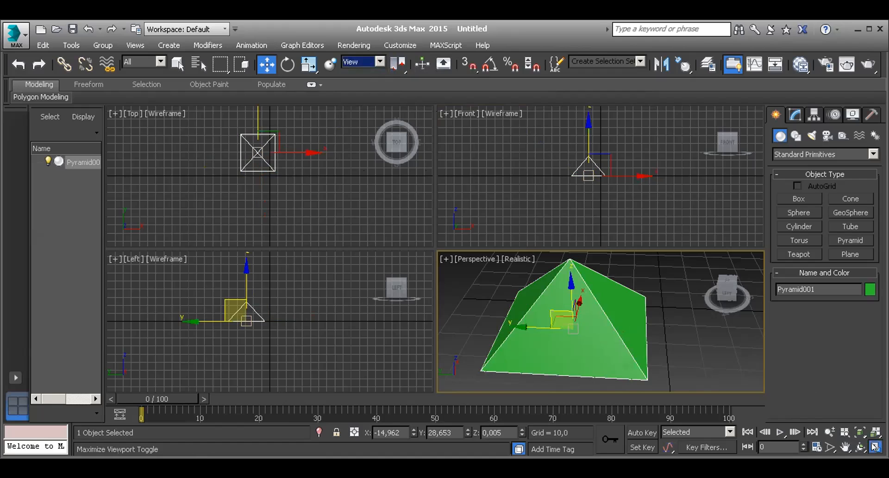
Step: Maximize the Perspective viewport and reactivate the Move tool on the selected pyramid
left_click(858, 450)
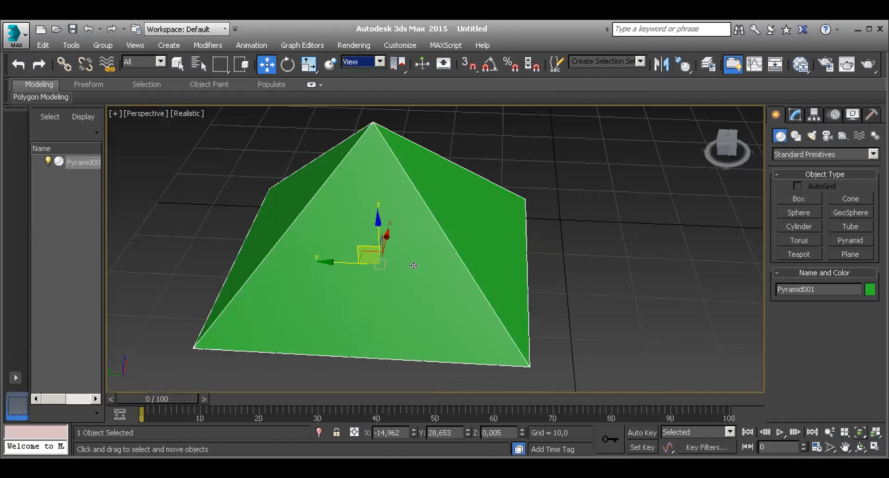
left_click(846, 448)
left_click_drag(411, 312, 449, 311)
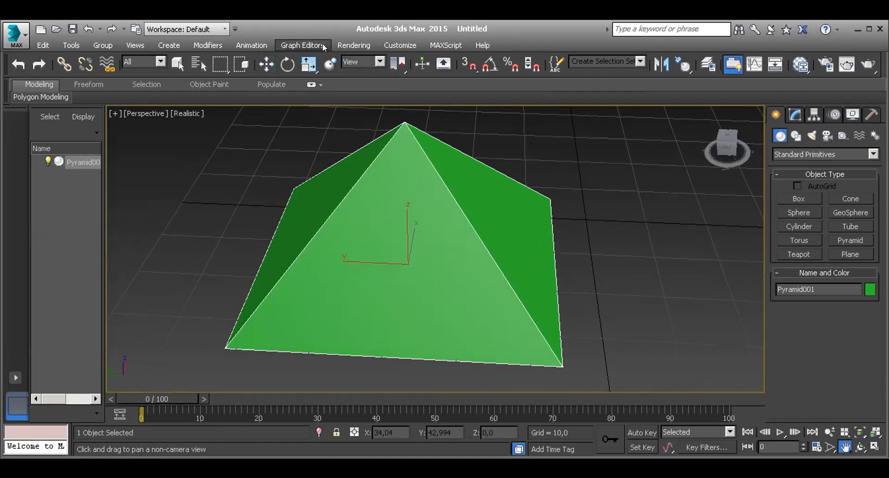
left_click(266, 64)
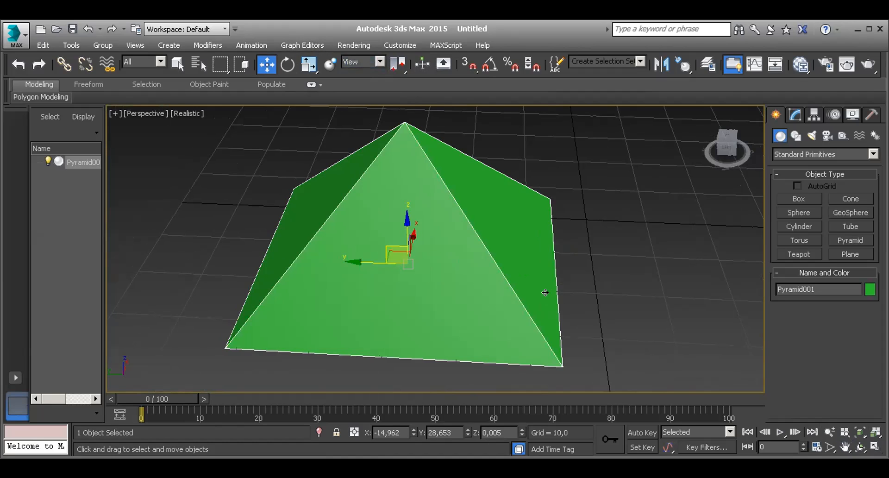
left_click(860, 447)
left_click_drag(432, 260, 417, 261)
left_click(267, 64)
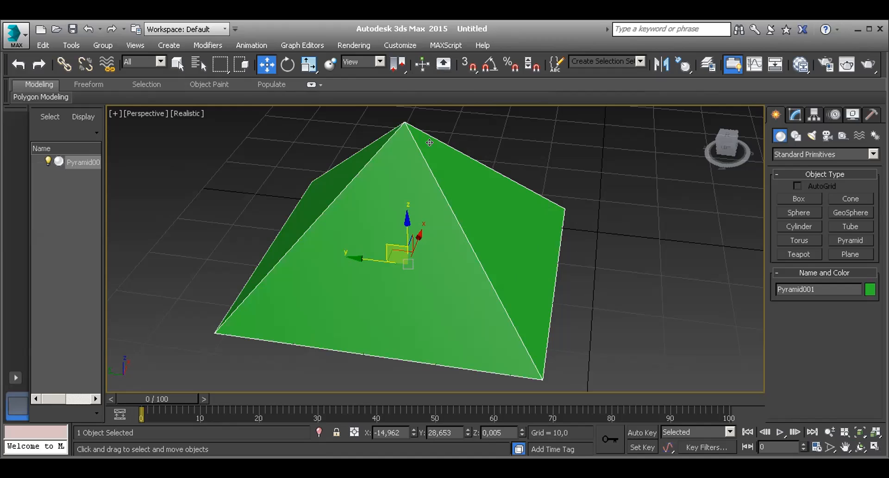
Step: Try the Grid and Gimbal reference coordinate systems for moving the pyramid
left_click(378, 63)
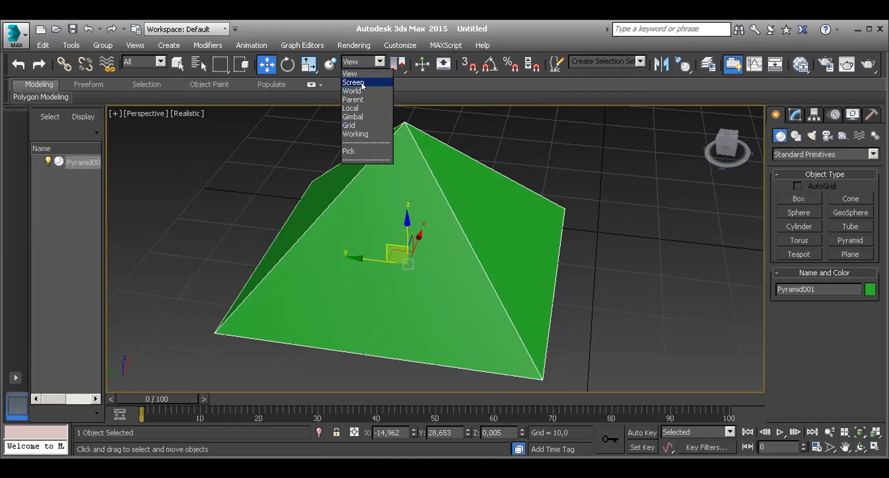
left_click(362, 126)
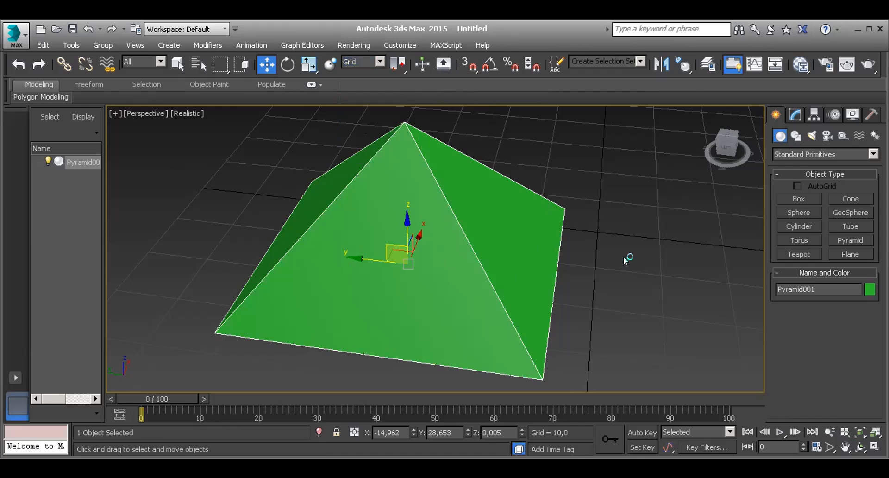
left_click(354, 64)
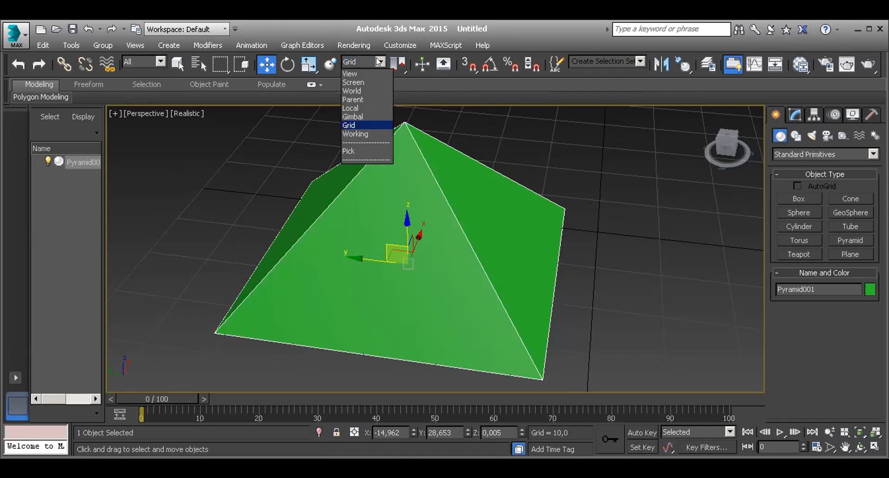
left_click(363, 117)
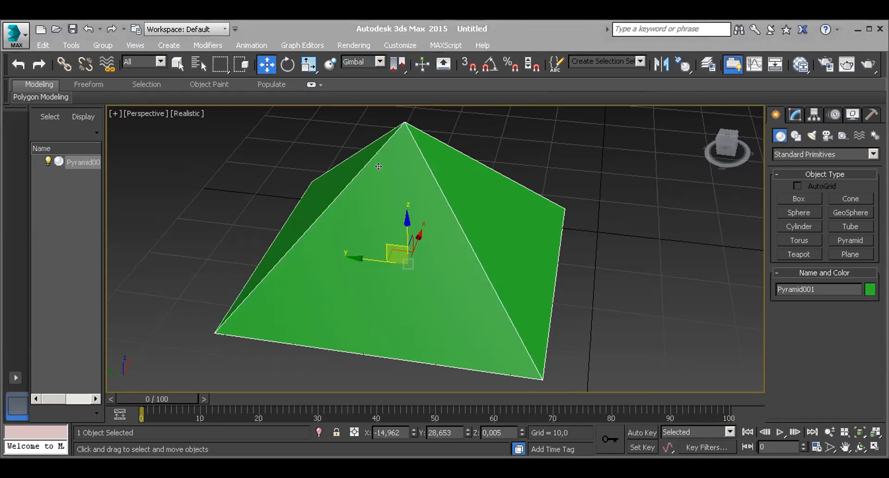
left_click(540, 185)
left_click(429, 229)
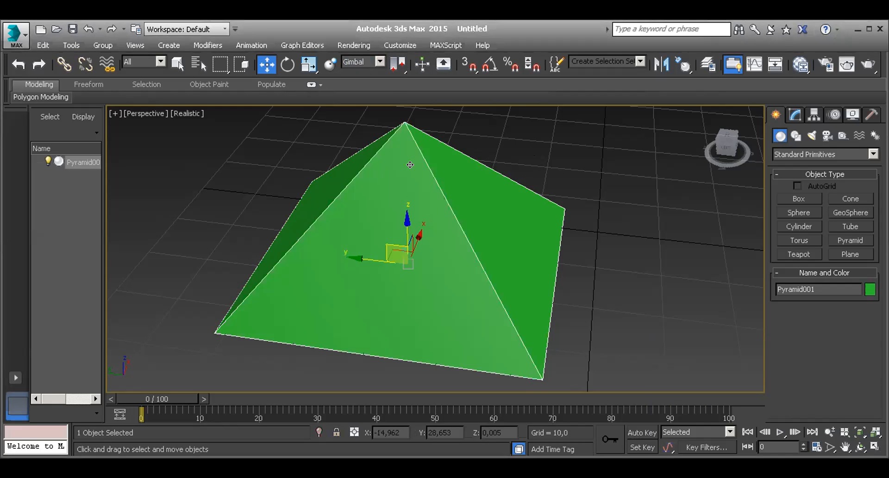
Step: Set the Move tool's reference coordinate system to Screen and check the pyramid's gizmo axes from another viewing angle
left_click(379, 60)
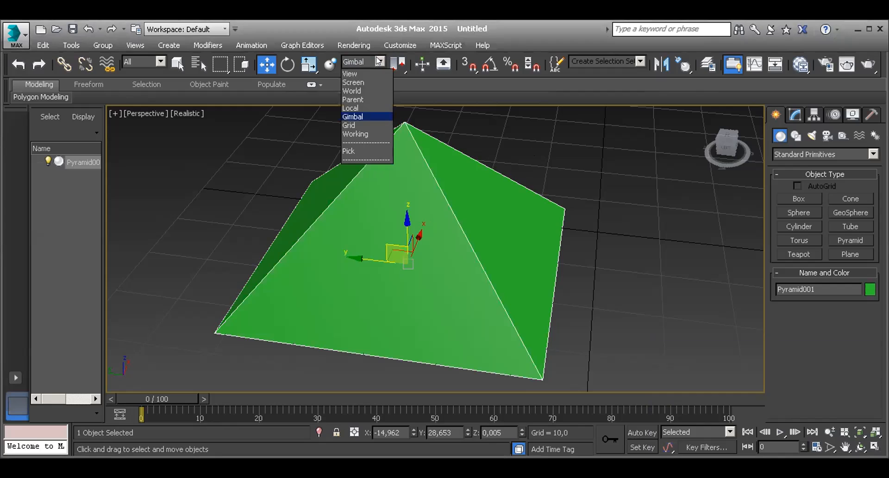
left_click(362, 83)
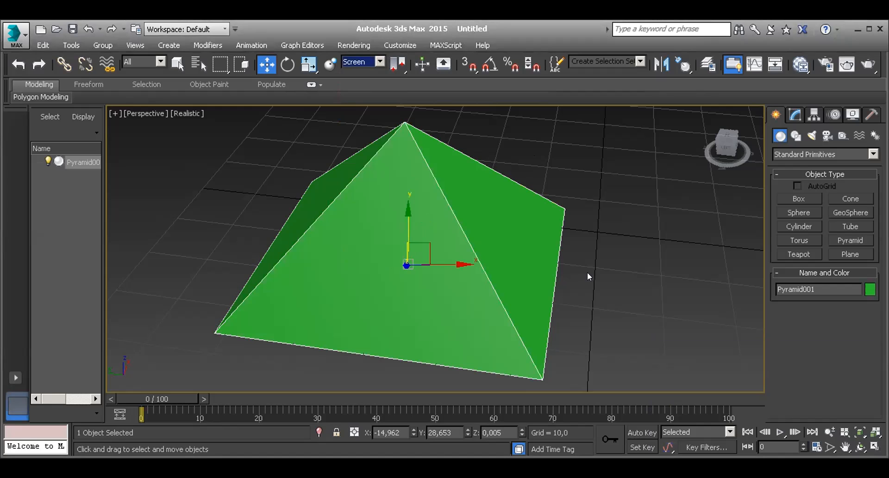
left_click(861, 446)
left_click_drag(482, 274, 455, 276)
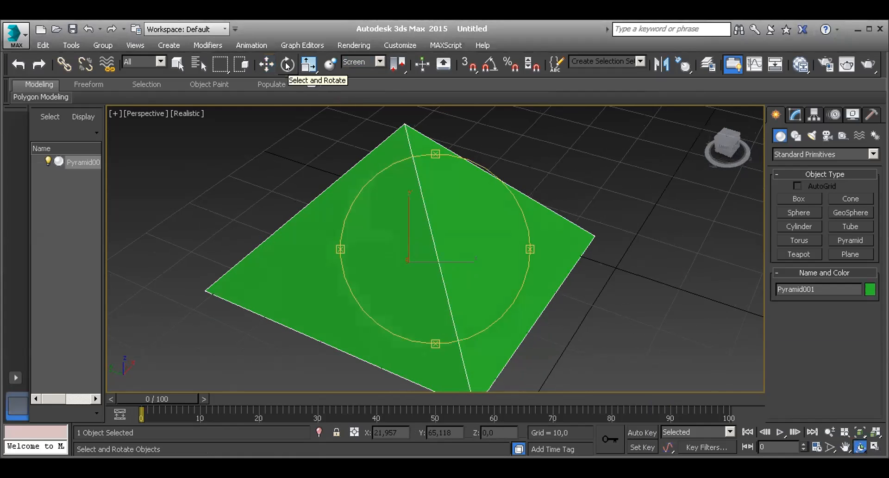
left_click(266, 64)
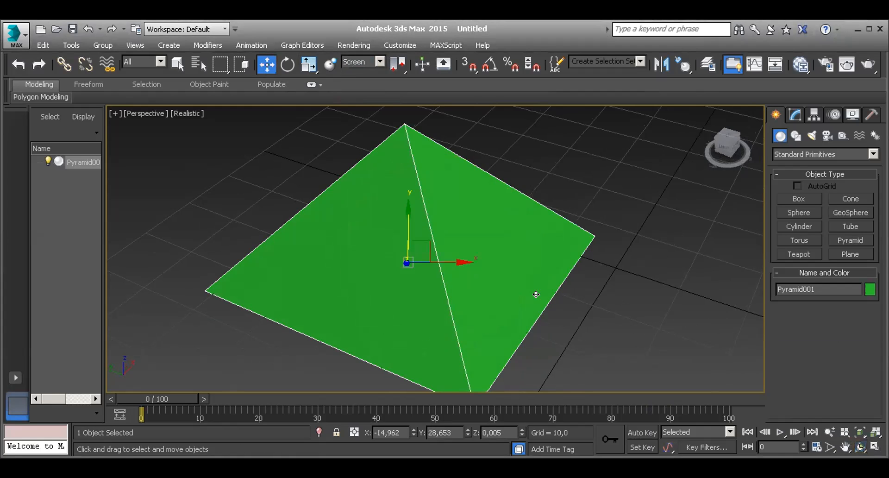
Step: Inspect the Screen-aligned gizmo from another angle, set the reference coordinate system to View and reactivate the Move tool on the pyramid
left_click(860, 447)
left_click_drag(423, 295, 381, 239)
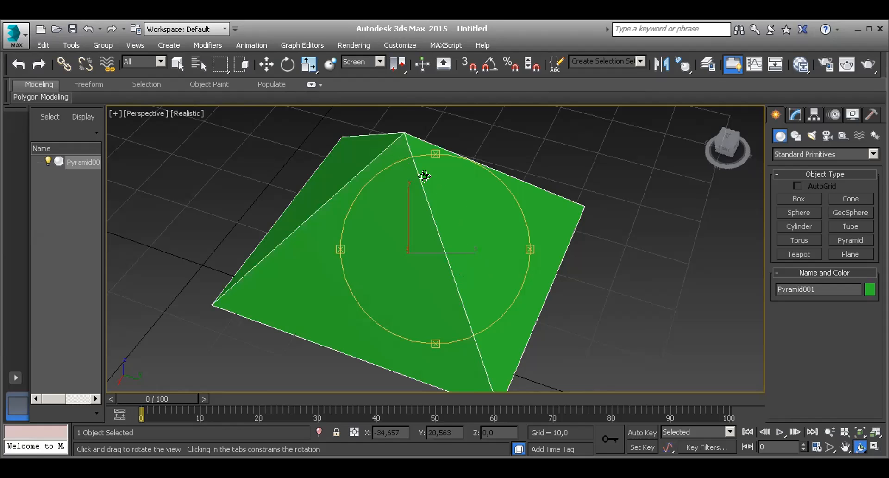
left_click_drag(445, 264, 387, 153)
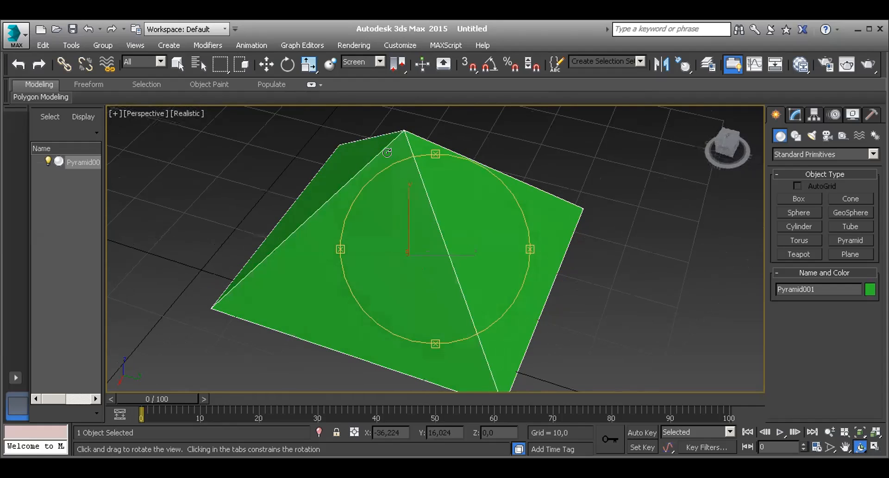
left_click(378, 62)
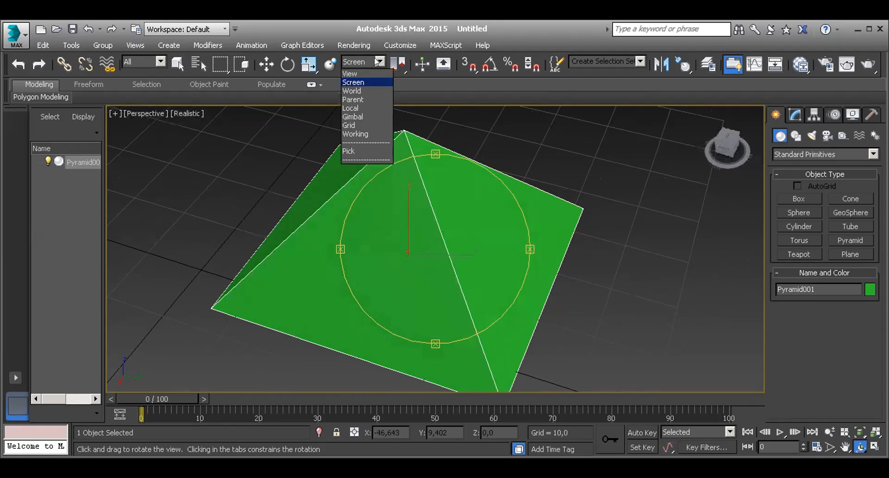
left_click(363, 73)
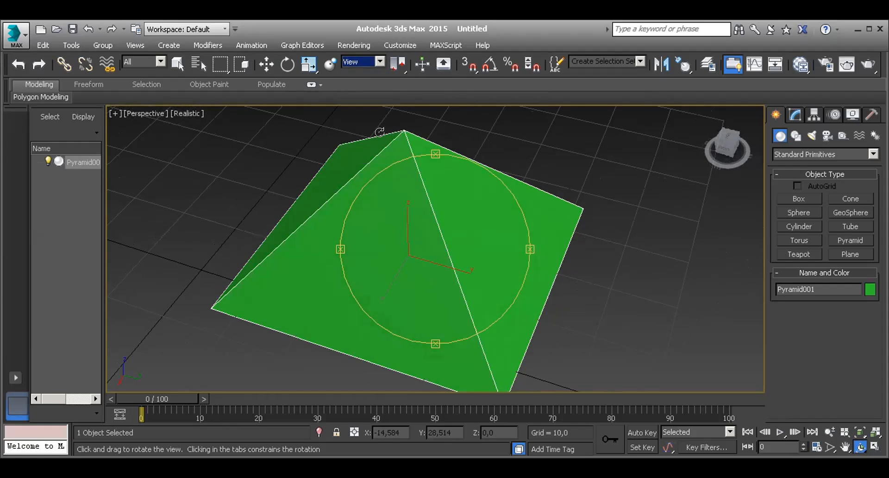
left_click(271, 66)
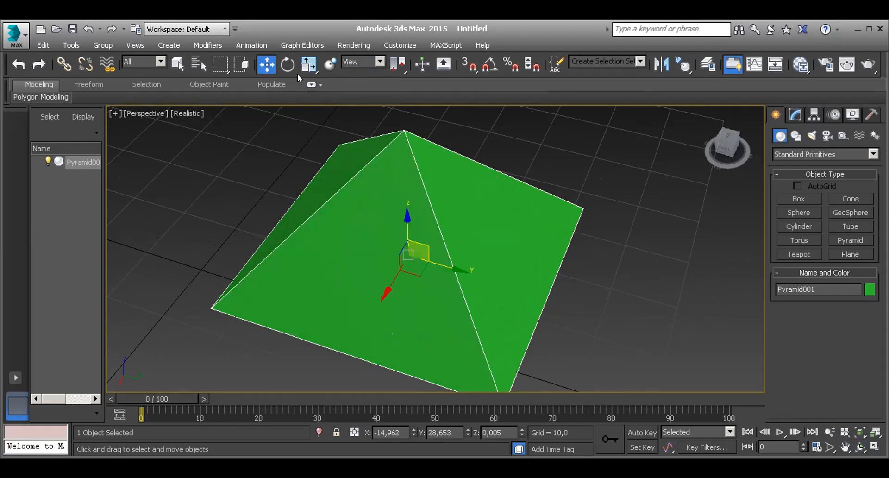
left_click(376, 61)
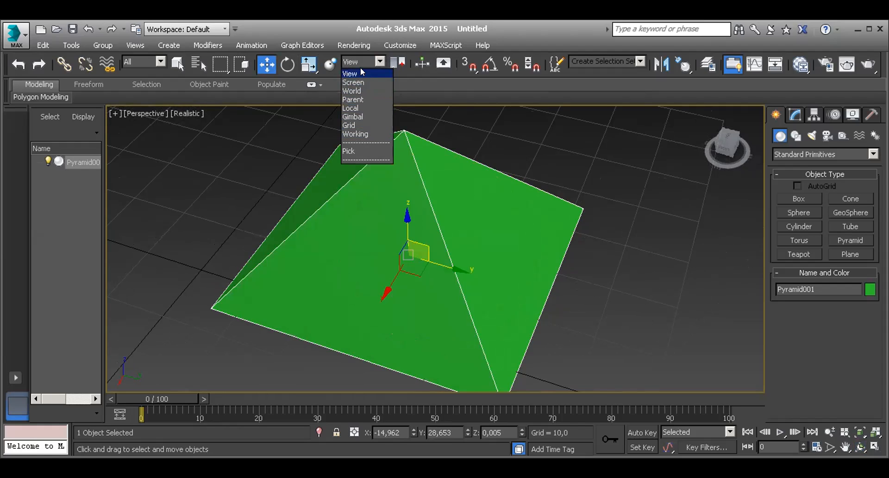
left_click(546, 260)
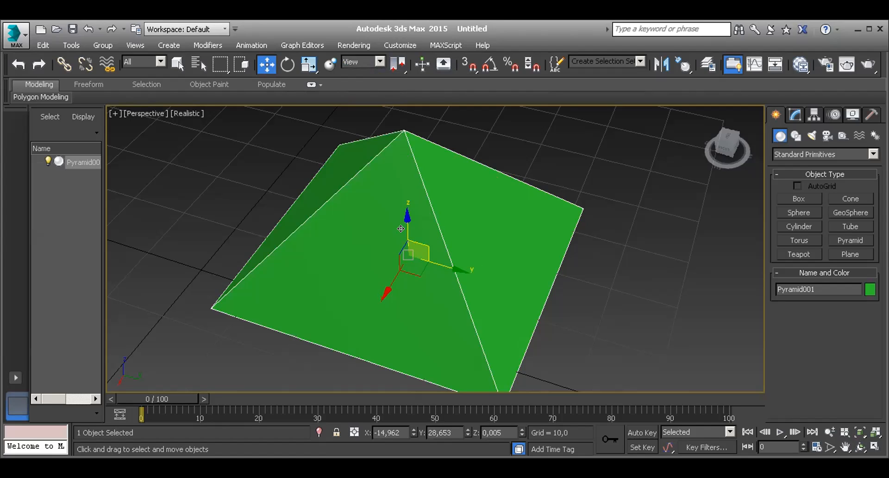
Step: Set the Move tool's reference coordinate system to Screen and examine the pyramid's axes while orbiting to its other faces
left_click(379, 63)
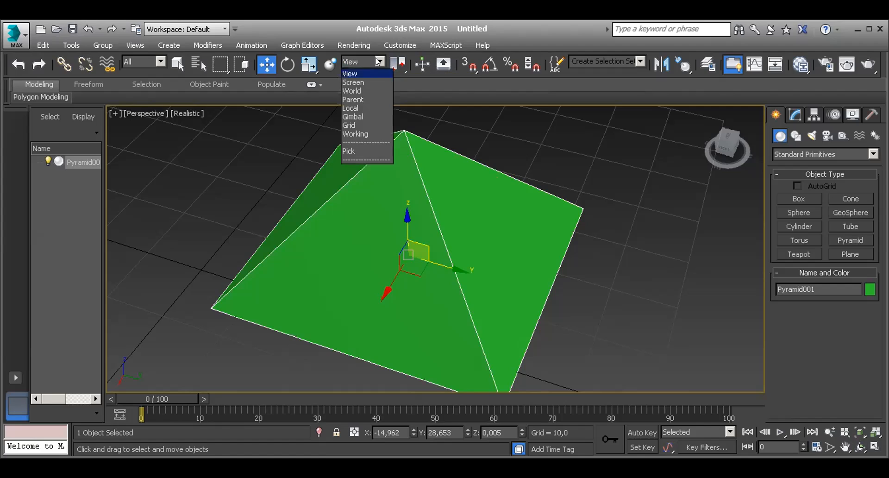
left_click(364, 82)
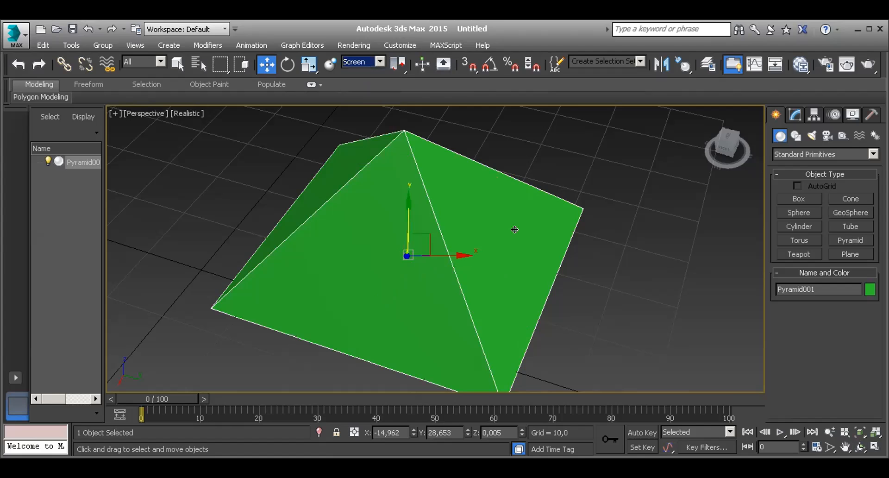
left_click(860, 446)
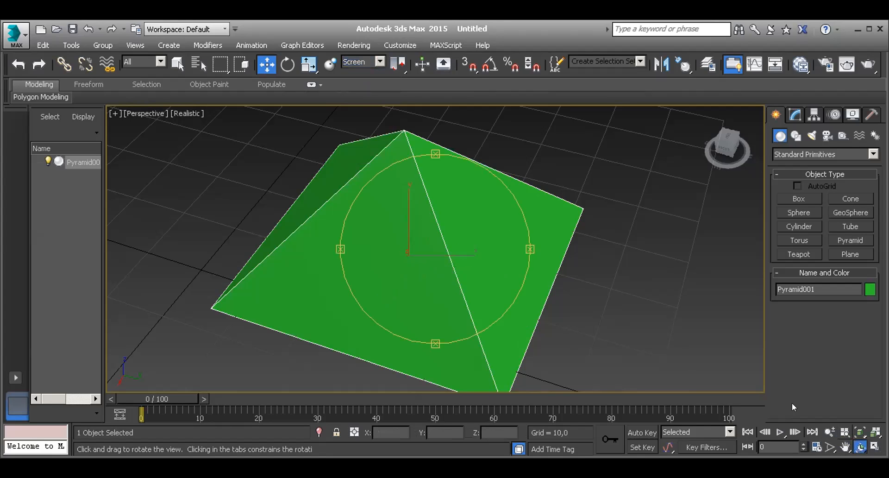
left_click_drag(486, 252, 418, 261)
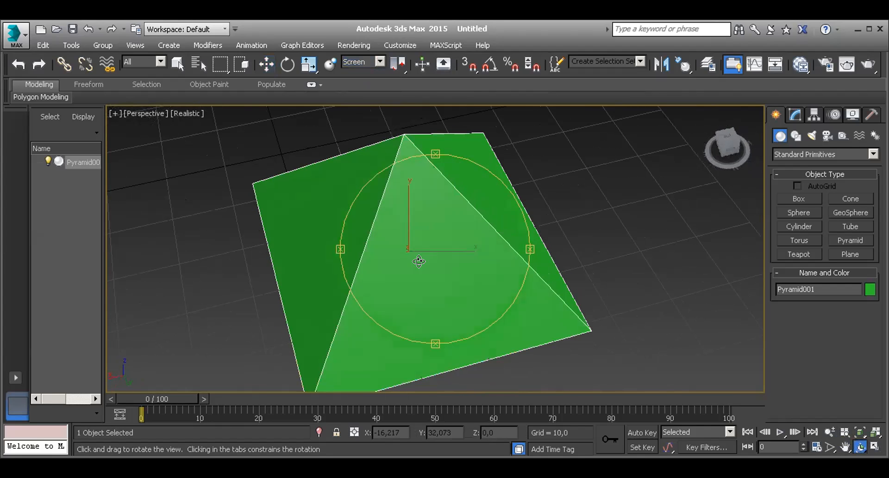
left_click_drag(466, 244, 423, 239)
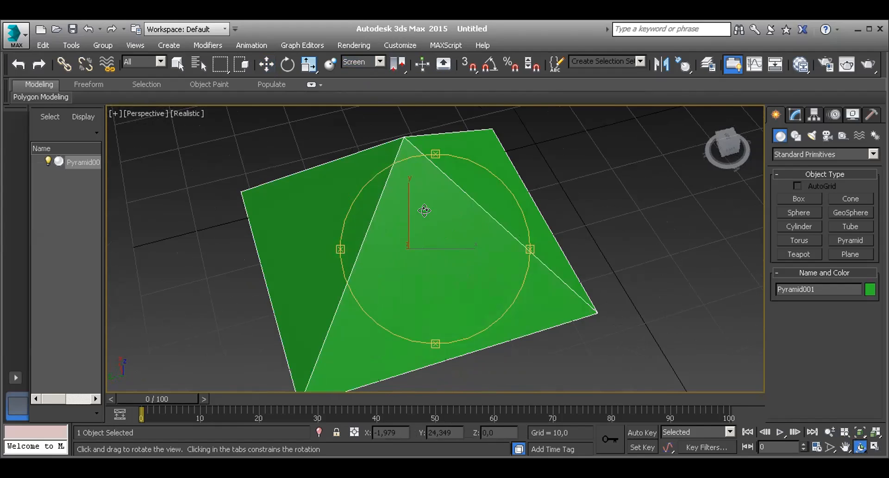
Step: Set the reference coordinate system to World and check the pyramid's axes from another angle
left_click(375, 62)
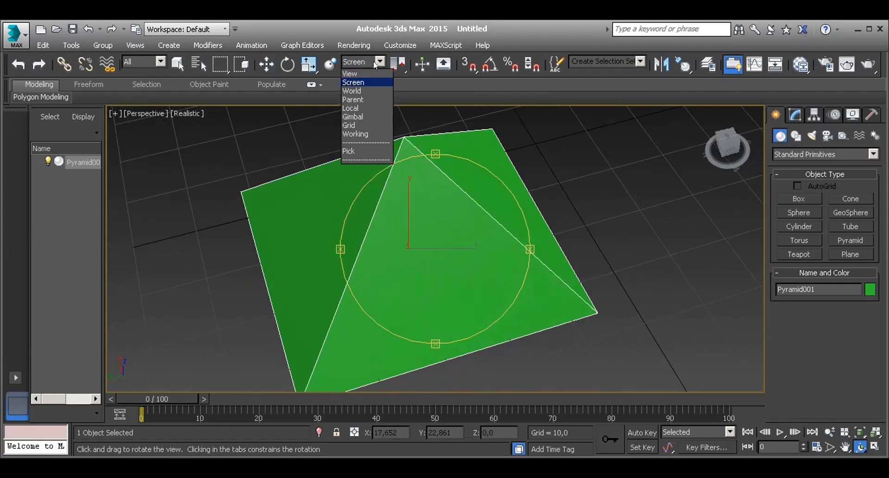
left_click(371, 90)
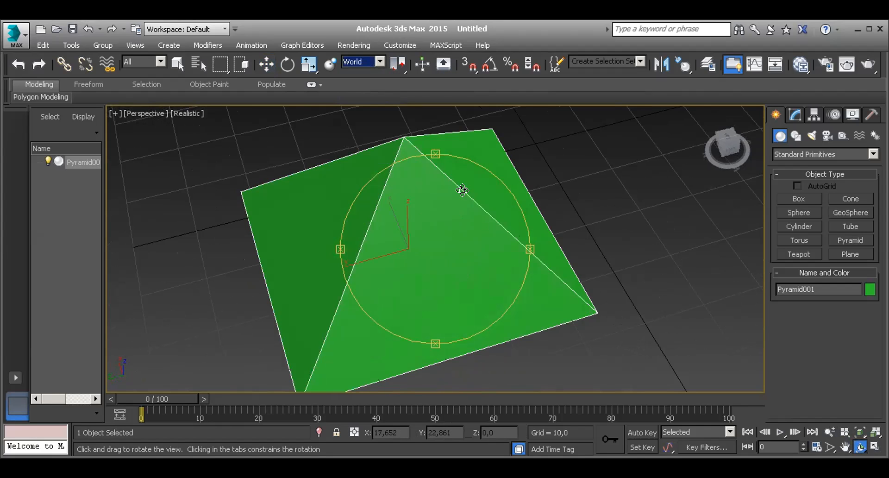
left_click_drag(402, 276, 550, 244)
Step: Return the reference coordinate system to View and compare the pyramid's axes while orbiting slightly
left_click(380, 61)
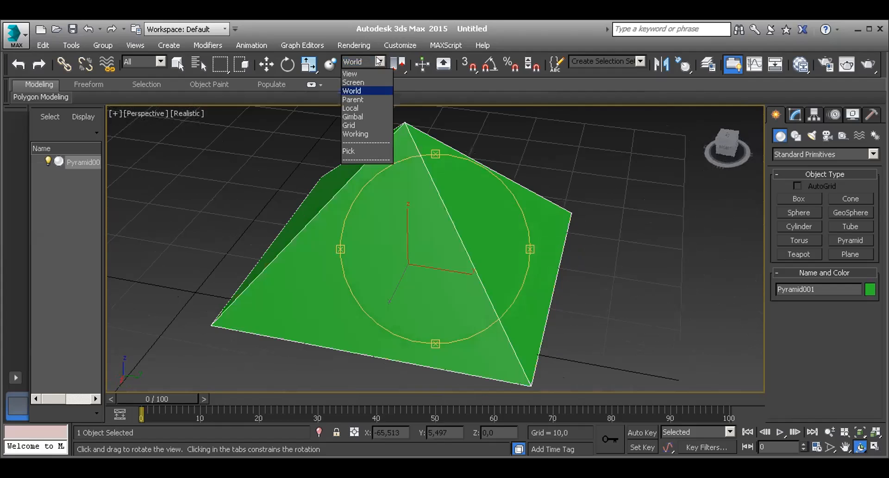
left_click(364, 74)
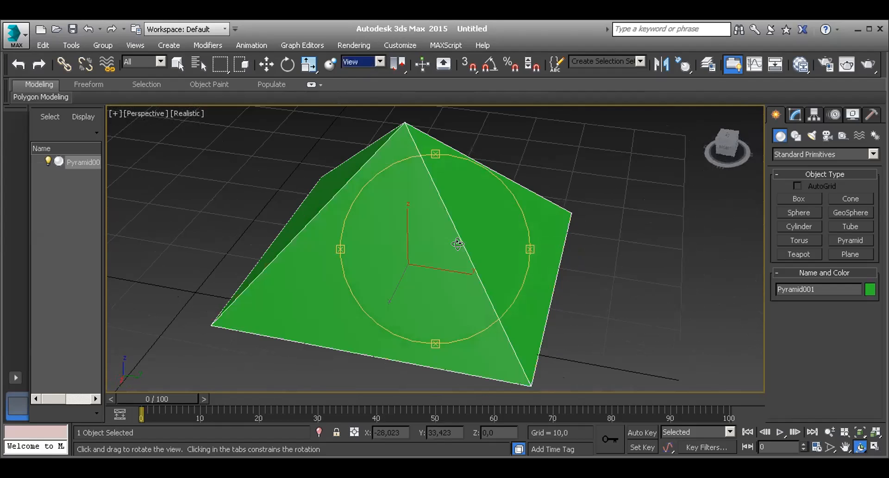
left_click_drag(437, 258, 406, 249)
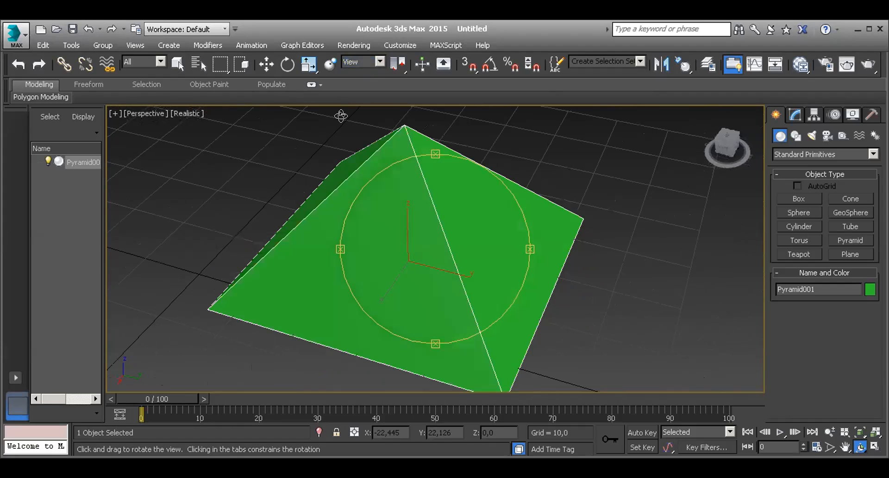
Step: Set the reference coordinate system to Parent for the Move tool and reselect the pyramid to check its gizmo axes
left_click(378, 62)
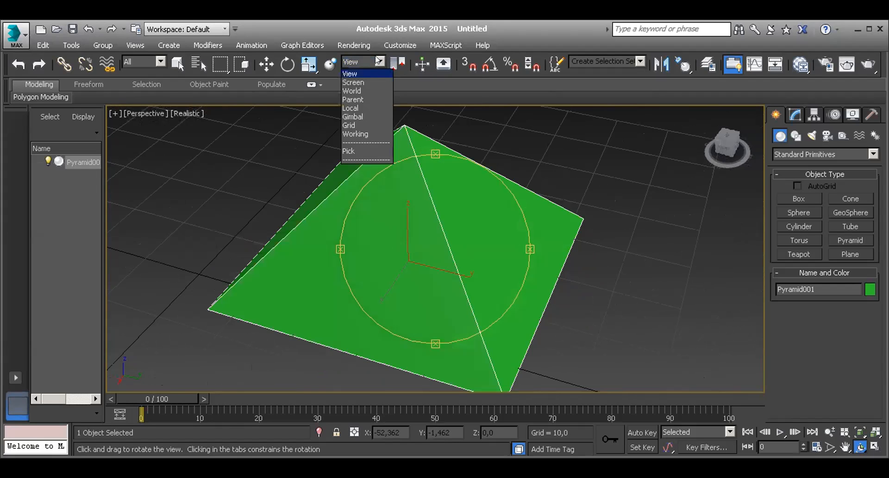
left_click(364, 99)
mouse_move(446, 248)
left_mouse_down()
mouse_move(435, 199)
mouse_move(438, 246)
left_mouse_up()
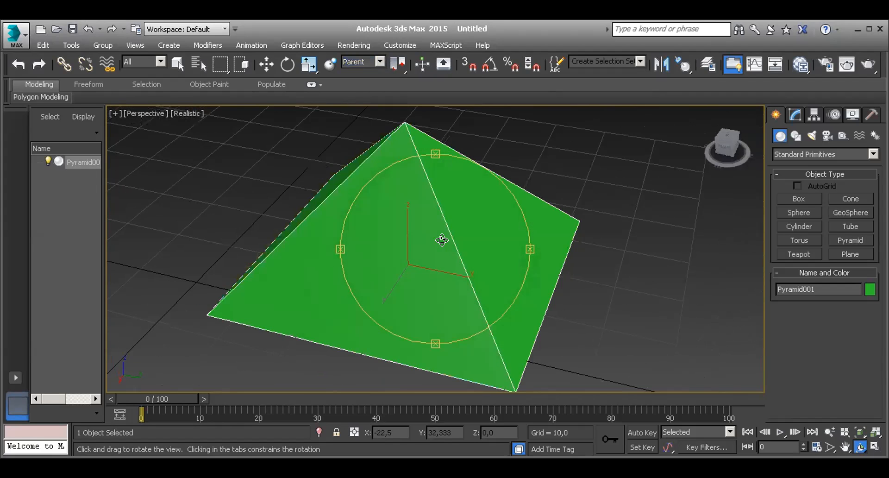
left_click(262, 65)
left_click(587, 289)
left_click(454, 271)
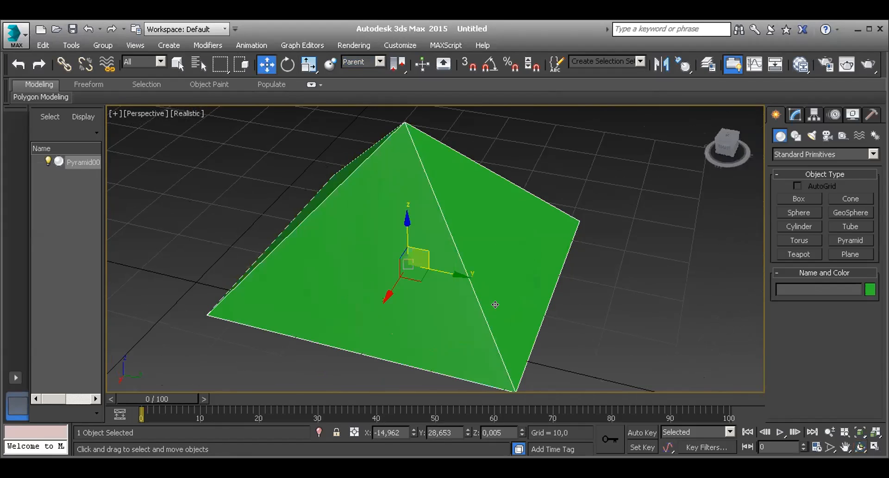
left_click(373, 65)
left_click(363, 98)
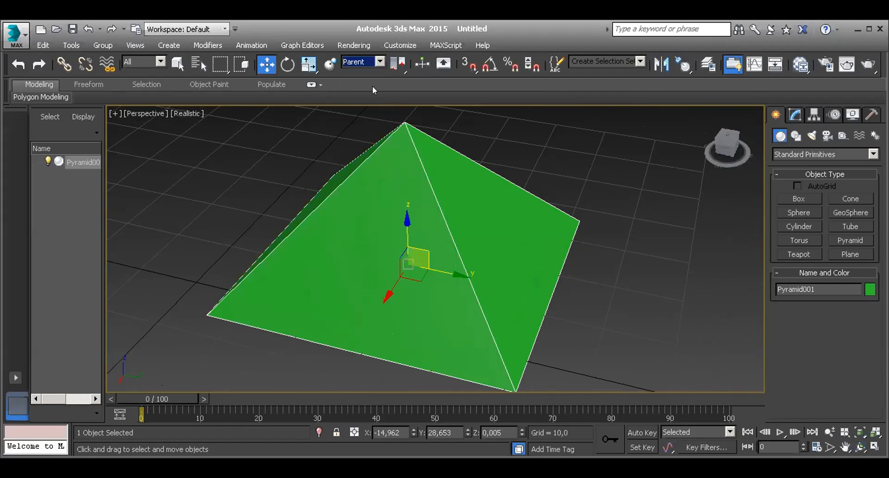
left_click(605, 359)
left_click(456, 223)
Step: Try the Local and Gimbal reference coordinate systems for moving the pyramid
left_click(377, 62)
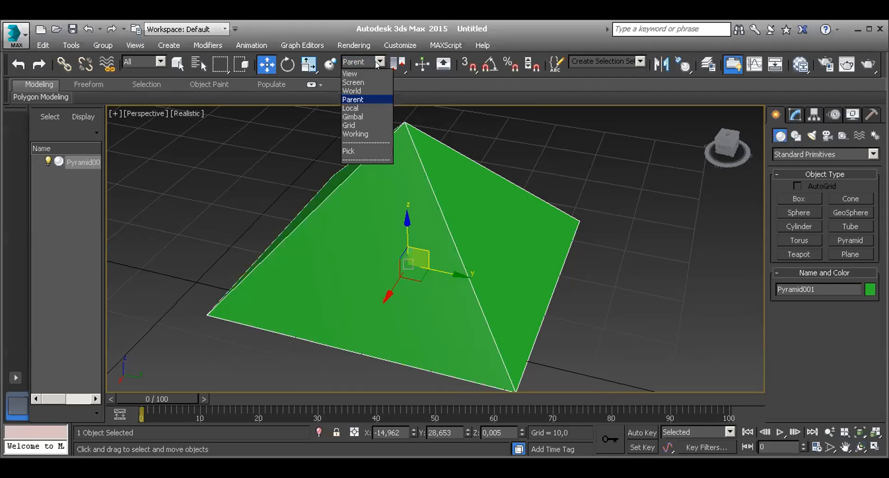
left_click(361, 106)
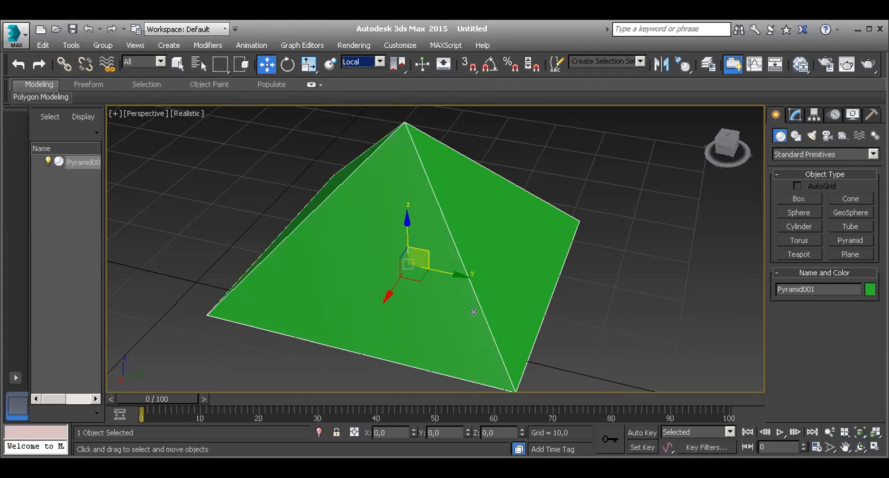
left_click(378, 61)
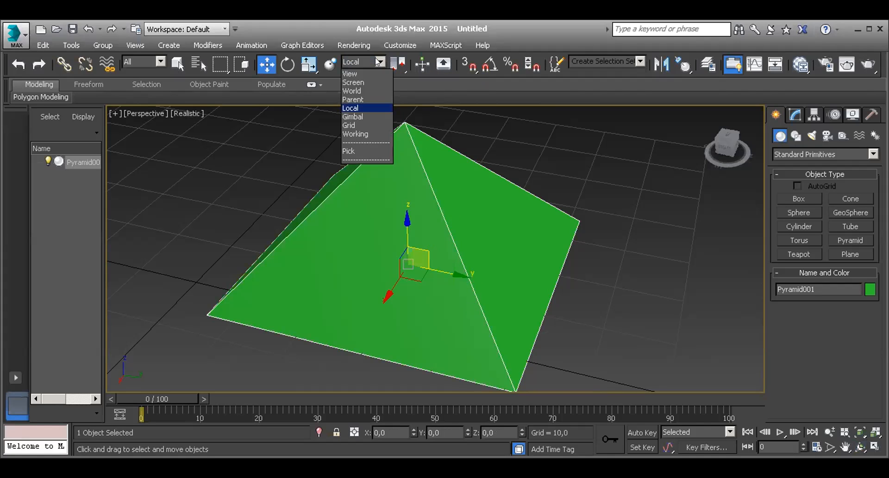
left_click(360, 117)
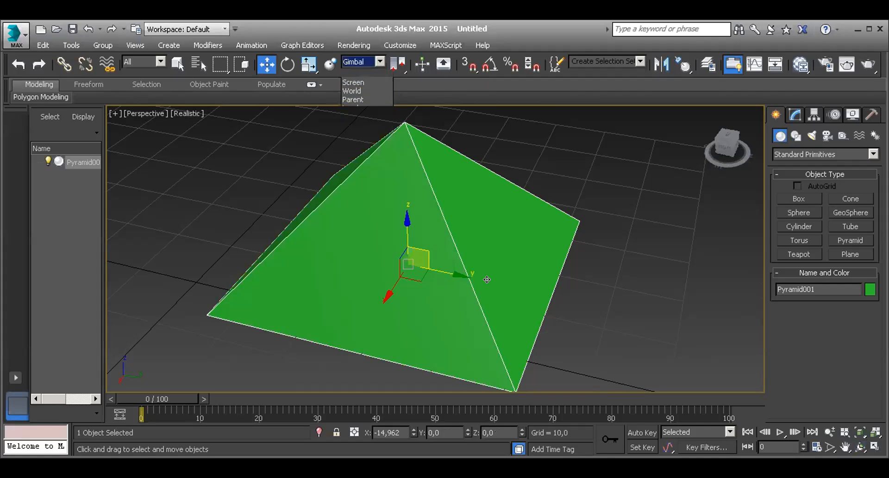
Step: Try rotating the pyramid about its X axis and undo the rotation
left_click(288, 64)
left_click_drag(428, 231, 483, 261)
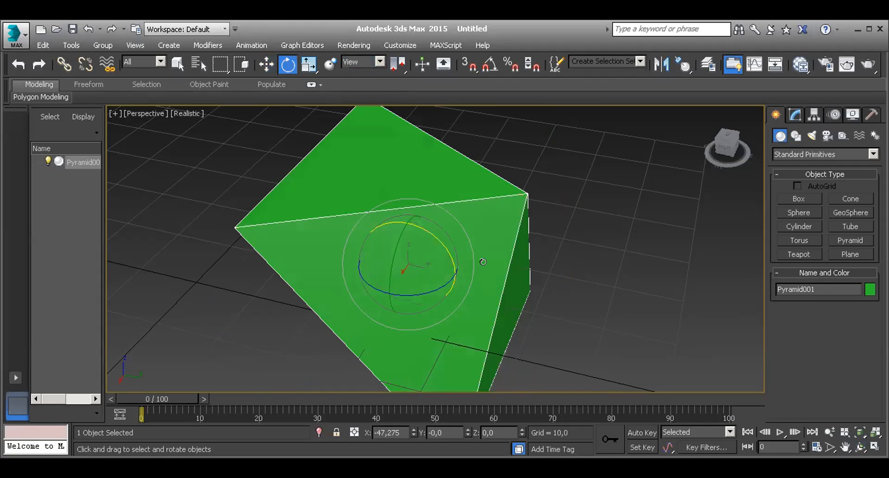
key("ctrl+z")
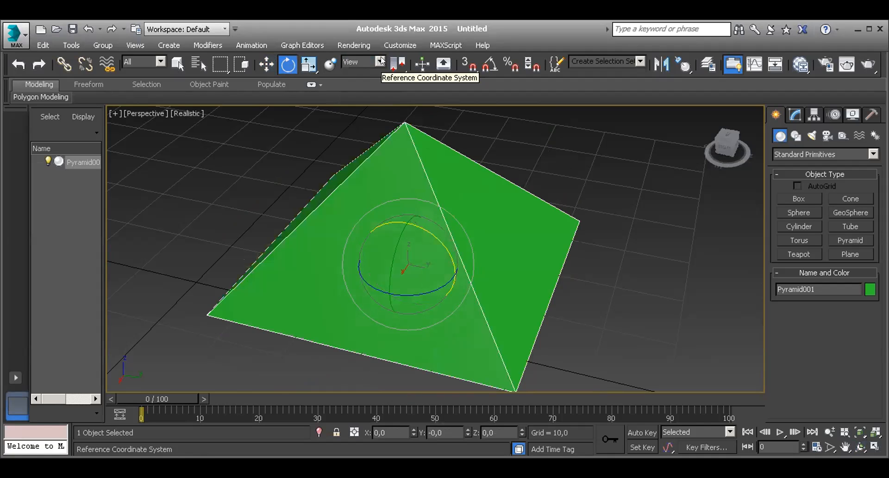
Step: Reactivate the Move tool, reselect the pyramid and set the reference coordinate system to Working
left_click(266, 64)
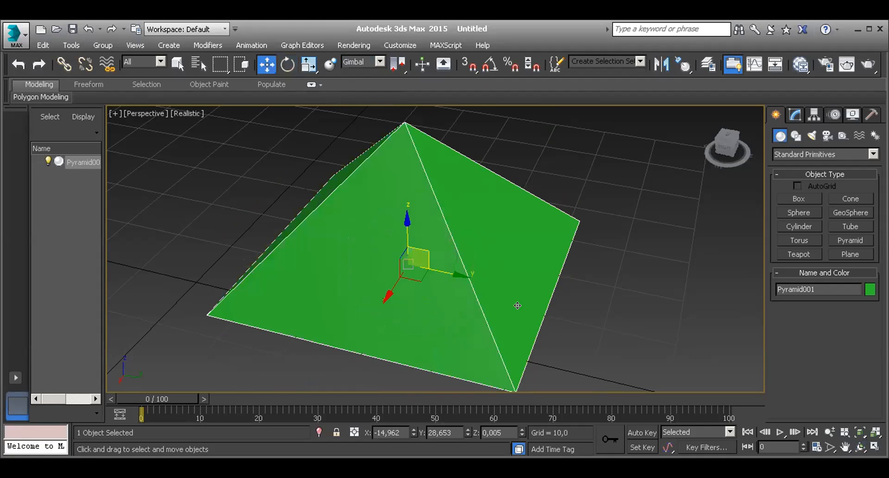
left_click(585, 299)
left_click(488, 293)
left_click(379, 62)
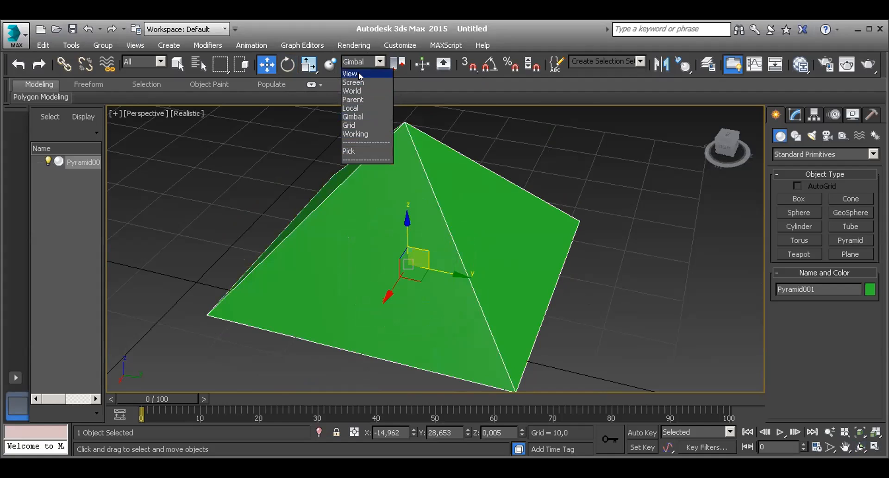
left_click(371, 133)
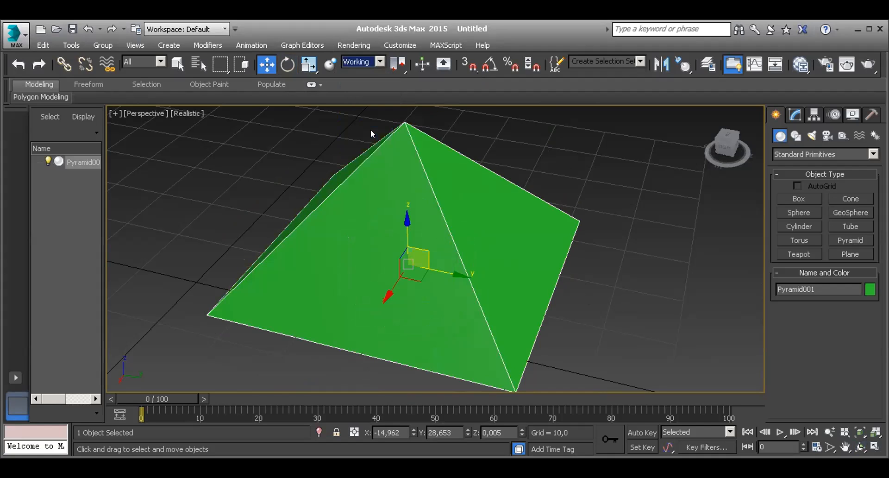
left_click(379, 62)
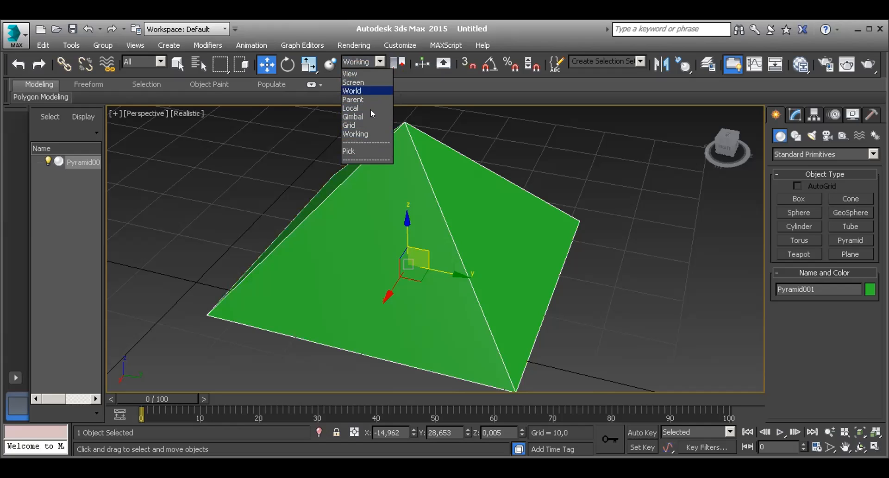
left_click(533, 232)
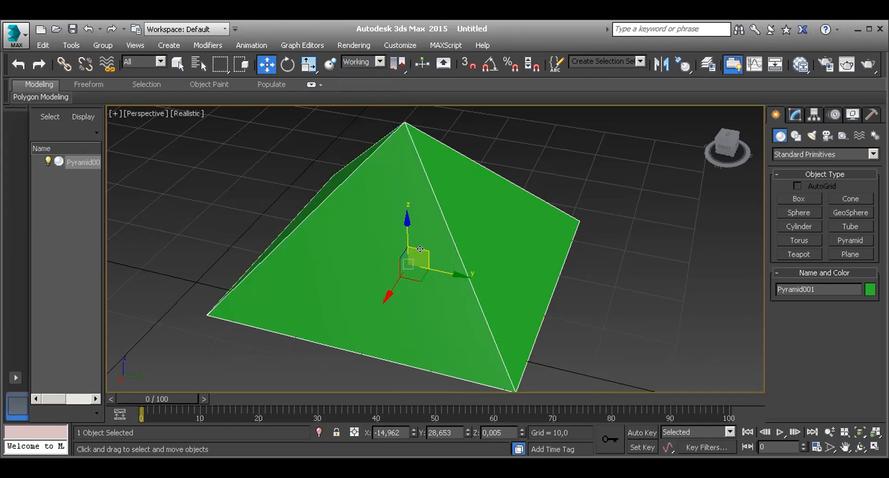
Step: Set the Move tool's reference coordinate system back to View and check the pyramid's gizmo axes
left_click(379, 61)
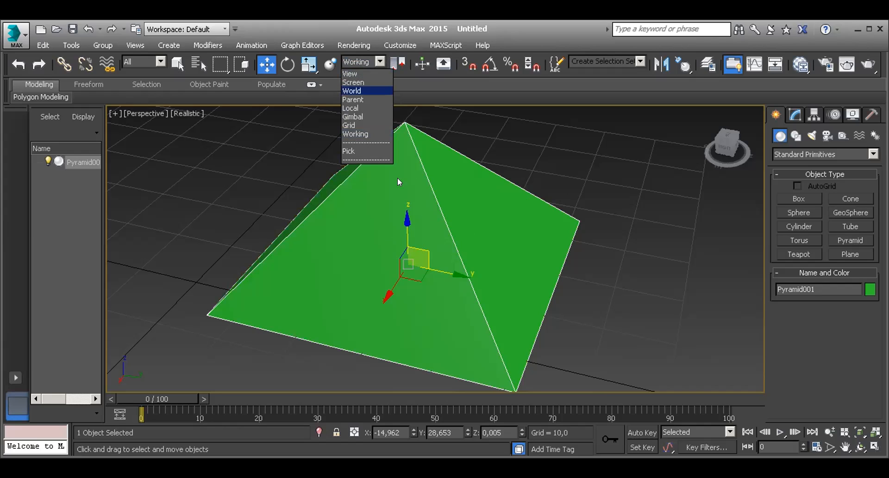
left_click(364, 73)
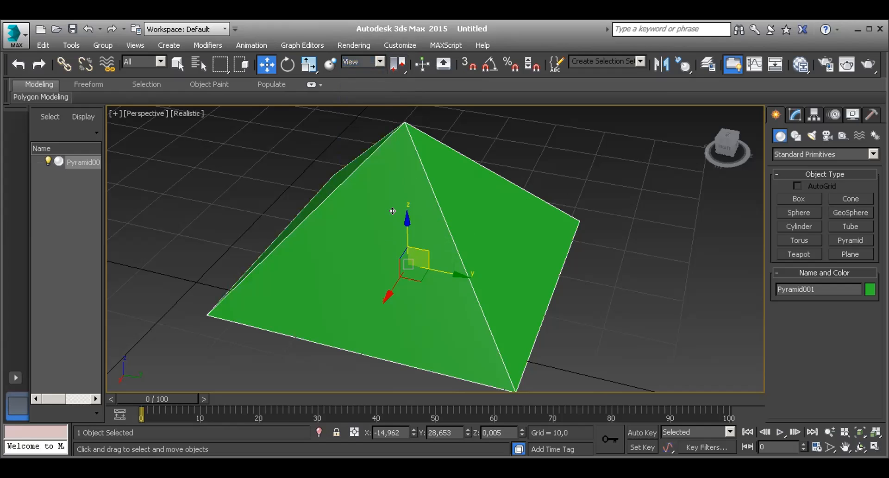
mouse_move(402, 226)
left_mouse_down()
mouse_move(402, 156)
mouse_move(403, 229)
left_mouse_up()
left_click_drag(424, 279, 403, 229)
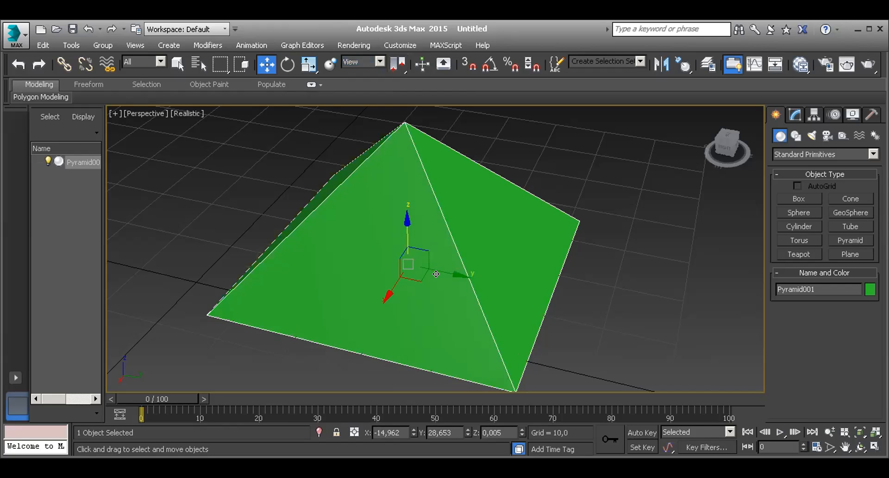
Step: Inspect the pyramid from the side and from an angle in the Perspective view
left_click(860, 447)
left_click_drag(462, 282, 486, 229)
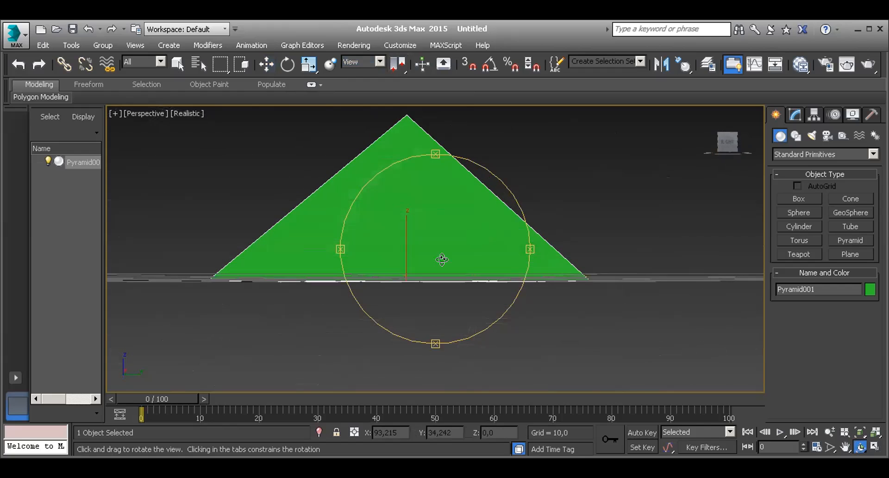
mouse_move(405, 246)
left_mouse_down()
mouse_move(434, 270)
mouse_move(434, 252)
mouse_move(414, 240)
left_mouse_up()
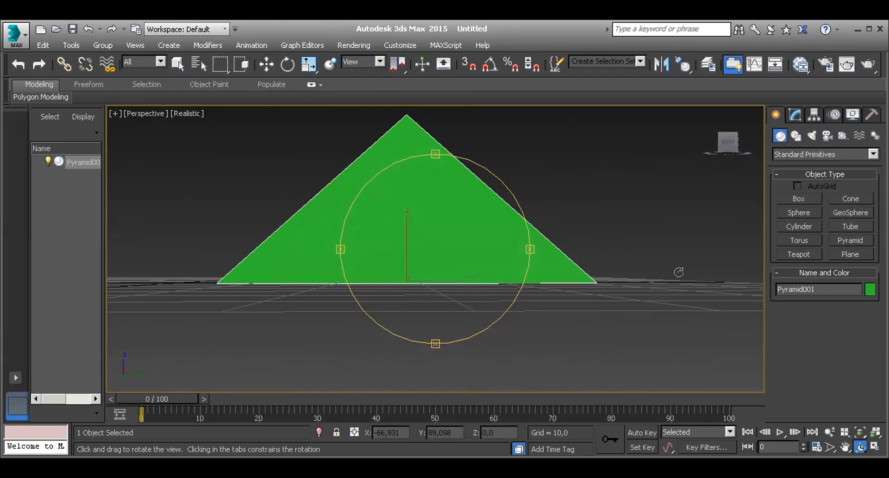
left_click_drag(493, 272, 473, 239)
scroll(473, 239, "down", 5)
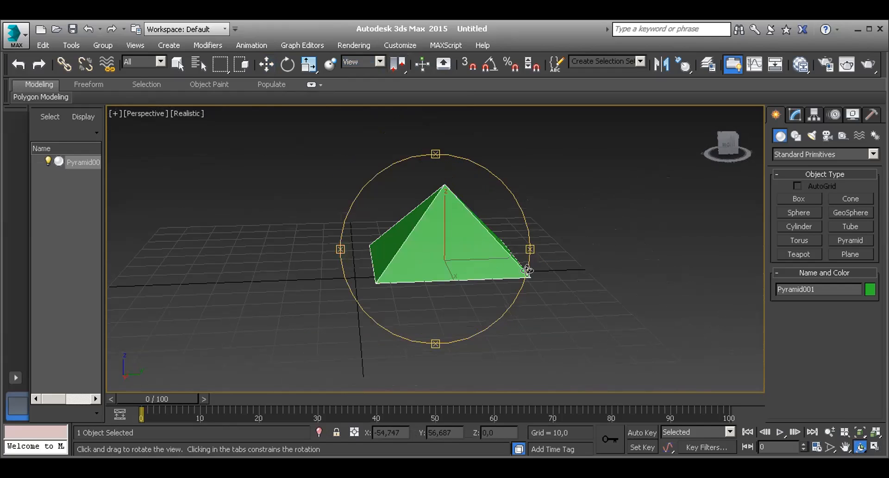
left_click_drag(432, 280, 423, 277)
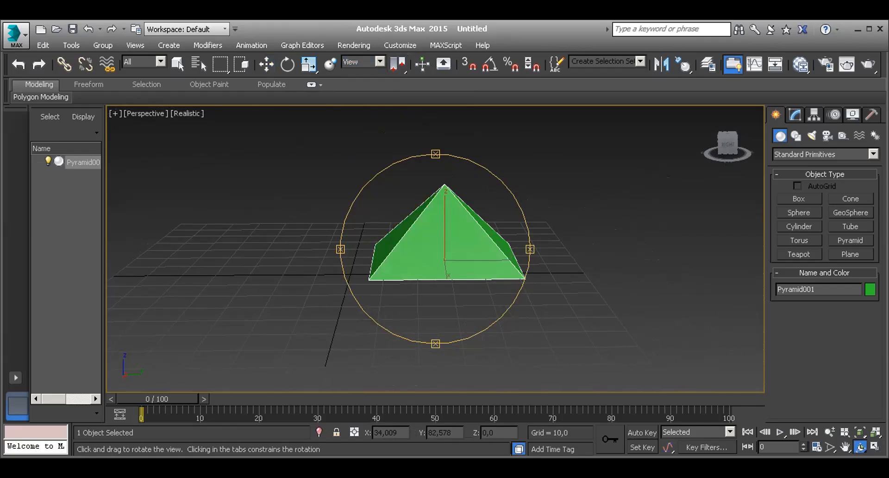
Step: In the maximized Front view, move the pyramid along X until it is centred at about X 0
left_click(874, 445)
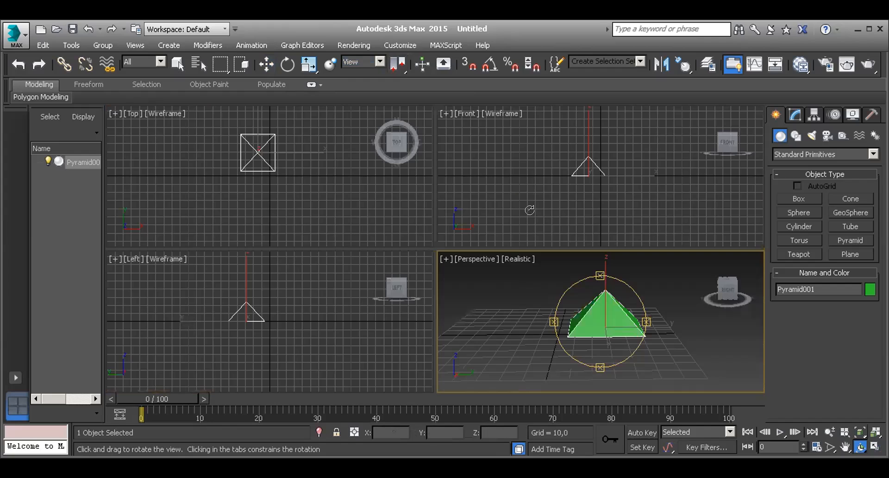
left_click(584, 196)
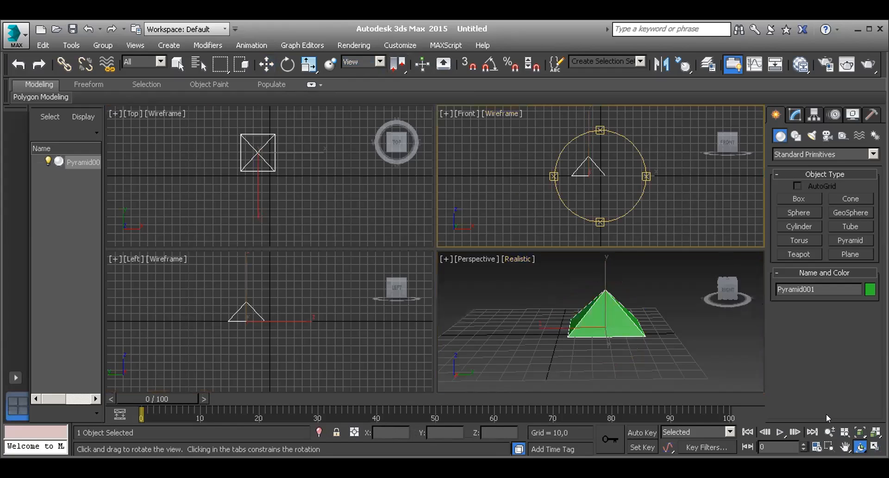
left_click(874, 446)
scroll(432, 223, "up", 5)
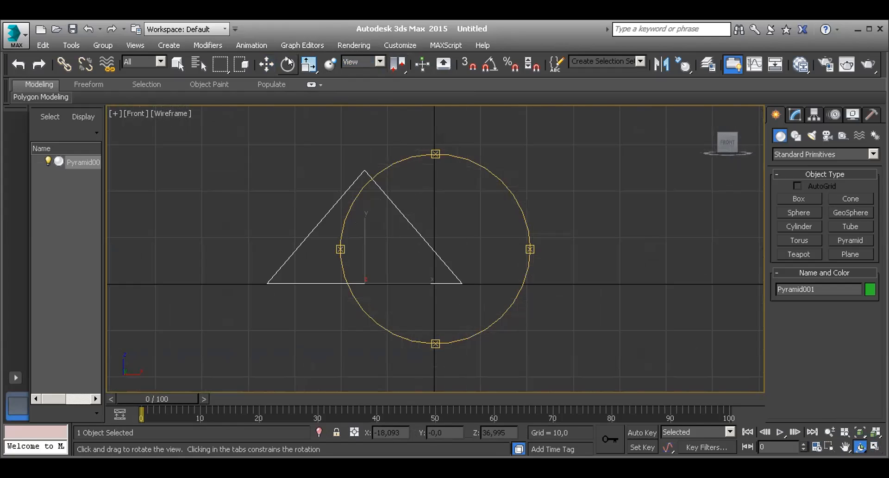
left_click(267, 63)
left_click(554, 329)
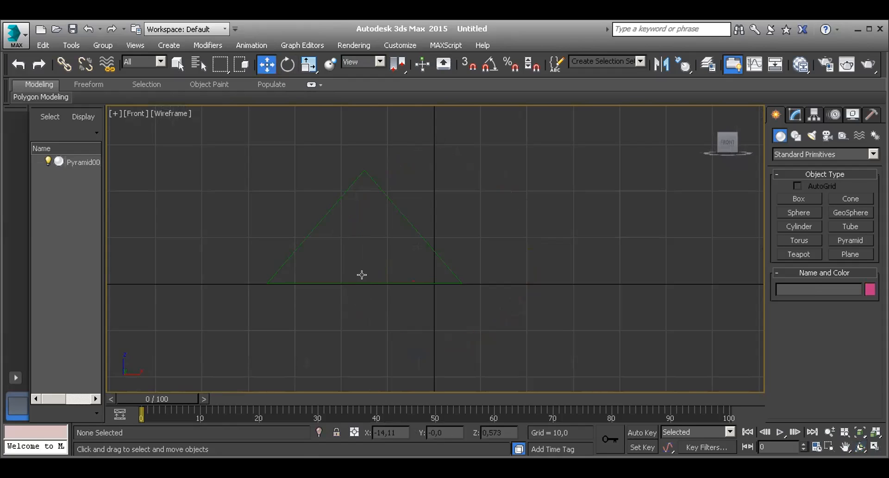
left_click(417, 281)
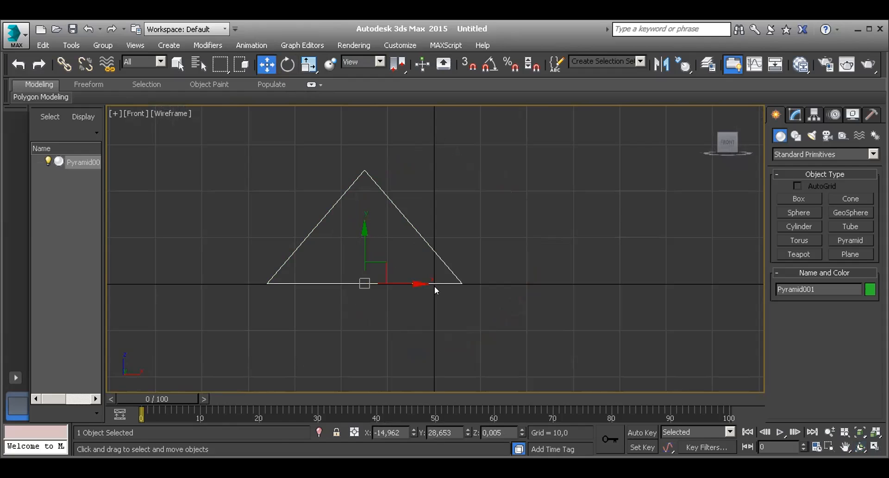
left_click_drag(401, 281, 471, 285)
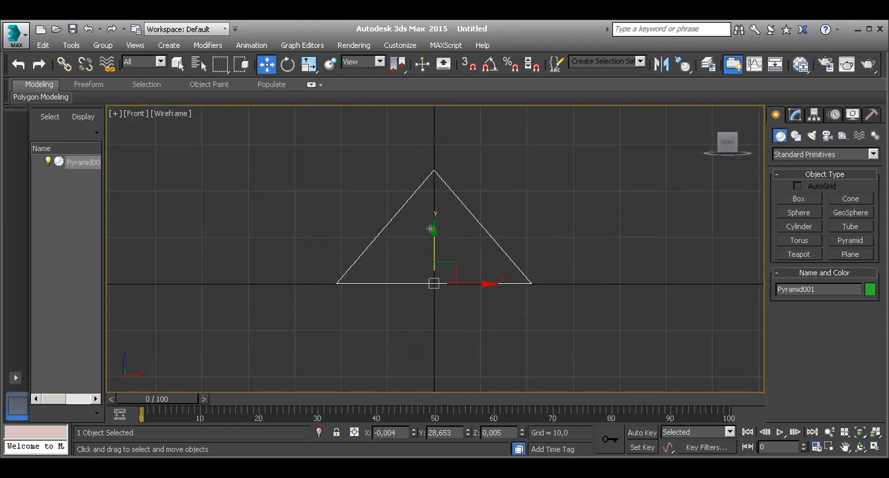
Step: Try Use Selection Center and Use Transform Coordinate Center on the pyramid's gizmo and return to Use Pivot Point Center
left_click(403, 68)
left_click_drag(403, 70, 404, 82)
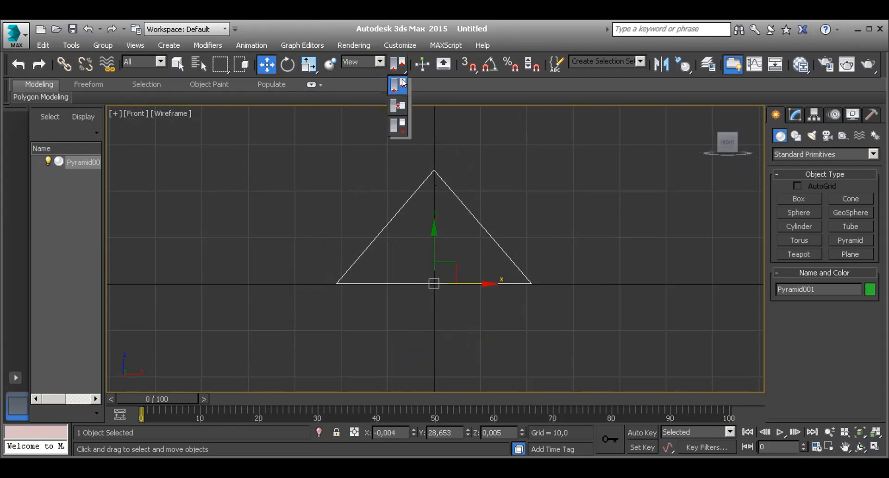
left_click_drag(403, 82, 402, 105)
left_click_drag(397, 64, 404, 125)
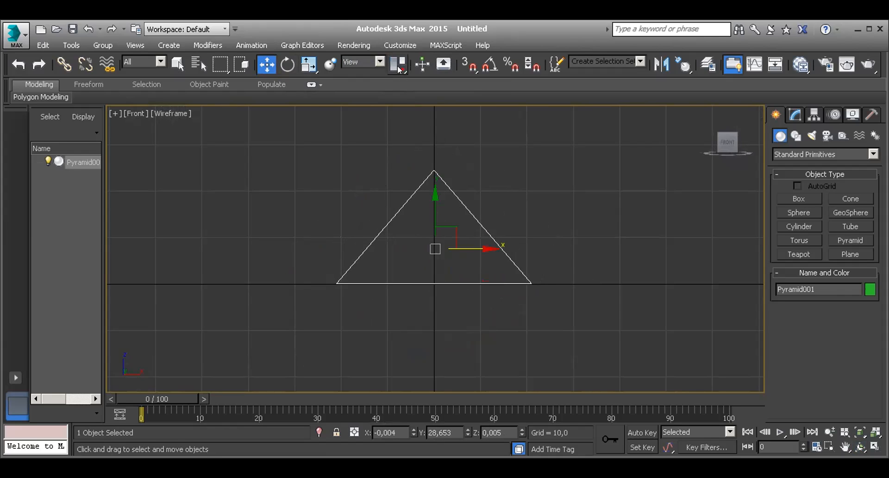
left_click_drag(398, 70, 400, 82)
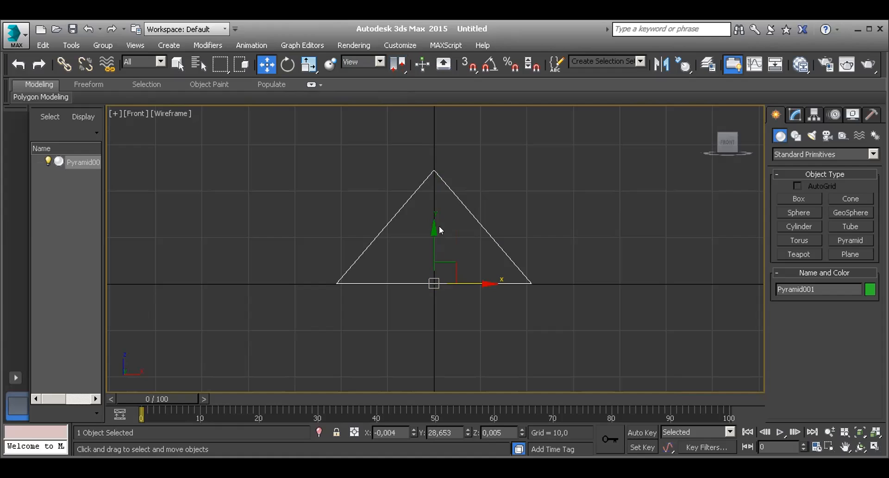
Step: Set the transform centre to Use Selection Center and view the selected pyramid at an angle in the maximized Perspective view
left_click(401, 65)
left_click_drag(402, 66, 398, 104)
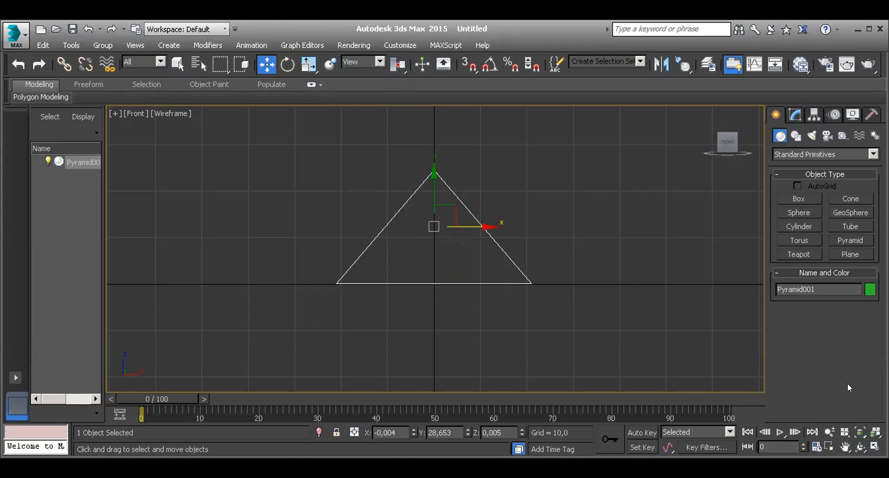
left_click(873, 446)
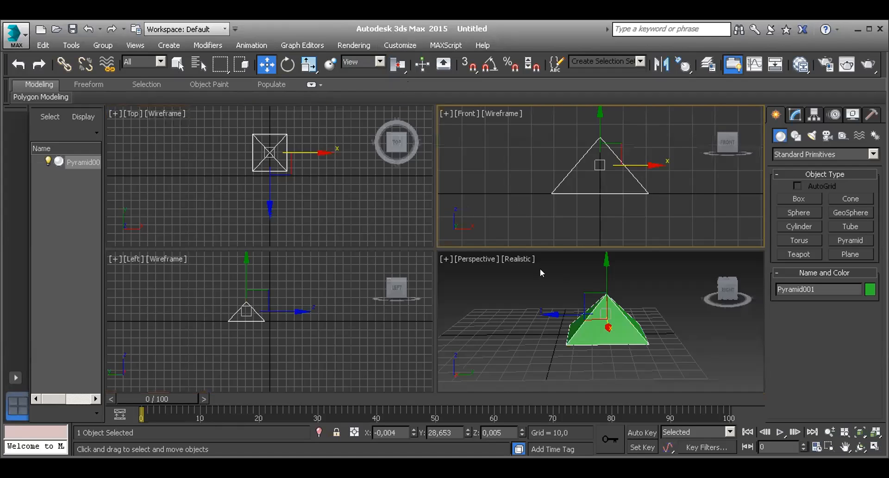
left_click(299, 180)
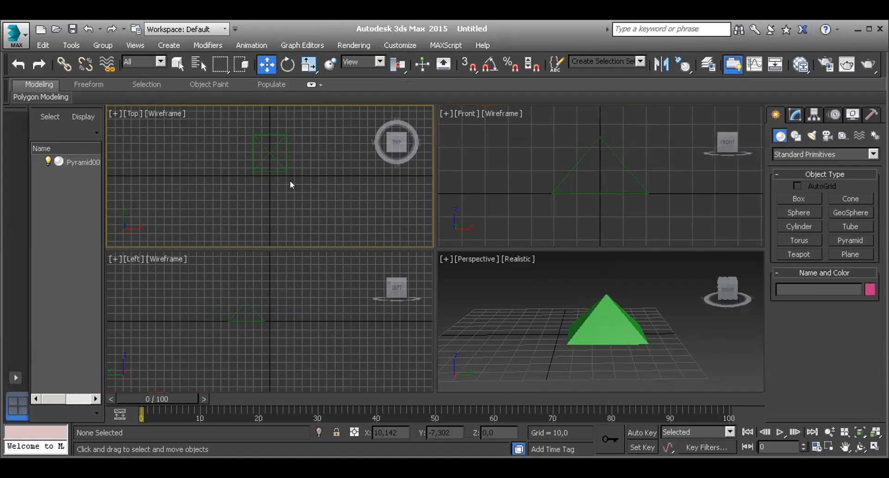
left_click(607, 318)
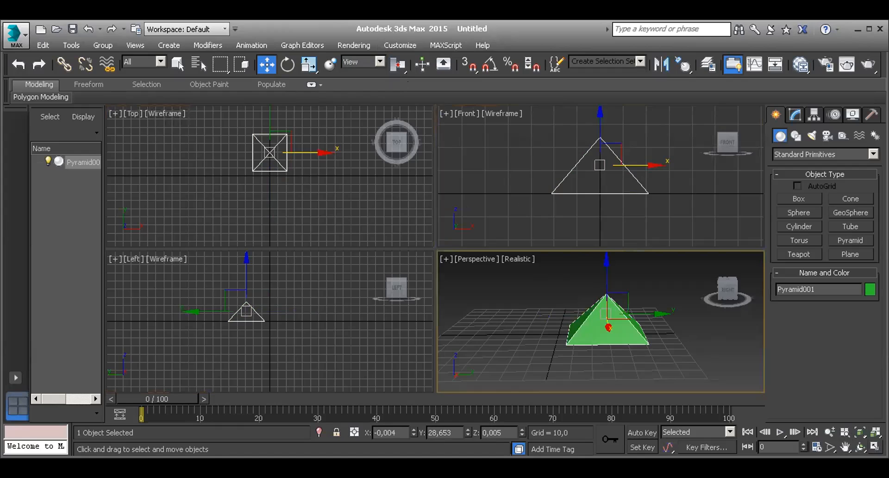
left_click(873, 446)
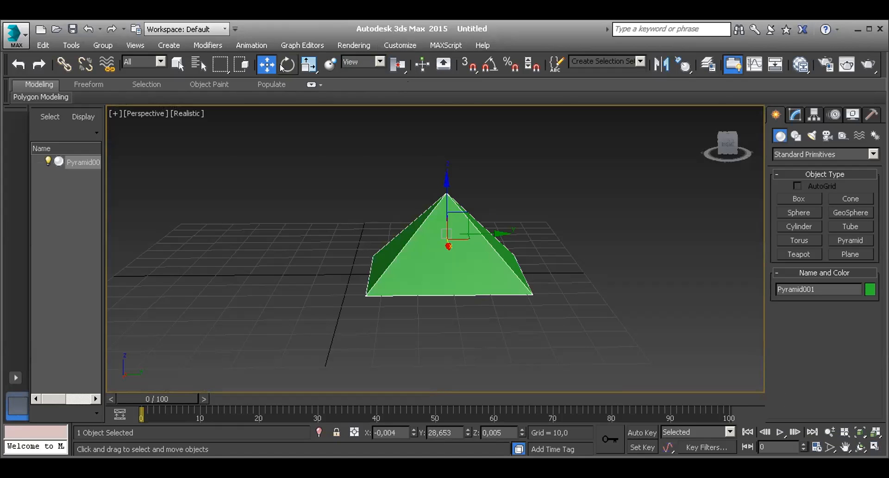
left_click(859, 446)
left_click_drag(566, 333, 446, 239)
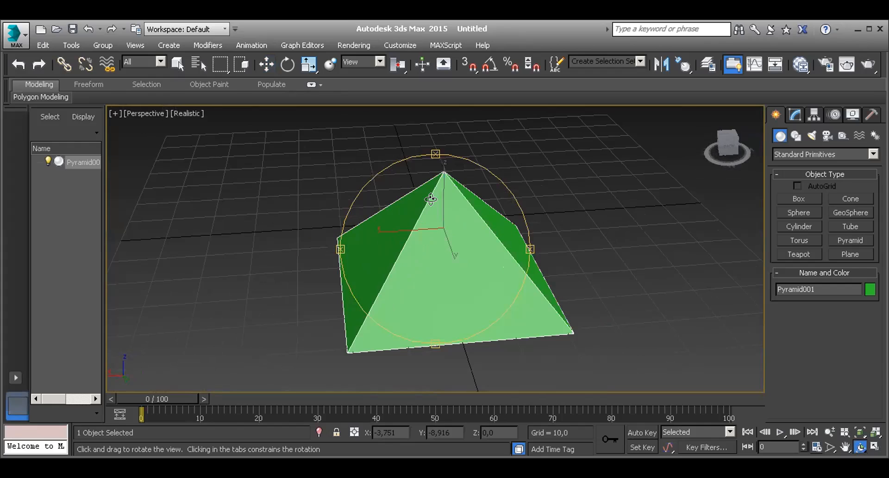
Step: Switch to Use Transform Coordinate Center and activate the Move tool with the pyramid and its offset gizmo in view
left_click(397, 65)
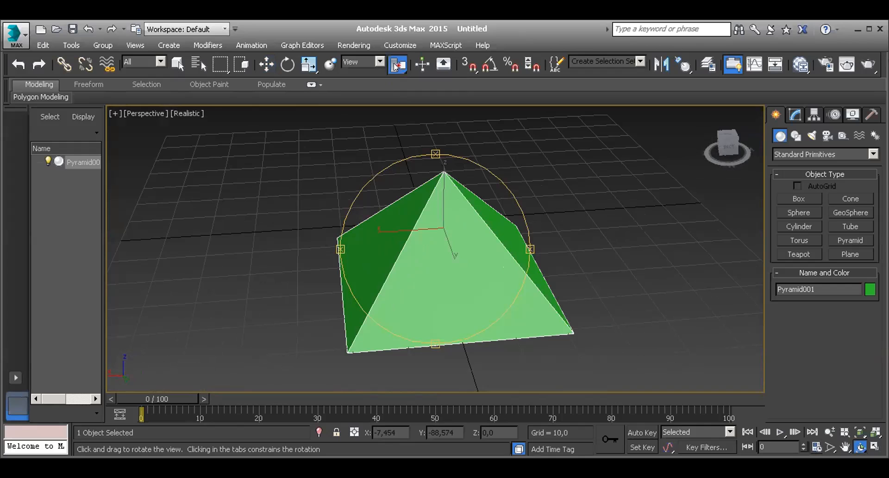
left_click_drag(398, 66, 395, 127)
left_click_drag(421, 269, 562, 270)
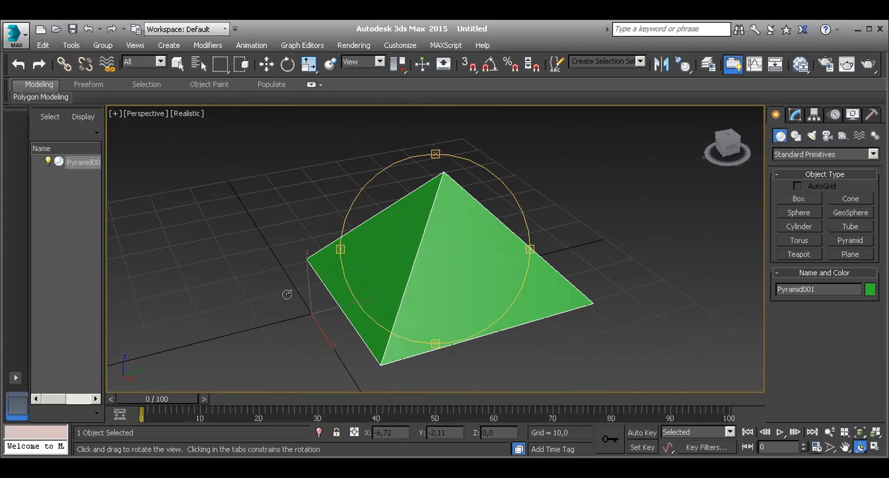
left_click(267, 64)
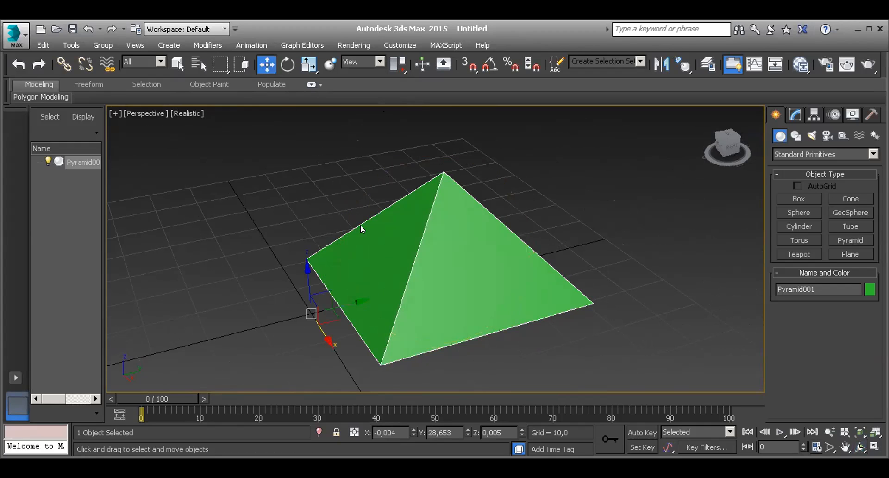
left_click(860, 447)
left_click_drag(372, 297, 305, 240)
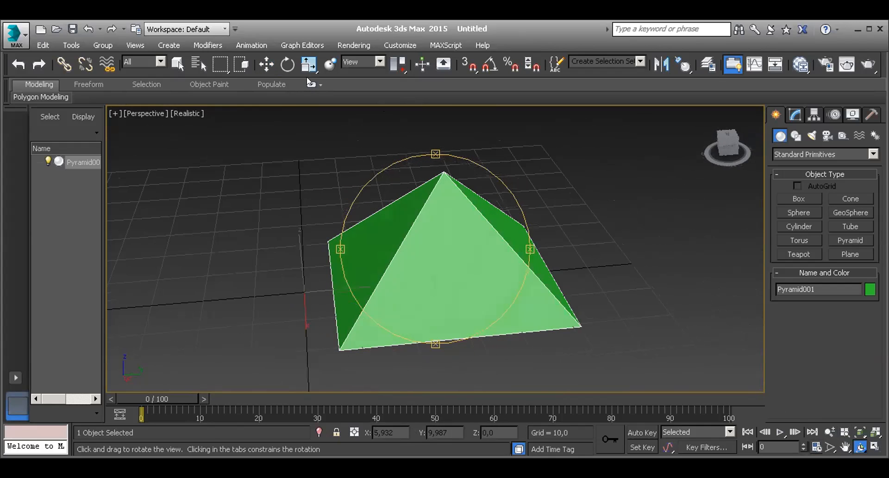
left_click(266, 63)
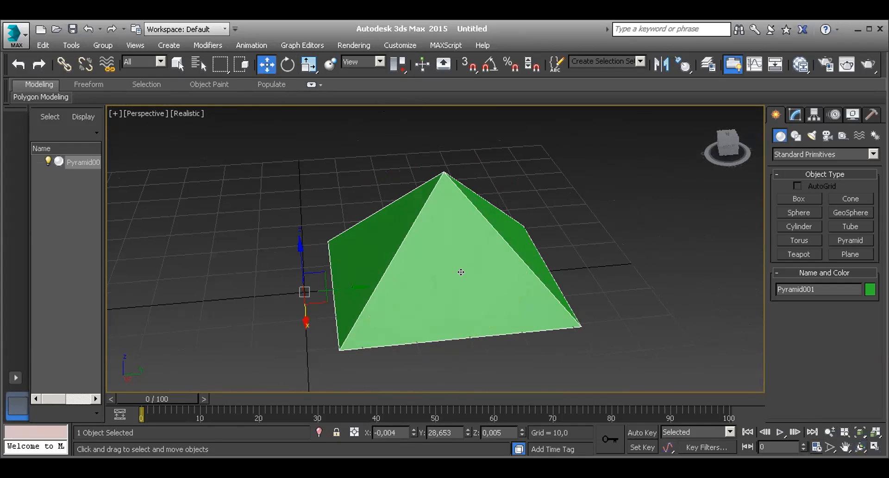
Step: Move the pyramid along Y to about 36.7, and try raising it along Z before undoing that lift
left_click_drag(327, 288, 373, 284)
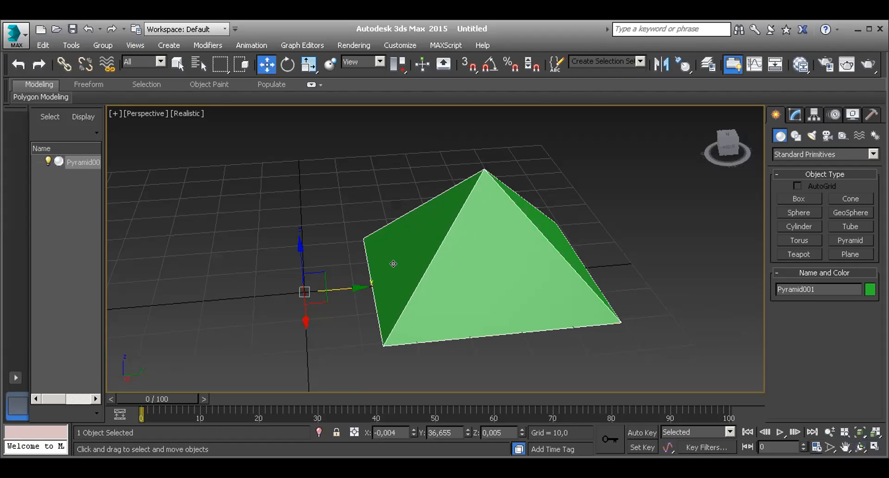
mouse_move(300, 257)
left_mouse_down()
mouse_move(303, 193)
mouse_move(306, 273)
mouse_move(308, 244)
left_mouse_up()
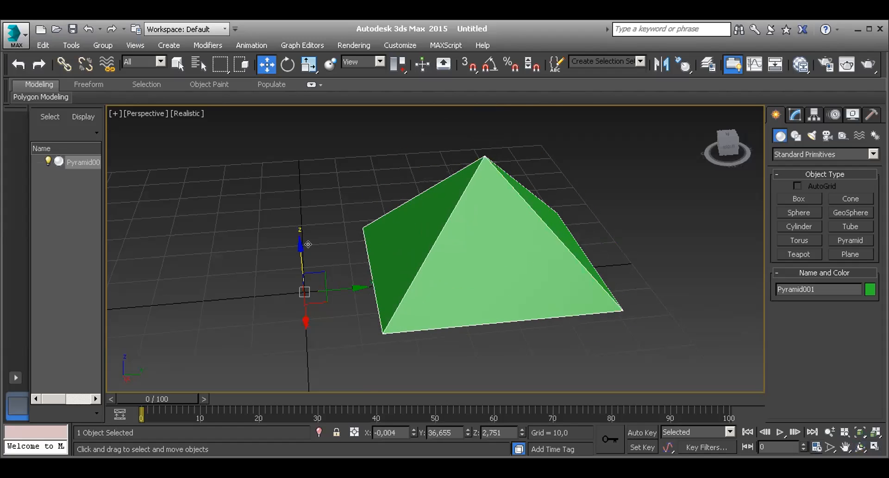
key("ctrl+z")
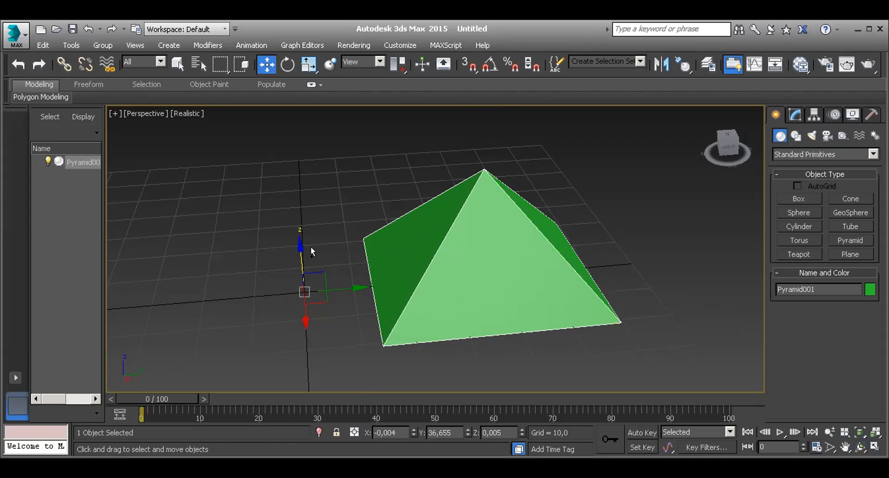
Step: Try Use Selection Center and Use Pivot Point Center, moving the pyramid along Y by about -23 and undoing the move
left_click(399, 68)
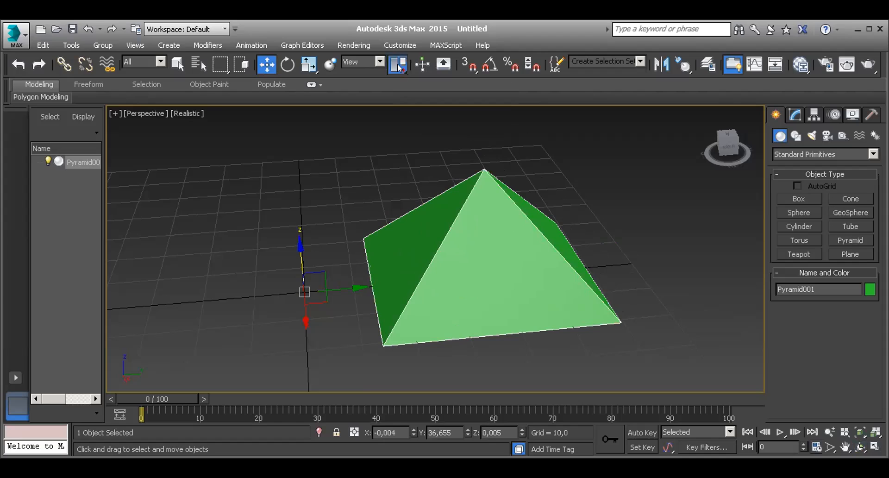
left_click(399, 67)
left_click_drag(397, 62, 394, 96)
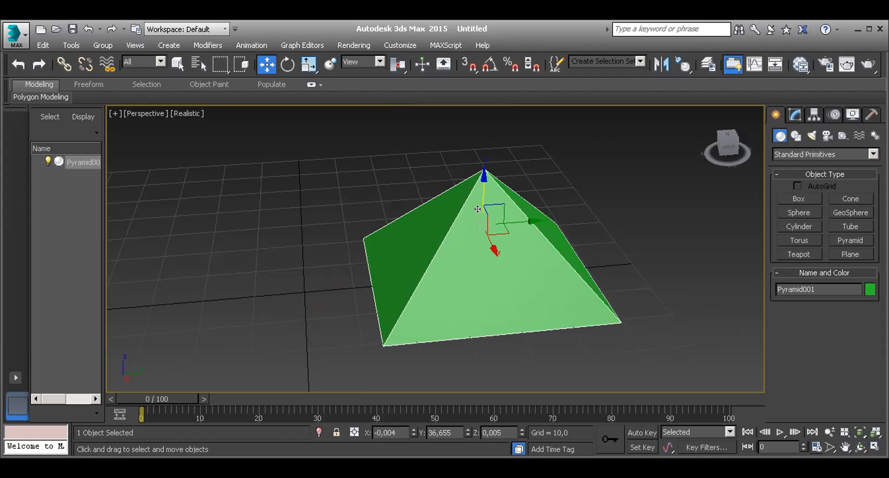
left_click_drag(398, 65, 397, 83)
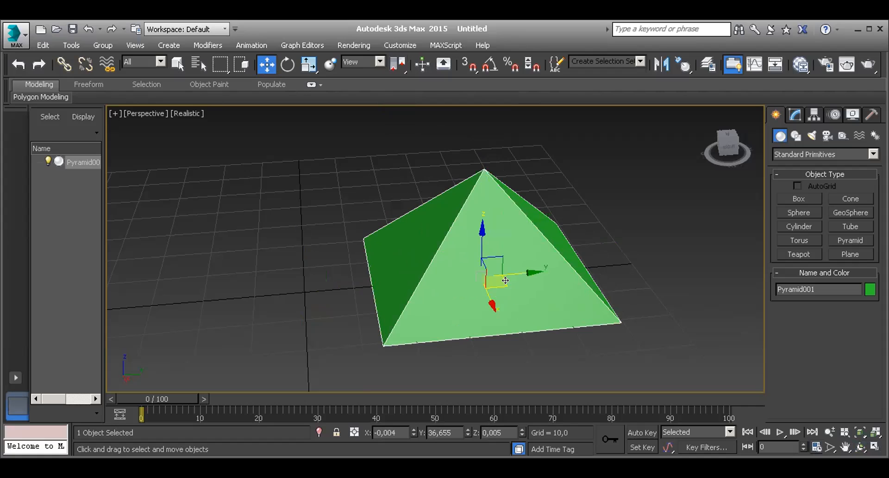
left_click_drag(505, 280, 414, 264)
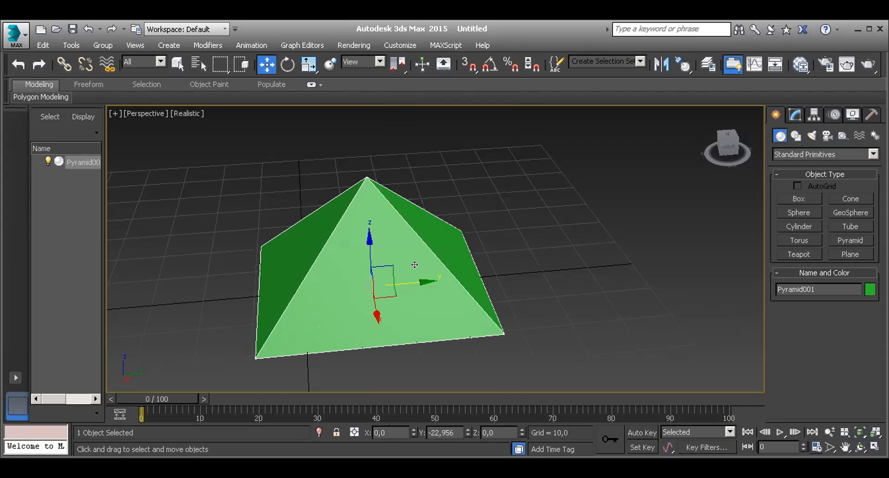
key("ctrl+z")
Step: With Use Selection Center, move the pyramid along Y to about 29.7 and undo a trial move along Z
left_click_drag(397, 59, 401, 104)
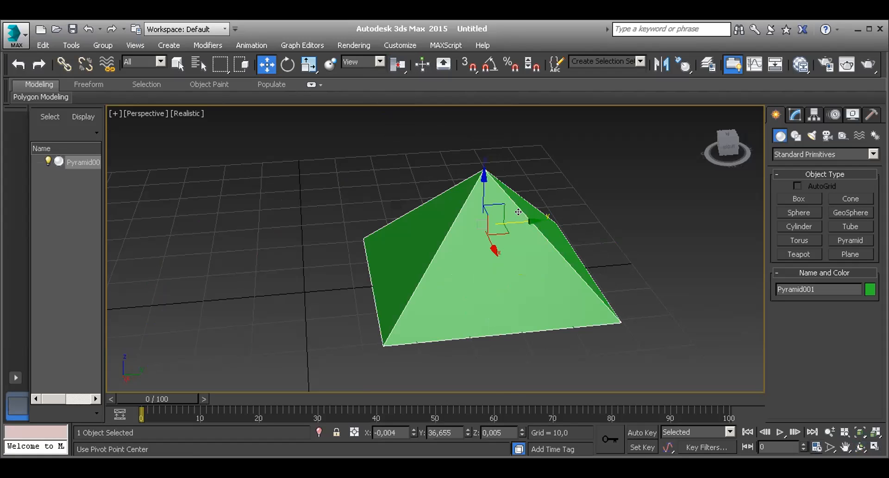
left_click_drag(524, 217, 491, 221)
left_click_drag(448, 181, 447, 205)
key("ctrl+z")
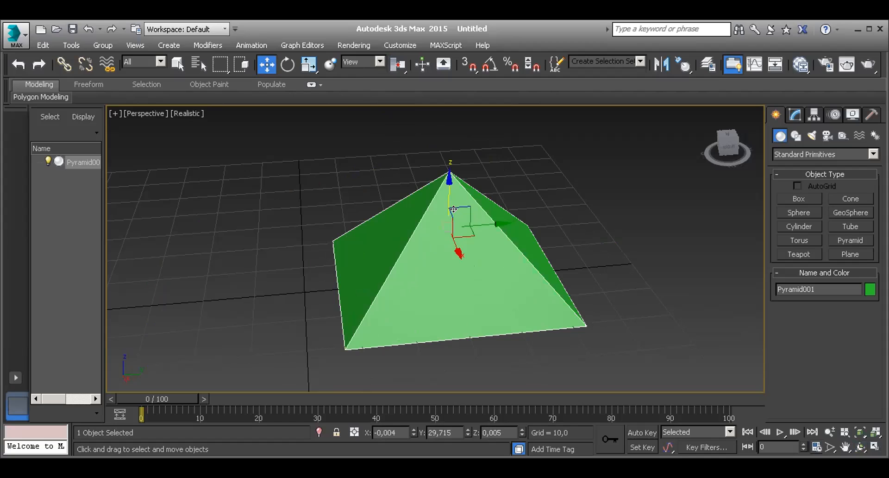
Step: Set the pyramid's transform centre to Use Transform Coordinate Center
left_click(397, 65)
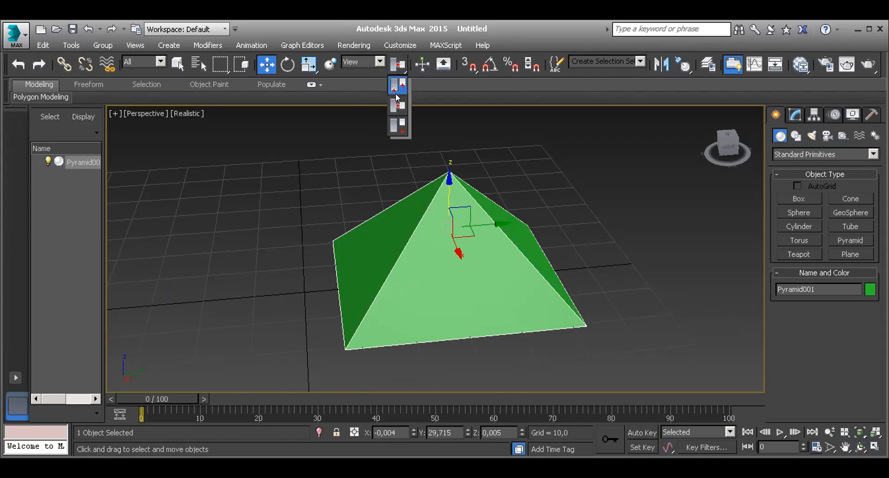
left_click(397, 124)
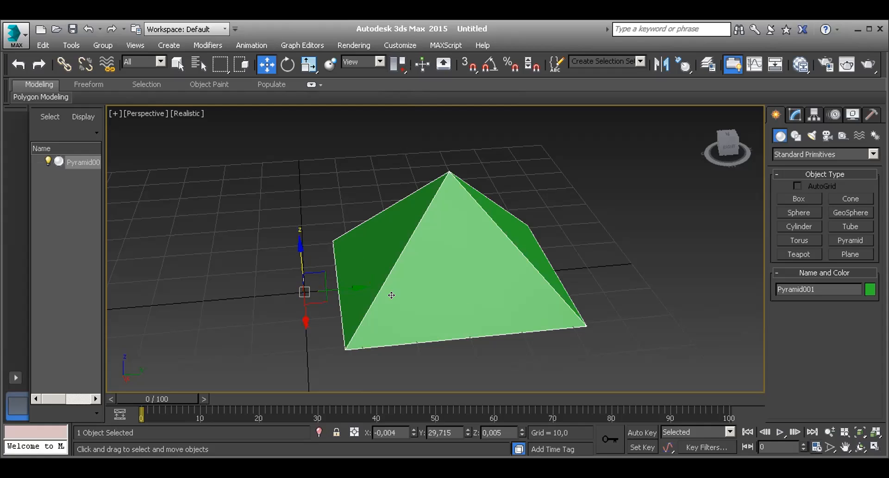
Step: Try moving the pyramid along Y to about 39.8, along Z to about 0.4 and along X, undoing each move
left_click_drag(349, 283, 400, 283)
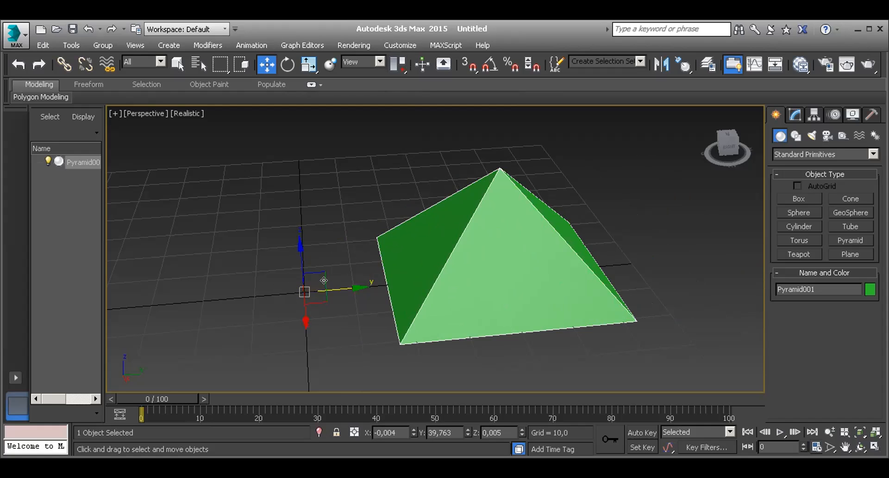
key("ctrl+z")
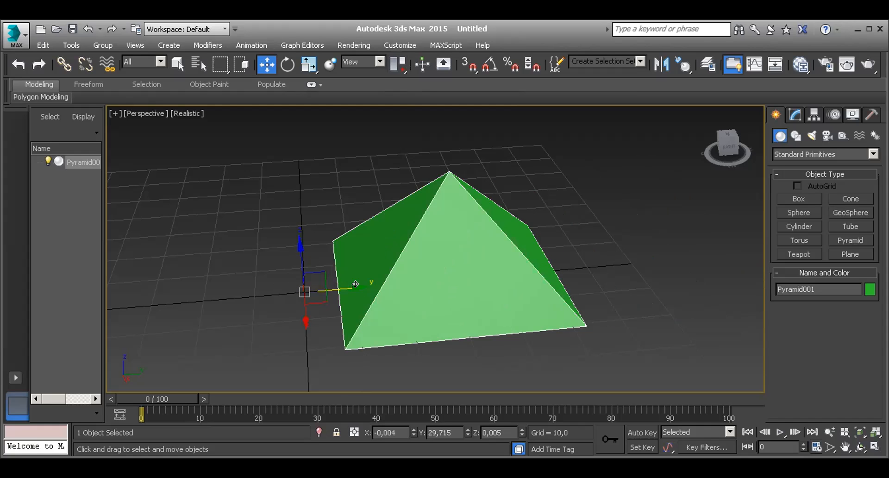
mouse_move(295, 248)
left_mouse_down()
mouse_move(295, 157)
mouse_move(299, 297)
mouse_move(313, 223)
mouse_move(310, 246)
left_mouse_up()
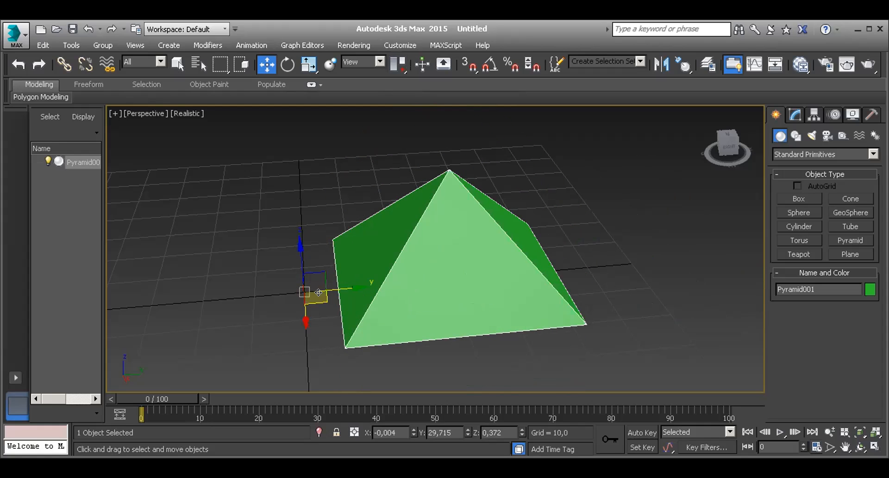
key("ctrl+z")
left_click_drag(305, 314, 336, 275)
key("ctrl+z")
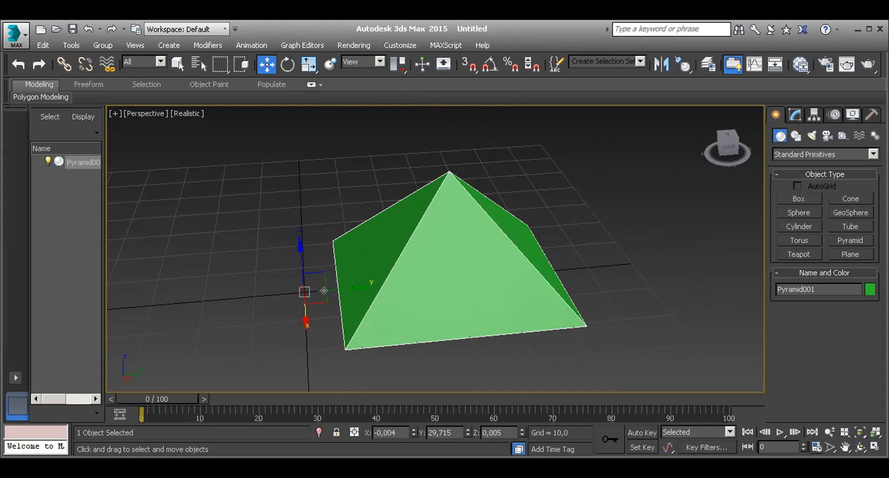
Step: Set the pyramid's transform centre to Use Pivot Point Center, and clear the selection with the Move tool active
left_click(859, 447)
left_click_drag(316, 303, 362, 296)
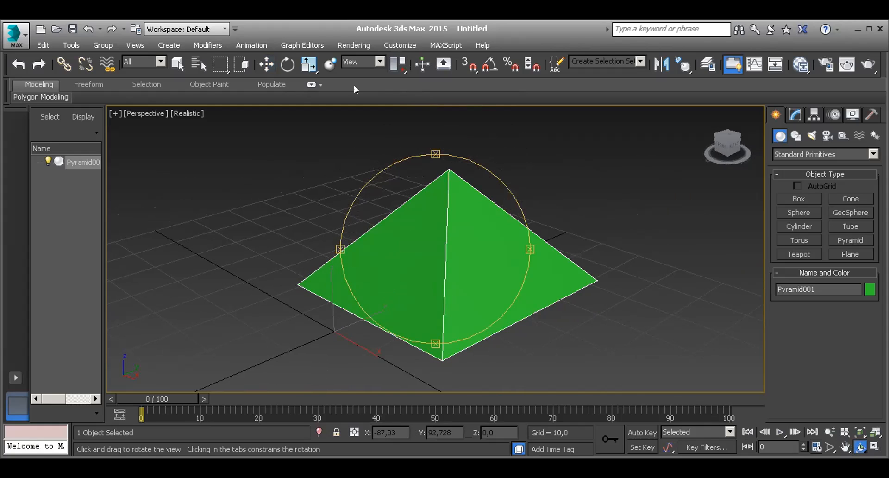
left_click_drag(404, 60, 400, 82)
left_click_drag(473, 254, 421, 272)
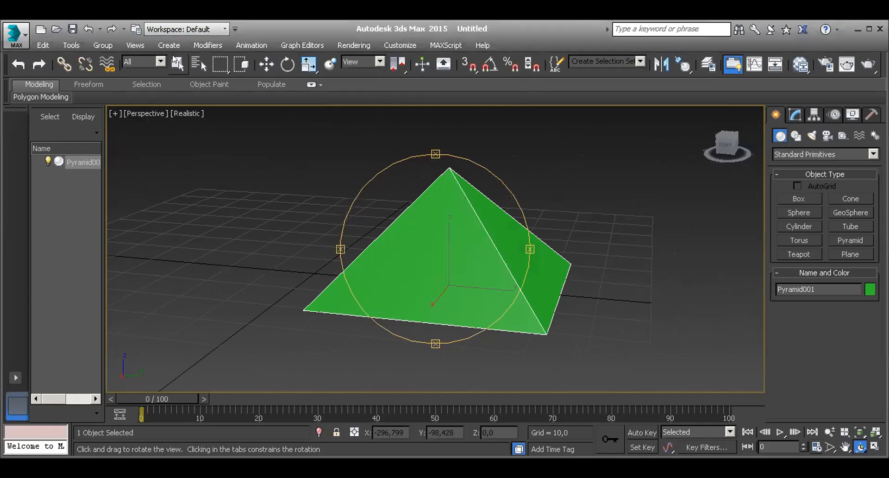
left_click(263, 63)
left_click(633, 308)
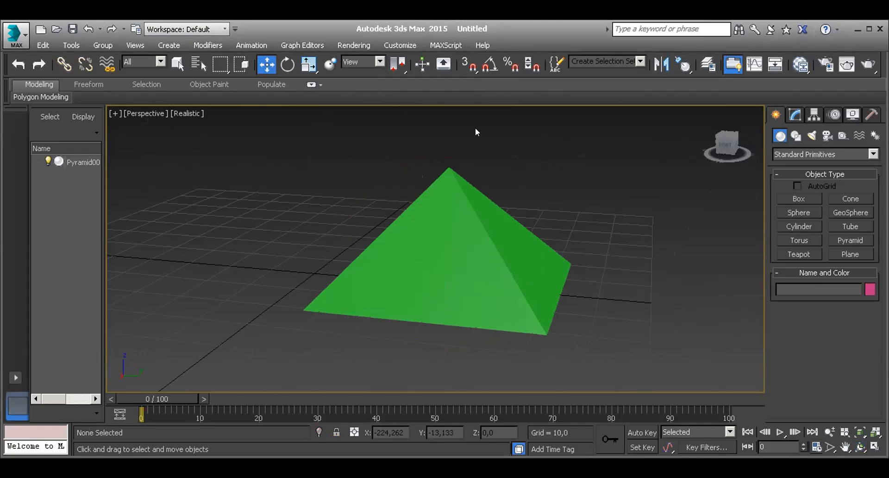
Step: Turn on Select and Manipulate, try moving the pyramid along Y to about 26.8, return it to 29.715 and deselect it
left_click(421, 65)
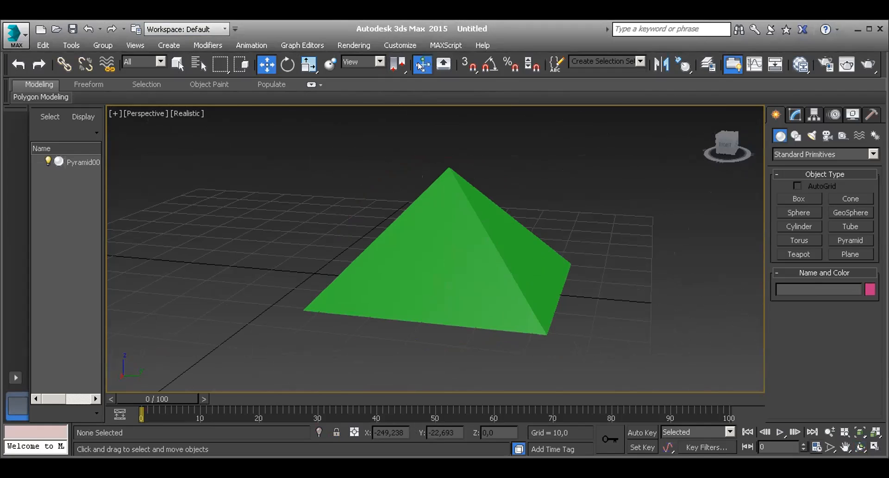
left_click(472, 240)
mouse_move(483, 284)
left_mouse_down()
mouse_move(344, 280)
mouse_move(480, 286)
left_mouse_up()
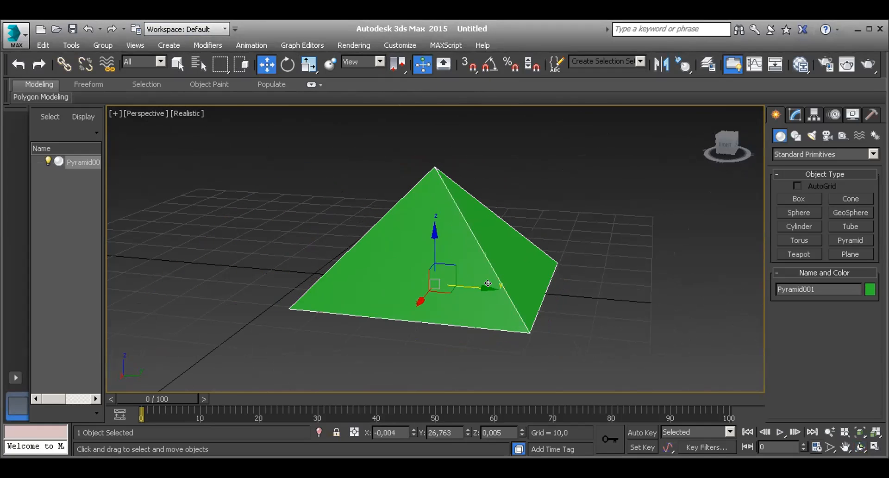
left_click_drag(482, 305, 495, 306)
left_click(613, 338)
left_click(492, 258)
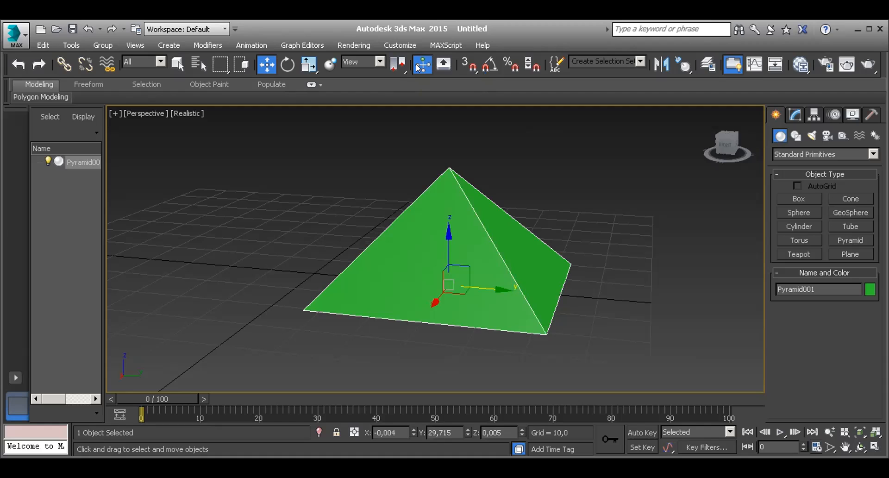
left_click(571, 337)
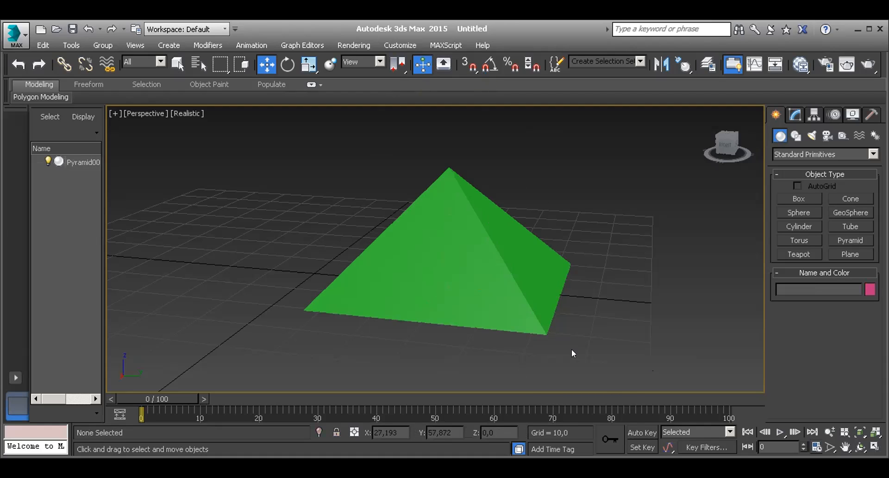
Step: Create a box running through the pyramid, about 52.6 long, 8.5 wide and 29.4 high
key("ctrl+r")
left_click_drag(479, 317, 393, 114)
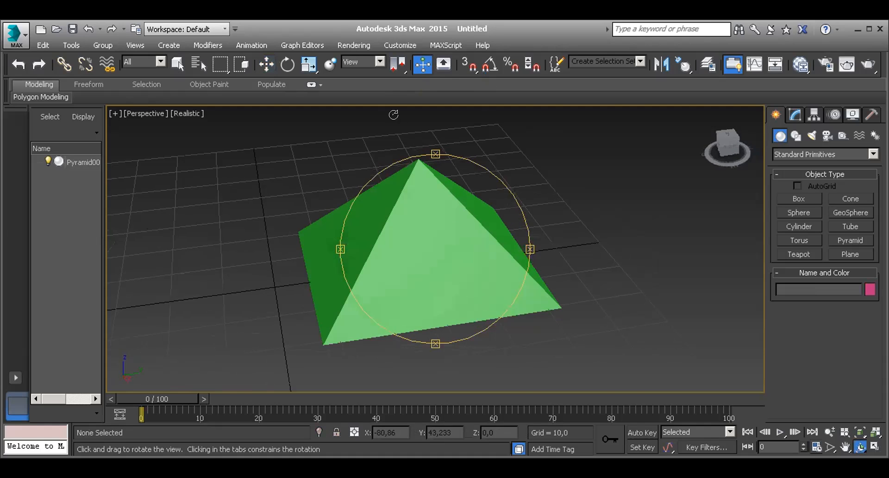
left_click(266, 64)
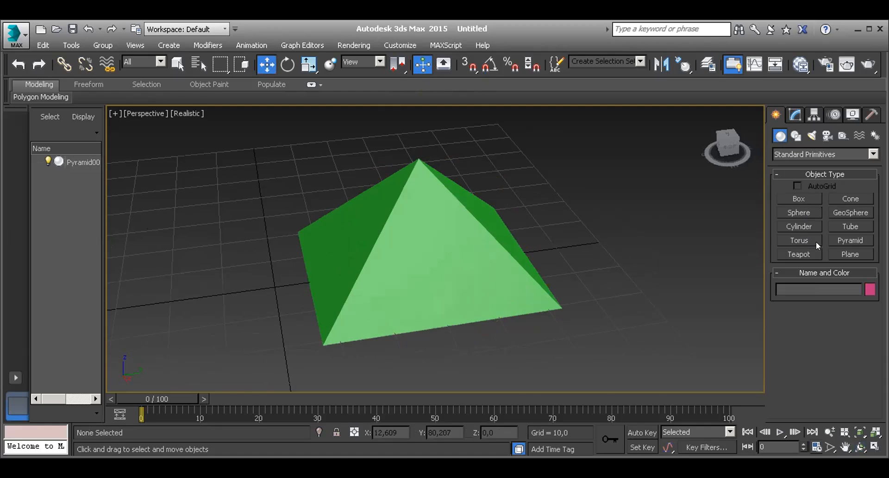
left_click(798, 198)
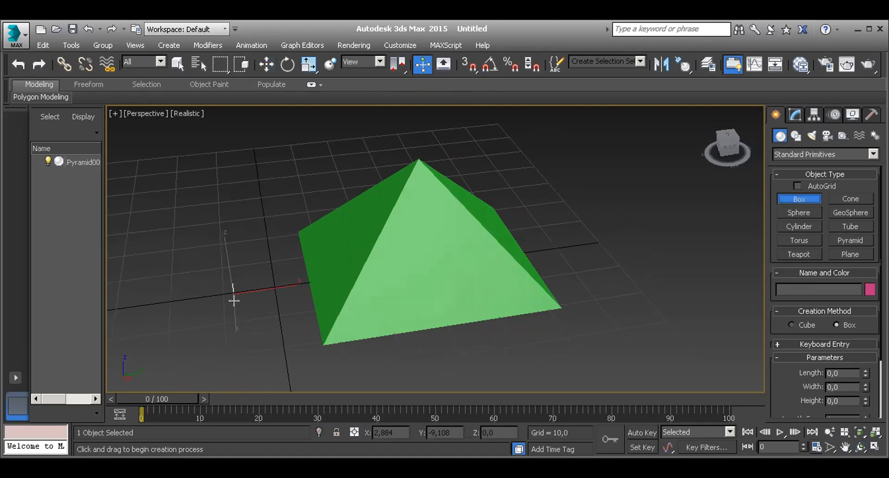
left_click_drag(234, 295, 425, 276)
left_click_drag(488, 265, 496, 271)
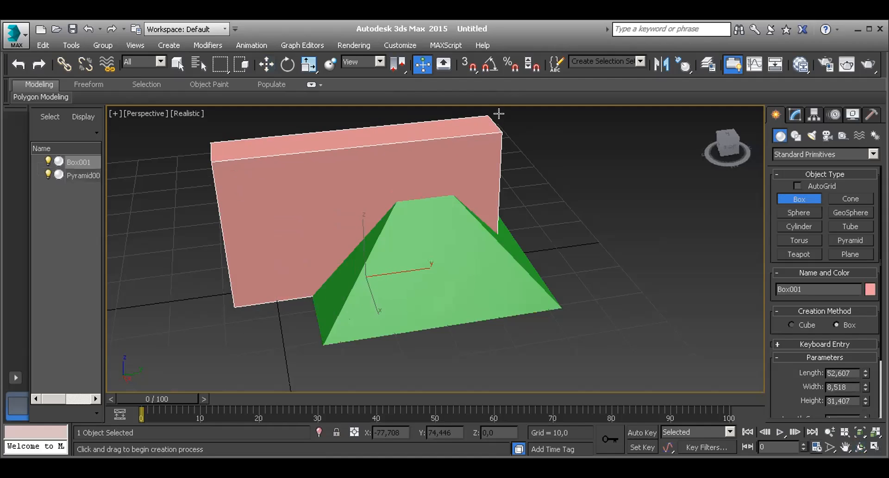
left_click(504, 117)
Step: Move the box along Y to about 29.6 and lower it along Z to about -3.3 so it passes through the pyramid
left_click(266, 64)
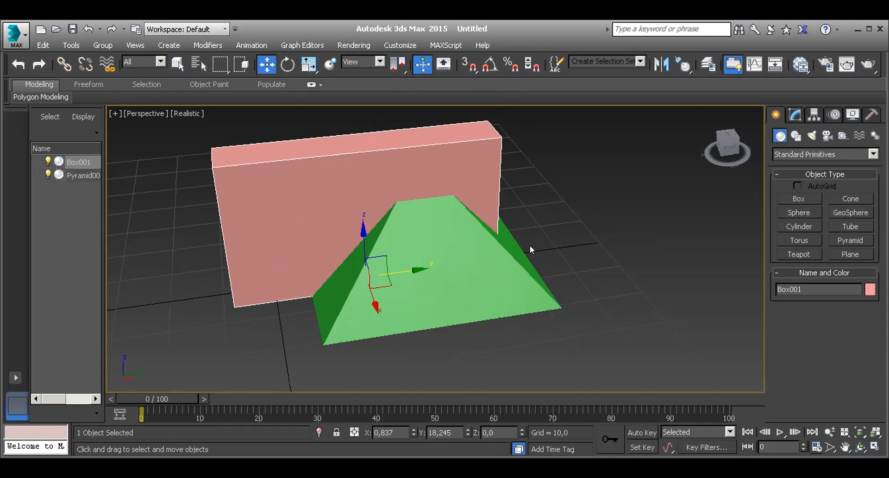
left_click_drag(401, 273, 463, 271)
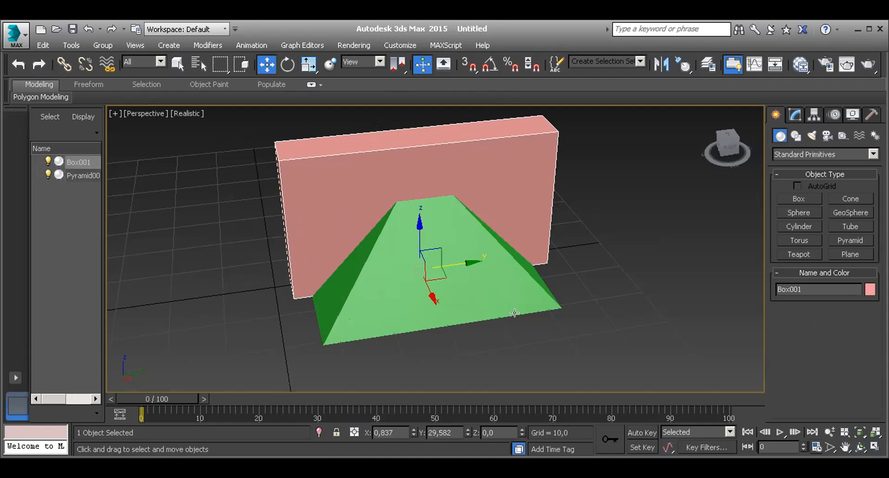
key("ctrl+r")
left_click_drag(436, 299, 495, 262)
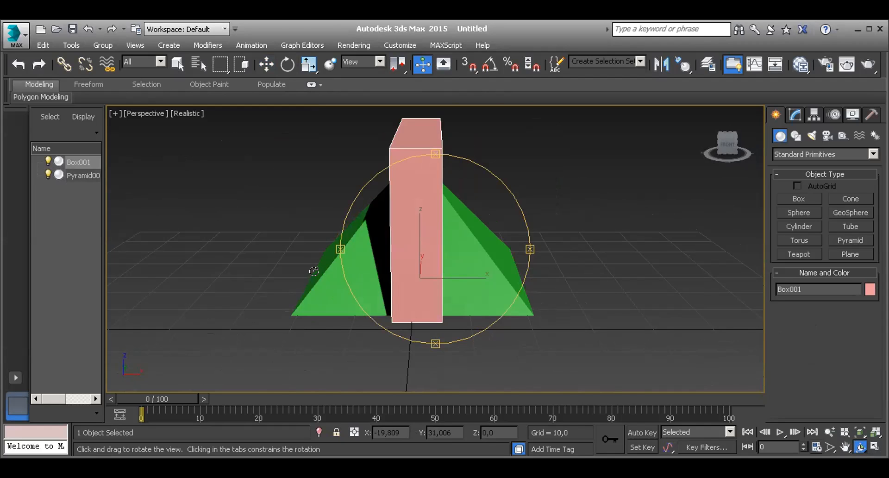
key("w")
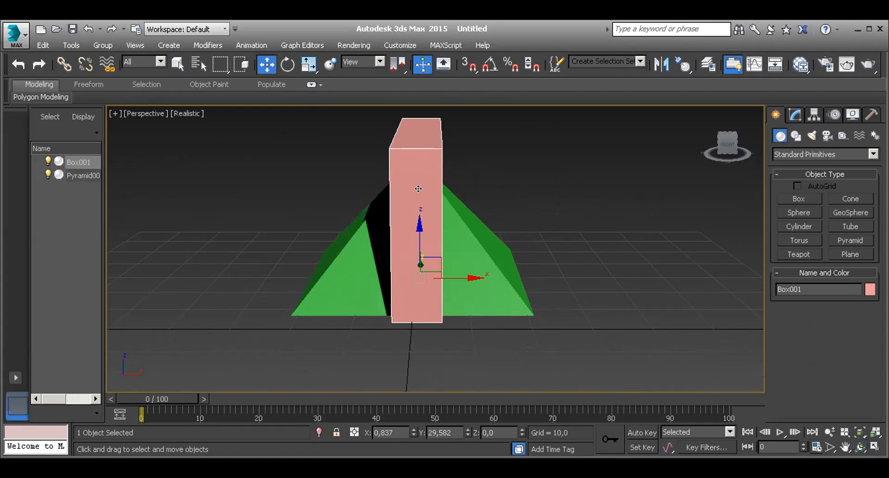
left_click_drag(414, 219, 411, 238)
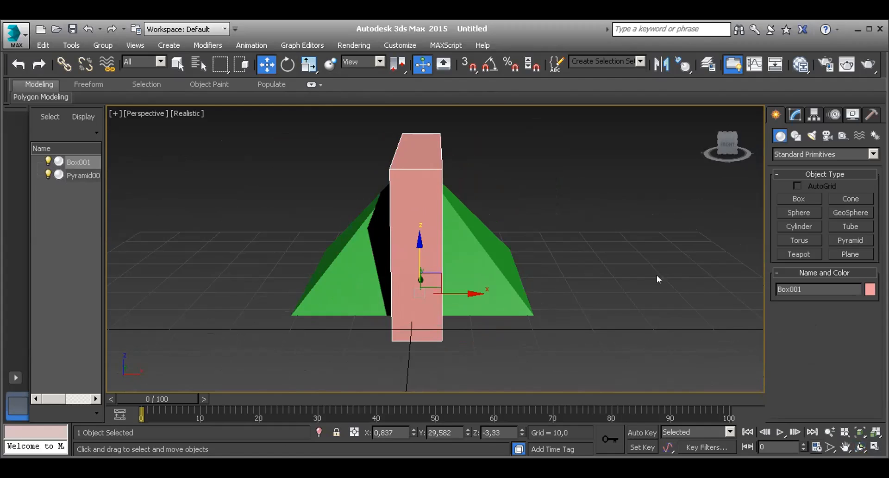
Step: Create a Boolean compound object from the box, picking the pyramid as operand B
left_click(795, 113)
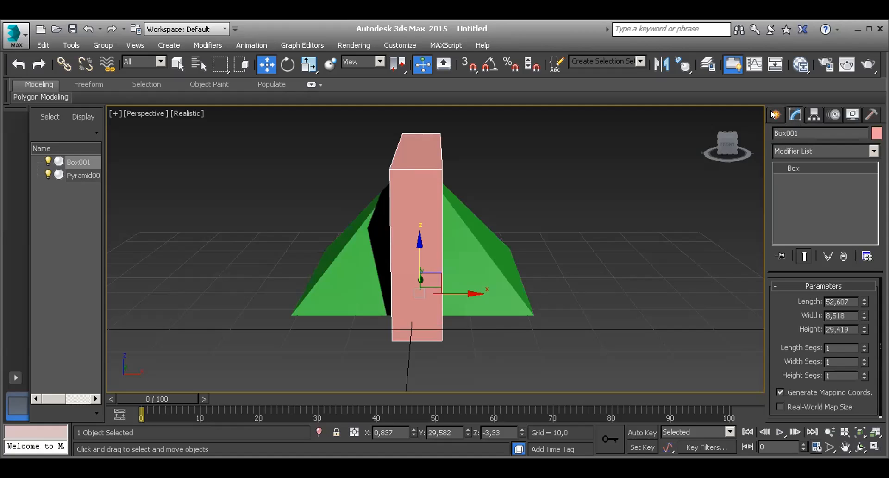
left_click(773, 114)
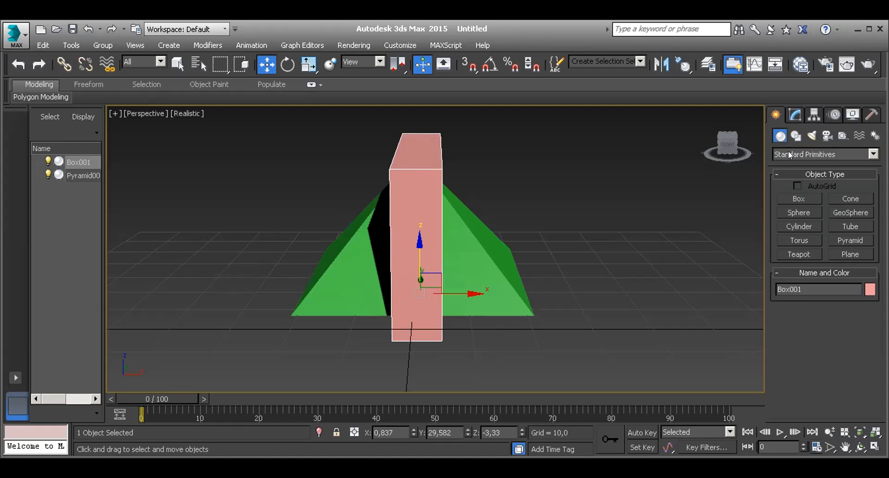
left_click(817, 154)
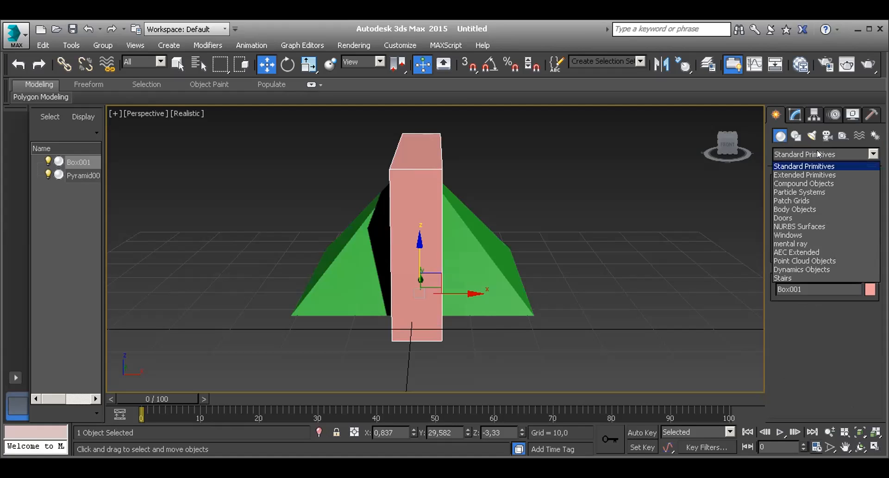
left_click(817, 183)
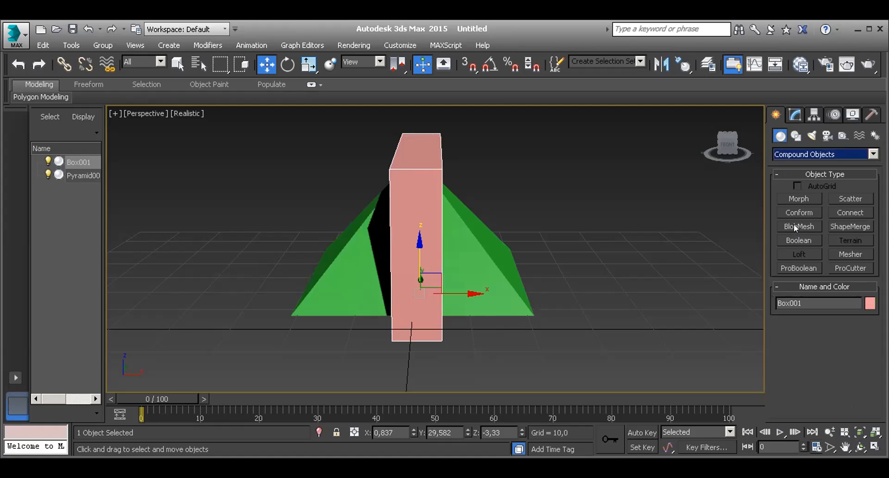
left_click(804, 237)
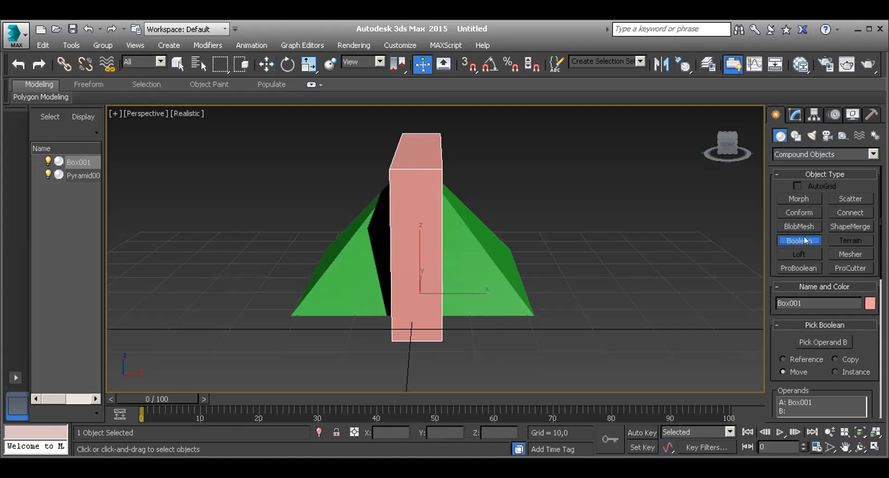
left_click(817, 340)
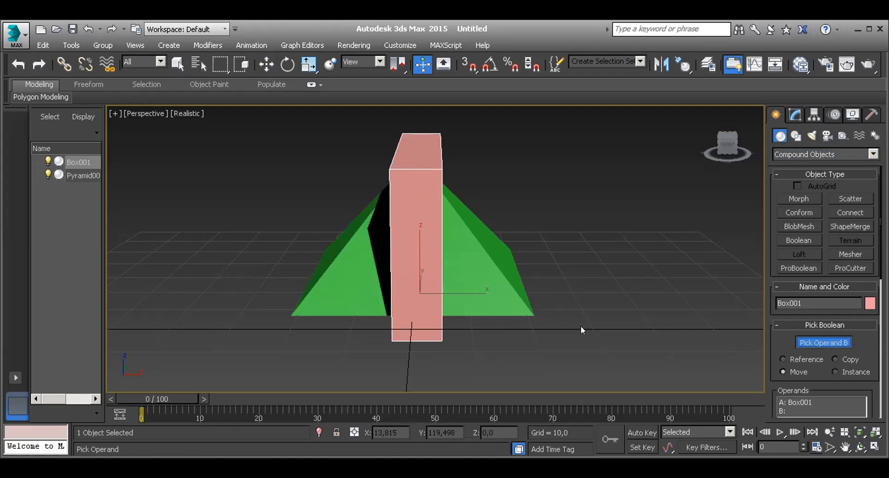
left_click(489, 272)
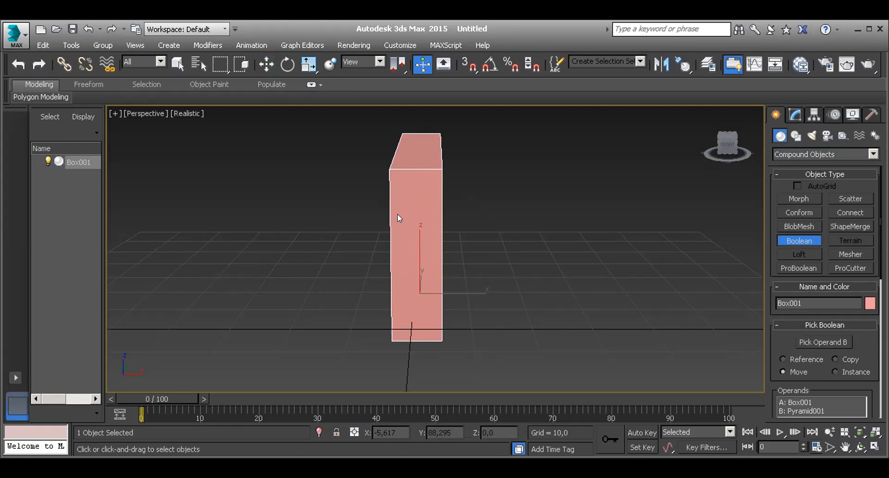
Step: Change the Boolean operation to Subtraction (B-A), return to the Move tool and deselect the result
left_click_drag(783, 340, 781, 283)
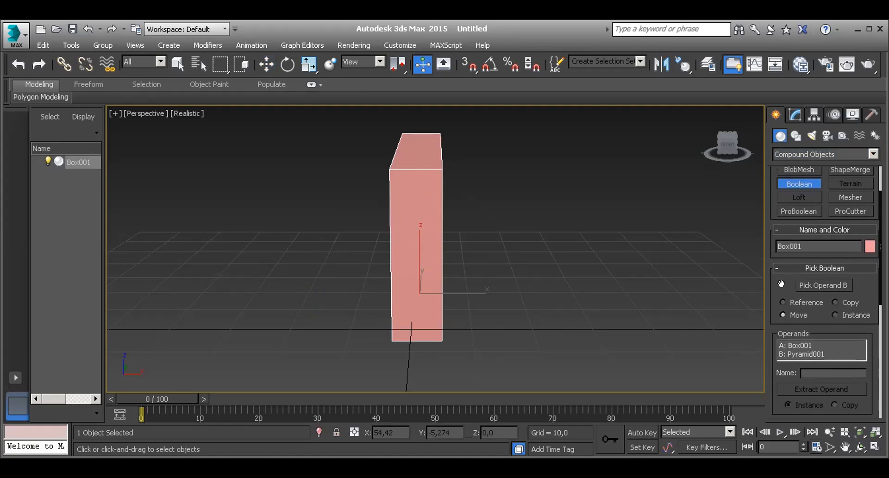
scroll(782, 296, "down", 2)
scroll(774, 367, "down", 5)
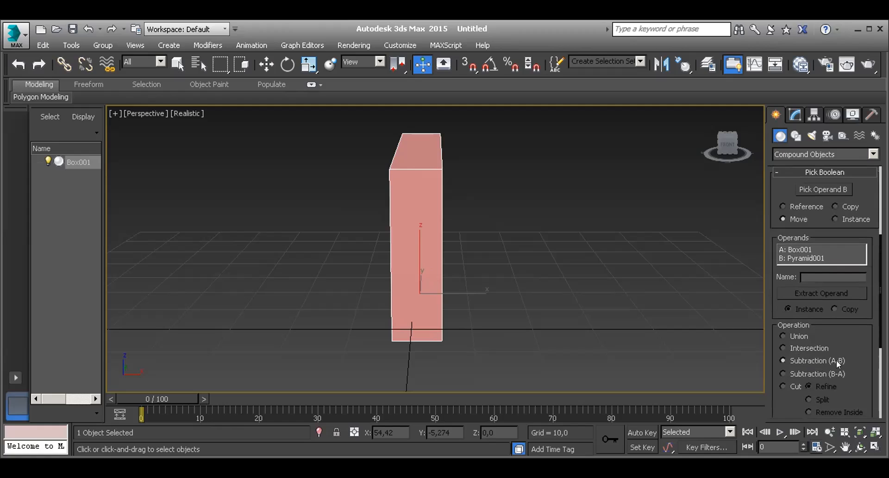
left_click(783, 373)
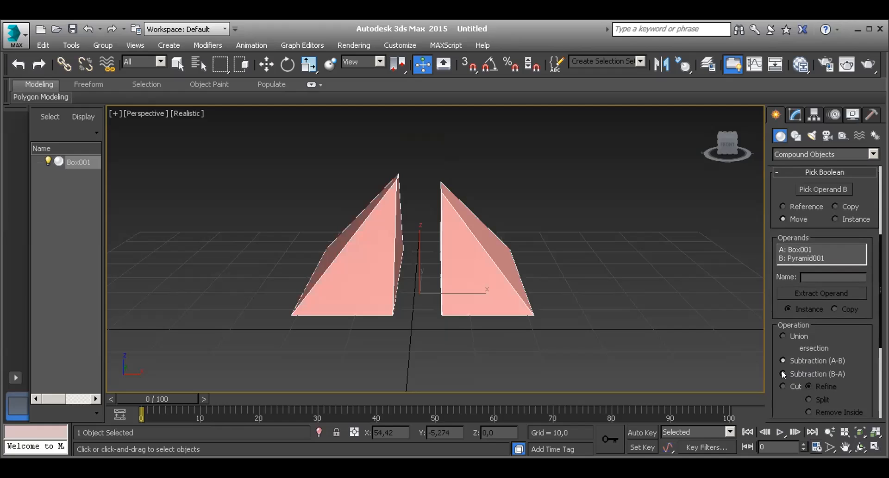
left_click(266, 64)
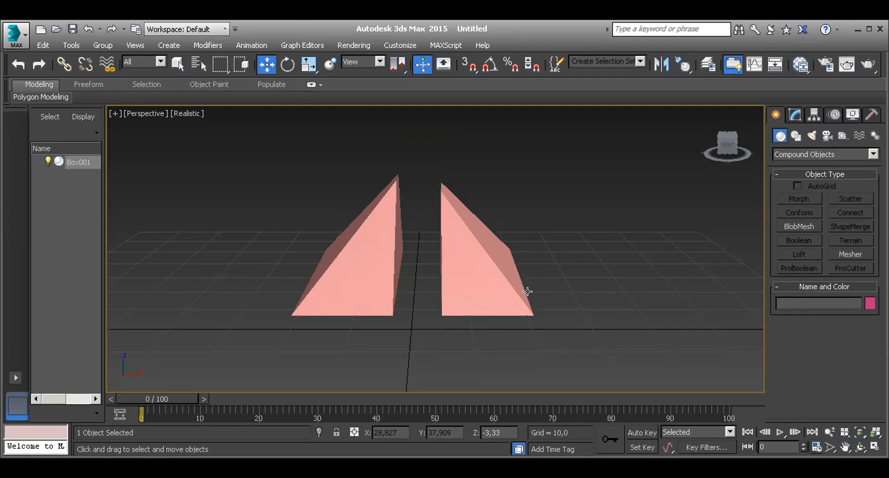
left_click(570, 317)
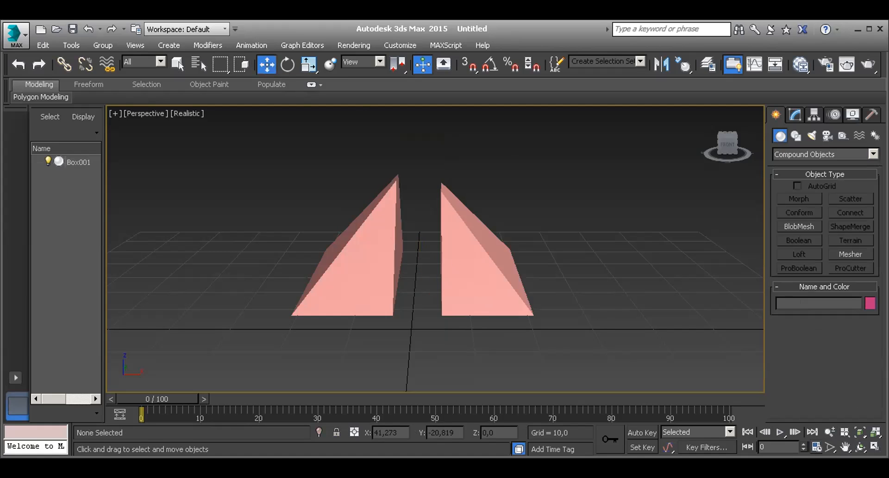
Step: Select the Boolean result with the Move tool and examine its two halves and gizmo from an oblique angle
left_click(451, 278)
left_click(540, 345)
left_click(463, 273)
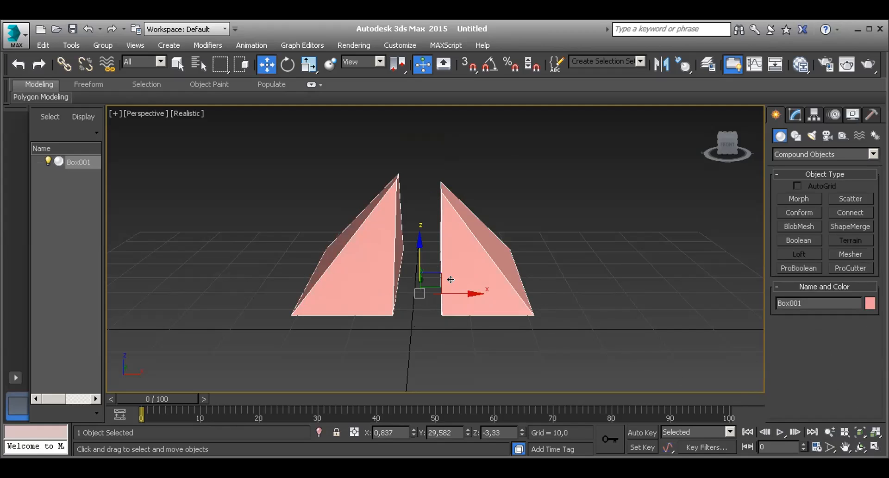
left_click(845, 447)
left_click(860, 446)
mouse_move(421, 268)
left_mouse_down()
mouse_move(431, 271)
mouse_move(413, 271)
left_mouse_up()
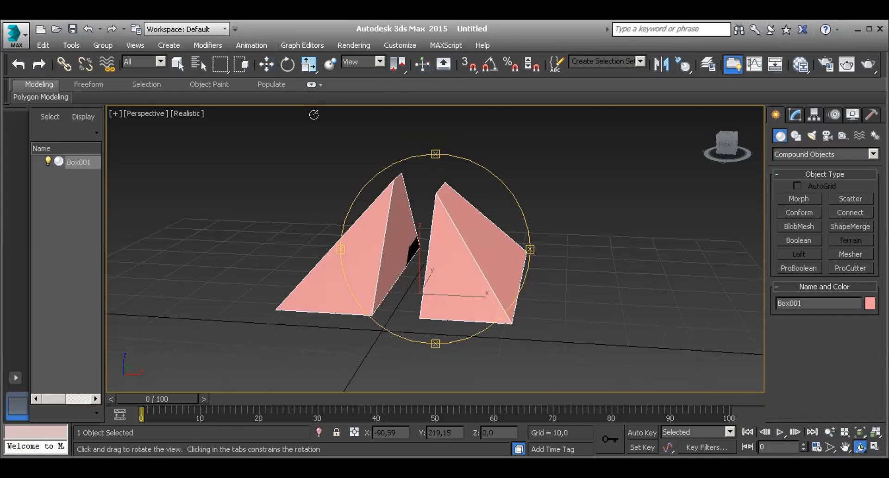
left_click(268, 65)
left_click(435, 115)
left_click(389, 189)
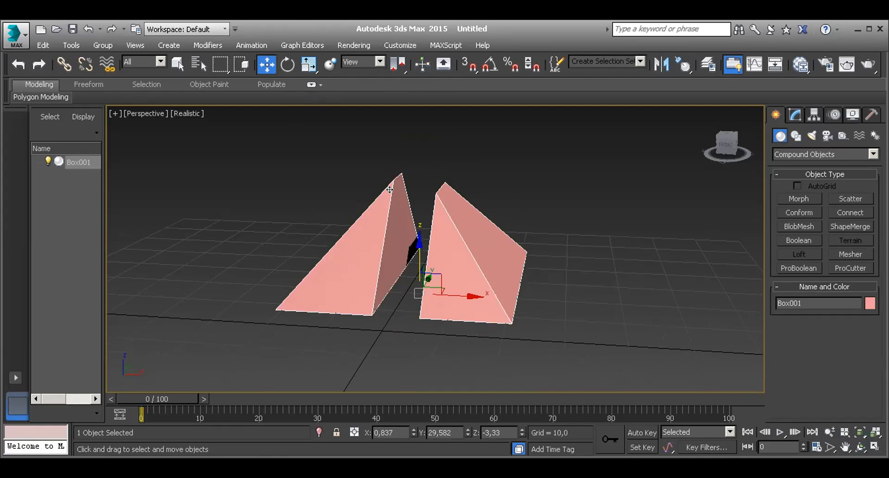
Step: Try lowering the Boolean result along Z to about -11.2 with Select and Manipulate turned on, and undo the move
left_click(422, 65)
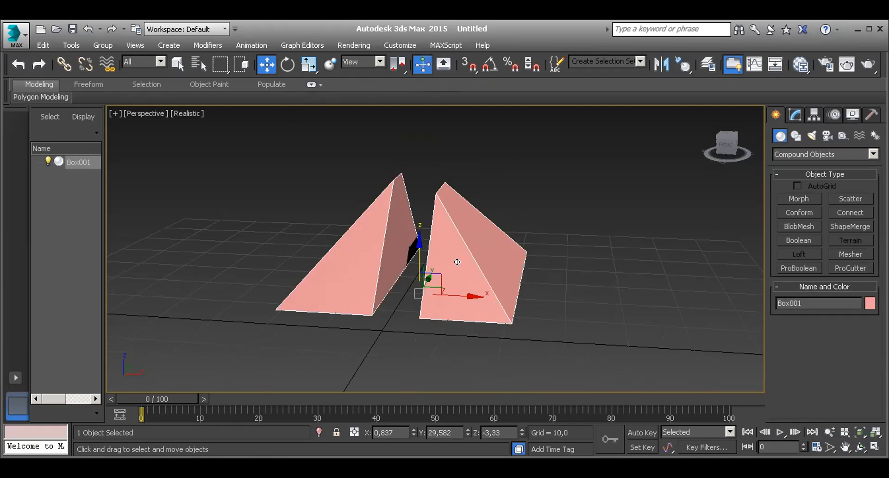
mouse_move(456, 294)
left_mouse_down()
mouse_move(499, 294)
mouse_move(362, 283)
mouse_move(467, 295)
left_mouse_up()
left_click_drag(420, 247, 415, 289)
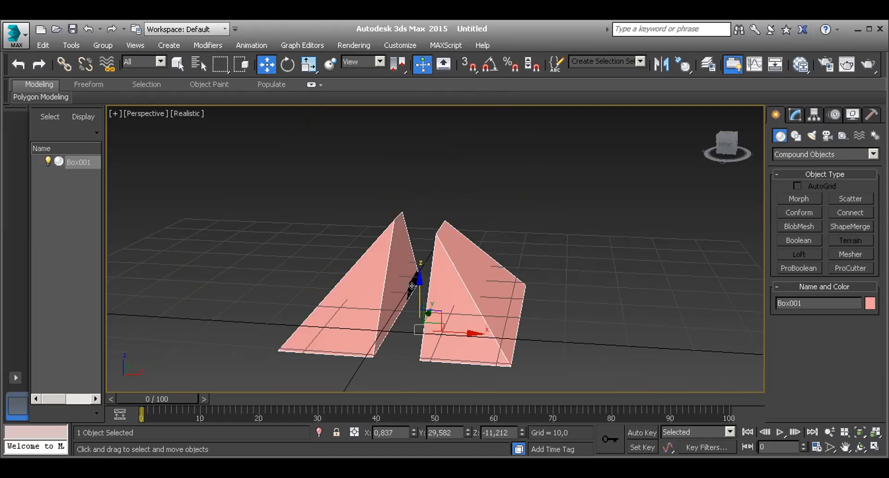
key("ctrl+z")
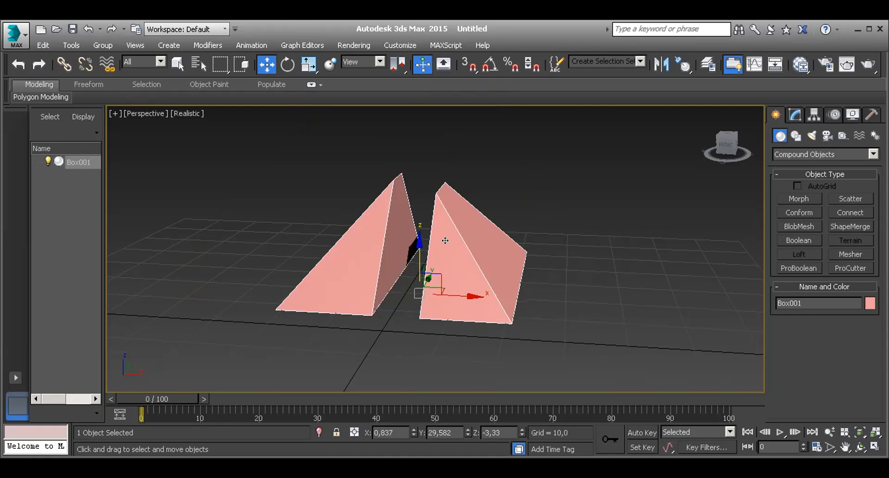
Step: Convert the Boolean result to an Editable Poly and turn off Select and Manipulate
right_click(445, 240)
mouse_move(557, 376)
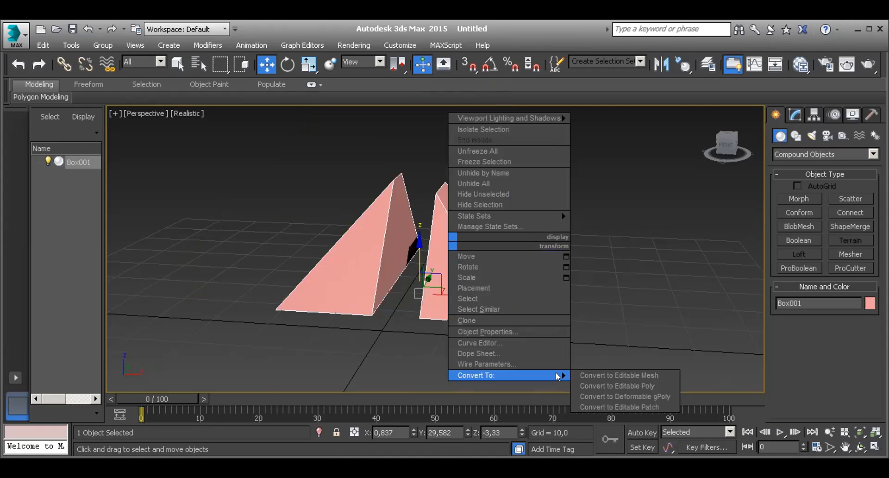
left_click(648, 386)
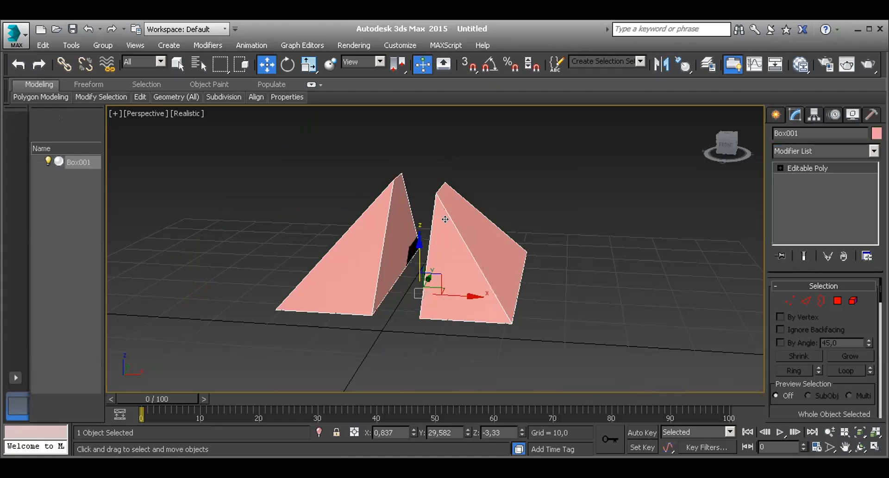
left_click(420, 65)
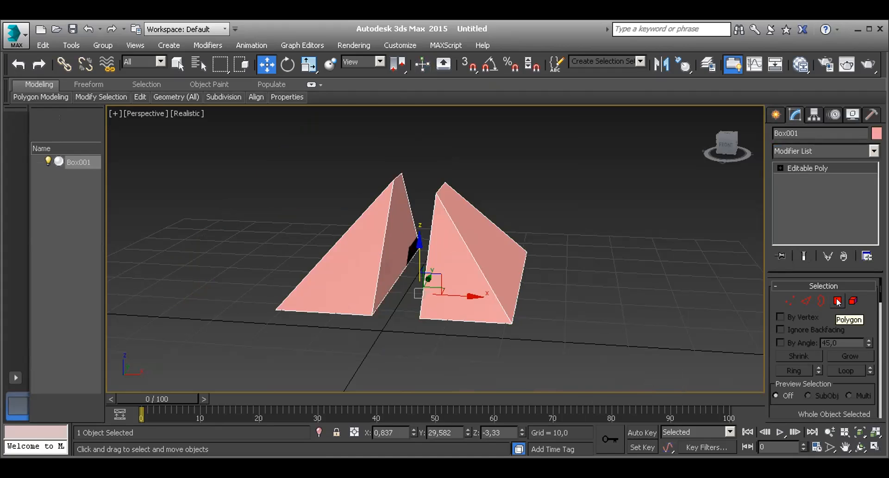
Step: Select the right half's front polygon, turn on Select and Manipulate, try moving the polygon along X, and undo the move
left_click(838, 302)
left_click(455, 265)
left_click(455, 265)
left_click(422, 64)
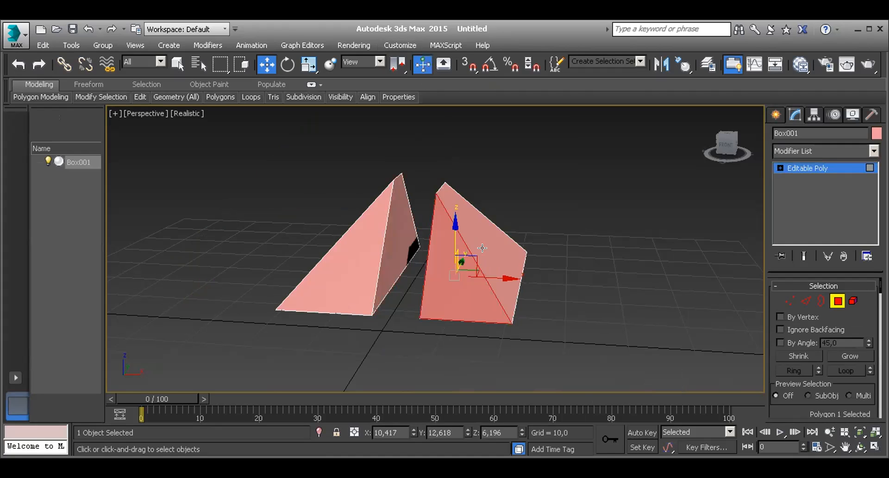
left_click_drag(489, 276, 593, 272)
key("ctrl+z")
Step: Select all polygons of the right half, move them along X to about 6.0, and leave Polygon level
left_click(532, 167)
left_click_drag(532, 164, 422, 349)
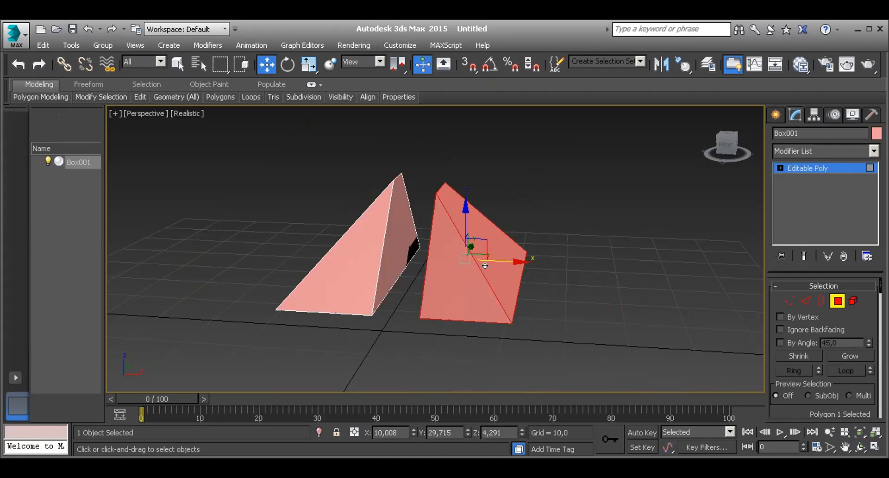
left_click_drag(484, 265, 611, 291)
left_click_drag(619, 262, 486, 260)
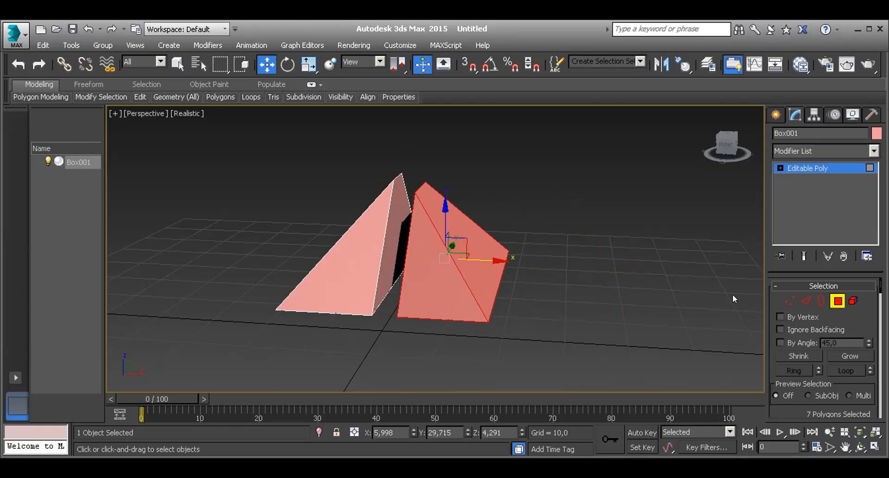
left_click(837, 300)
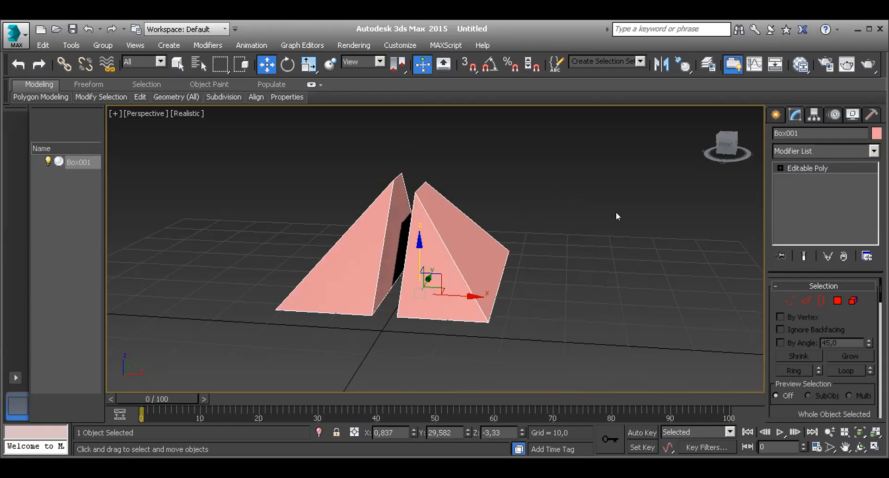
Step: At Element level, move the left half about 40.5 along X past the other half, and deselect it
left_click(852, 301)
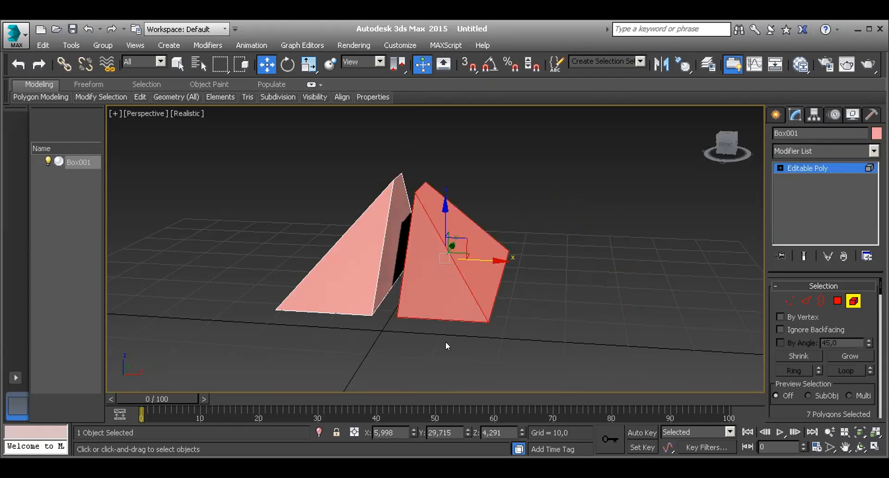
left_click(428, 360)
left_click(357, 258)
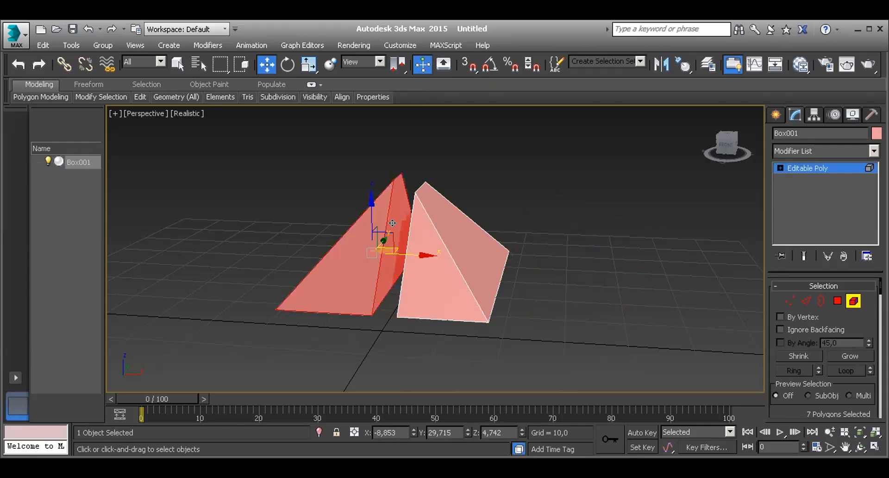
left_click_drag(408, 250, 603, 260)
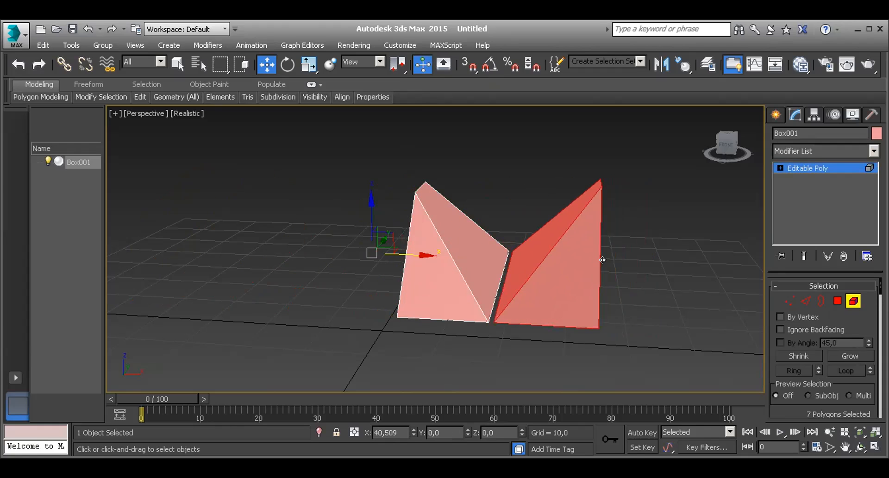
left_click(741, 310)
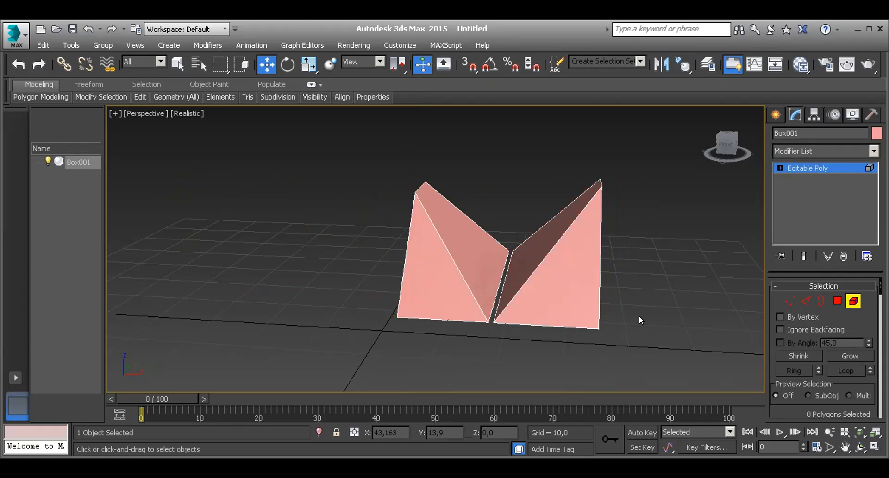
Step: Examine the two rearranged halves up close from the side and from the front
key("ctrl+r")
mouse_move(484, 239)
left_mouse_down()
mouse_move(506, 258)
mouse_move(485, 233)
mouse_move(423, 234)
mouse_move(432, 244)
mouse_move(477, 249)
left_mouse_up()
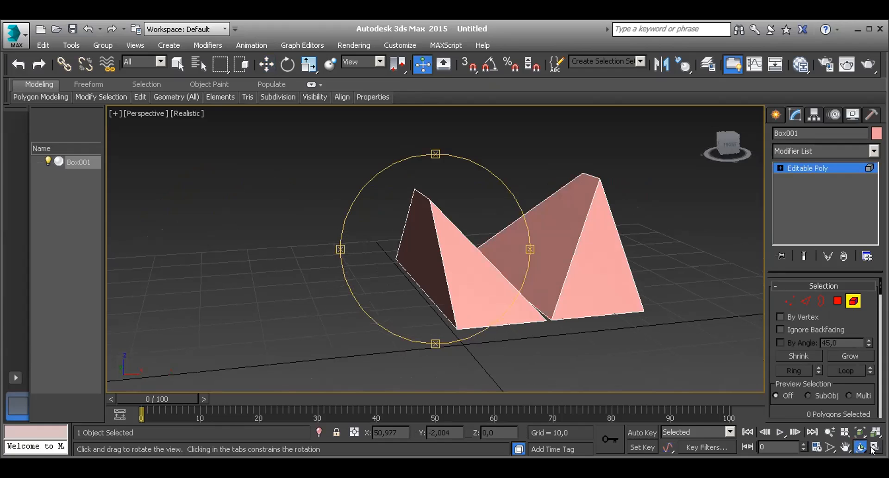
left_click(845, 447)
left_click_drag(490, 274, 487, 275)
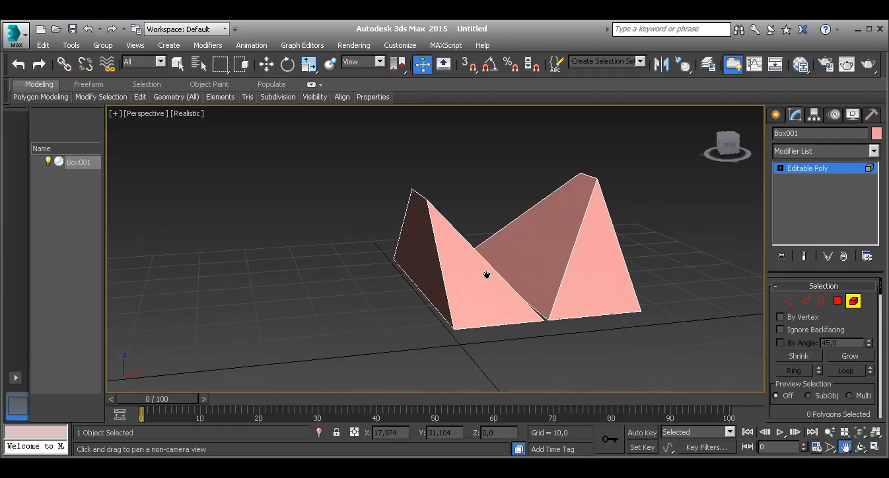
scroll(417, 276, "up", 2)
scroll(411, 276, "up", 2)
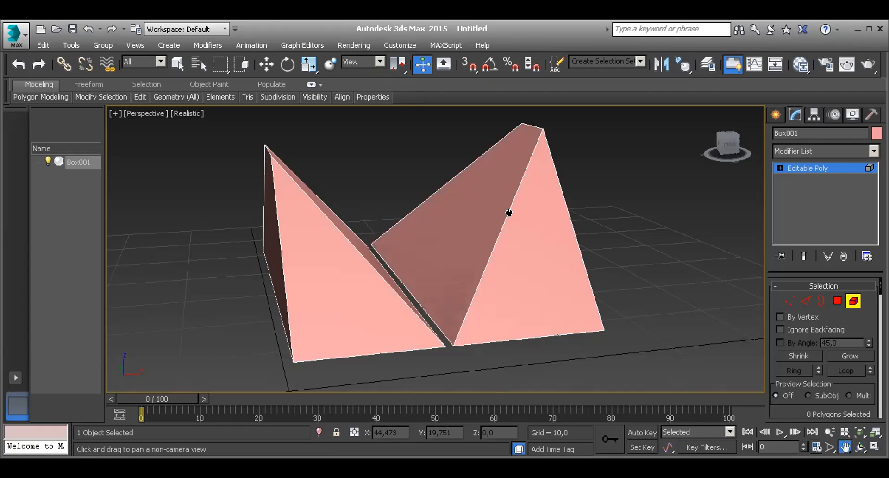
left_click(287, 64)
left_click(860, 447)
left_click_drag(351, 249, 408, 230)
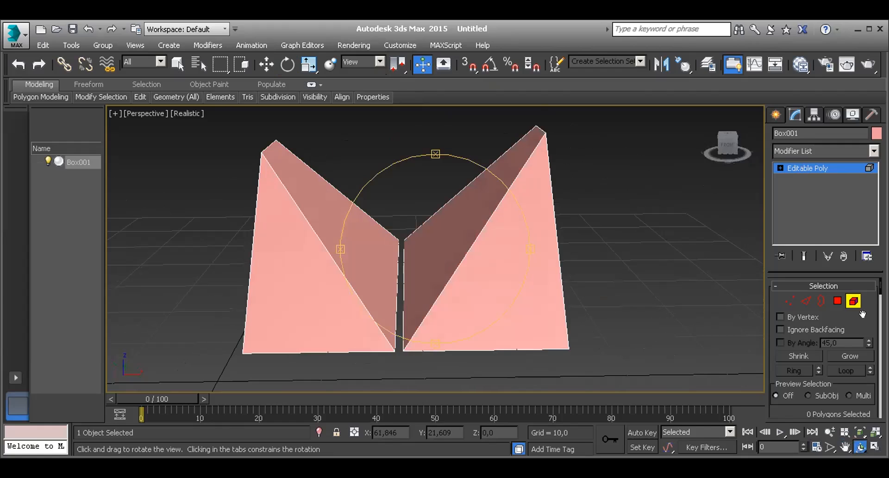
Step: Leave Element level, turn off Select and Manipulate, and return to the Move tool
left_click(853, 300)
key("Escape")
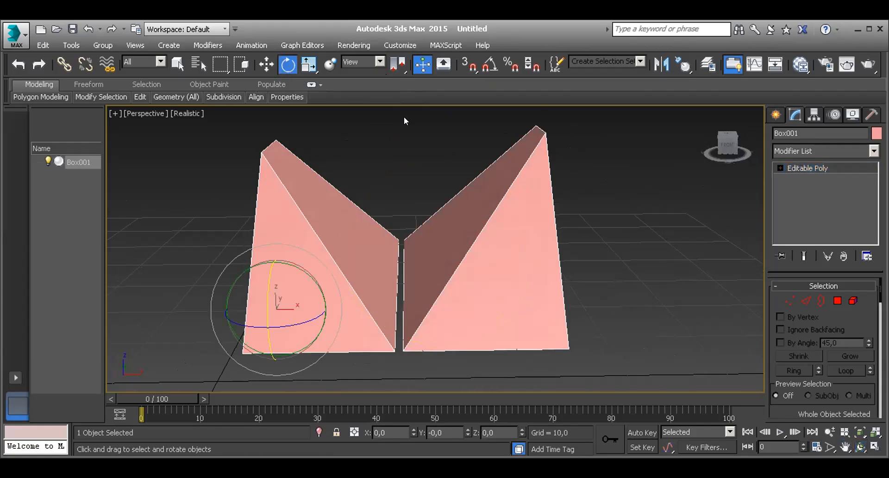
left_click(442, 65)
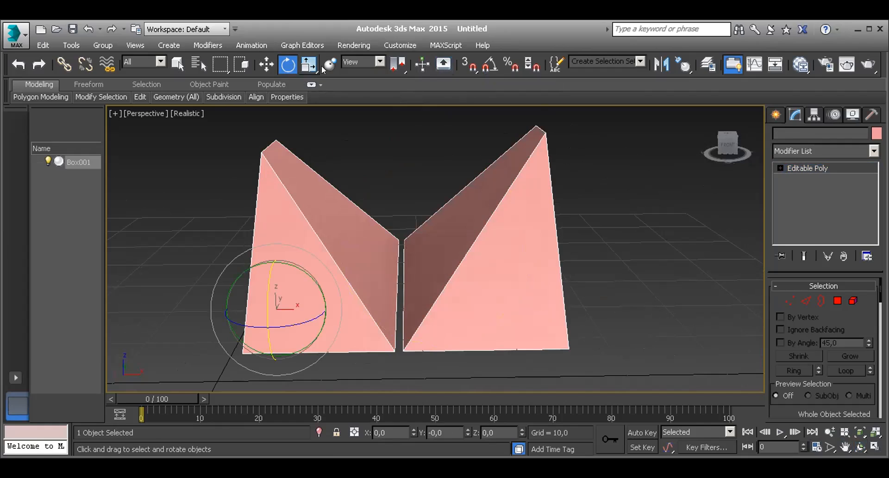
left_click(272, 63)
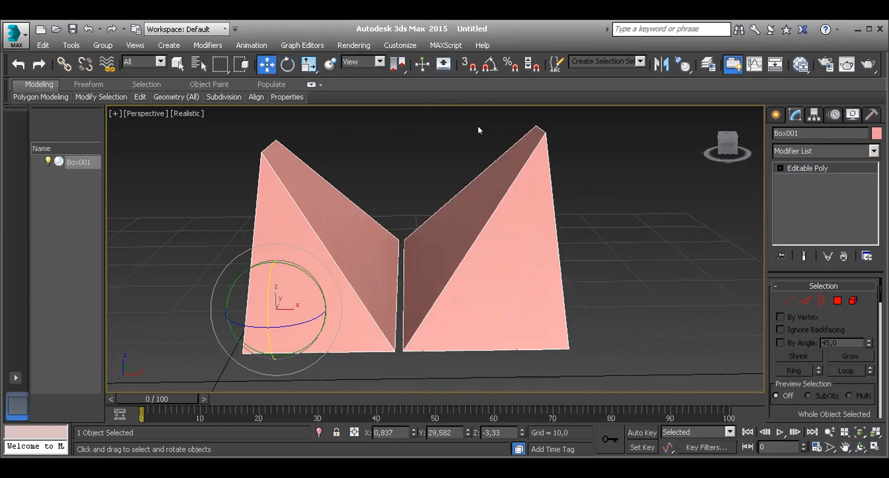
Step: Turn on the Keyboard Shortcut Override Toggle and 3D snapping
left_click(438, 65)
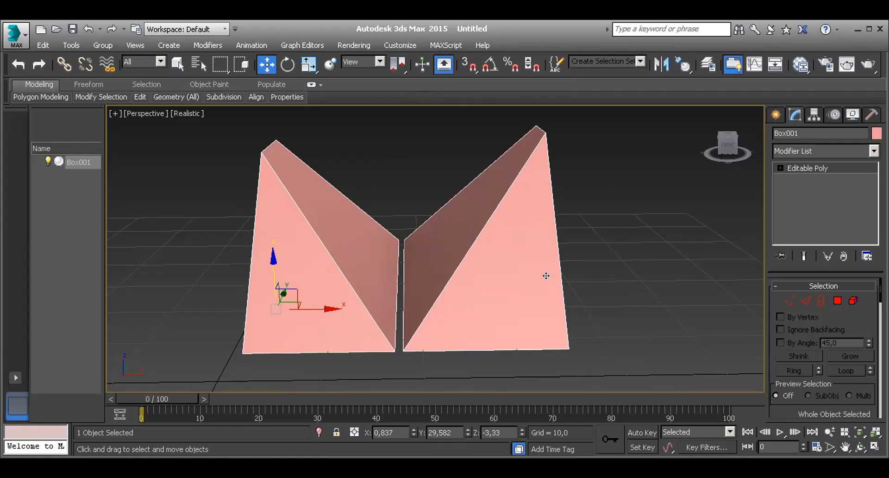
left_click(467, 66)
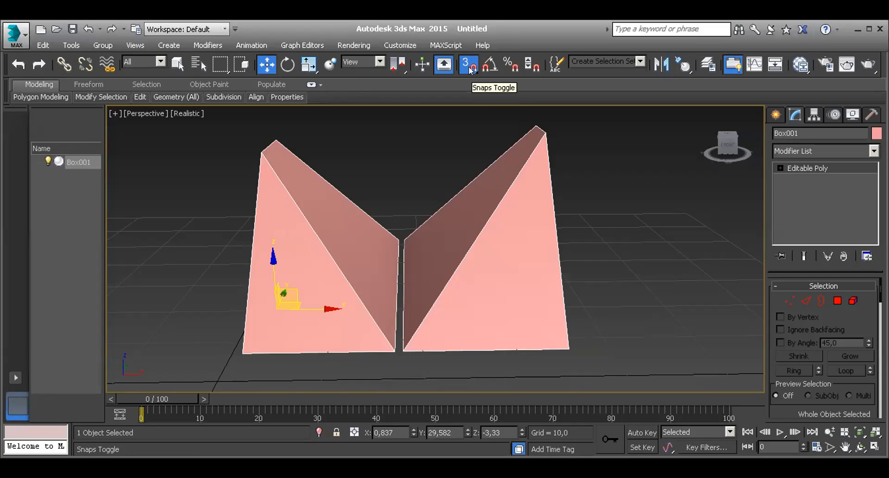
left_click(469, 66)
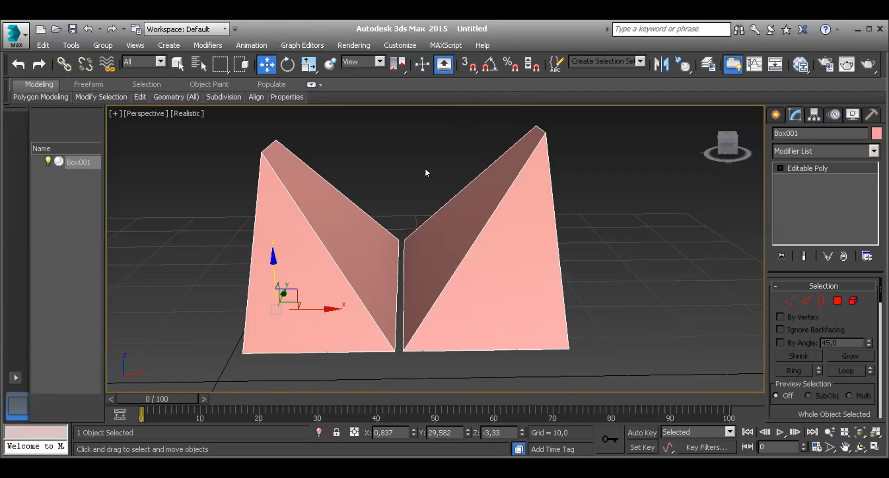
left_click(466, 66)
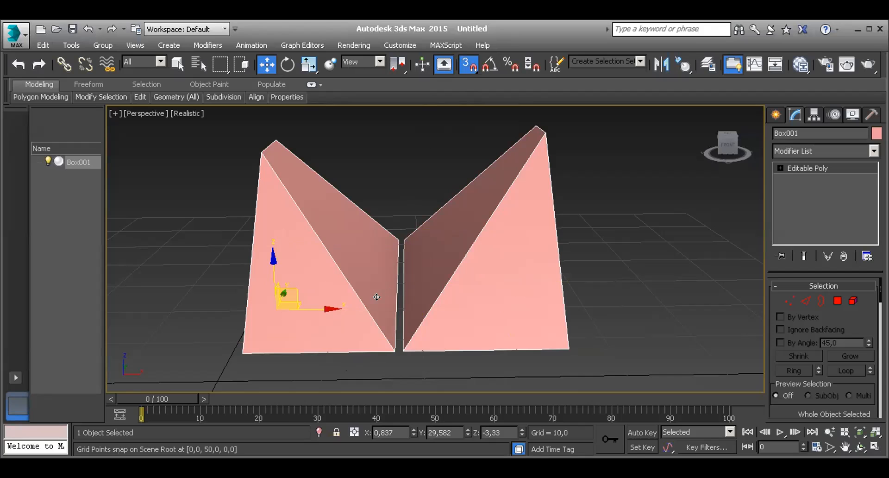
Step: Clone the split pyramid along X with grid snapping active and shift the clone further away
mouse_move(328, 305)
left_mouse_down()
mouse_move(347, 306)
mouse_move(260, 301)
mouse_move(360, 324)
mouse_move(329, 308)
mouse_move(376, 314)
mouse_move(273, 296)
mouse_move(213, 258)
mouse_move(360, 311)
mouse_move(239, 303)
mouse_move(261, 284)
mouse_move(264, 297)
mouse_move(206, 271)
mouse_move(213, 301)
mouse_move(228, 283)
mouse_move(318, 288)
mouse_move(207, 283)
mouse_move(218, 293)
mouse_move(231, 281)
mouse_move(530, 305)
left_mouse_up()
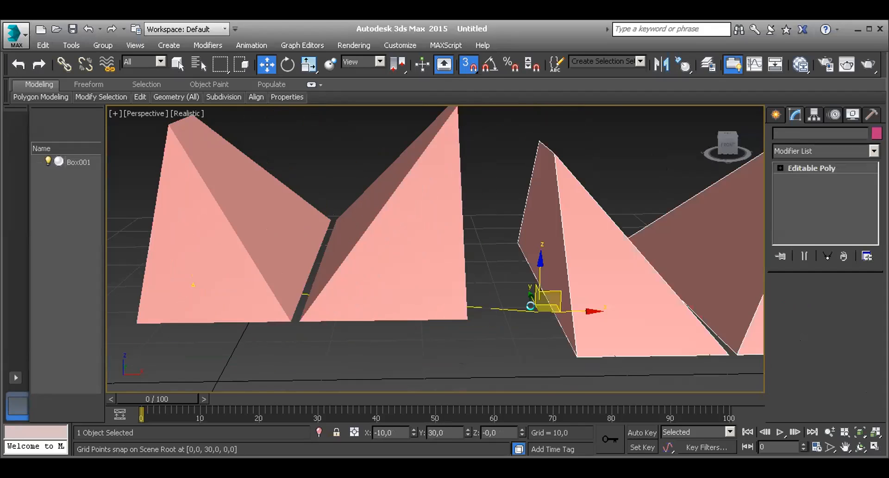
left_click(446, 300)
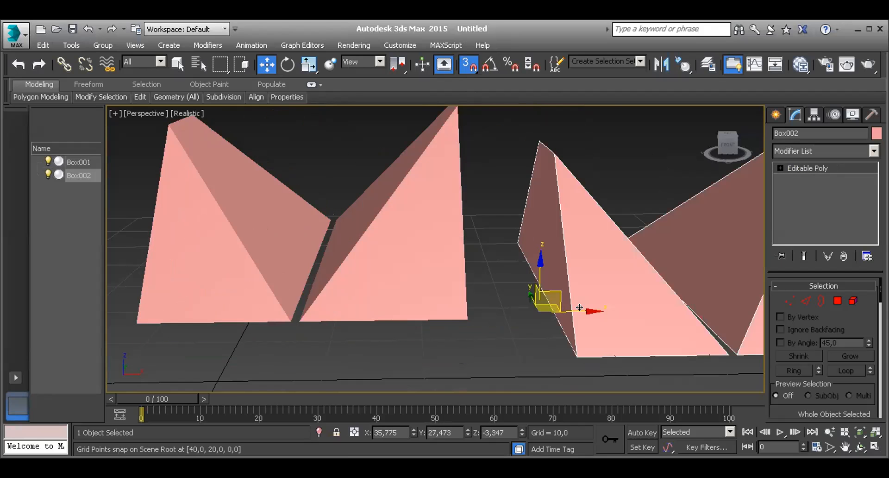
left_click_drag(562, 304, 581, 300)
Step: Snap the original split pyramid to grid point -10, 20, 0 and its clone to 40, 30, 0
left_click_drag(350, 263, 415, 272)
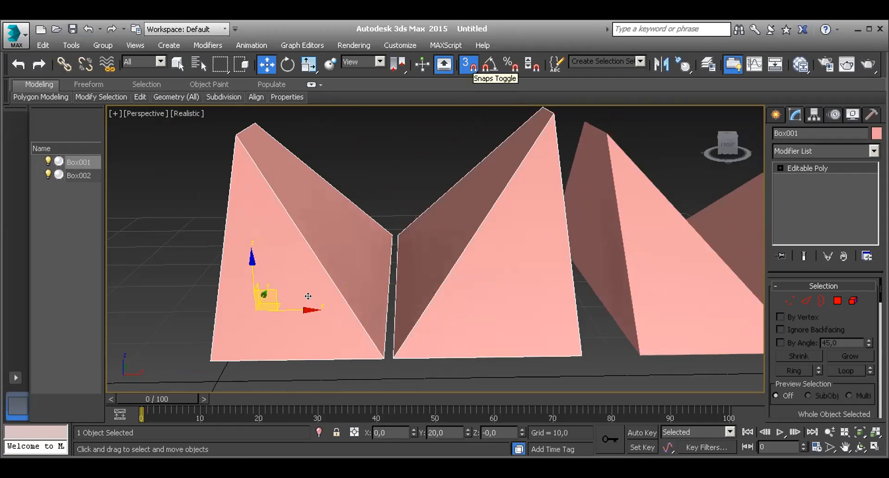
left_click_drag(284, 293, 162, 305)
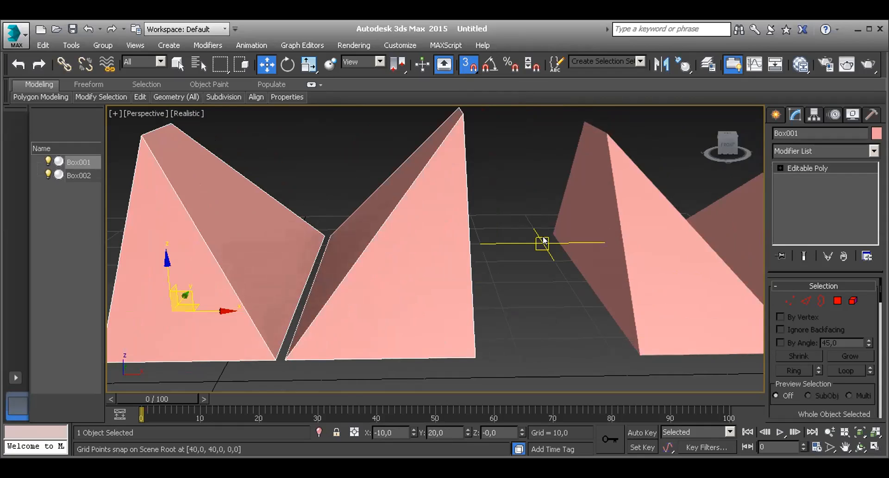
left_click_drag(595, 258, 635, 276)
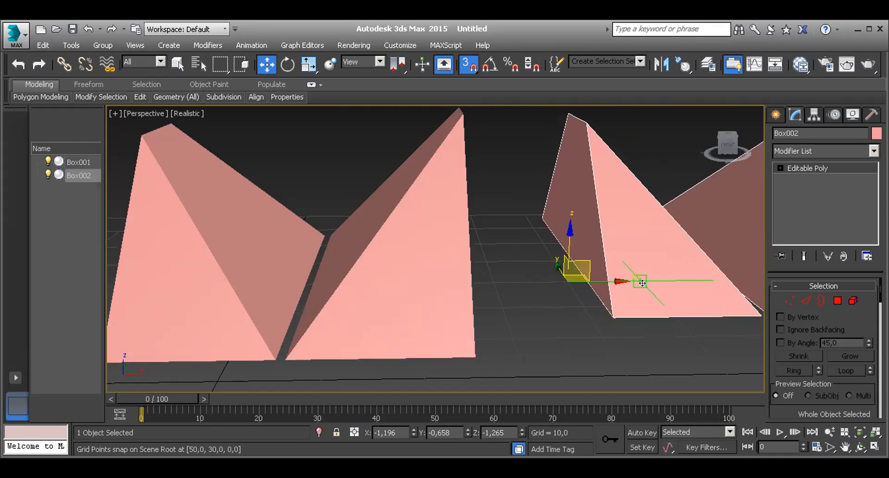
Step: Switch snapping from 3D to 2D, reselect the cloned pyramid, and try moving it with grid snapping
left_click(469, 62)
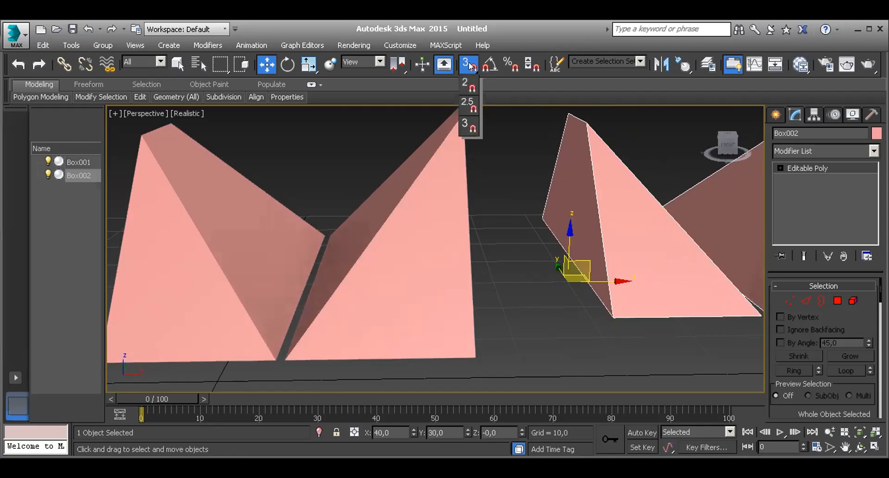
left_click_drag(465, 66, 468, 83)
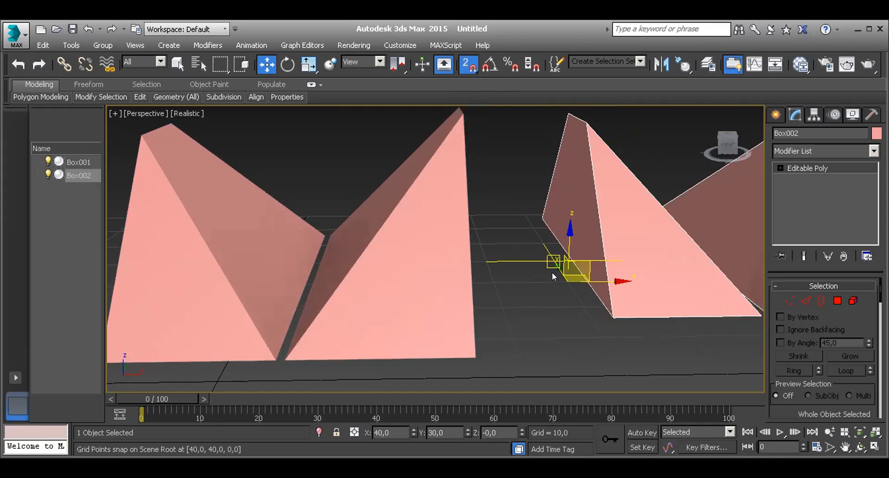
left_click(524, 268)
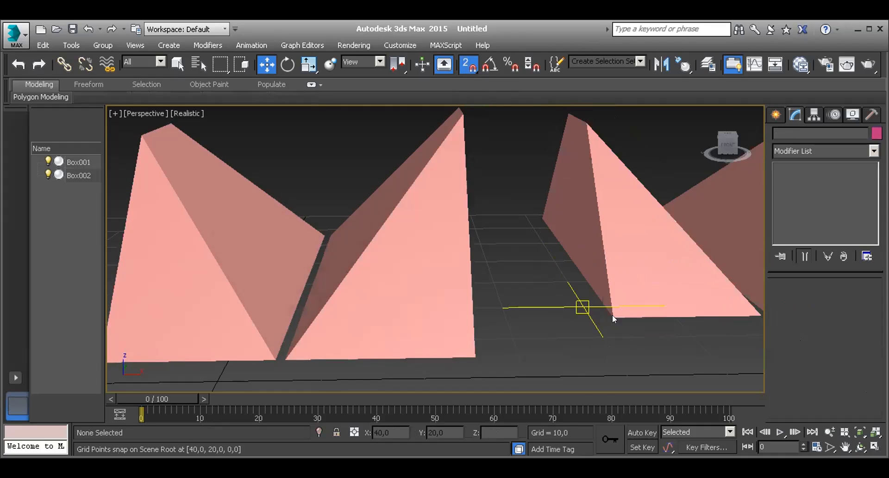
left_click(598, 261)
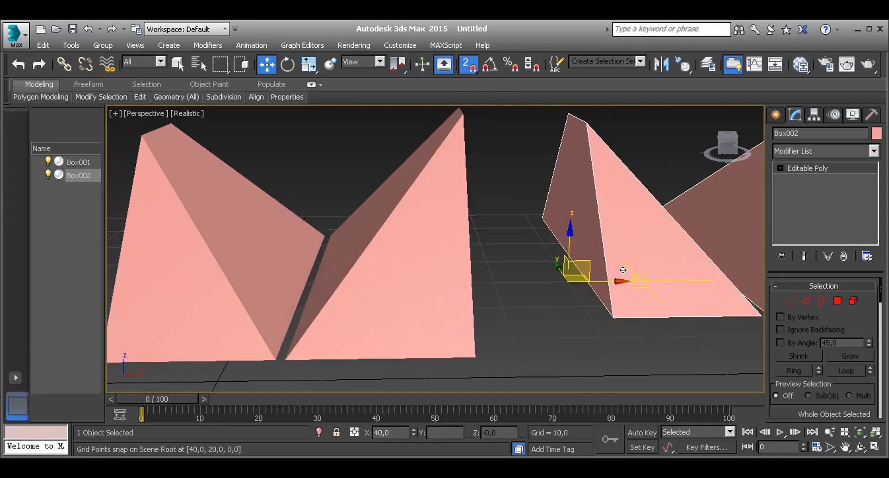
left_click_drag(574, 255, 562, 277)
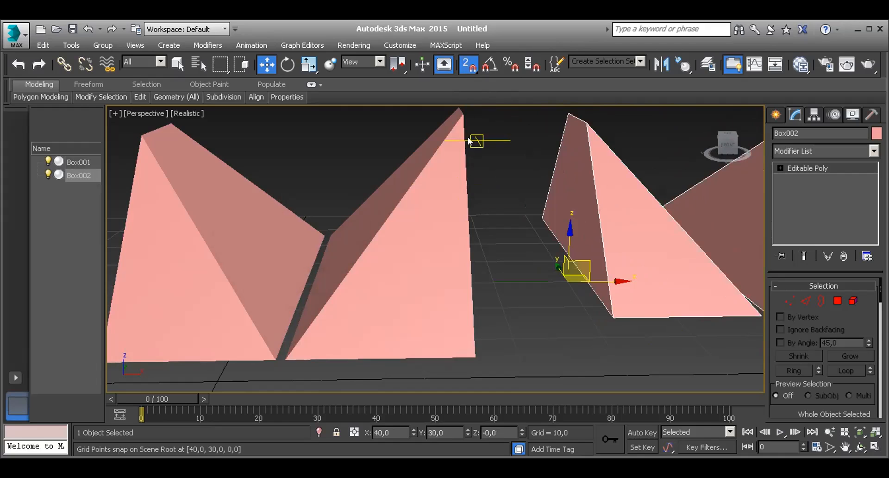
Step: Switch snapping to 2.5D and try moving the cloned split pyramid with grid snapping
left_click(469, 64)
left_click_drag(468, 65, 469, 111)
mouse_move(562, 245)
left_mouse_down()
mouse_move(572, 194)
mouse_move(514, 185)
mouse_move(541, 266)
mouse_move(624, 259)
mouse_move(547, 266)
mouse_move(609, 257)
mouse_move(588, 266)
mouse_move(577, 264)
mouse_move(581, 242)
mouse_move(571, 263)
mouse_move(562, 250)
left_mouse_up()
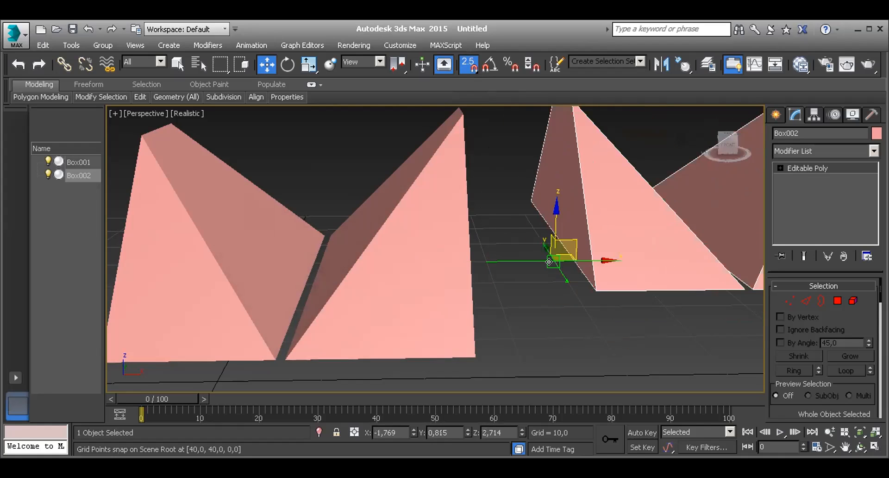
left_click(468, 63)
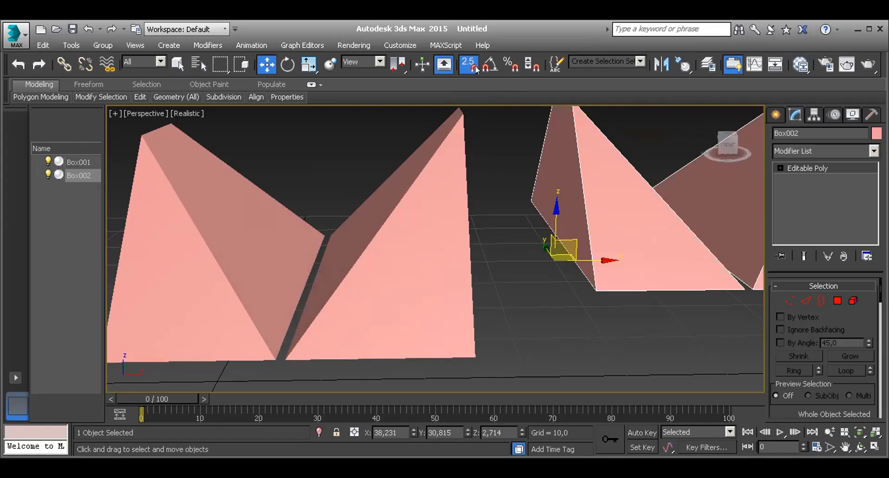
left_click_drag(591, 154, 616, 154)
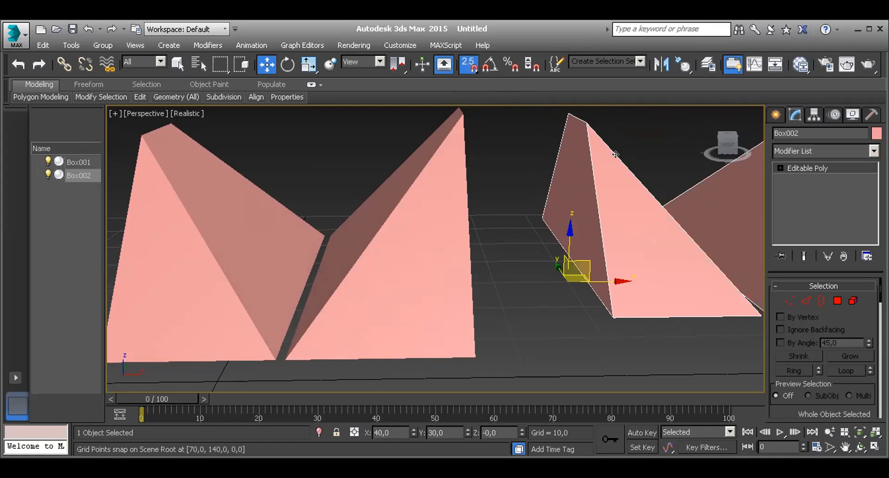
Step: Turn off 2.5D snapping, try moving the cloned pyramid freely, and undo that move
left_click(469, 65)
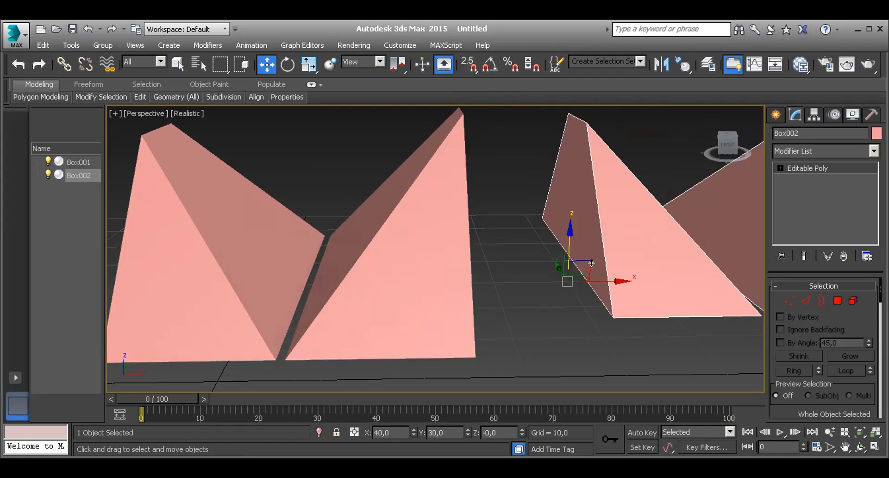
left_click_drag(568, 255, 507, 269)
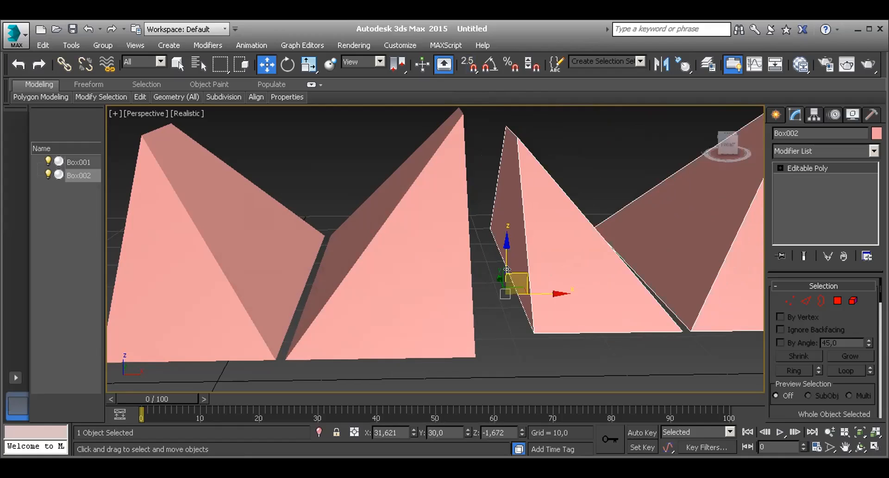
key("ctrl+z")
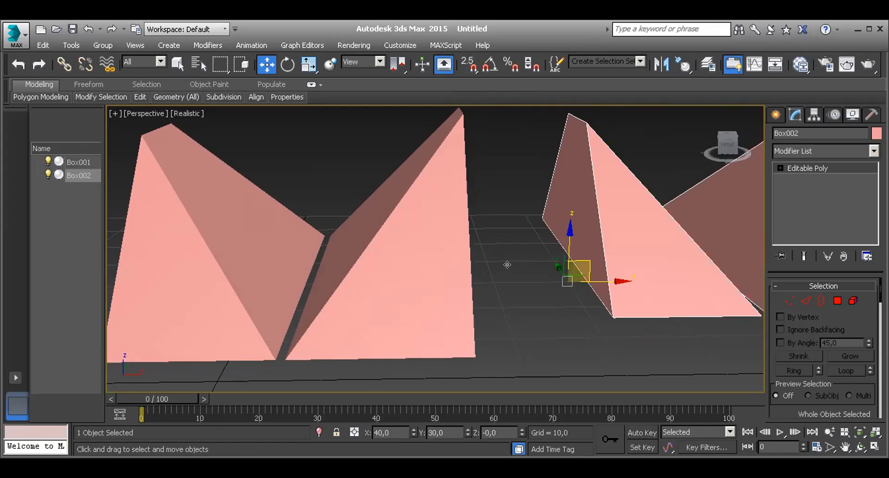
Step: Turn on Angle Snap and try rotating the original split pyramid about Y by -5 degrees and back
left_click(489, 68)
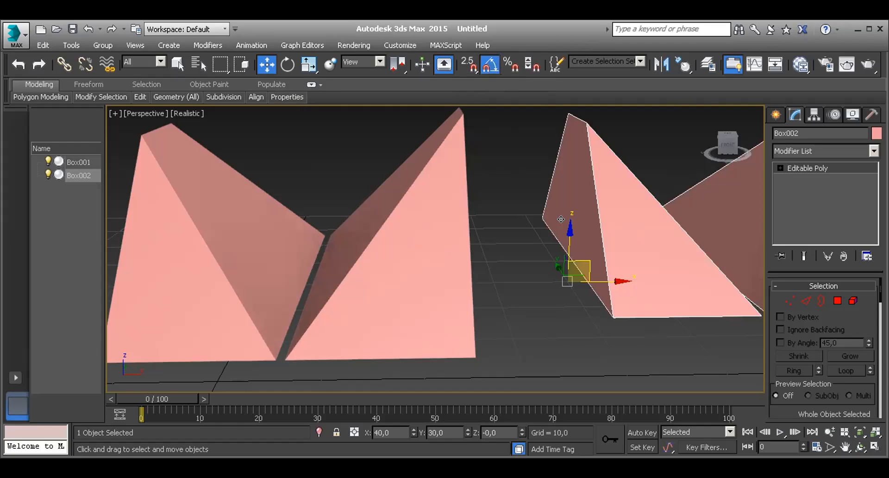
left_click(430, 276)
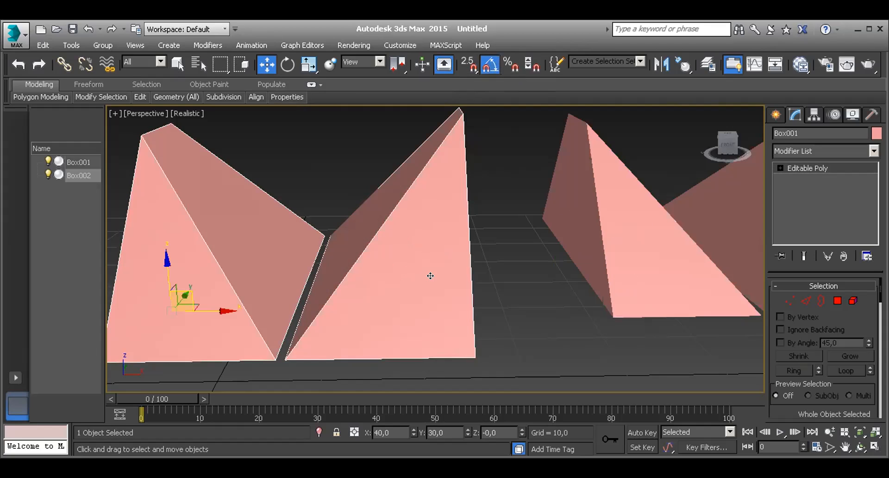
left_click(286, 64)
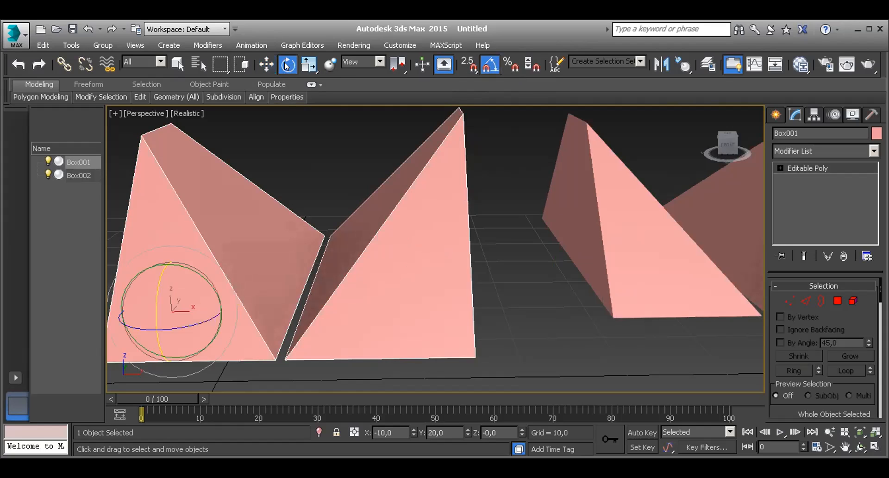
mouse_move(199, 274)
left_mouse_down()
mouse_move(189, 269)
mouse_move(212, 302)
mouse_move(192, 272)
left_mouse_up()
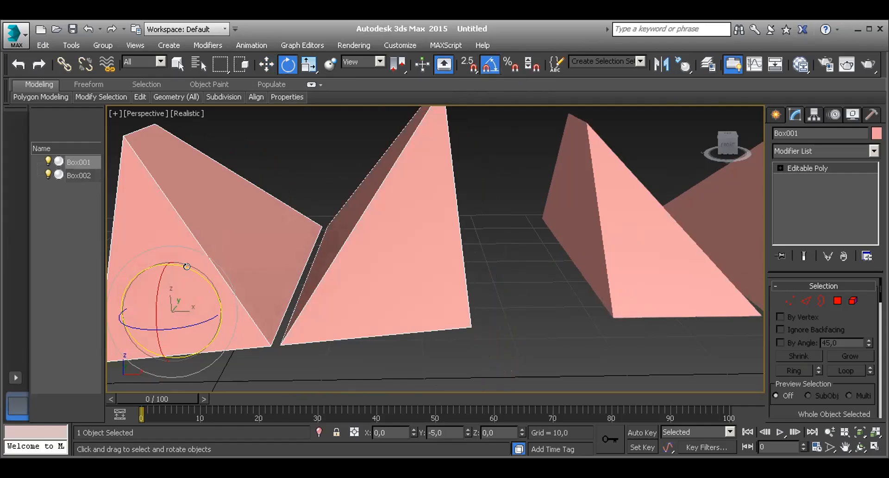
mouse_move(189, 267)
left_mouse_down()
mouse_move(213, 299)
mouse_move(189, 267)
left_mouse_up()
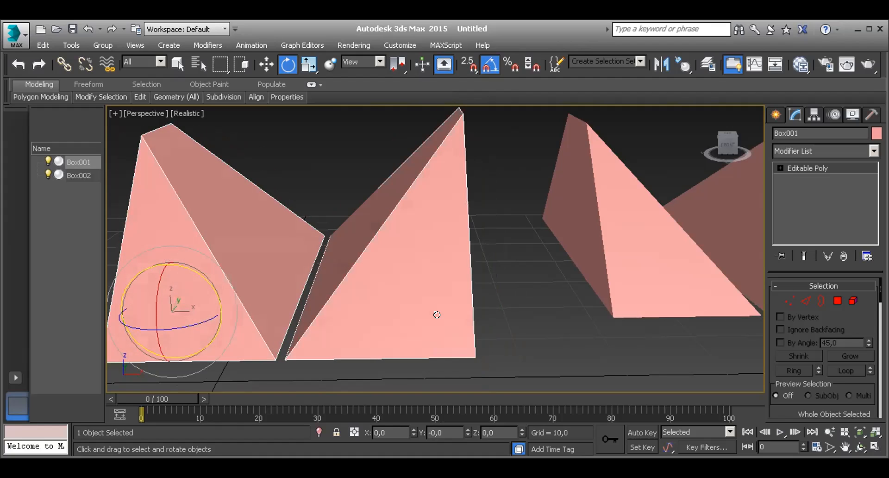
key("ctrl+z")
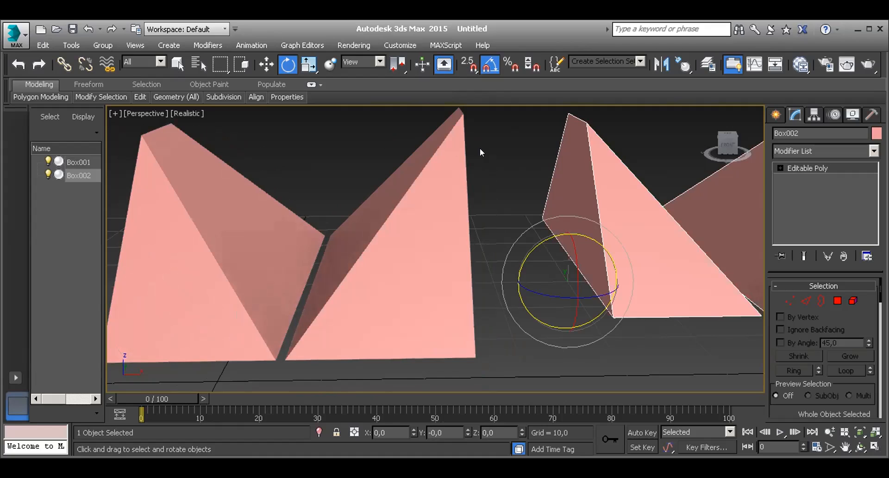
Step: Rotate the original split pyramid freely about Y to about -91 degrees without Angle Snap, and undo the rotation
left_click(326, 276)
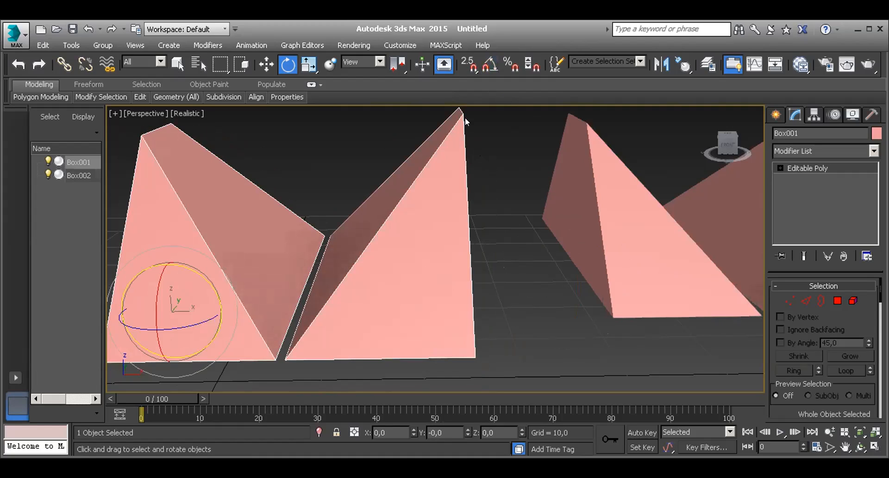
left_click_drag(209, 286, 750, 275)
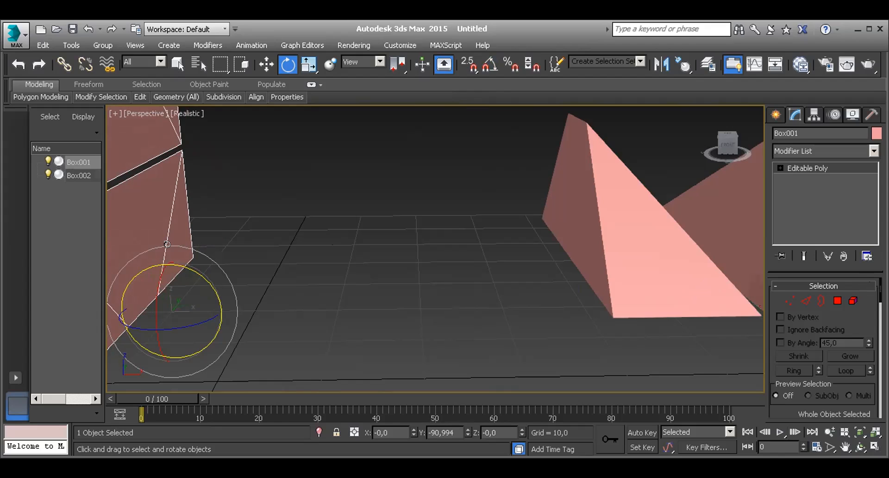
key("ctrl+z")
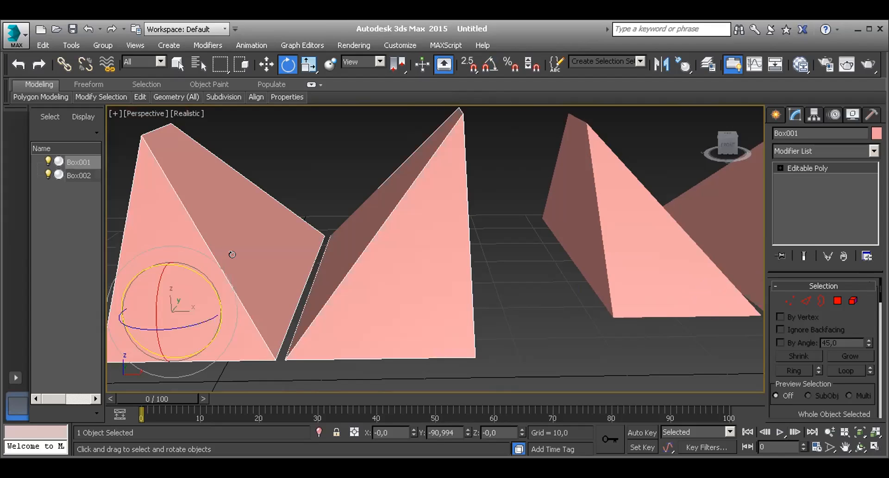
Step: Turn Angle Snap back on, rotate the original pyramid -90 degrees about Y, inspect it, and undo the rotation
left_click(490, 66)
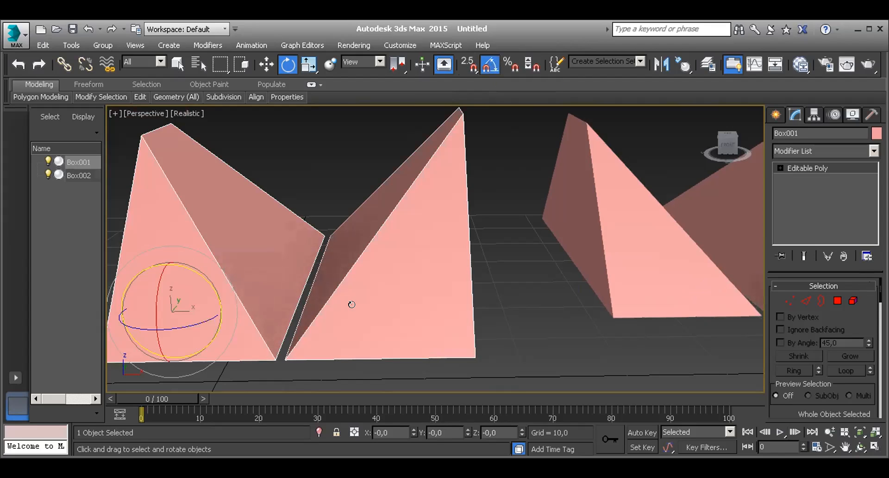
left_click_drag(202, 280, 131, 253)
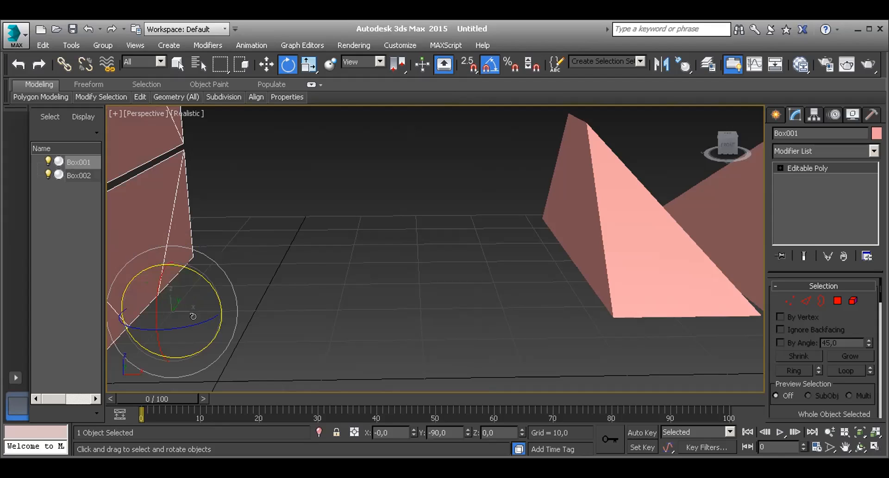
left_click(846, 447)
left_click_drag(229, 260, 438, 262)
scroll(466, 259, "down", 8)
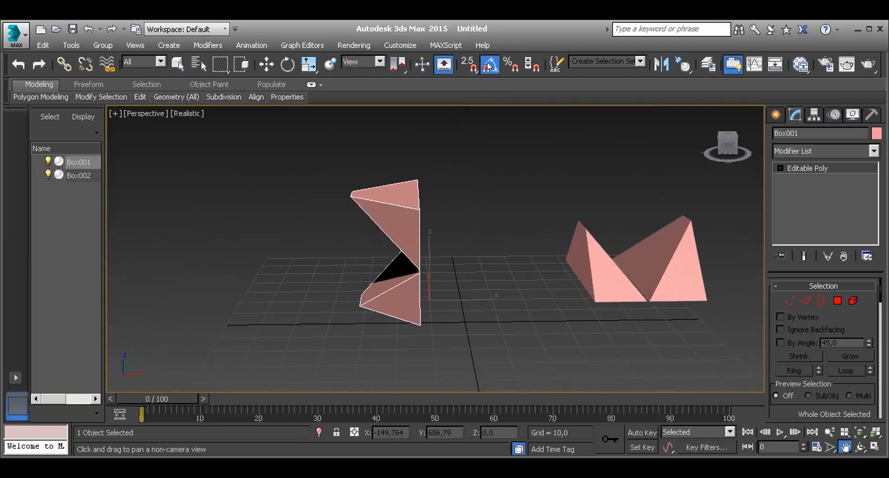
key("ctrl+z")
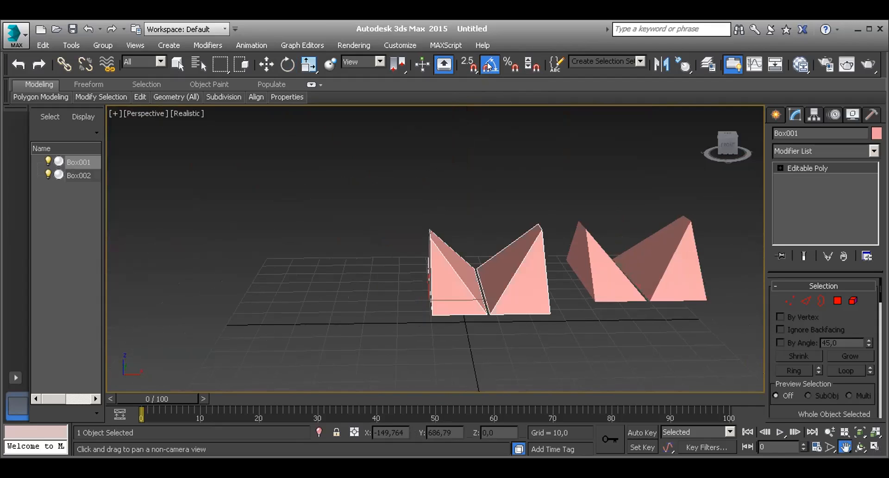
left_click_drag(573, 292, 402, 282)
scroll(464, 282, "up", 2)
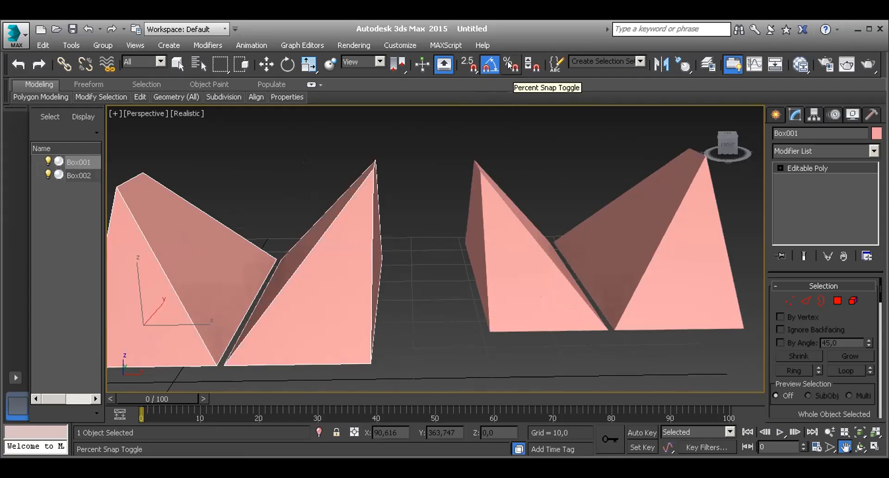
Step: Move the original split pyramid along X to about 4.243 with Percent Snap temporarily on instead of Angle Snap, undoing the Y shift
left_click(508, 64)
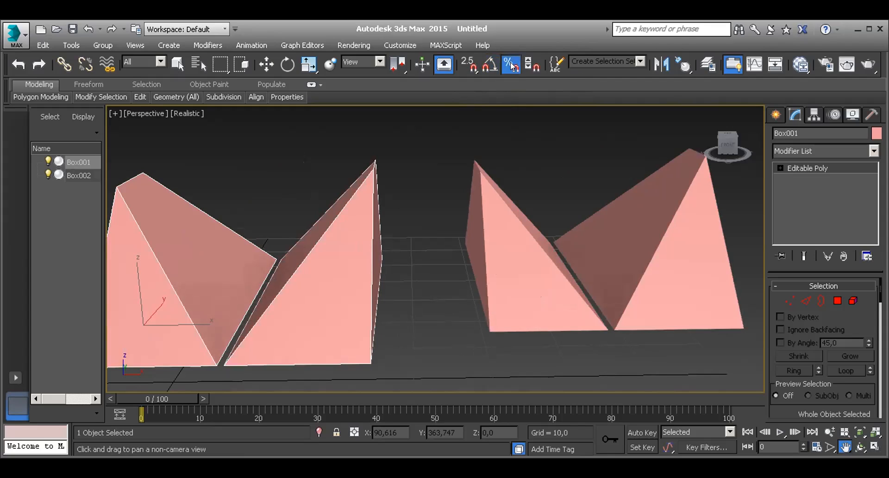
left_click(271, 67)
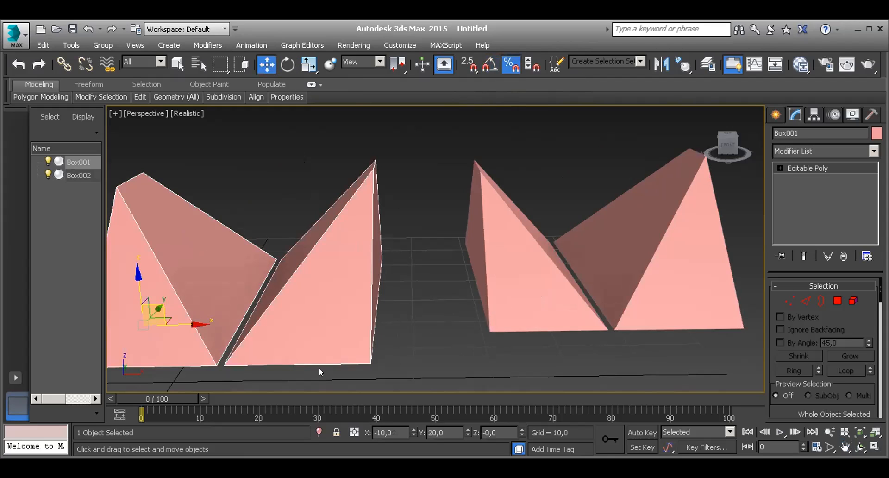
left_click_drag(187, 318, 345, 275)
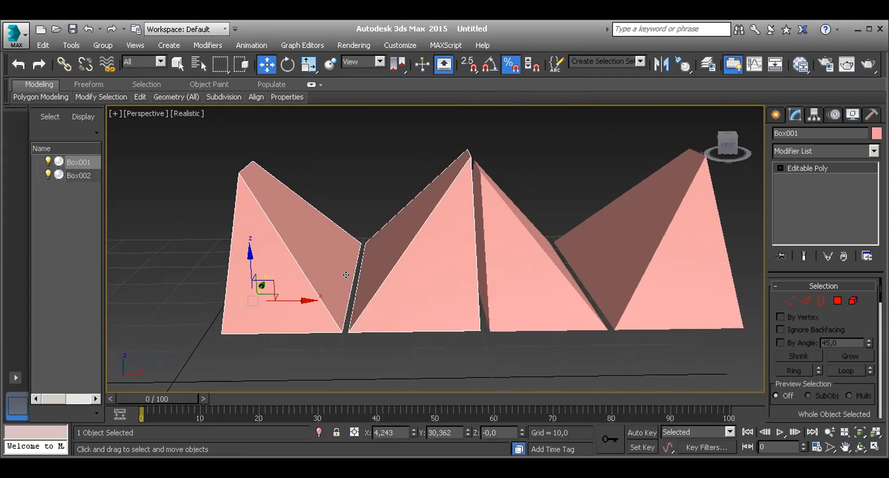
key("ctrl+z")
left_click(511, 65)
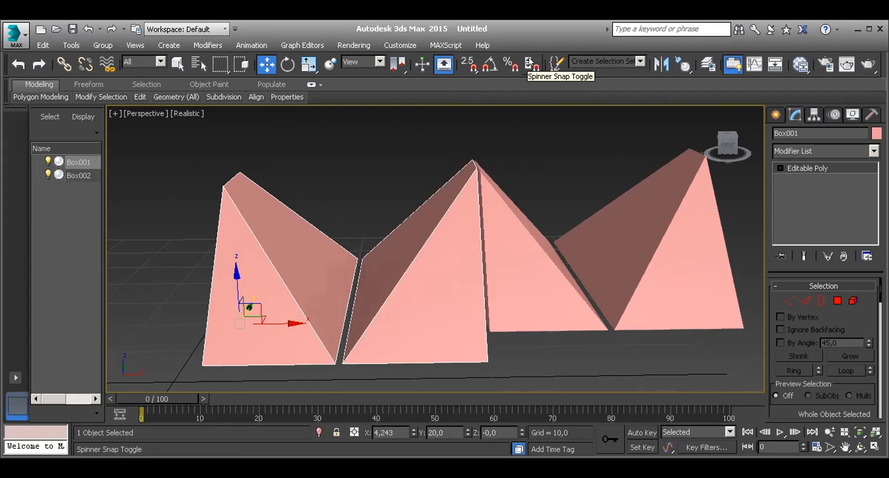
Step: Turn on Spinner Snap and move the original split pyramid along X to about -3.08
left_click(531, 64)
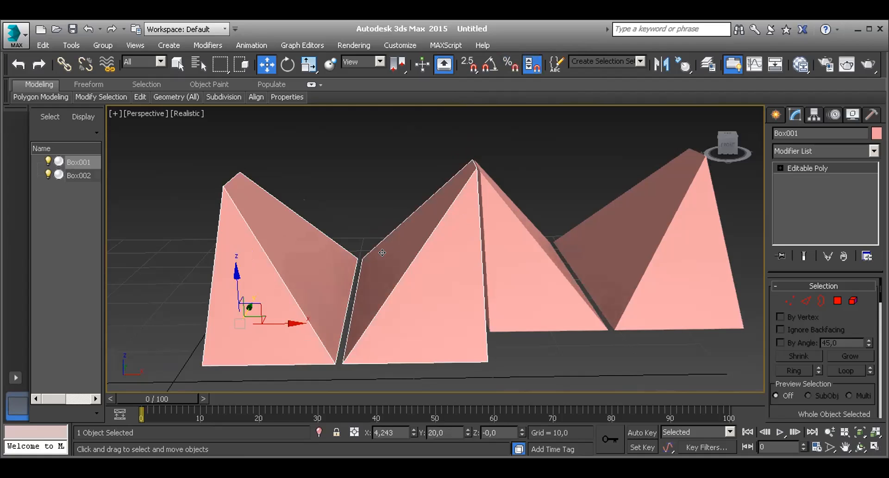
left_click_drag(245, 303, 222, 295)
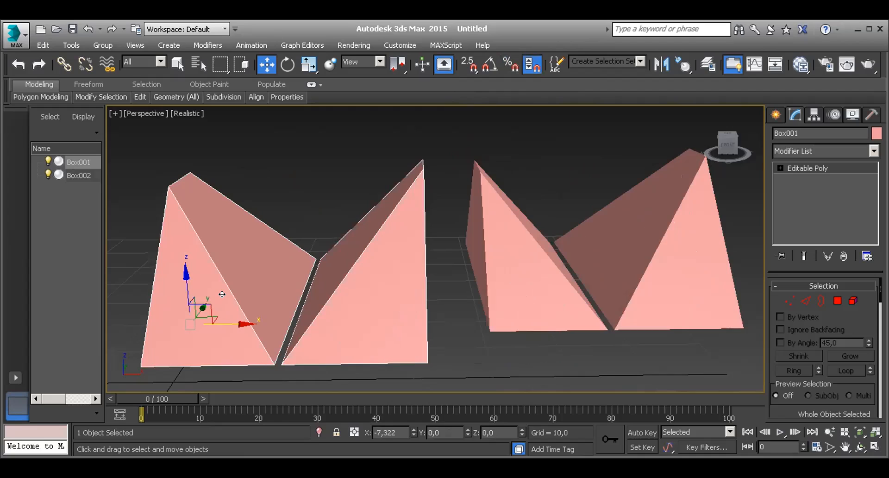
left_click(530, 68)
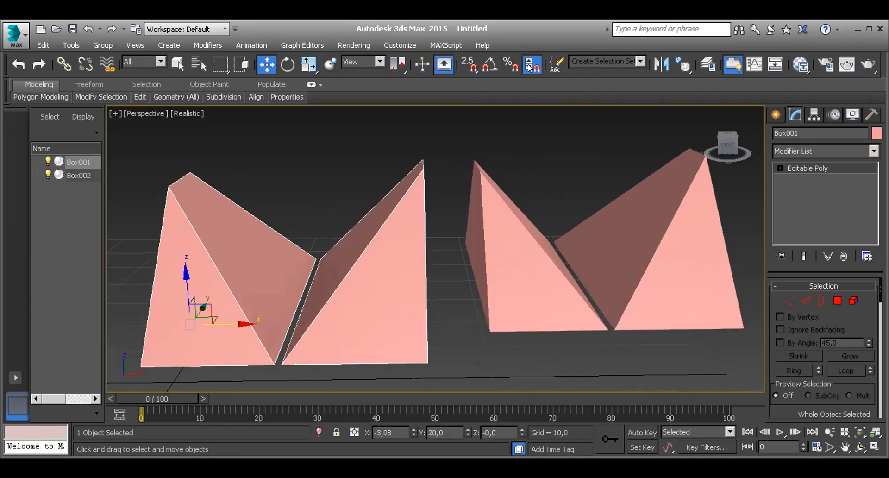
Step: Walk the perspective view forward, backward and sideways around the two split pyramids in Walk Through mode
key("Up")
key("Down")
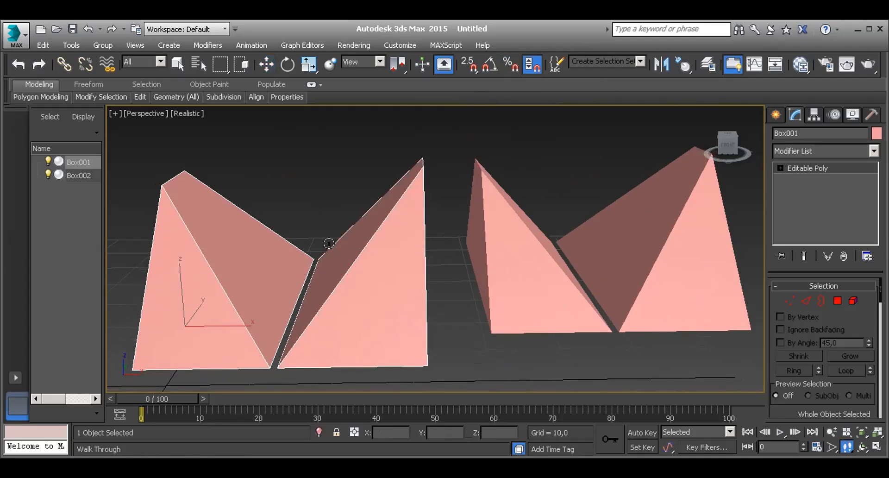
key("Down")
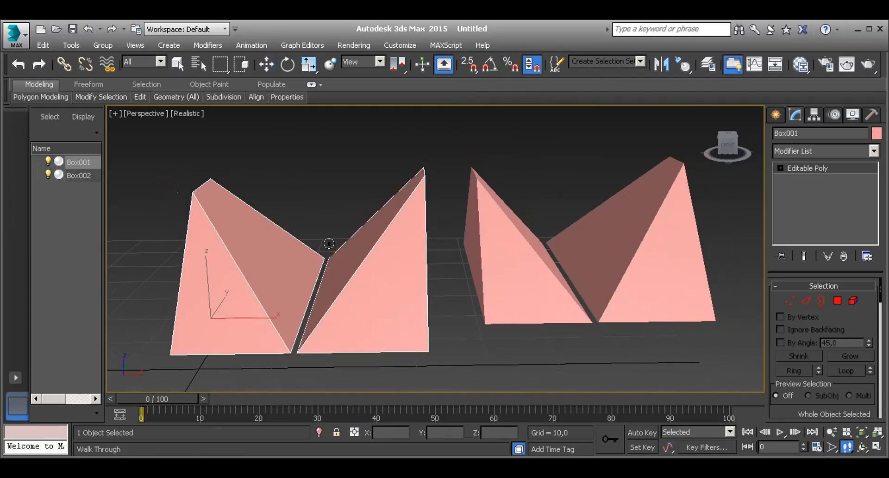
key("Up")
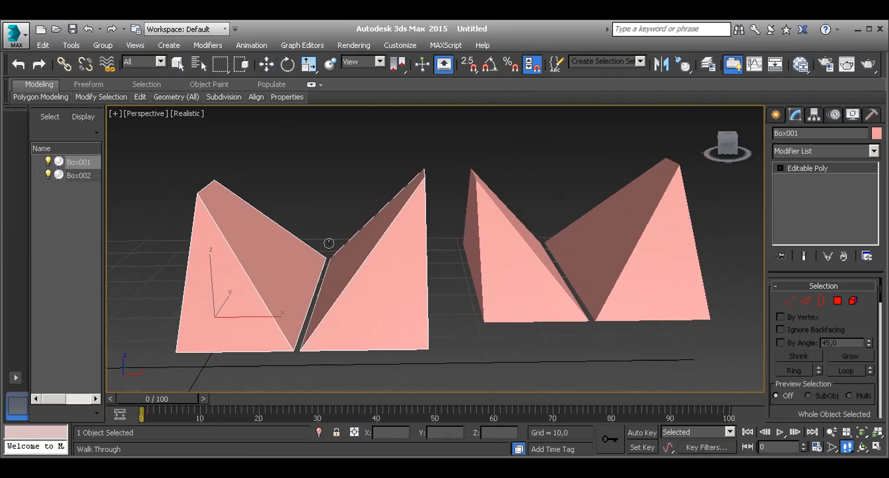
key("Down")
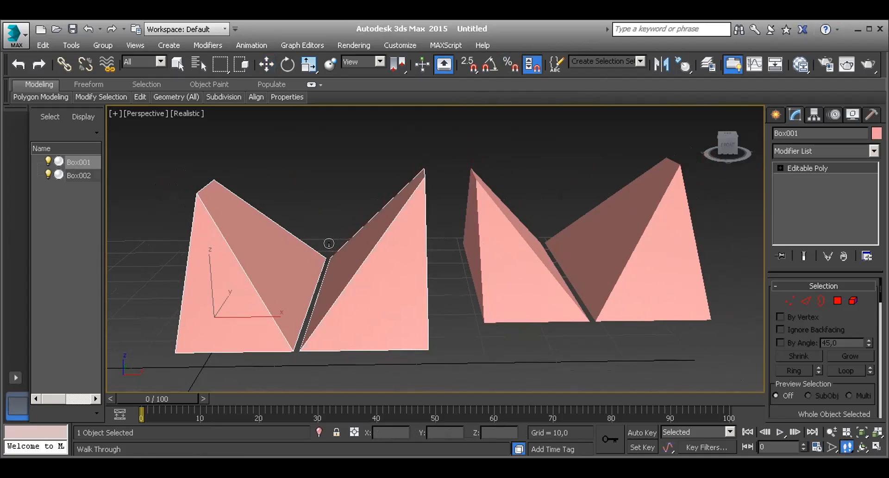
key("Up")
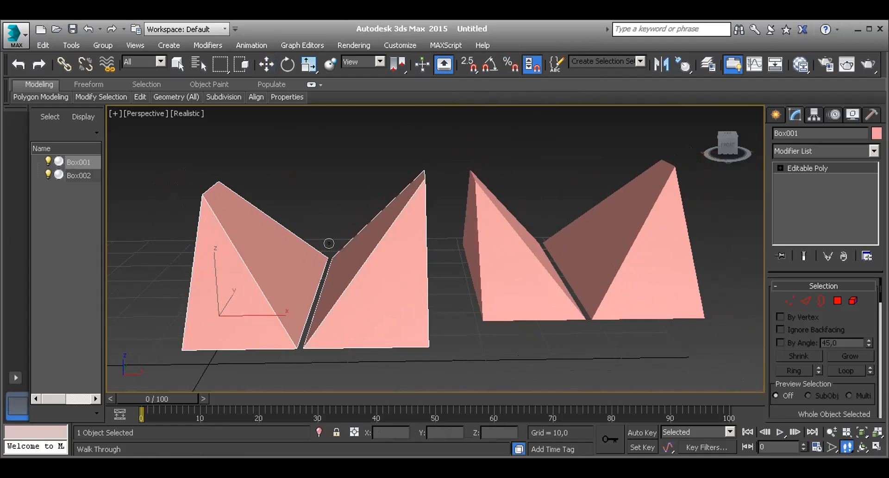
key("Down")
key("Up")
key("Right")
key("Left")
key("Left")
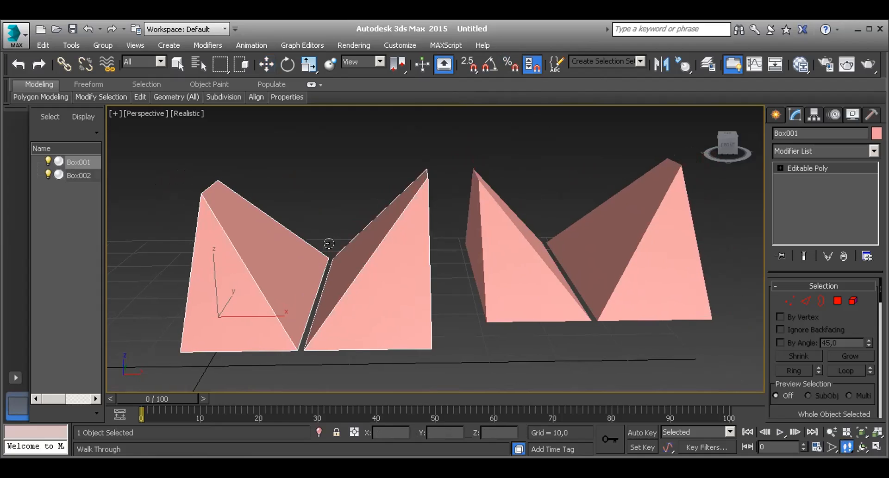
key("Left")
key("Right")
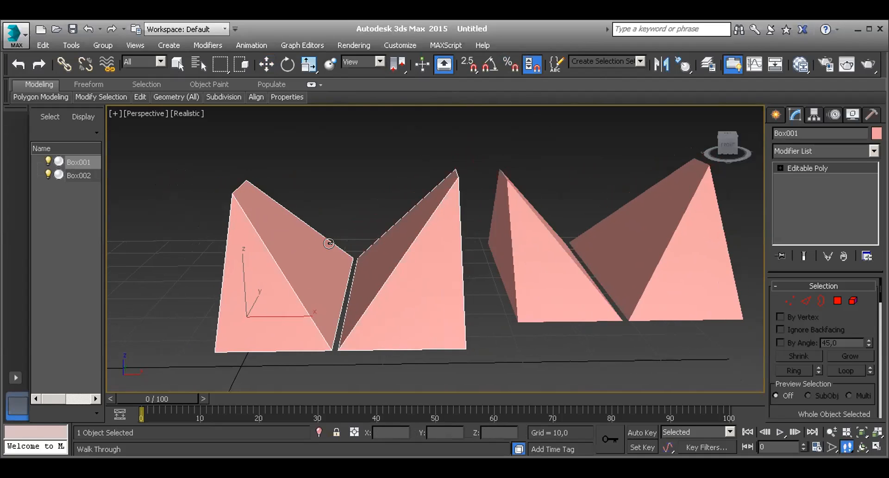
key("Up")
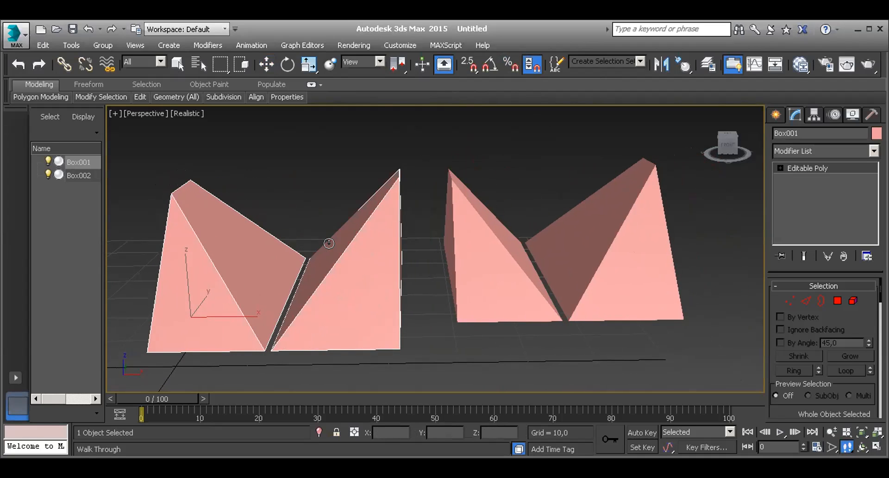
Step: Turn off Spinner Snap and take a look at the Named Selection Sets dialog, closing it unchanged
key("Up")
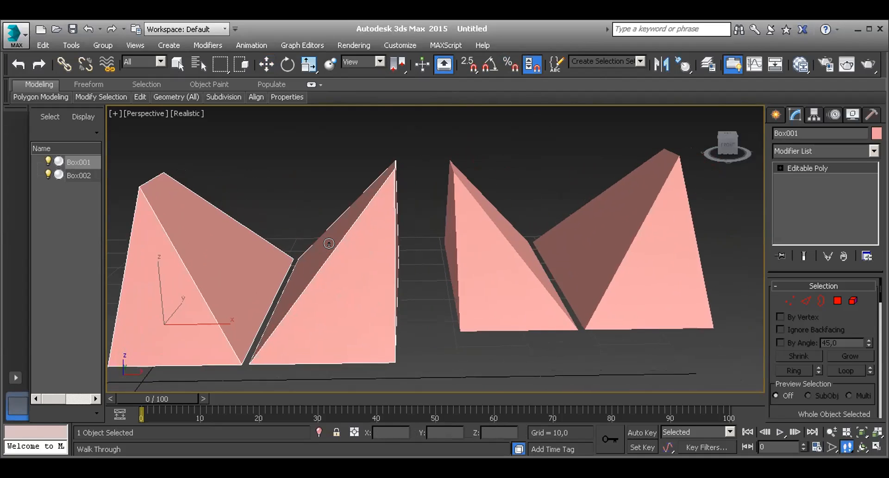
key("Right")
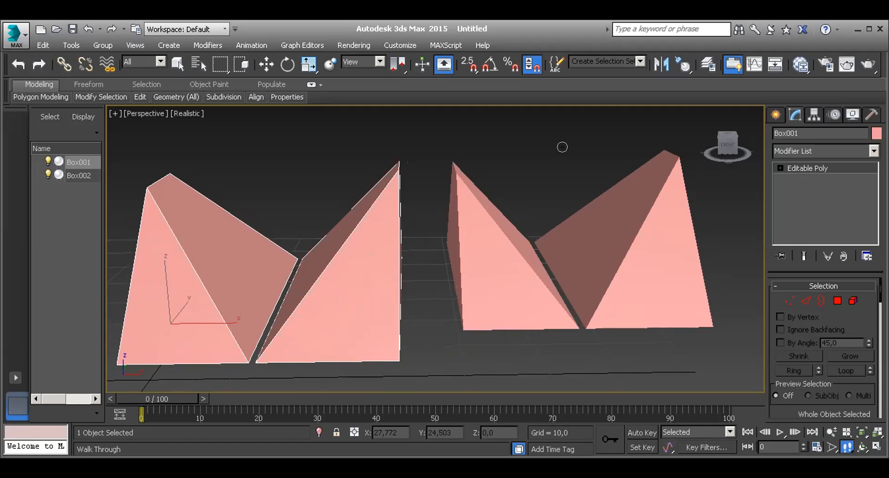
left_click(530, 63)
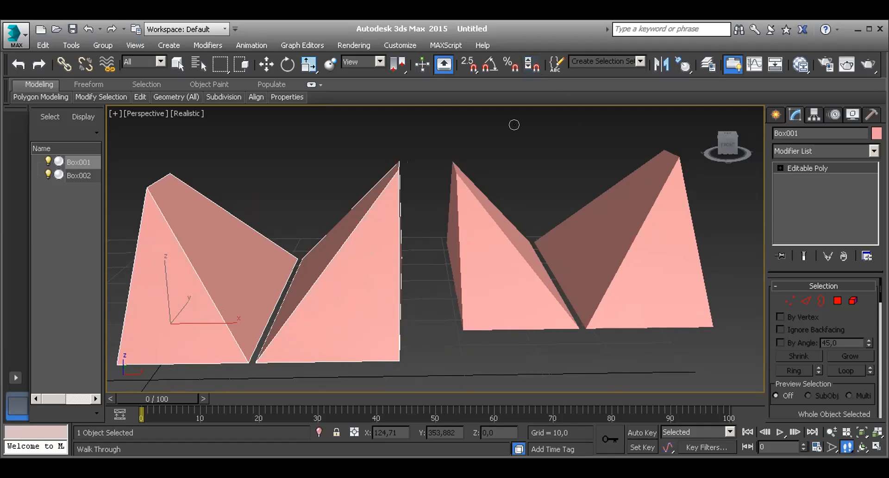
left_click(555, 66)
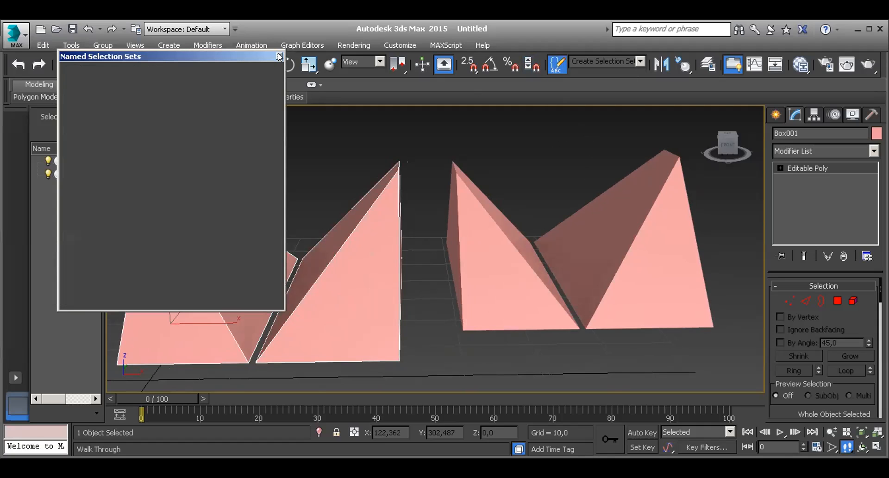
left_click(555, 67)
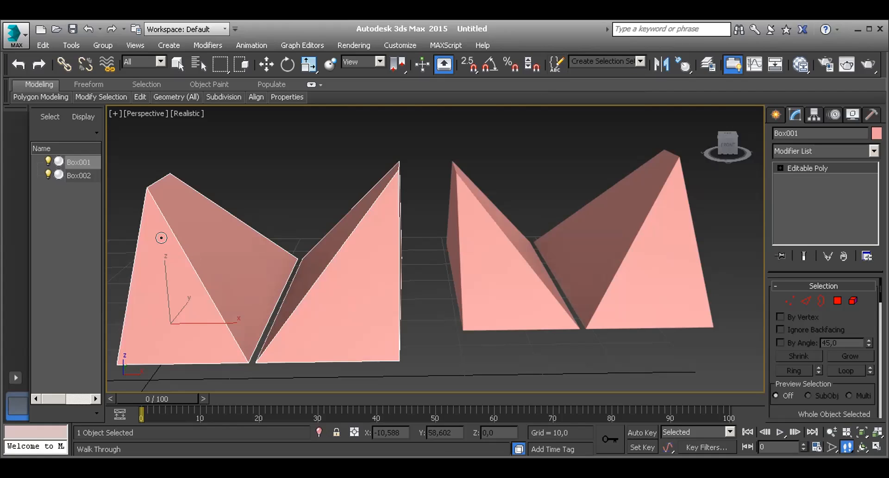
Step: Select the copied split pyramid, examine the Named Selection Sets dialog and its Select Objects list, and close both without creating a set
left_click(267, 64)
left_click(504, 282)
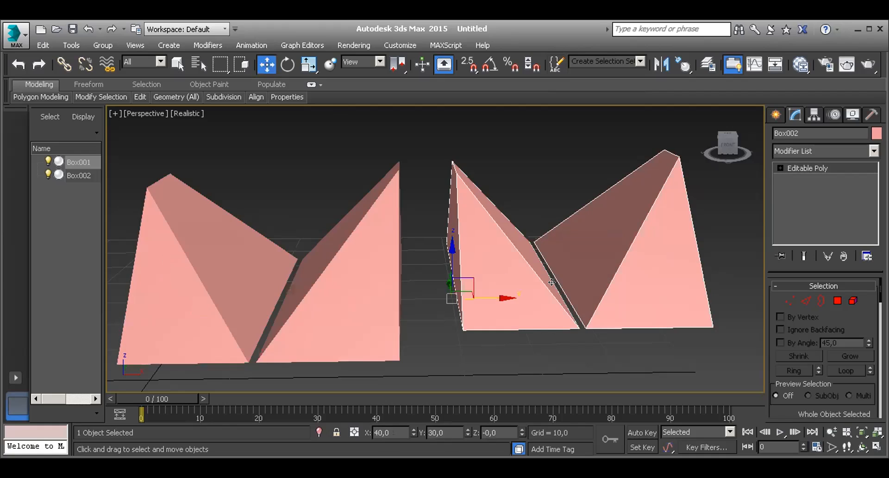
left_click(556, 63)
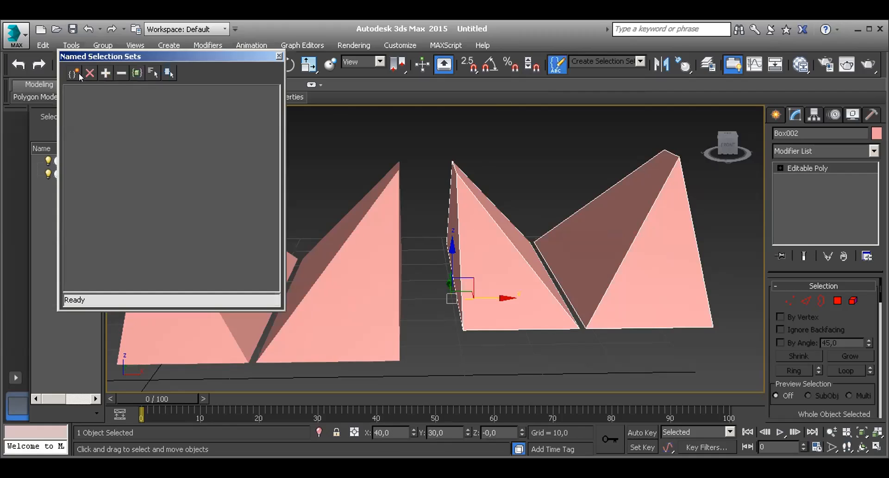
left_click(153, 72)
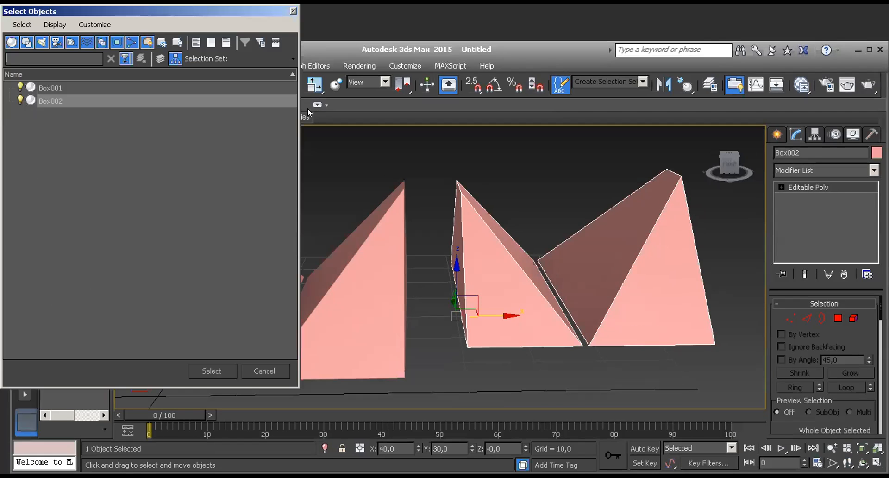
left_click(288, 56)
left_click(34, 8)
double_click(36, 11)
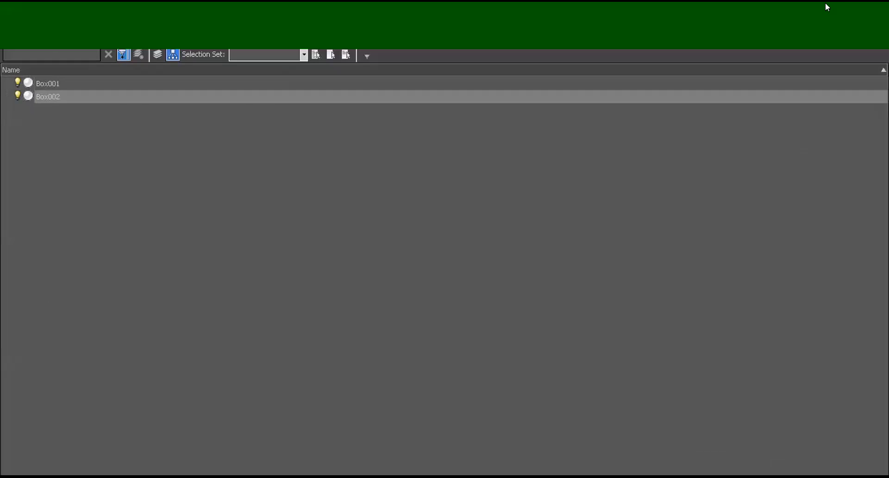
double_click(827, 7)
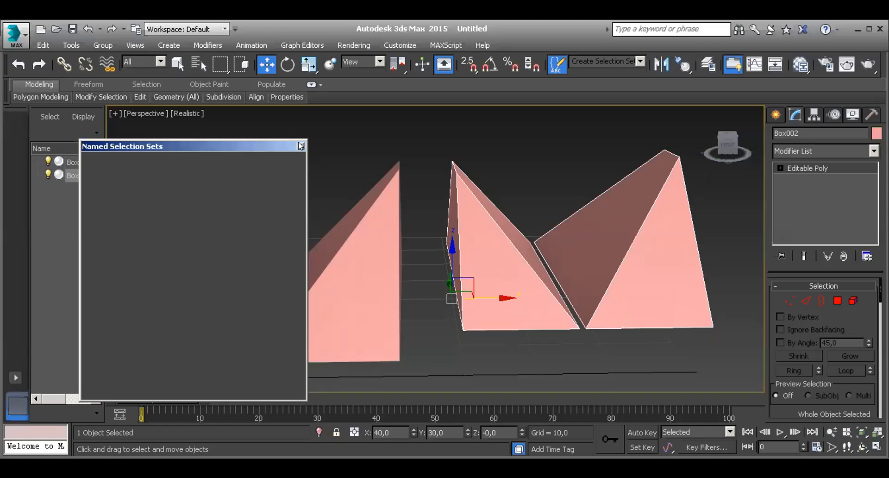
left_click(555, 65)
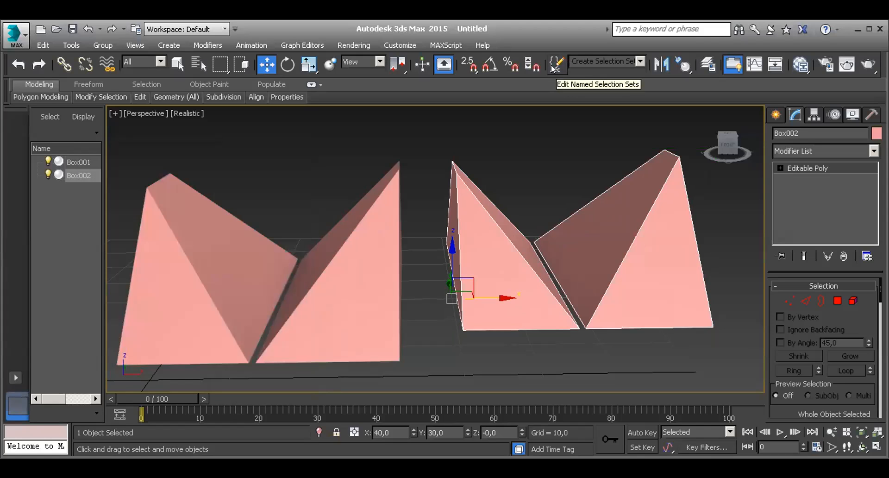
Step: Delete the copied split pyramid Box002 and select the original Box001
left_click(432, 313)
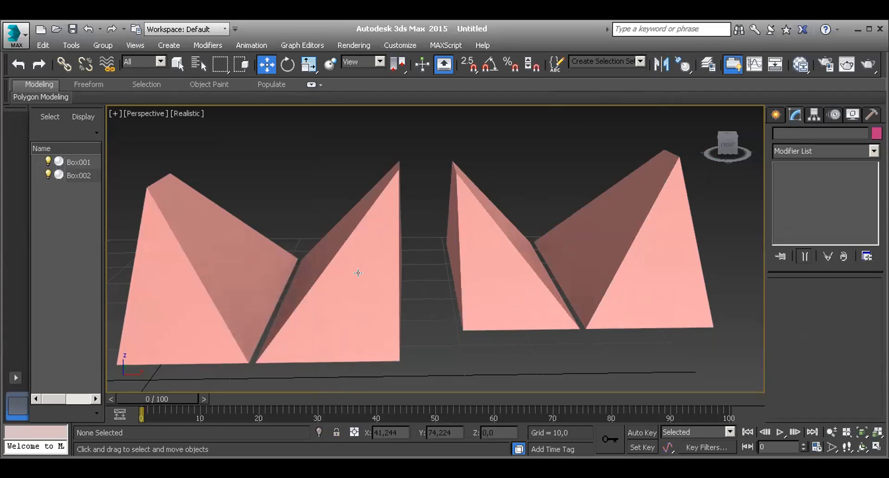
left_click(515, 272)
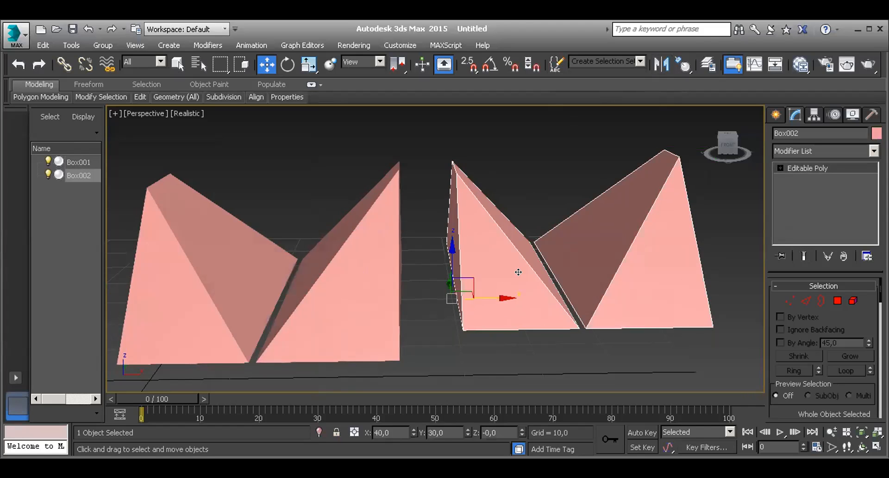
key("Delete")
left_click(355, 293)
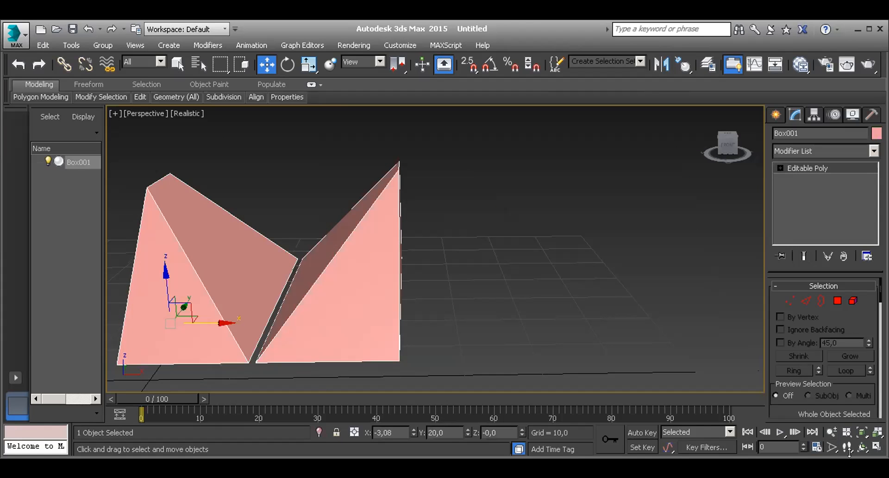
Step: Turn off the Keyboard Shortcut Override Toggle with the remaining split pyramid in view from its side
left_click(862, 446)
left_click_drag(355, 284, 371, 272)
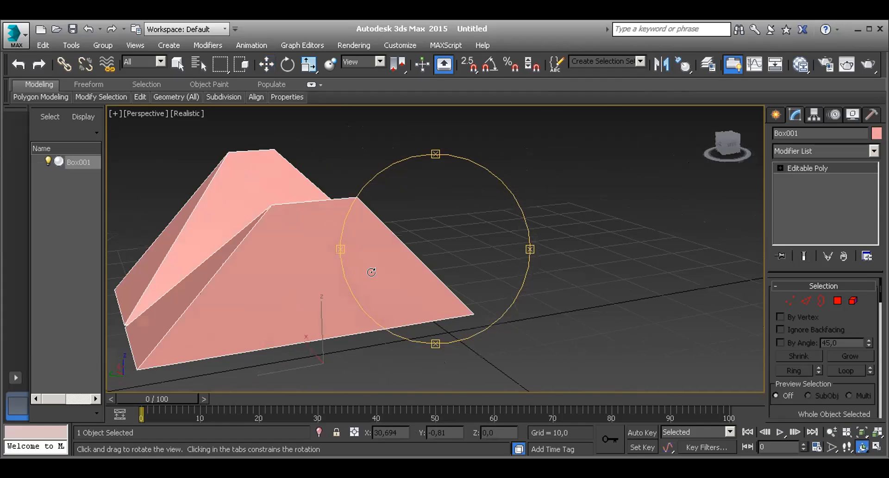
left_click(847, 447)
left_click_drag(422, 325, 389, 315)
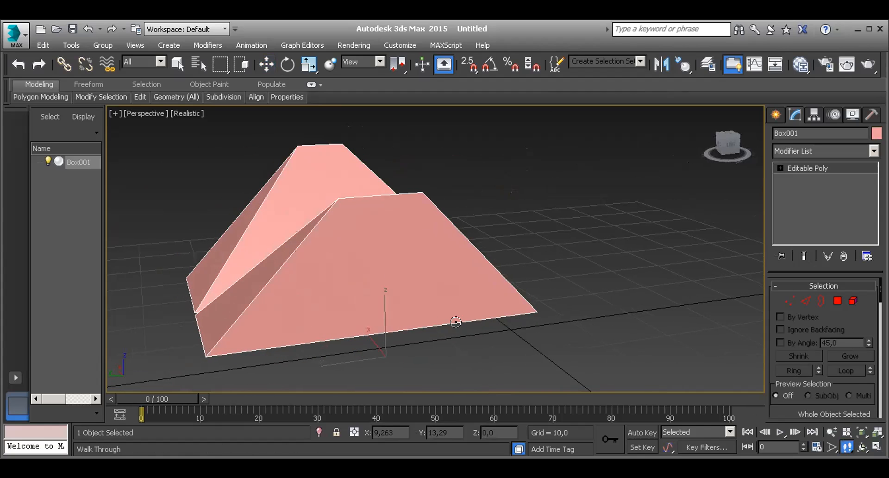
left_click(443, 64)
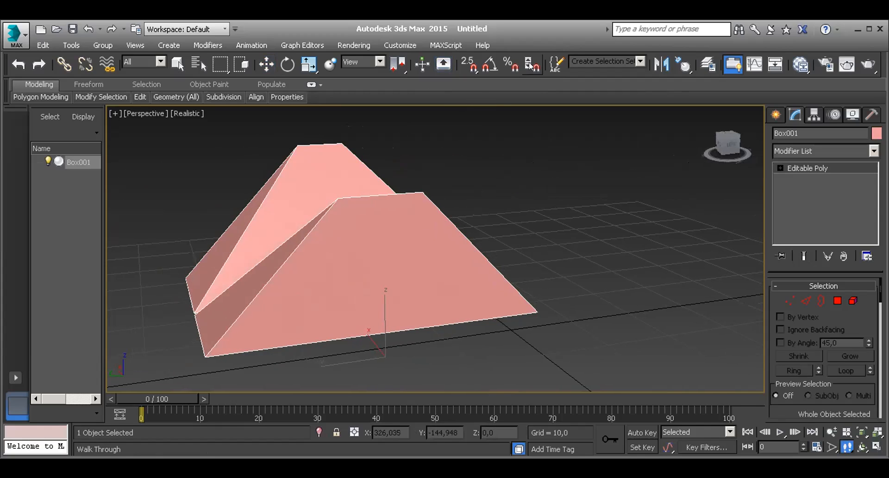
Step: Deselect the split pyramid and walk the perspective view forward and backward to examine it in Walk Through mode
left_click(266, 64)
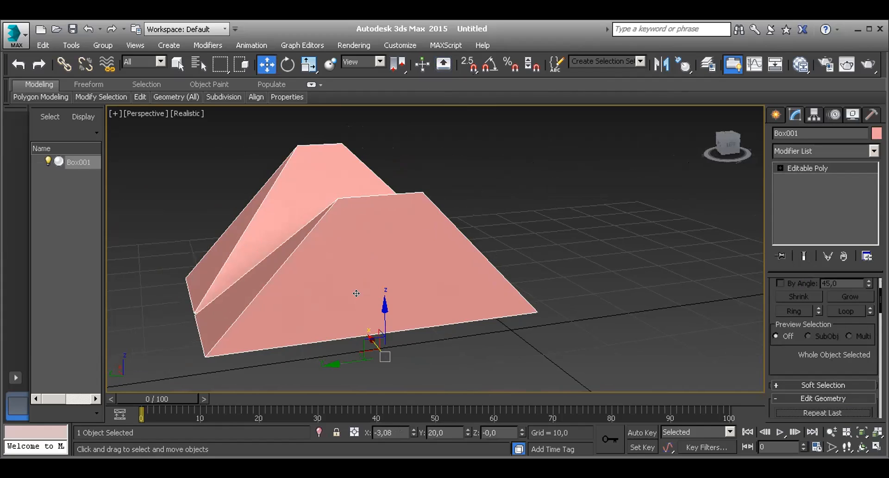
left_click(356, 293)
left_click(356, 293)
left_click(441, 307)
left_click(391, 303)
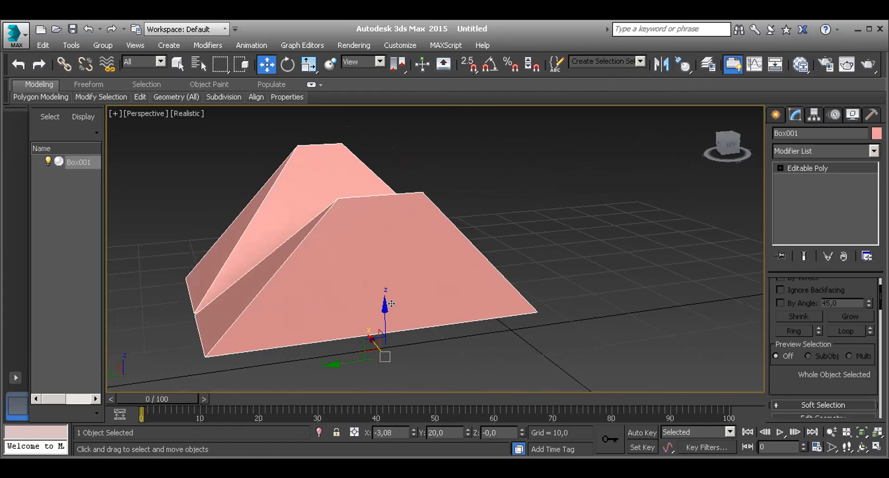
left_click(435, 348)
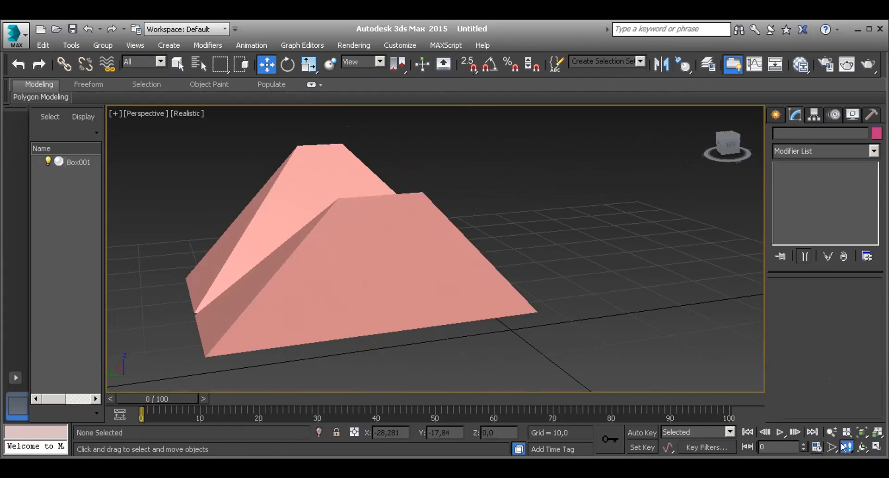
left_click(843, 447)
mouse_move(370, 270)
left_mouse_down()
mouse_move(336, 273)
mouse_move(370, 262)
mouse_move(360, 264)
left_mouse_up()
key("Up")
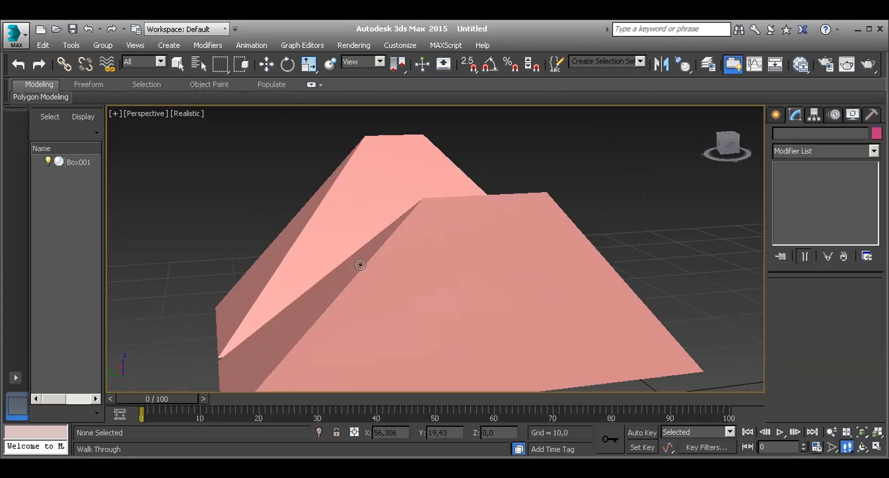
key("Down")
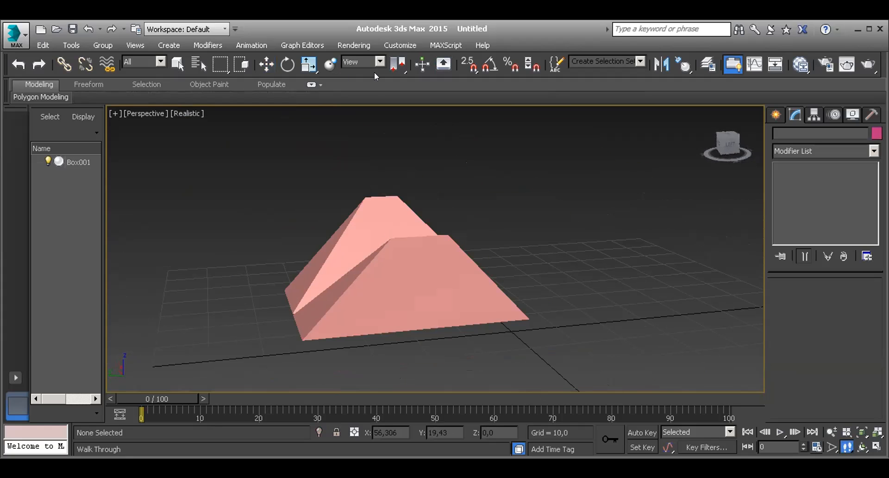
Step: Start mirroring the split pyramid in world coordinates, previewing the Y axis and choosing Z as the mirror axis
left_click(266, 62)
left_click(391, 300)
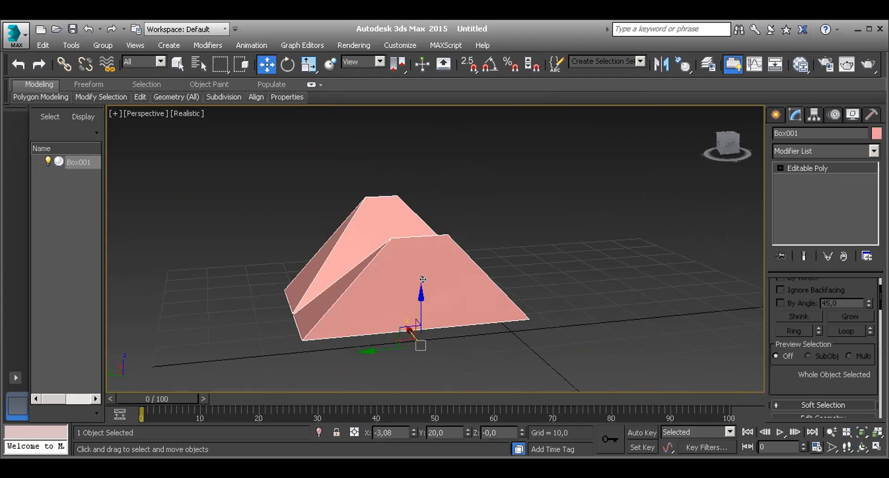
left_click(659, 64)
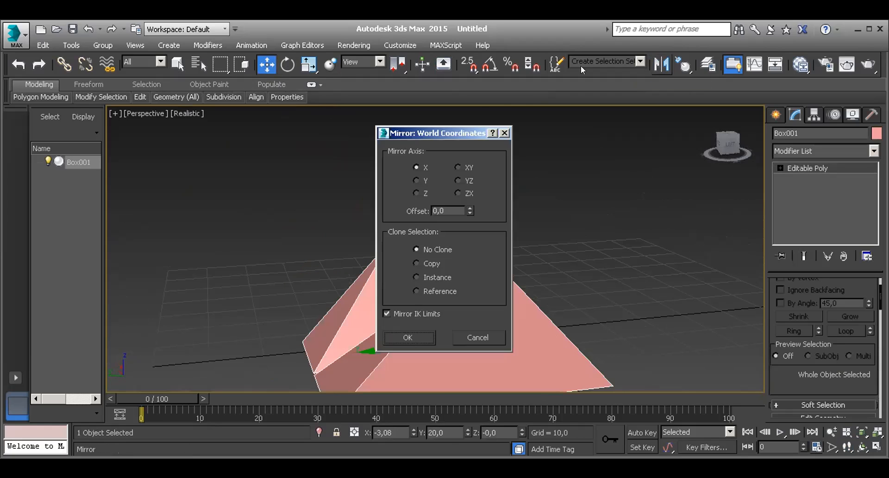
left_click_drag(450, 129, 592, 119)
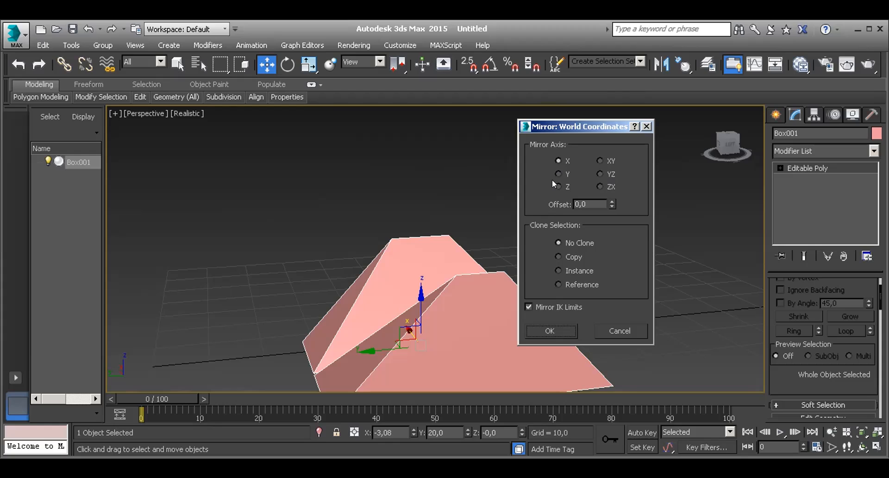
left_click(554, 172)
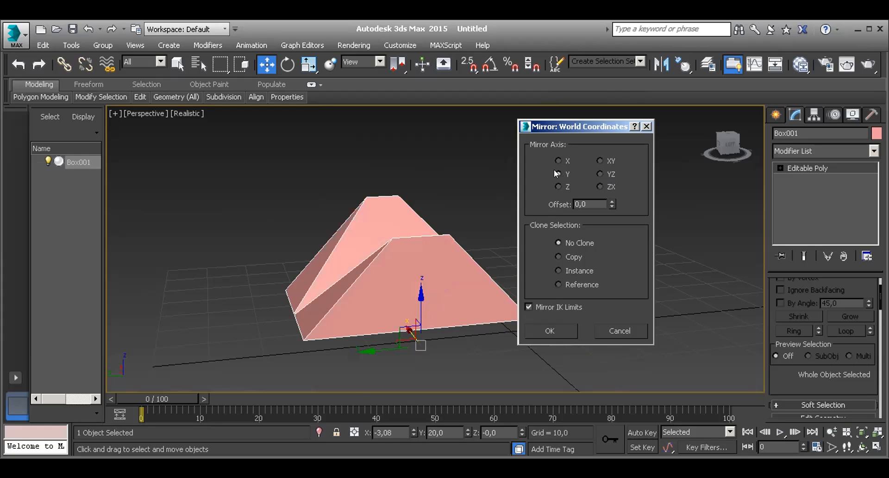
left_click(558, 186)
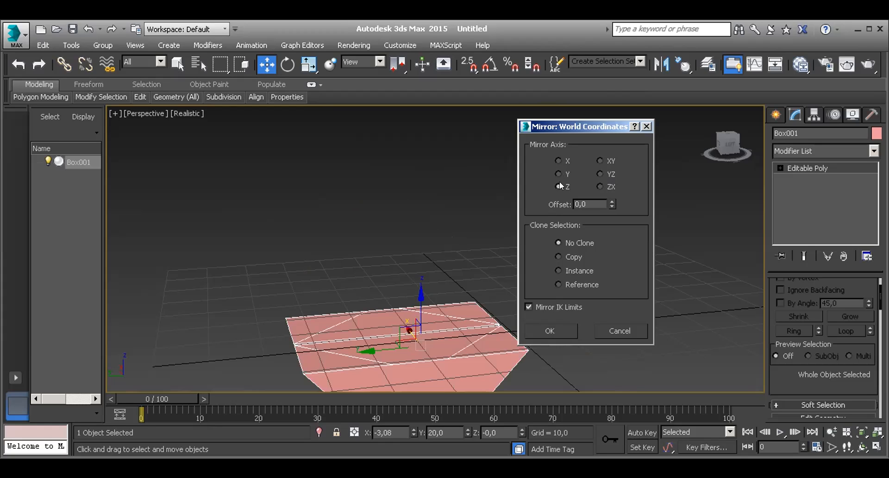
Step: Preview the Z mirror without cloning at offsets of 50, 30 and 40
left_click(611, 202)
left_click(610, 203)
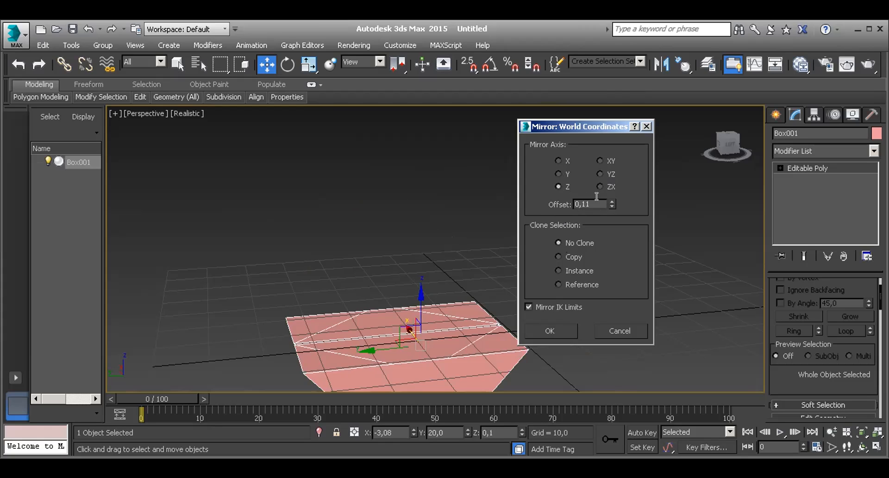
left_click_drag(590, 202, 520, 211)
type("50")
key("Return")
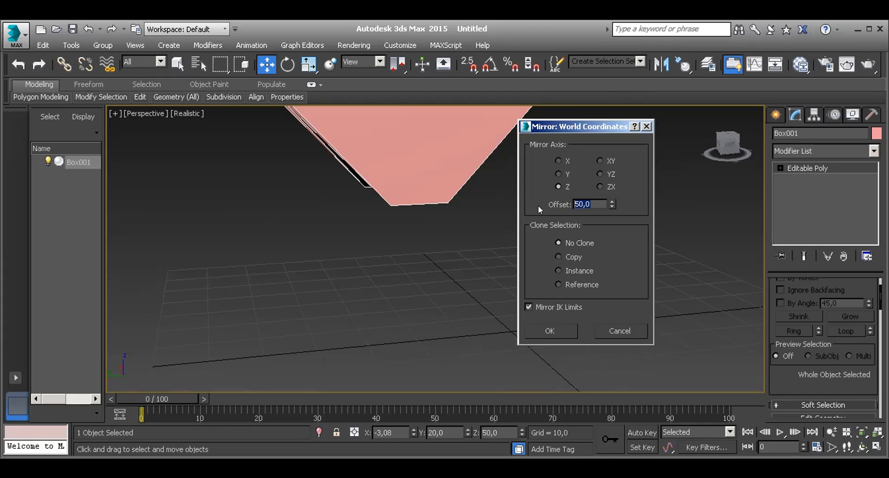
type("30")
key("Return")
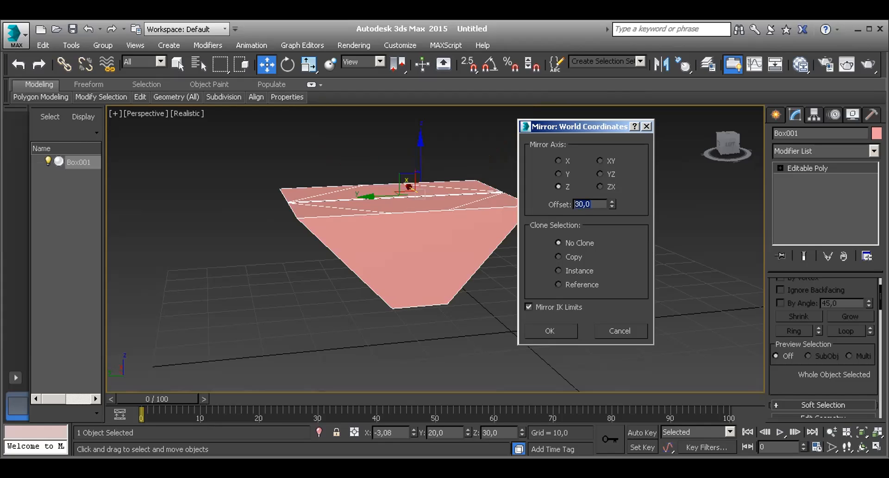
type("40")
key("Return")
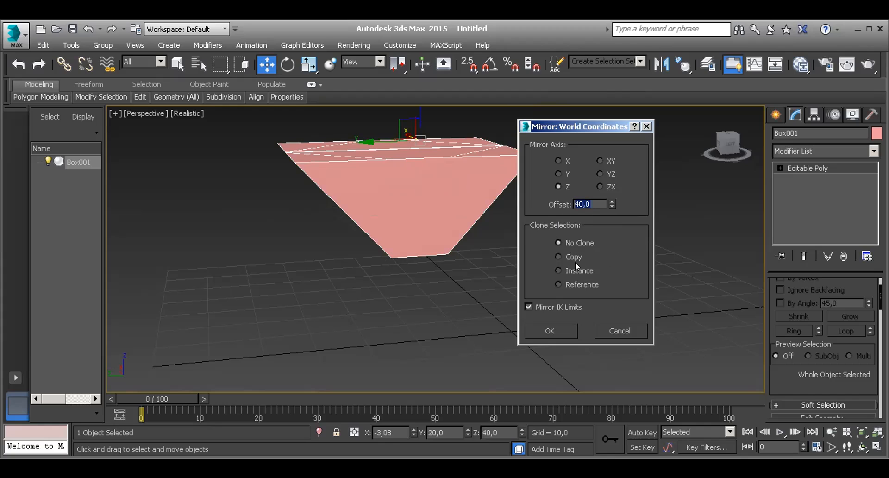
Step: Mirror the split pyramid about Z as a Copy with an offset of 50
left_click(556, 254)
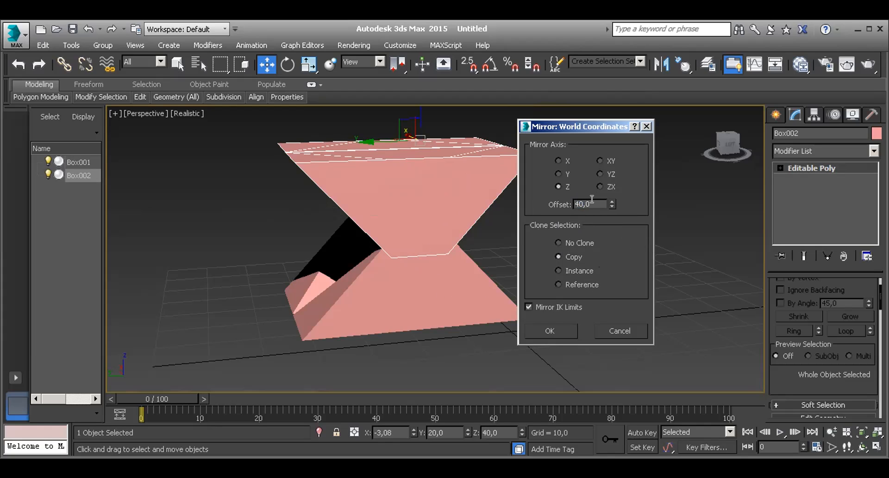
left_click_drag(597, 200, 516, 200)
key("BackSpace")
key("BackSpace")
type("50")
key("Return")
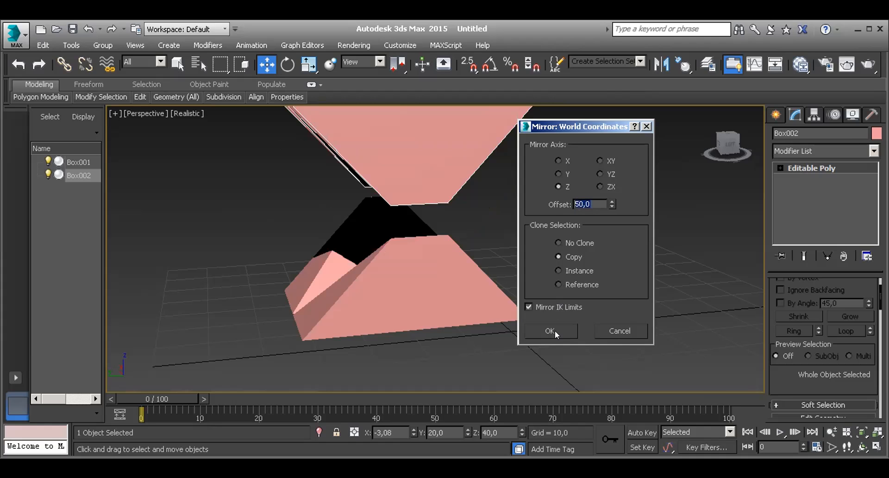
left_click(557, 330)
Step: Orbit and turn the perspective view to inspect the split pyramid and its mirrored copy from the back
key("ctrl+r")
left_click_drag(473, 292, 509, 252)
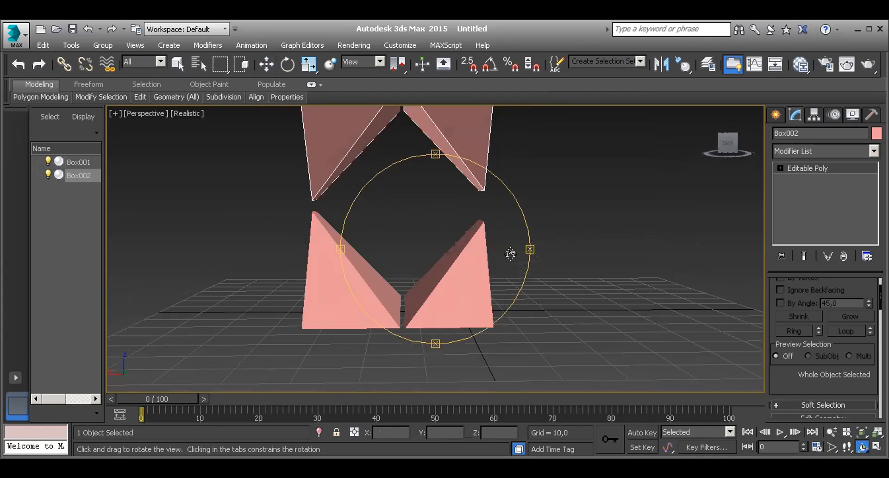
left_click(844, 446)
left_click_drag(442, 292, 442, 280)
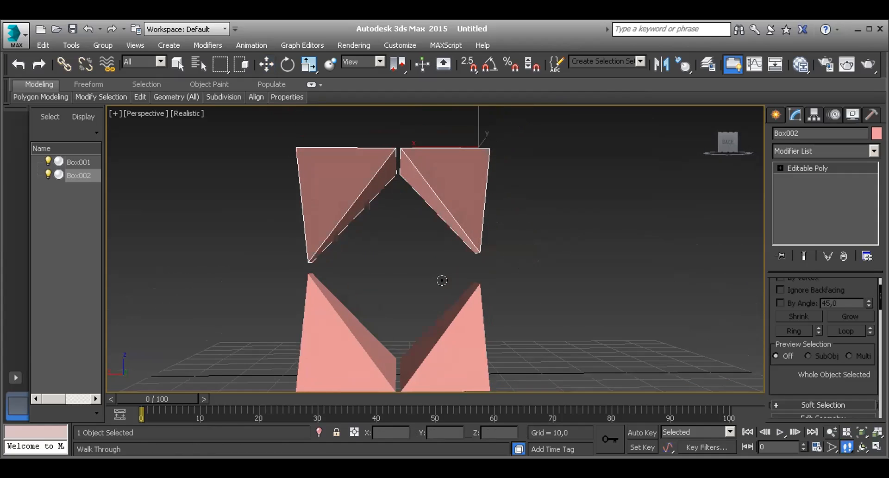
Step: Walk and orbit around the split pyramid and its mirrored copy to examine them from the back, side and above
key("Up")
key("Up")
key("Down")
key("Down")
key("Down")
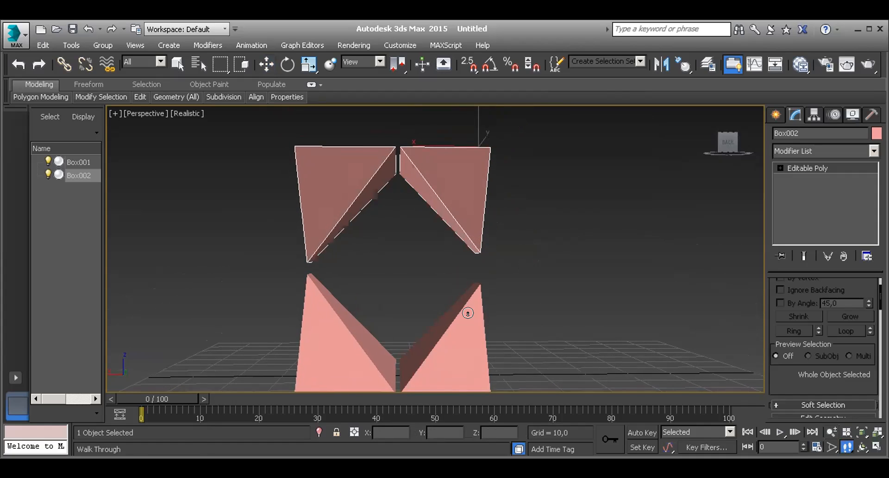
left_click_drag(411, 280, 413, 283)
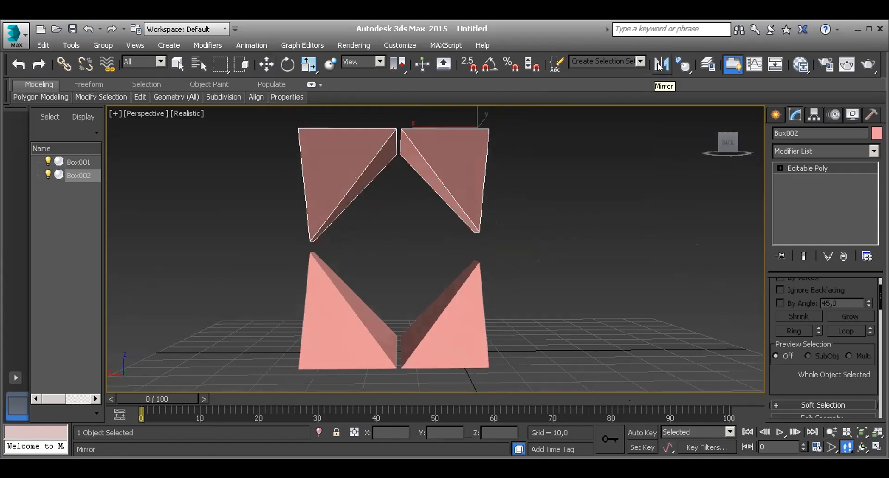
left_click(266, 64)
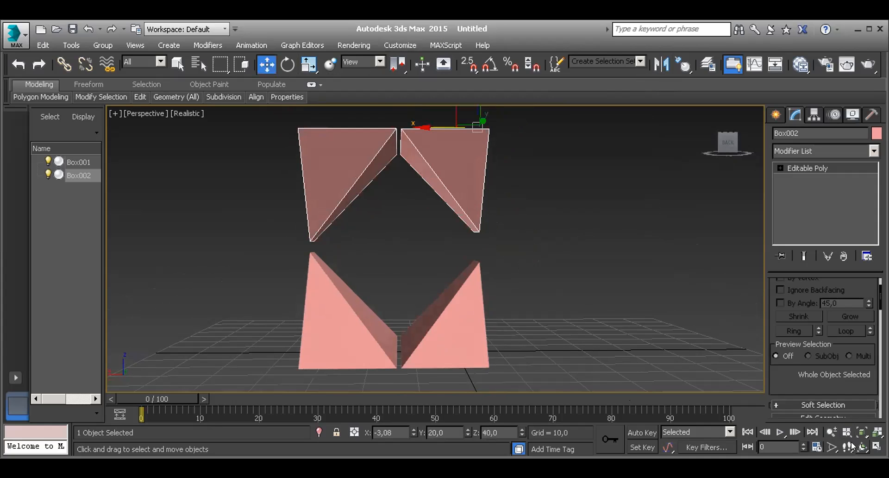
left_click(862, 447)
left_click_drag(432, 249, 548, 251)
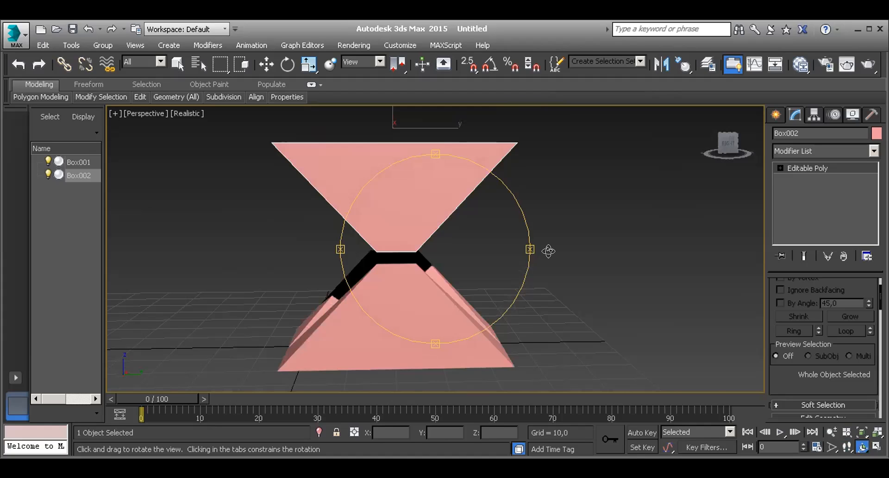
left_click_drag(389, 240, 508, 230)
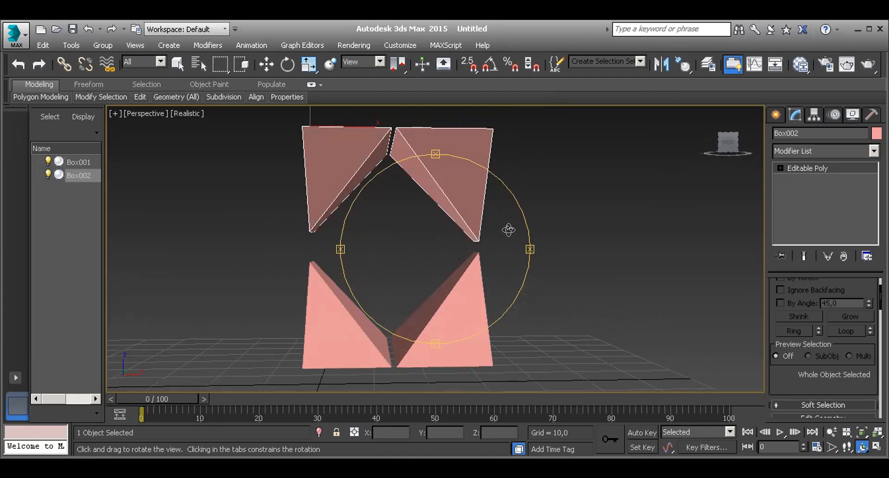
left_click_drag(508, 230, 478, 211)
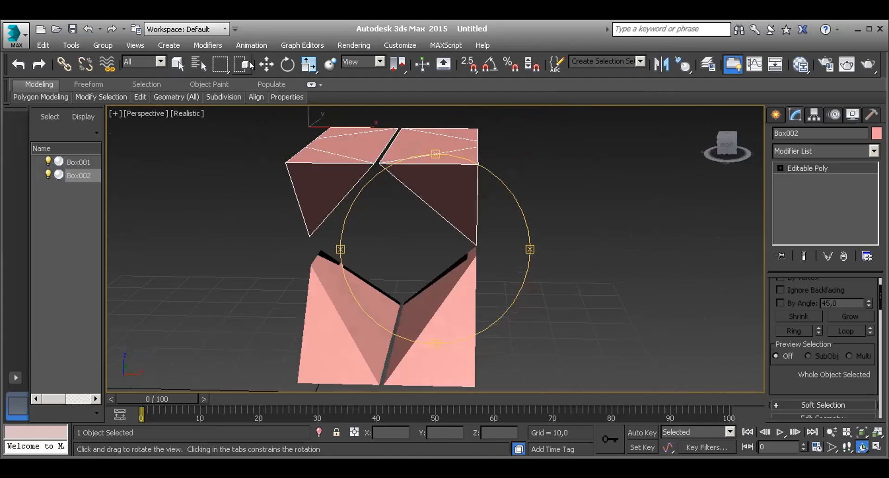
Step: Normal Align the upper mirrored copy to the front face of the lower split pyramid with zero position and rotation offsets
left_click(267, 64)
left_click(555, 201)
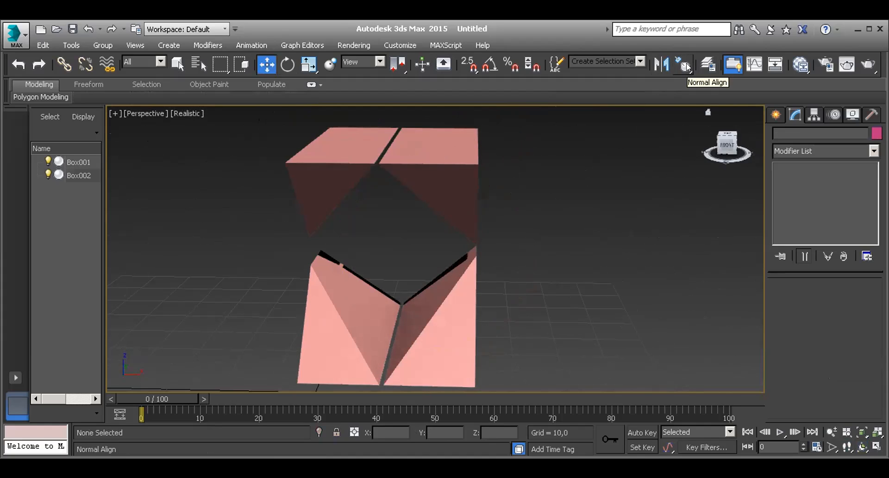
left_click(421, 168)
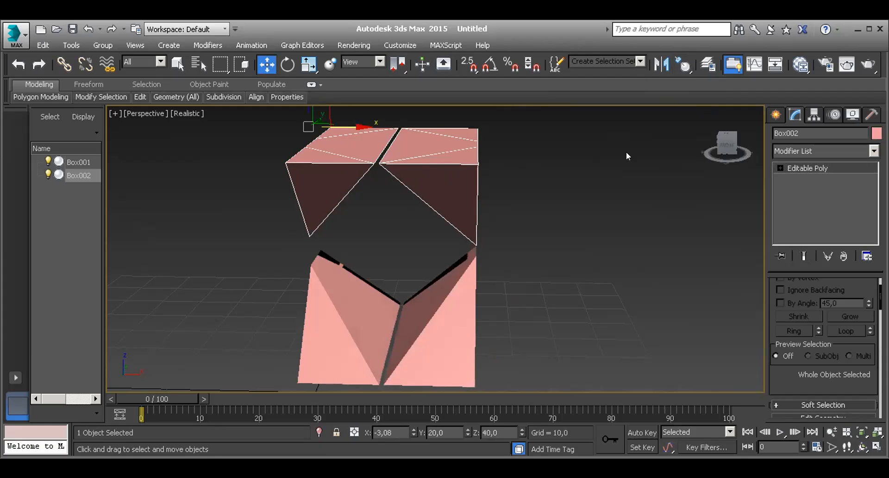
left_click(684, 66)
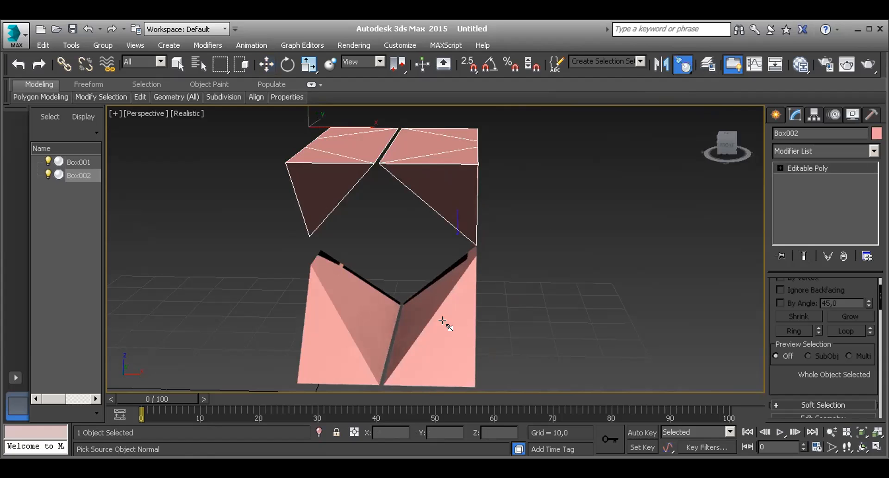
left_click(454, 338)
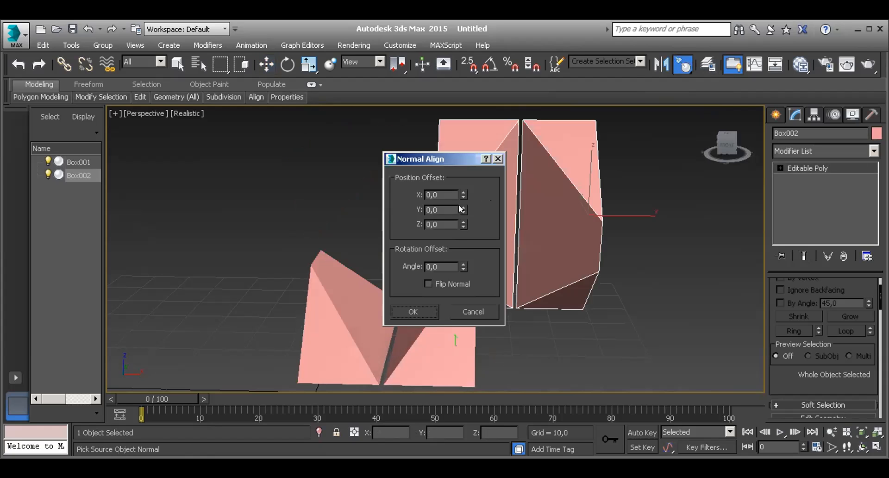
left_click(413, 312)
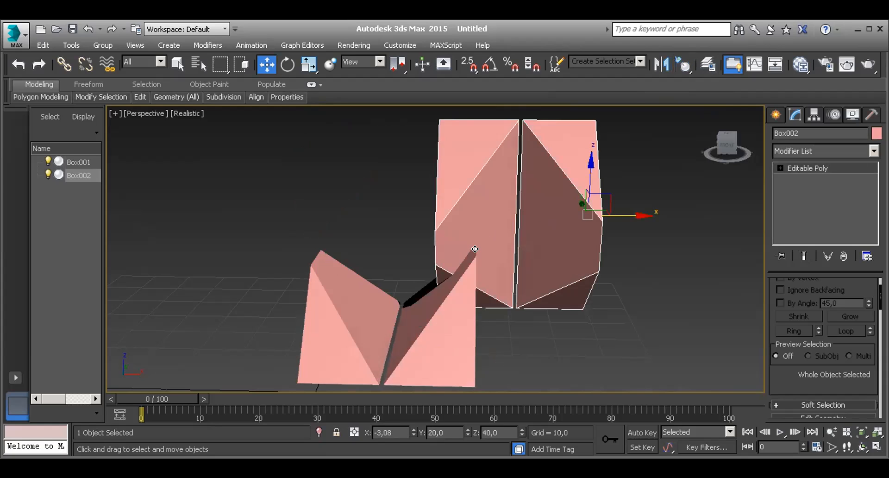
Step: Try a second Normal Align of the mirrored copy with Flip Normal enabled, cancel it, and undo the first alignment
left_click(683, 67)
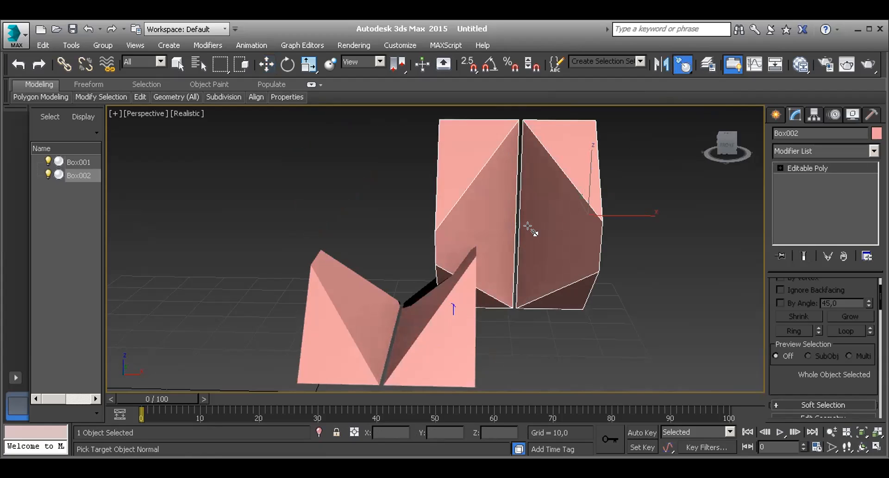
left_click(478, 285)
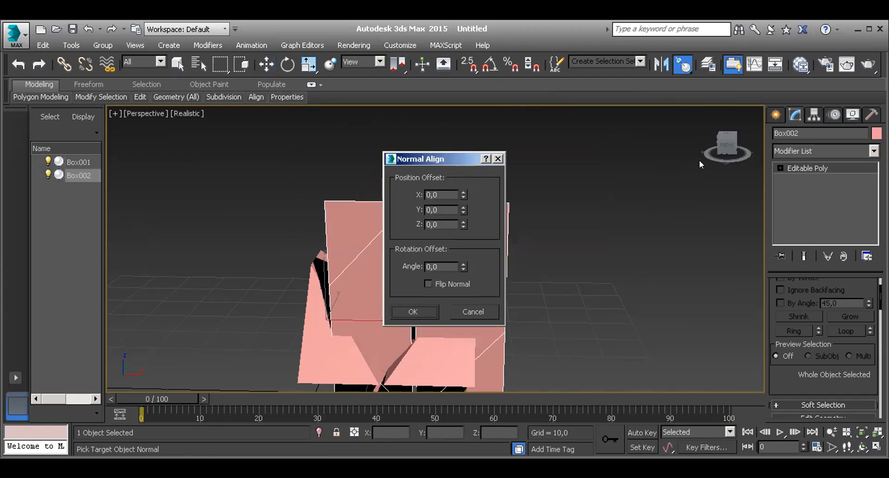
left_click_drag(430, 159, 557, 145)
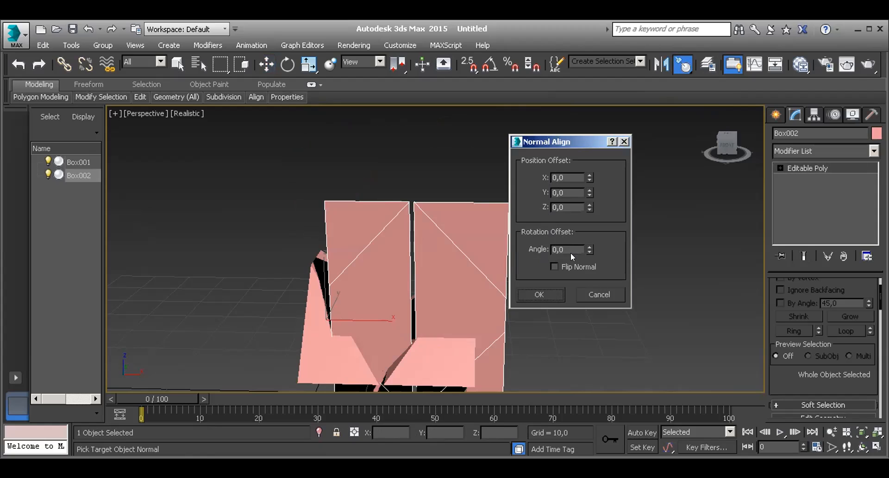
left_click(554, 266)
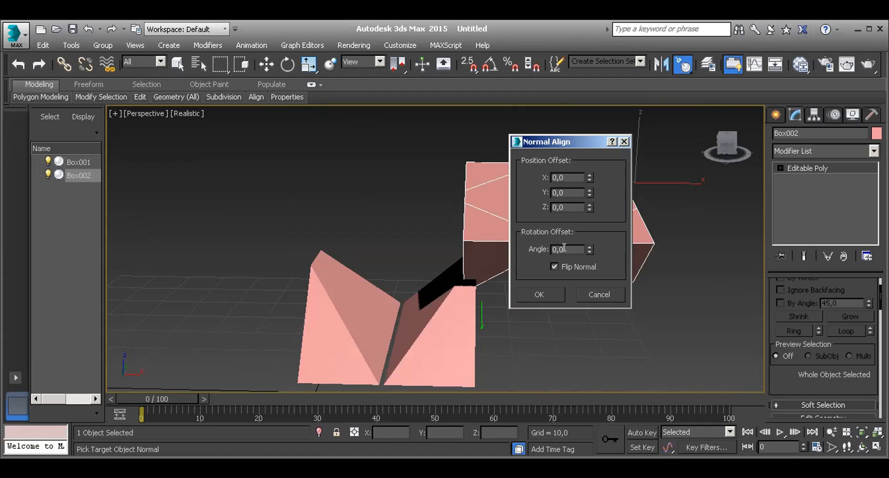
left_click(603, 293)
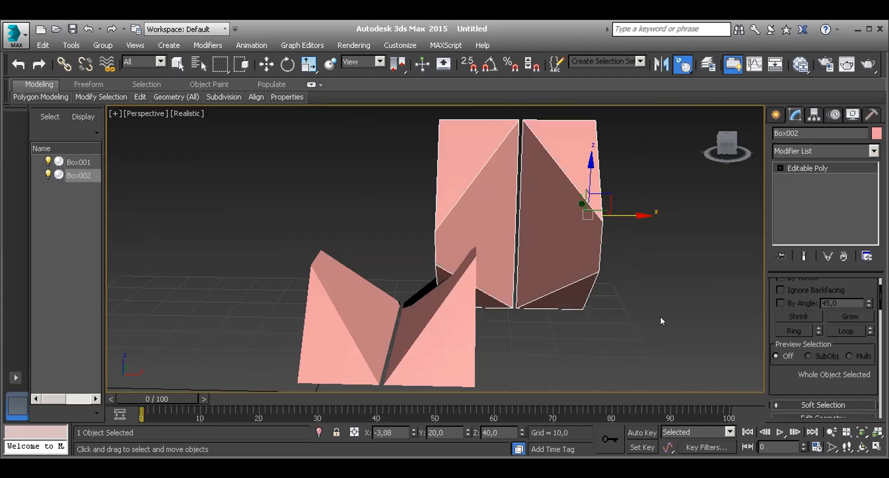
left_click(86, 33)
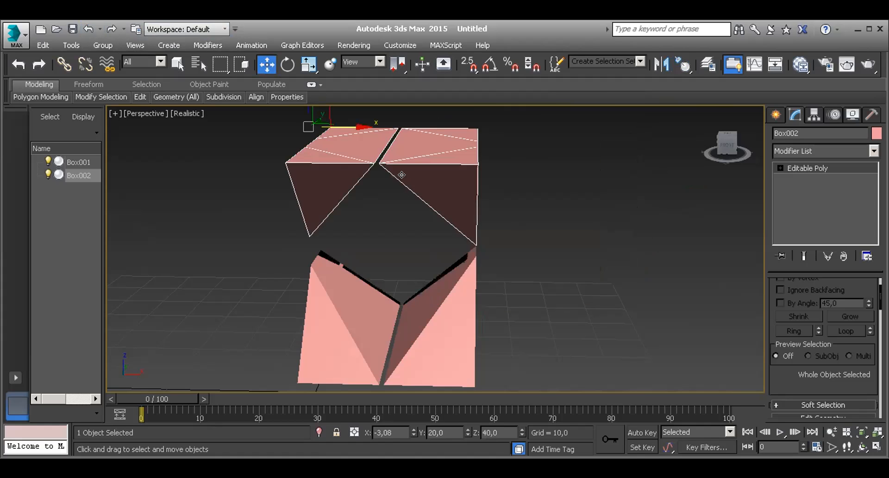
Step: Select the lower split pyramid with the Move tool, seen from an angled perspective
left_click(500, 263)
left_click(862, 446)
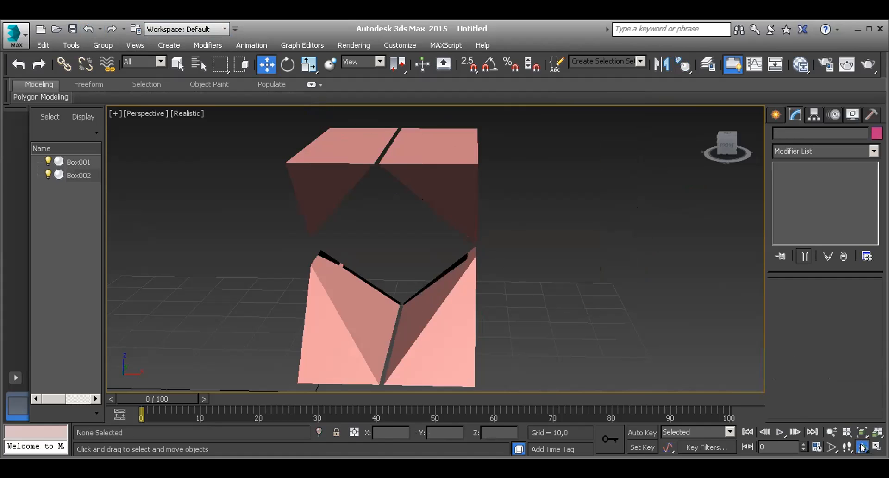
left_click_drag(431, 263, 287, 239)
left_click(847, 446)
left_click(267, 66)
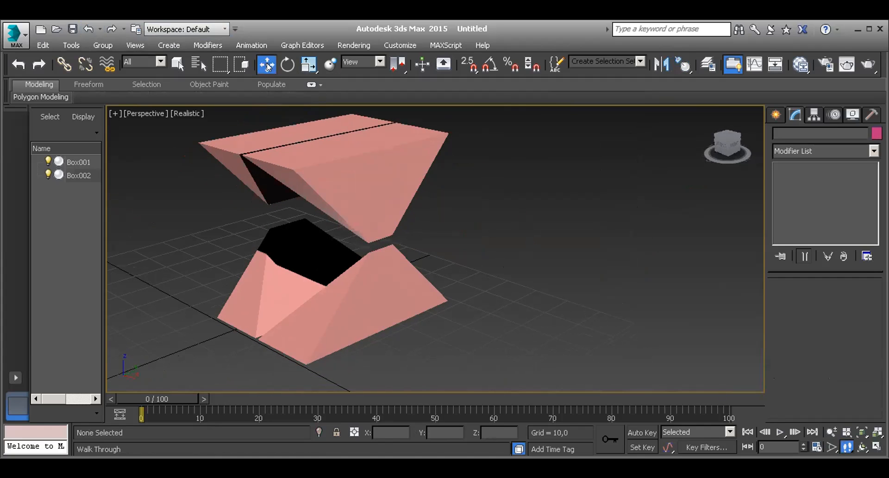
left_click(378, 209)
left_click(551, 294)
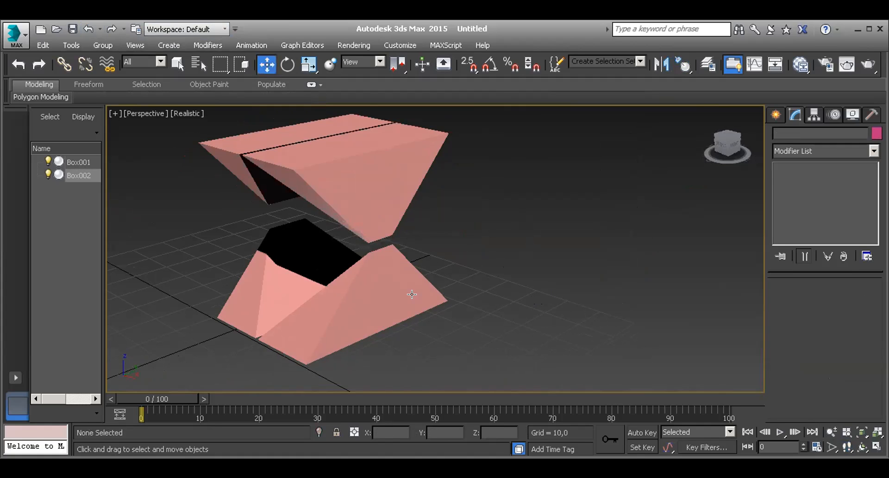
left_click(408, 293)
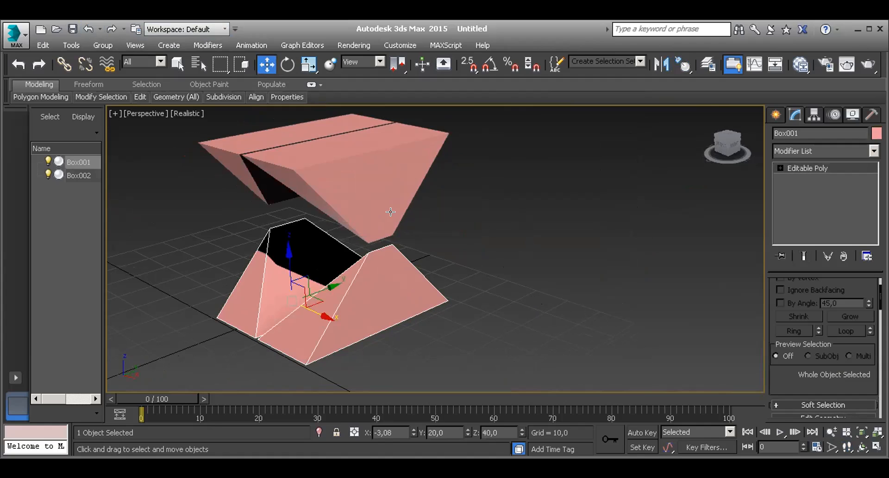
Step: Shift the upper box sideways, away from its place above the lower box
left_click(390, 179)
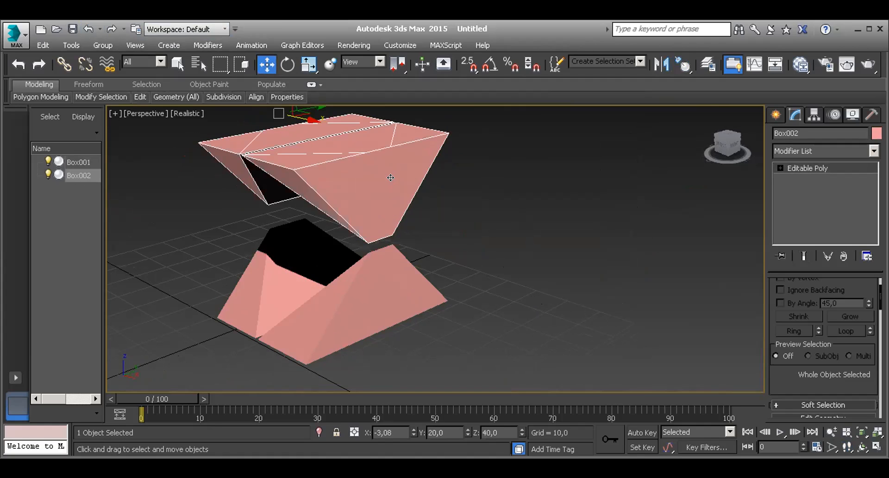
left_click(687, 66)
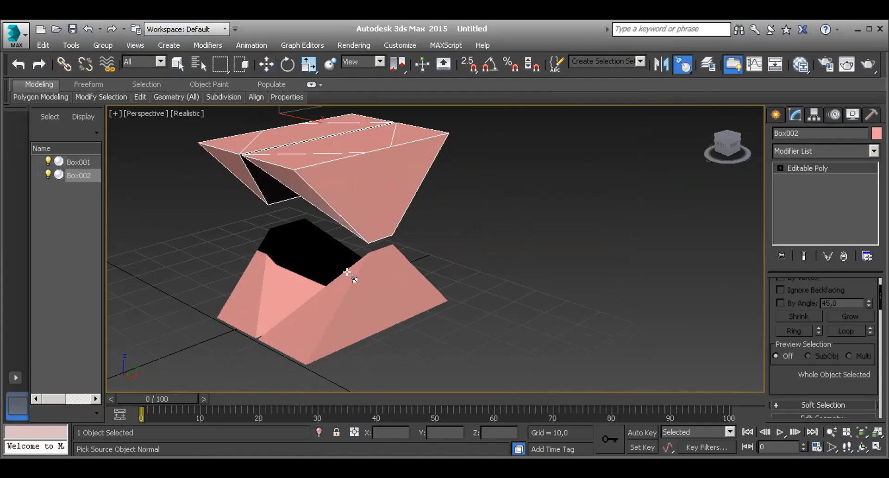
left_click_drag(403, 323, 451, 340)
right_click(451, 340)
left_click_drag(326, 209, 420, 314)
right_click(421, 316)
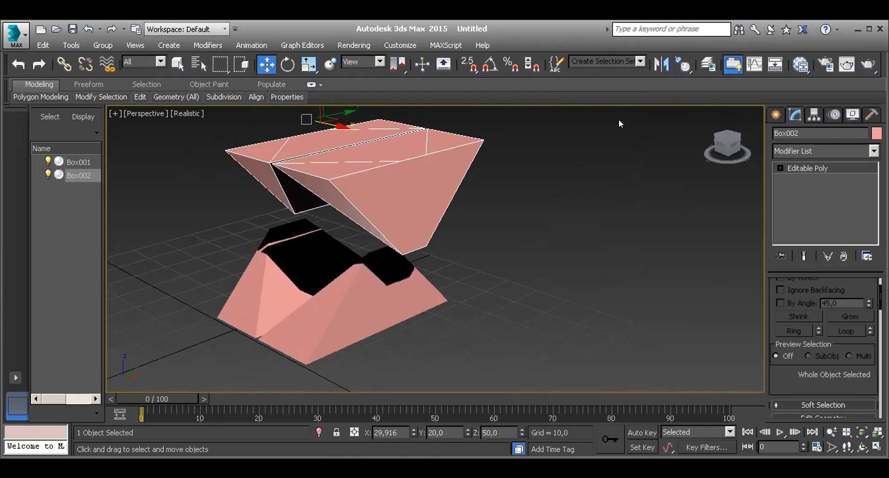
Step: Normal Align the upper box to a face of the lower box with a 90° rotation offset
left_click(684, 65)
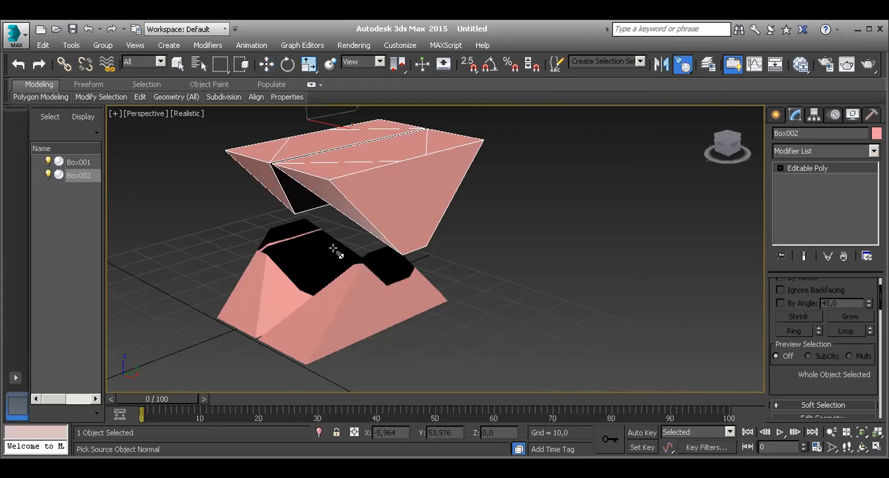
left_click(327, 307)
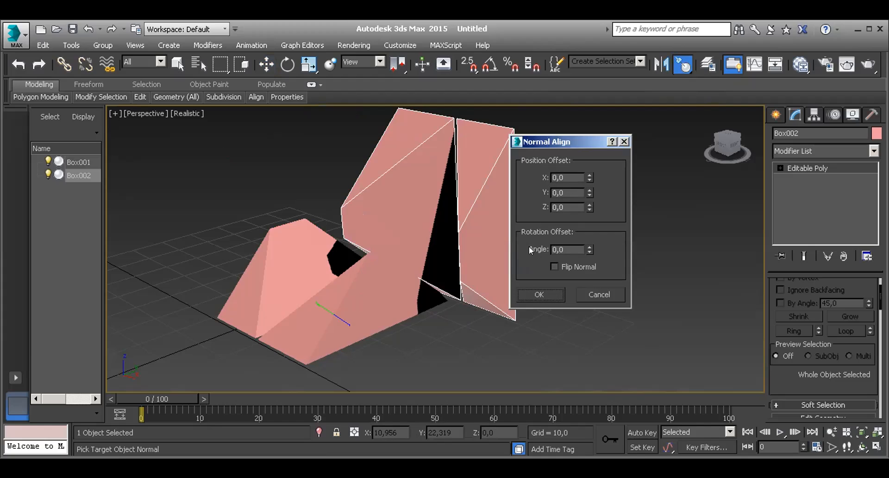
double_click(569, 249)
type("90")
Step: Compare the alignment with and without Flip Normal, leaving Flip Normal enabled
left_click(555, 266)
left_click(554, 266)
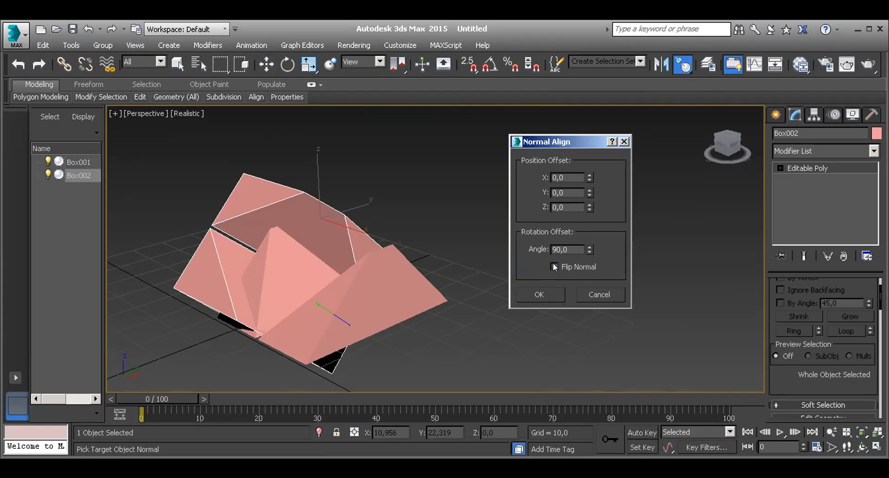
left_click(554, 267)
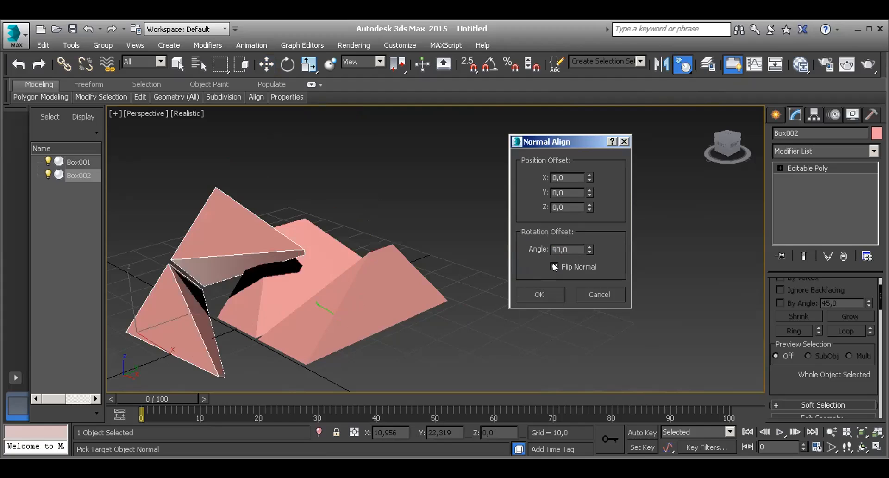
left_click(555, 266)
left_click(554, 266)
Step: Try a Z position offset of 90, reset it to 0 and accept the normal alignment
left_click_drag(581, 206, 475, 204)
type("90")
key("Return")
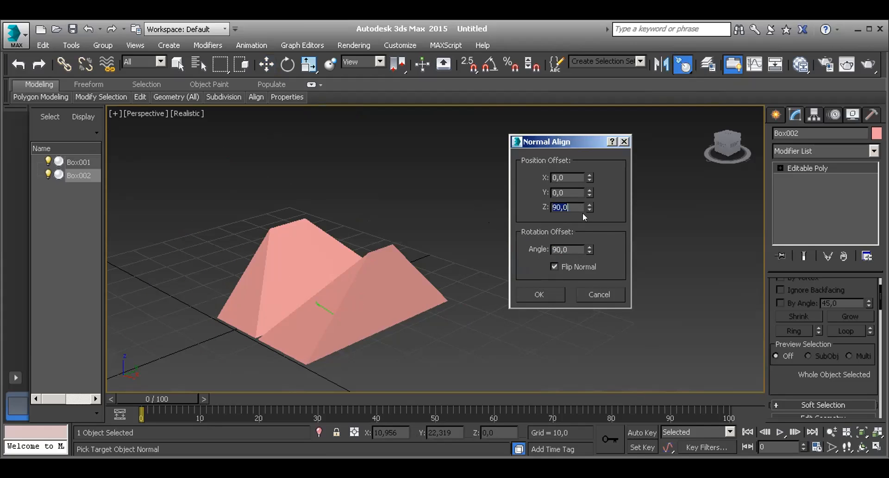
type("0")
key("Return")
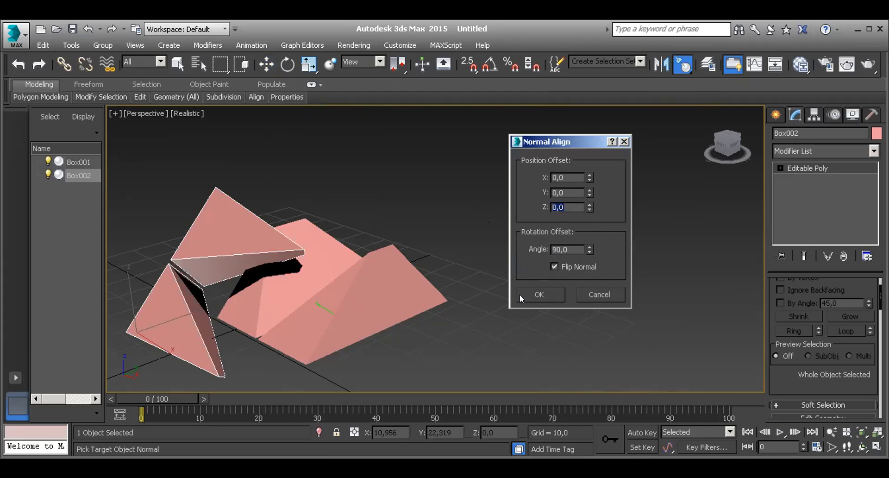
left_click(532, 294)
Step: Undo the normal alignment and the preceding move of the upper box
left_click(862, 447)
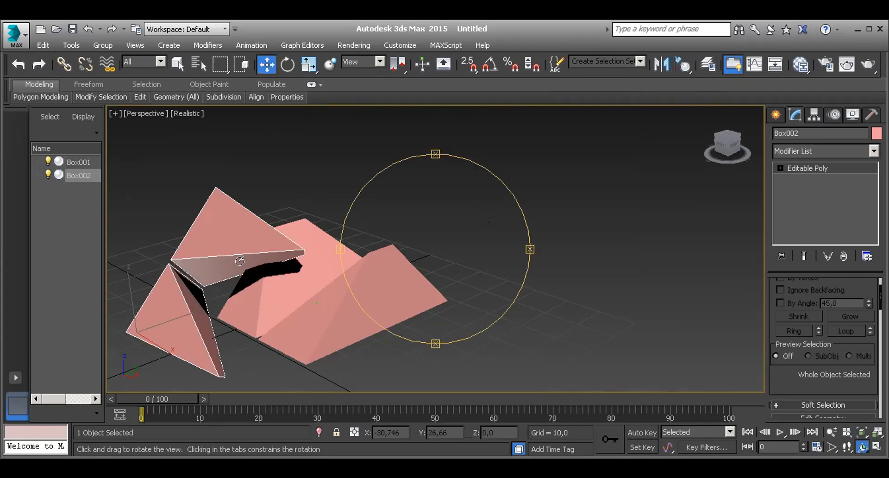
left_click_drag(381, 277, 478, 262)
key("ctrl+z")
key("ctrl+z")
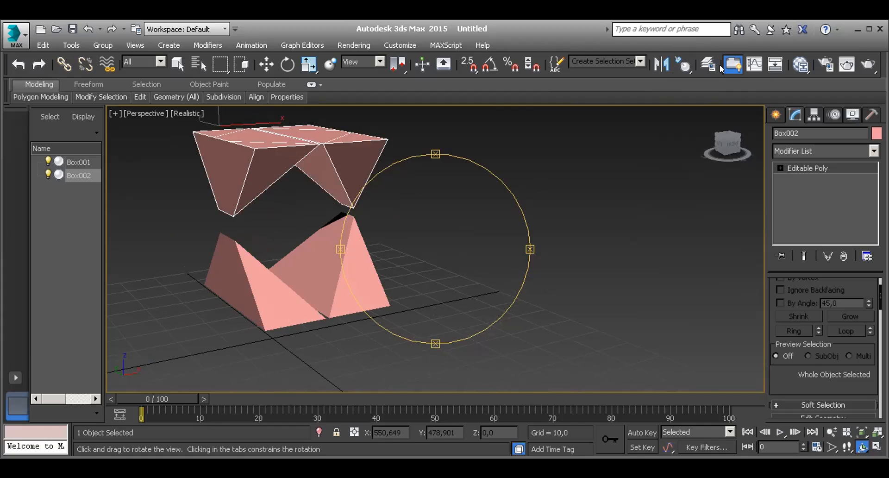
Step: Open the Curve Editor for the upper box and close it again
left_click(753, 65)
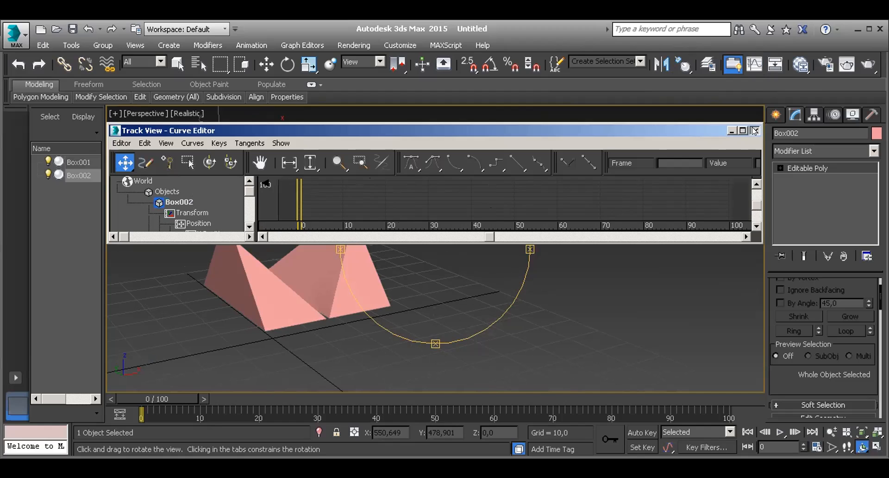
left_click(732, 132)
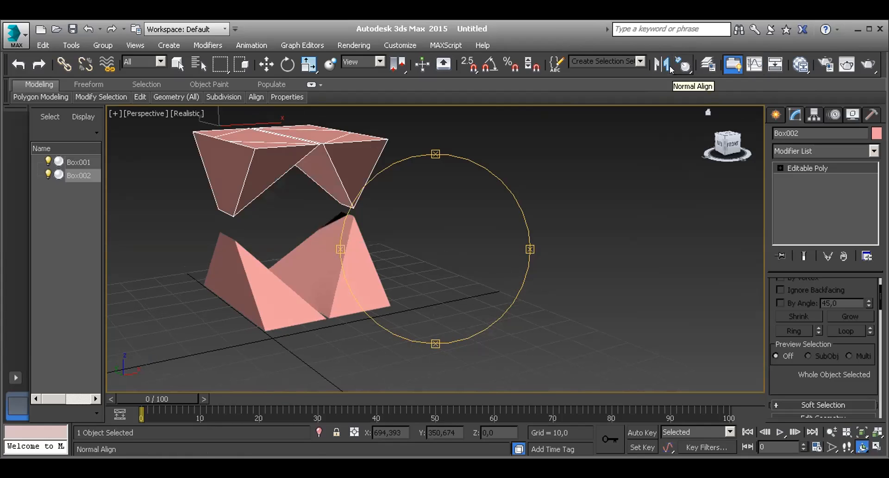
Step: Examine the two boxes from several angles, selecting each one in turn and clearing the selection
left_click_drag(409, 197, 475, 219)
left_click(266, 64)
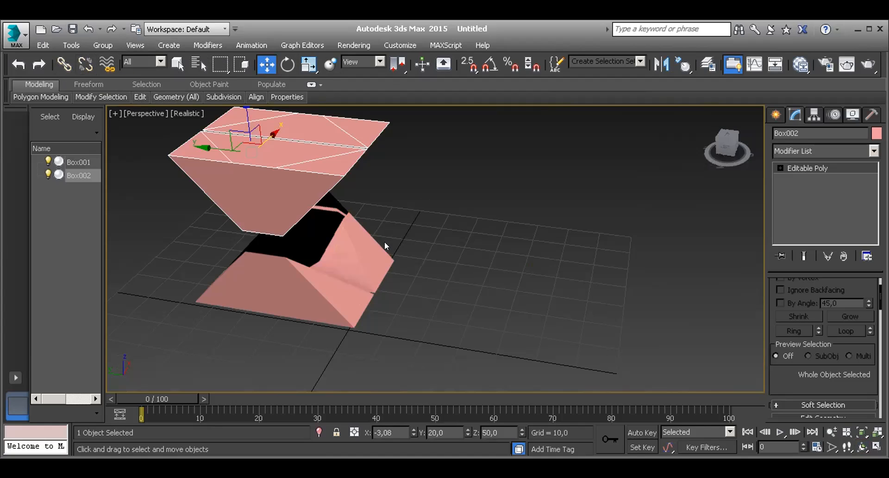
left_click(448, 254)
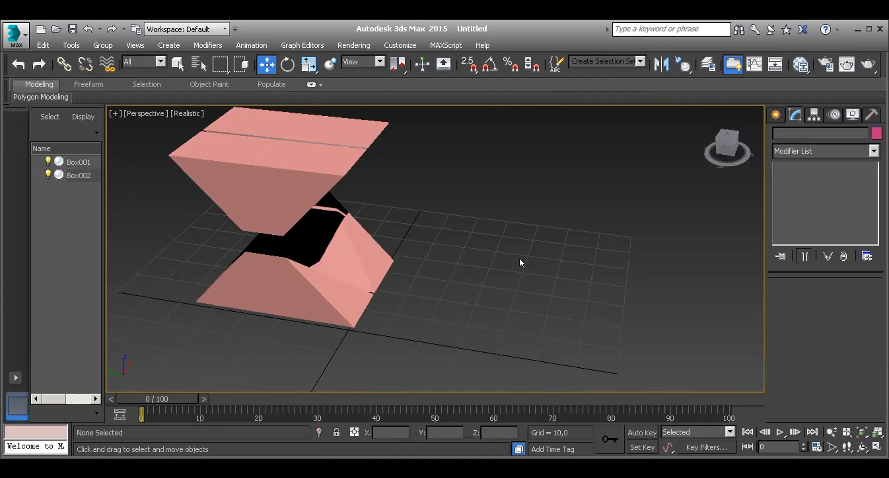
left_click(861, 447)
left_click_drag(392, 228, 377, 218)
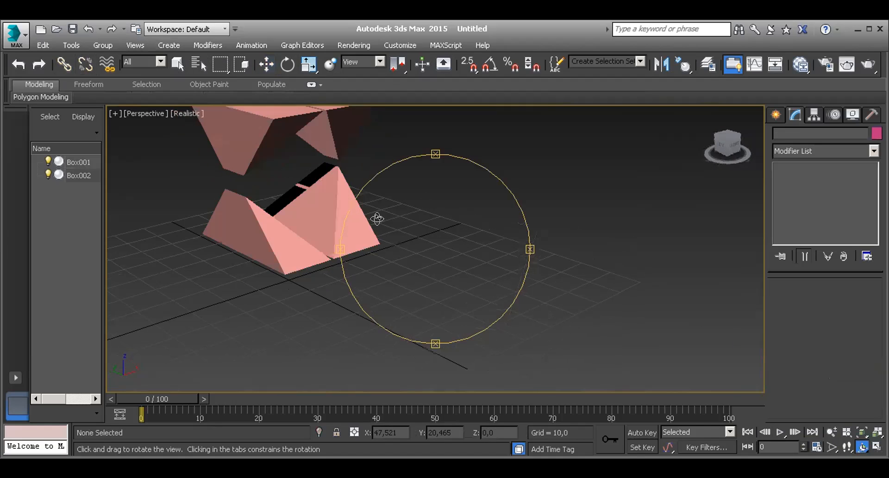
left_click(847, 447)
left_click_drag(314, 197, 313, 190)
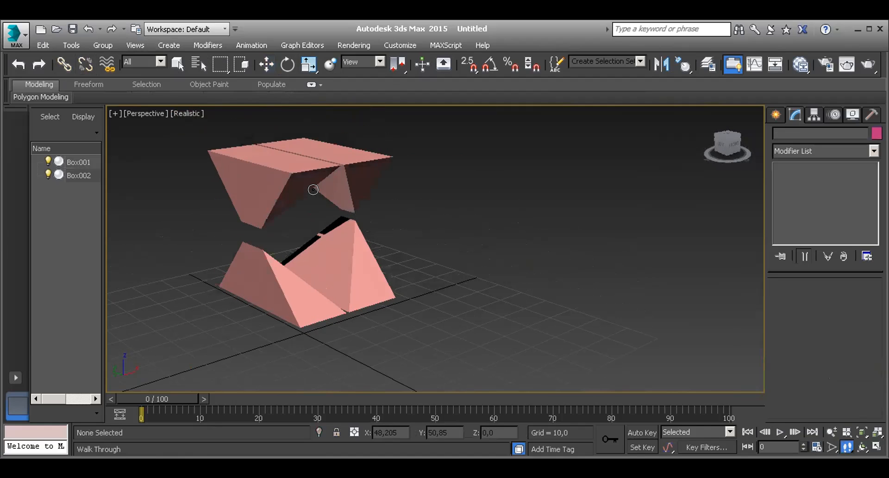
left_click(267, 64)
left_click(324, 181)
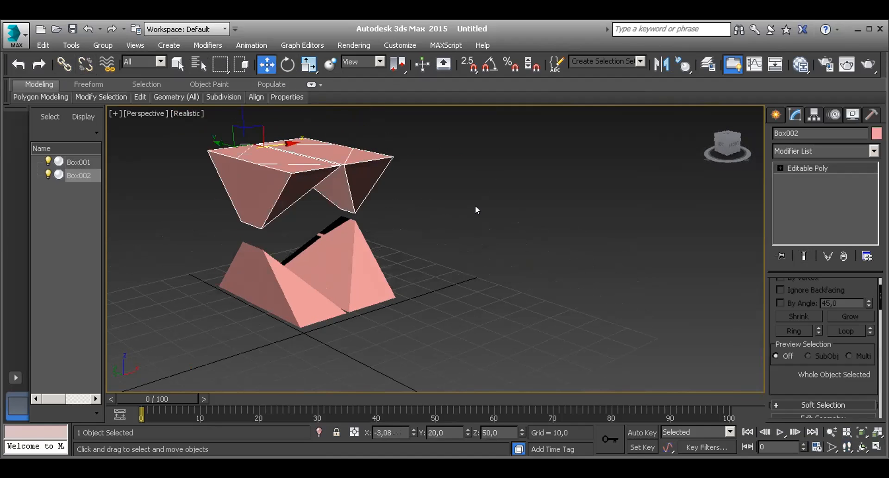
left_click(369, 301)
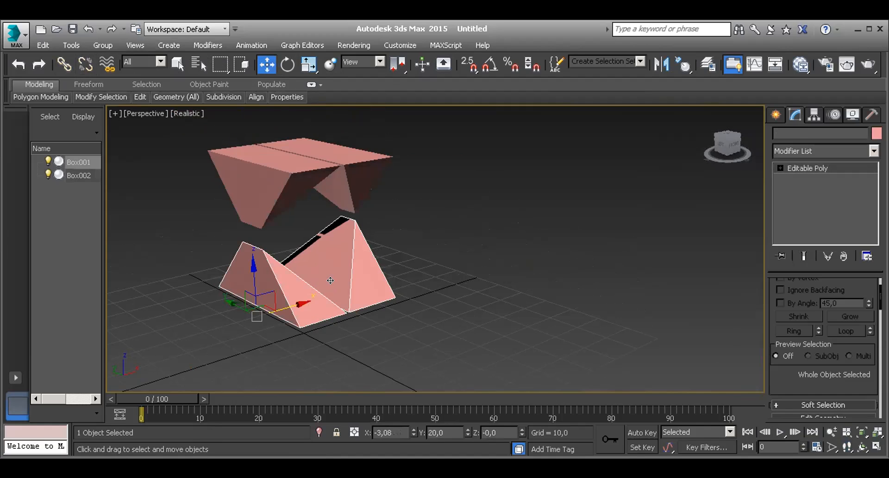
left_click(414, 249)
left_click(242, 176)
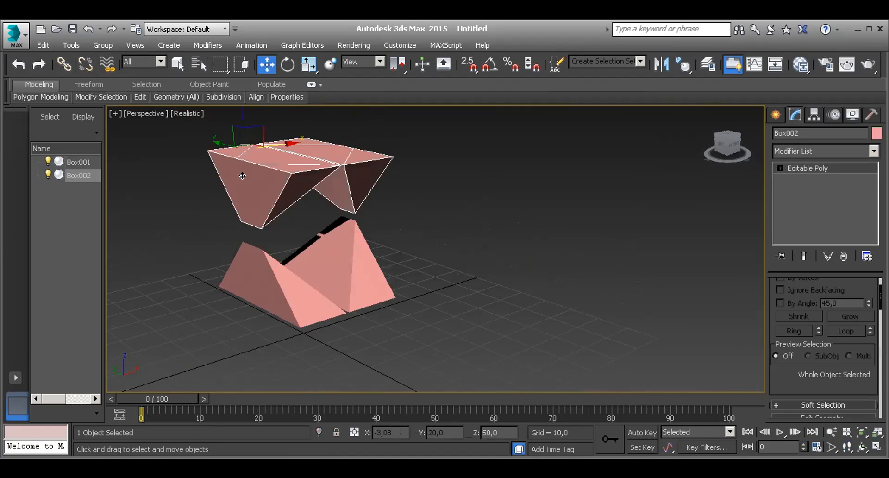
left_click(459, 235)
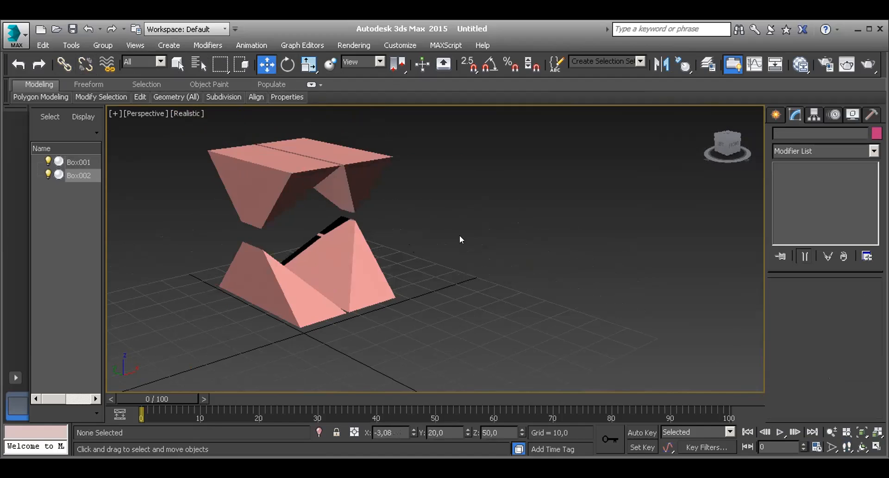
Step: Create a standard primitive sphere with a radius of about 7.9 in front of the lower box
left_click(775, 114)
left_click(793, 152)
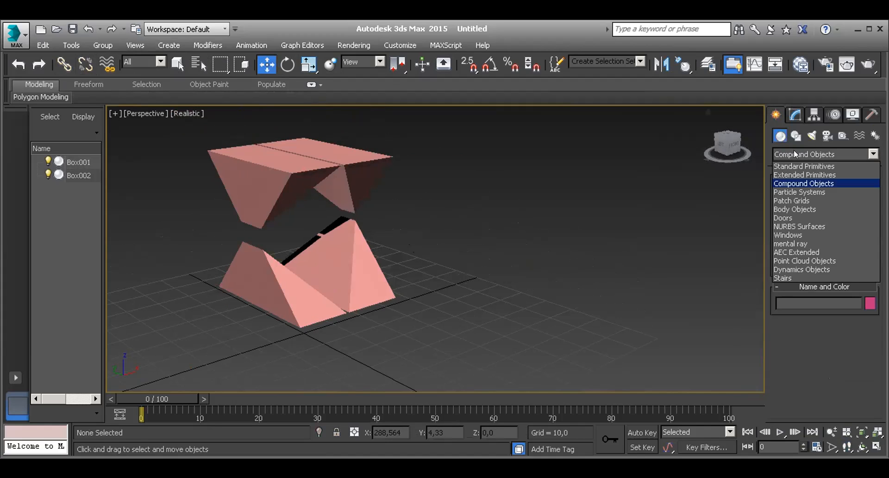
left_click(794, 157)
left_click(796, 157)
left_click(795, 165)
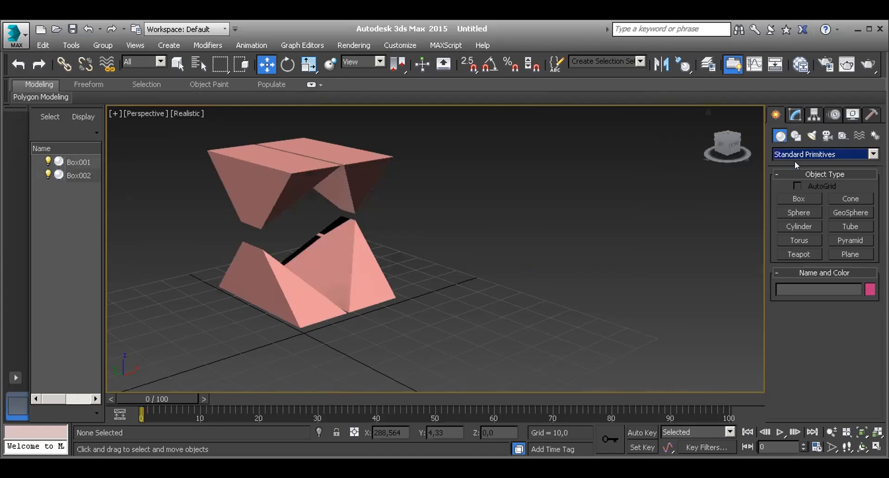
left_click(798, 212)
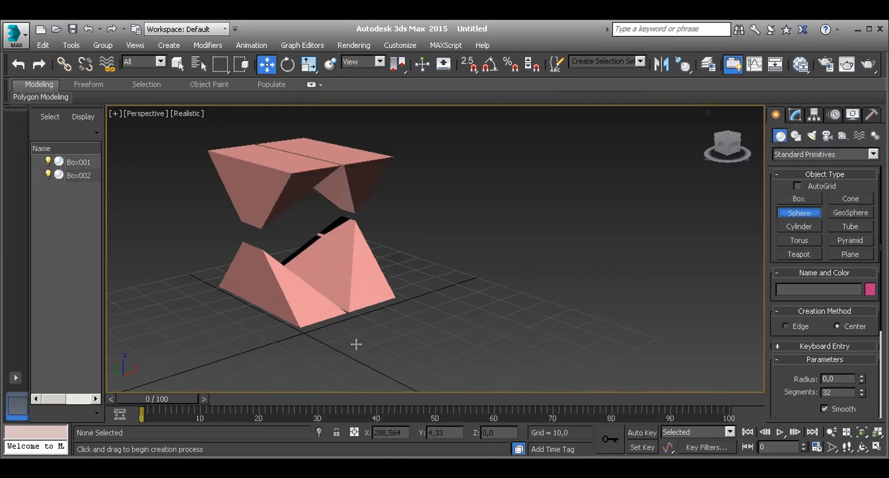
left_click_drag(332, 342, 360, 343)
Step: Move the sphere beside the lower box, to about X 31, Y -10.7, and deselect it
key("w")
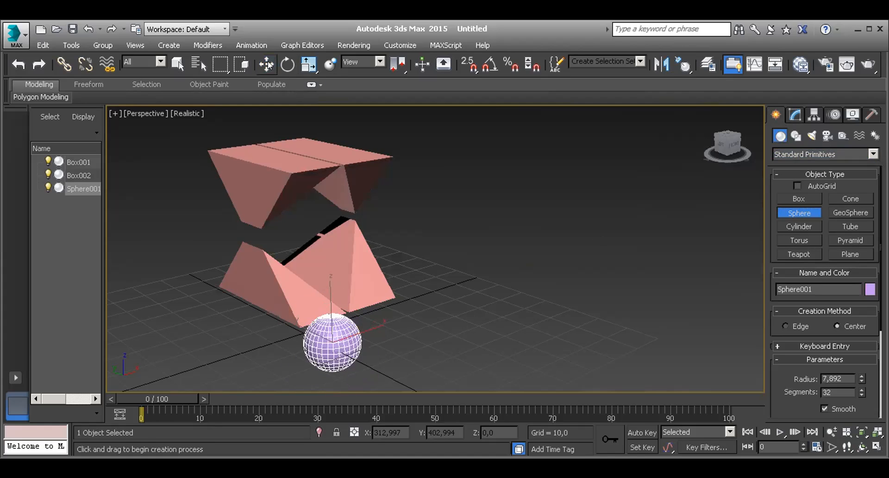
left_click_drag(360, 327, 440, 301)
left_click(433, 246)
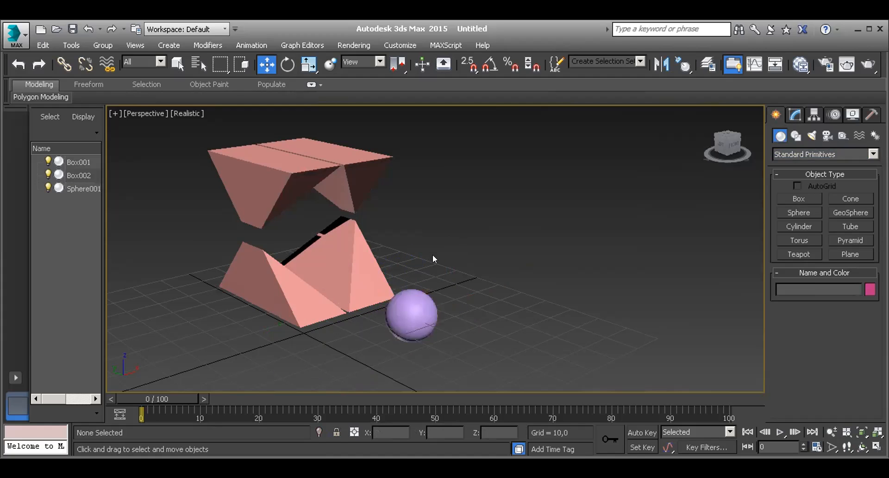
Step: Select the sphere and the lower box together and try moving them as one selection
left_click(410, 306)
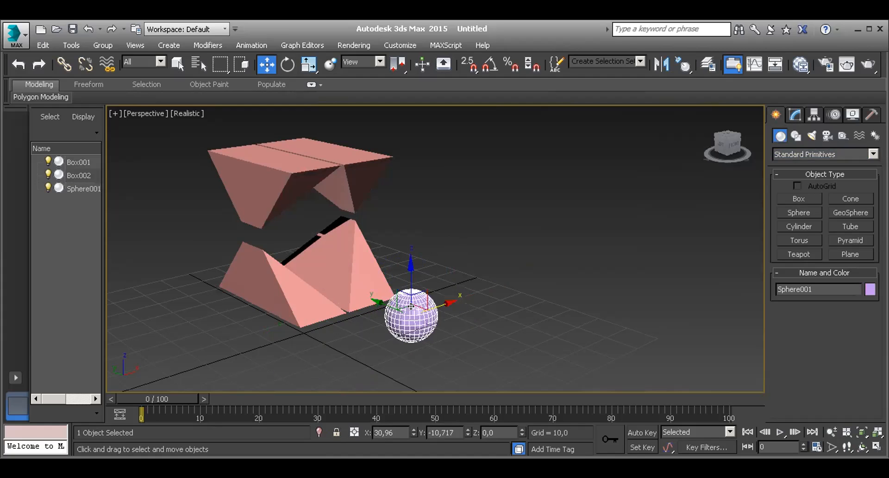
left_click(355, 265, "ctrl")
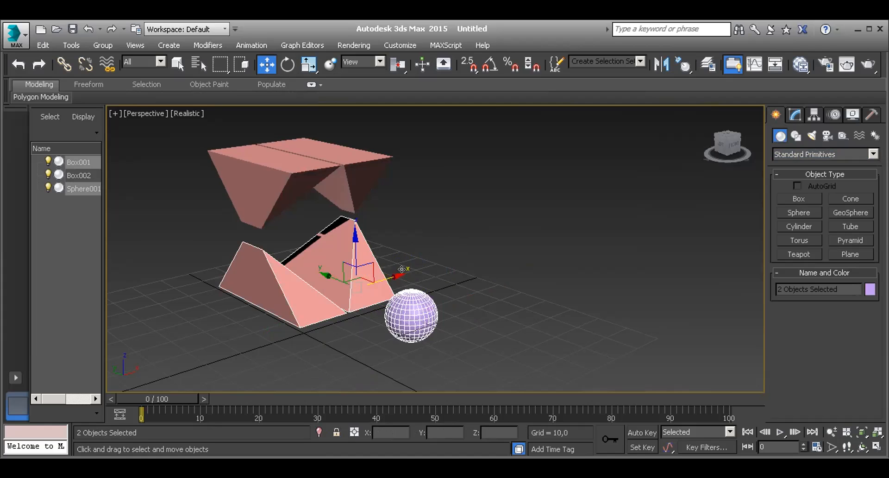
left_click_drag(386, 270, 351, 312)
right_click(350, 312)
left_click(449, 227)
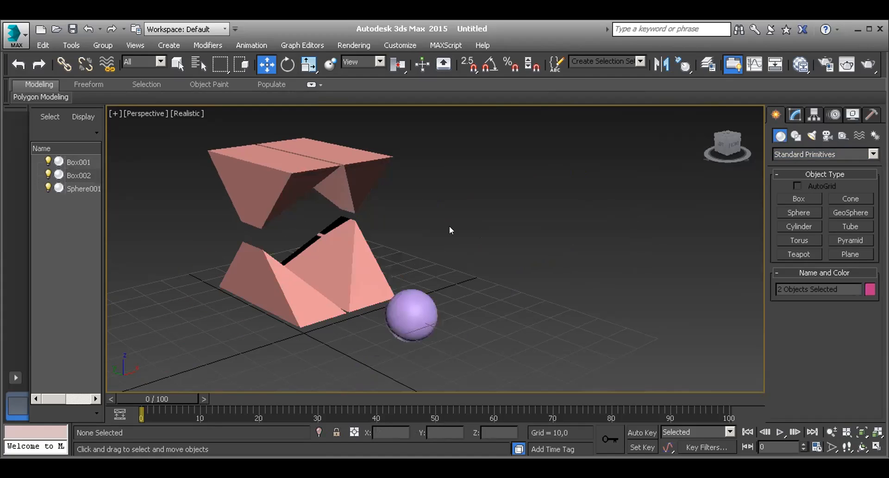
Step: Try moving the lower box on its own and clear the selection
left_click(379, 290)
left_click_drag(276, 304, 226, 326)
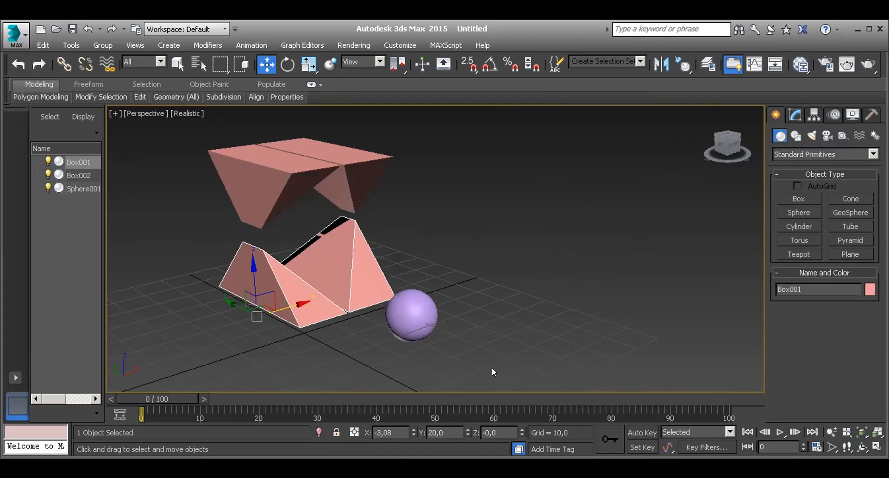
left_click(482, 360)
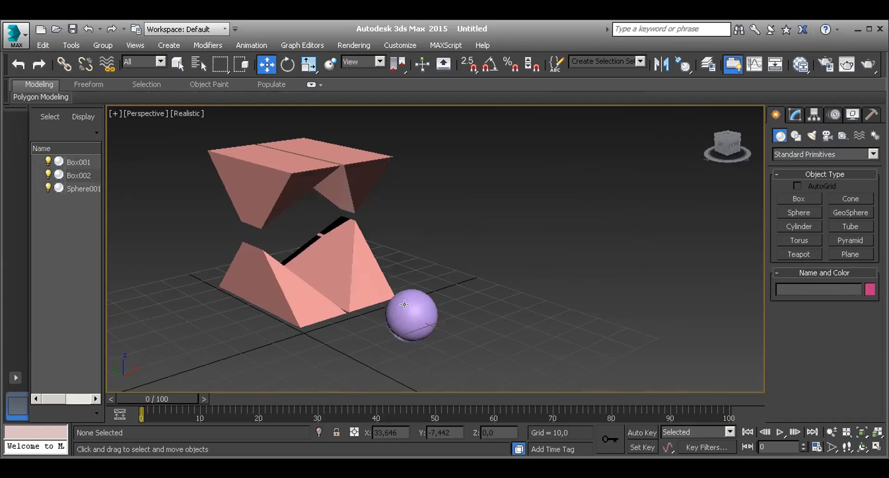
left_click(406, 305)
left_click(357, 273)
left_click(411, 305)
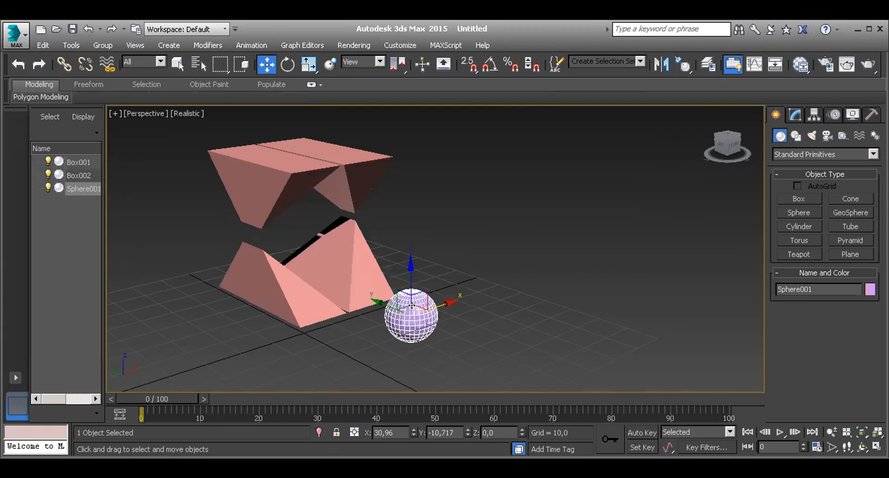
left_click(490, 279)
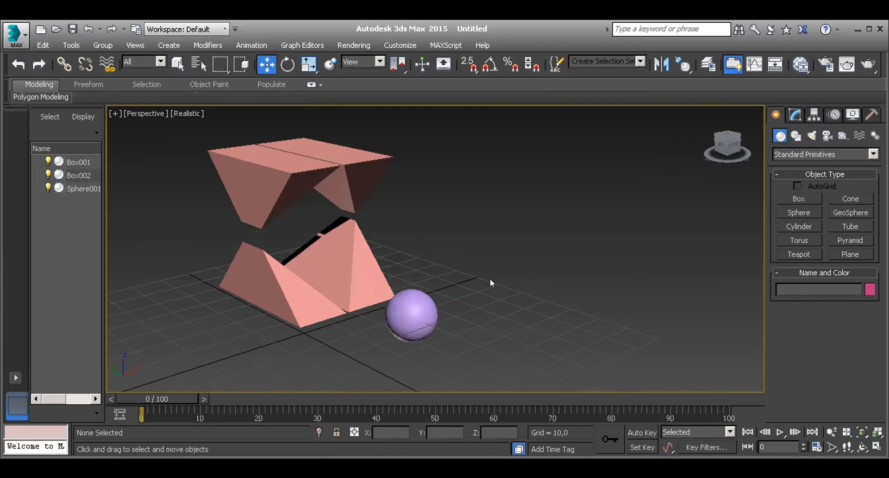
left_click(403, 307)
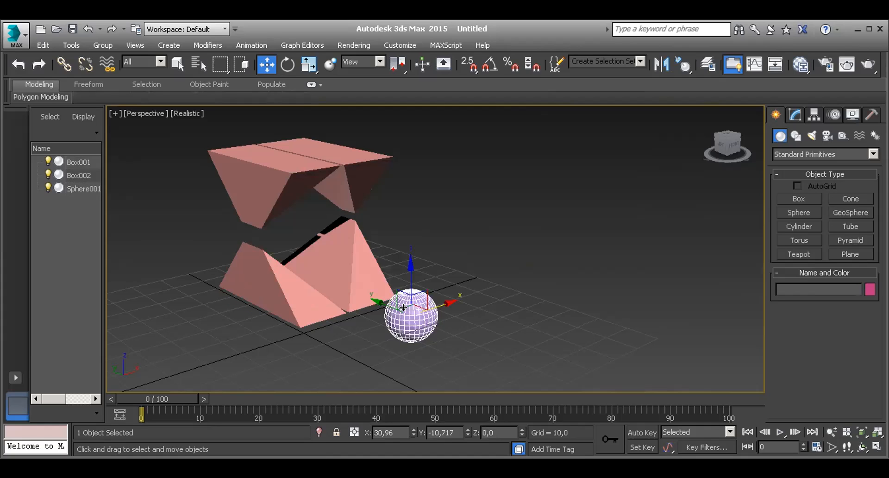
left_click(351, 271, "ctrl")
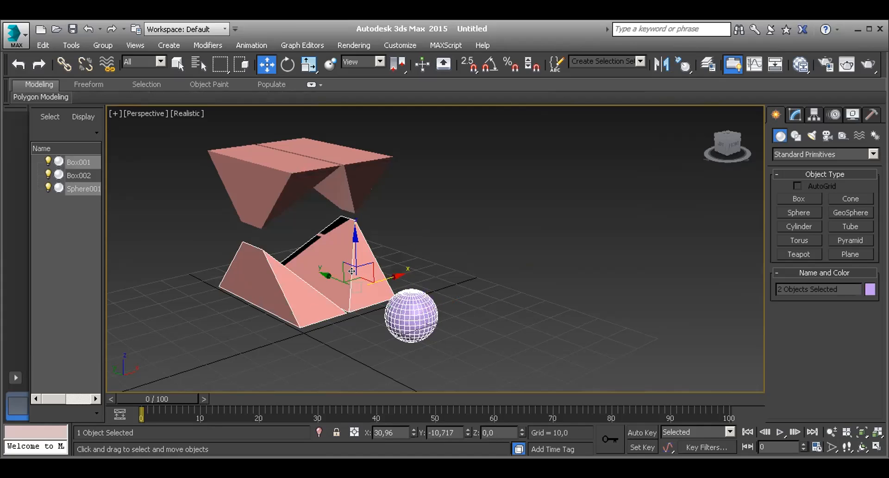
left_click(64, 65)
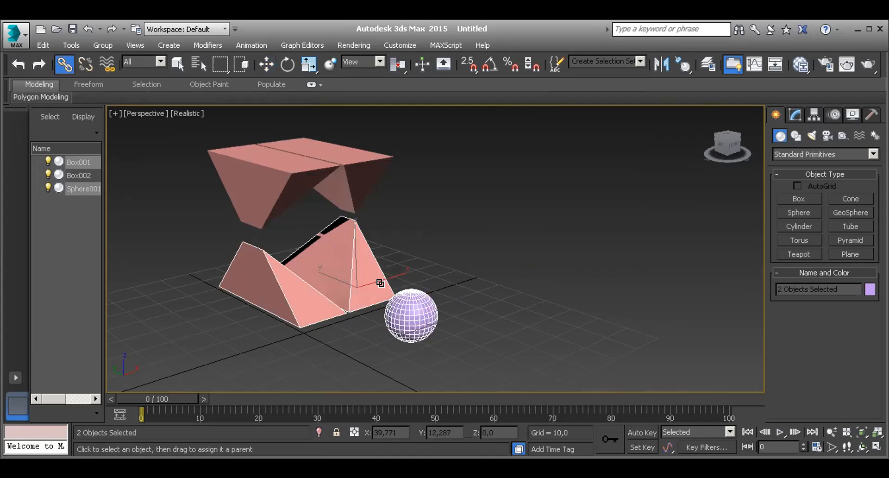
left_click(267, 65)
left_click(387, 234)
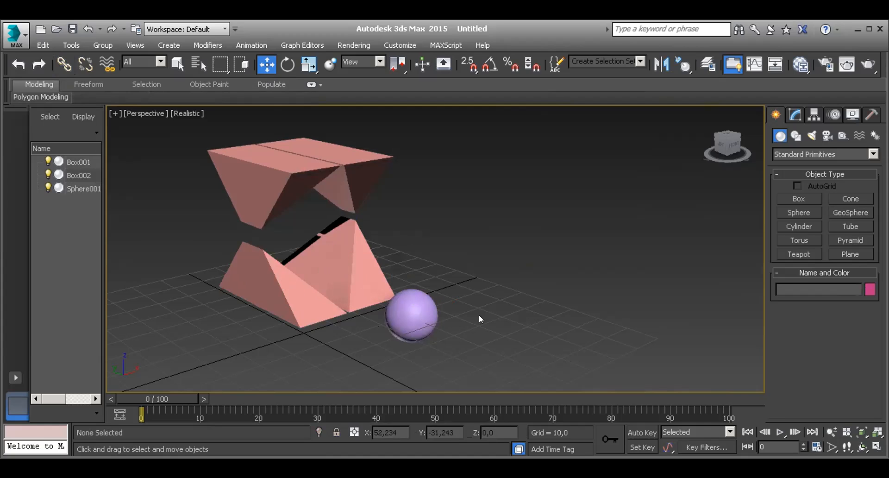
Step: Try moving the lower box on its own along X to about 81.5, and undo the move
left_click(417, 307)
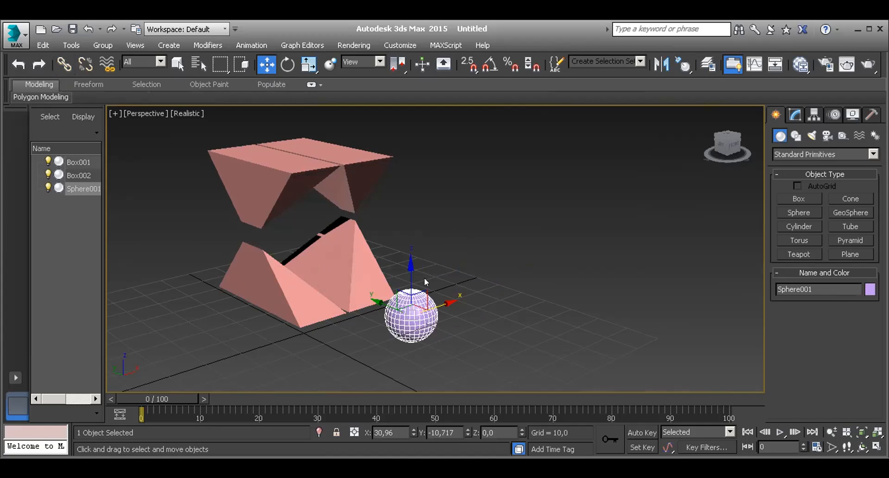
left_click(357, 254)
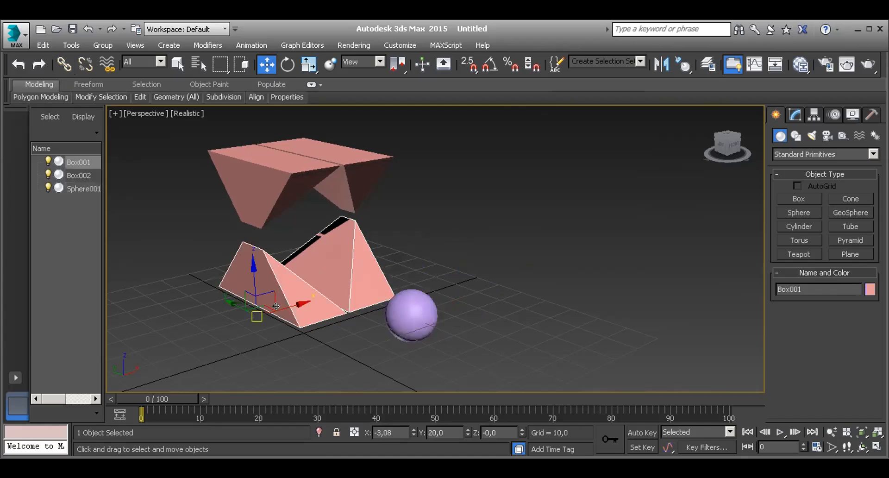
left_click_drag(286, 303, 491, 279)
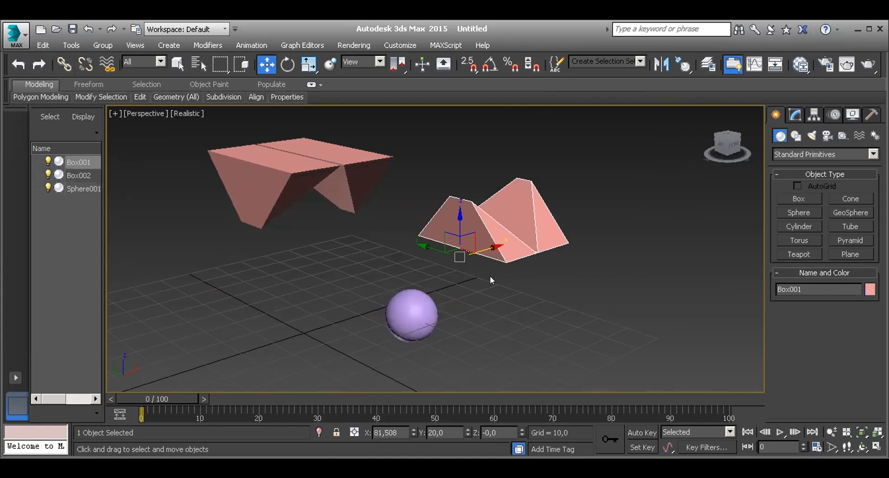
key("ctrl+z")
key("ctrl+z")
key("ctrl+z")
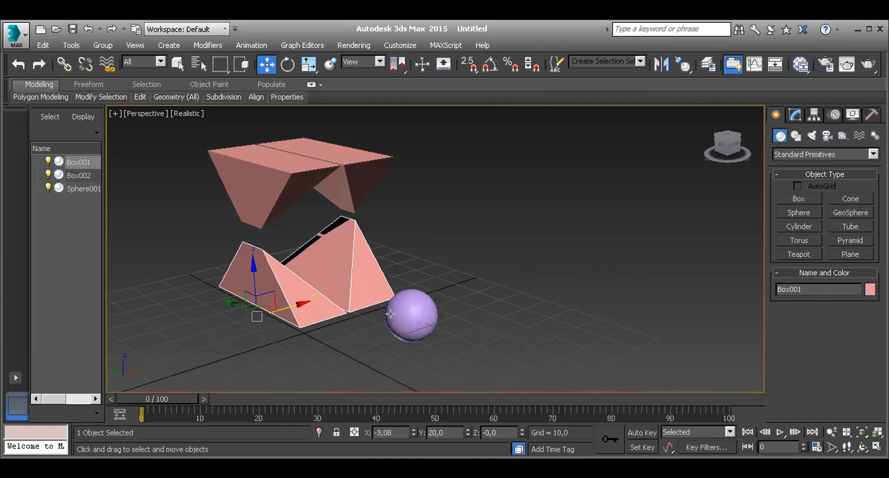
Step: Try moving the sphere on its own along X, and undo the move
left_click(422, 307)
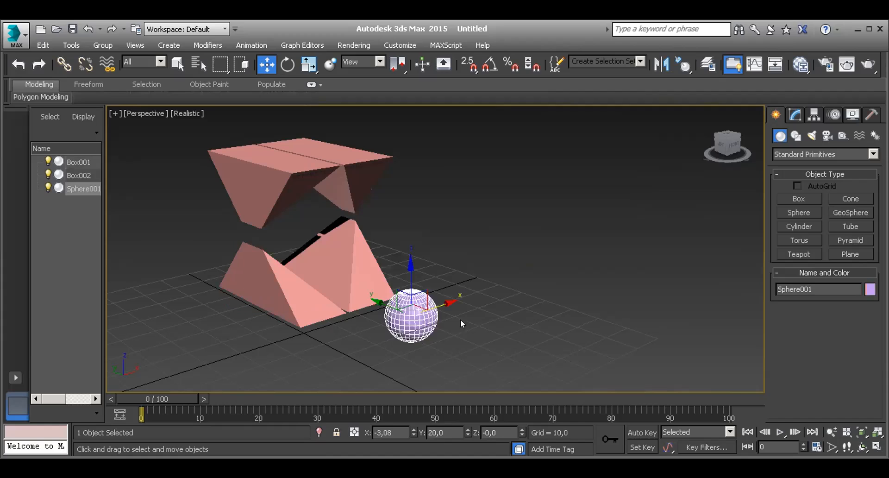
left_click_drag(441, 301, 594, 250)
key("ctrl+z")
Step: Link the sphere to the lower box with Select and Link, making the box its parent
left_click(320, 277, "ctrl")
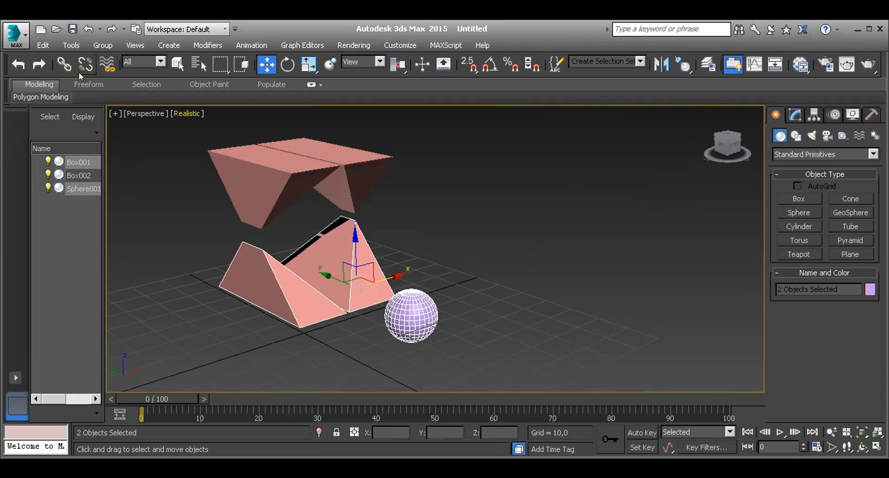
left_click(65, 65)
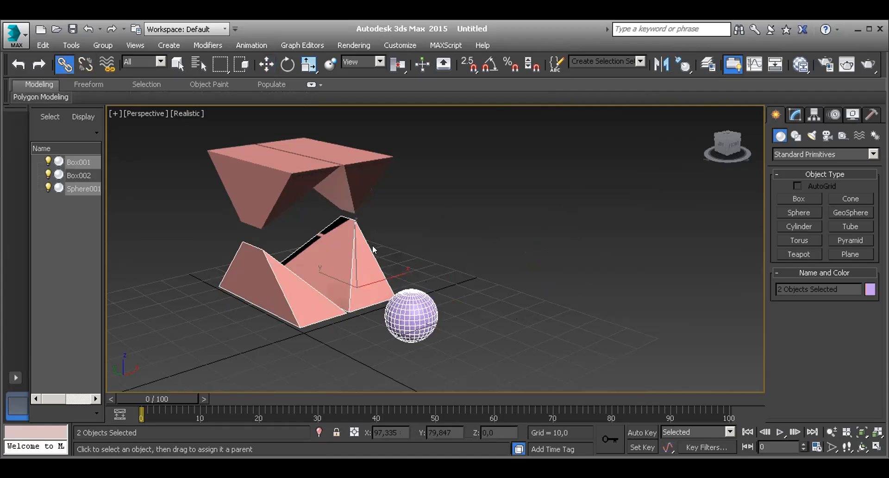
left_click(477, 309)
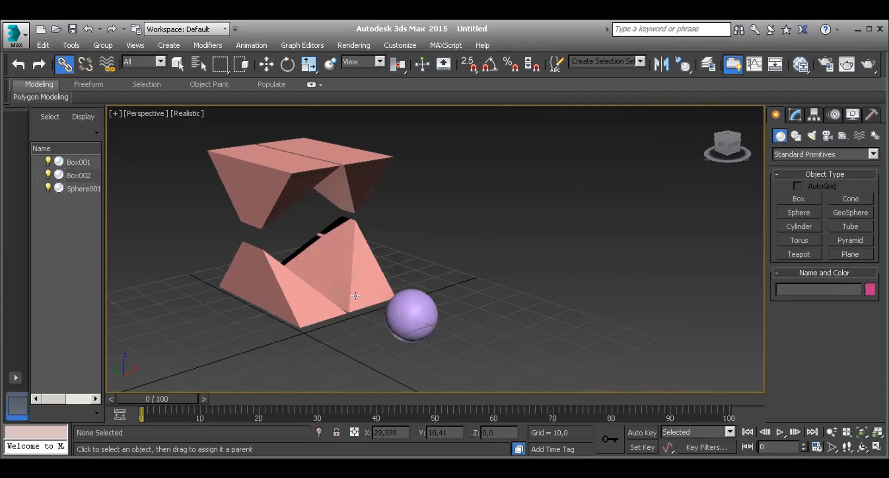
left_click(412, 306)
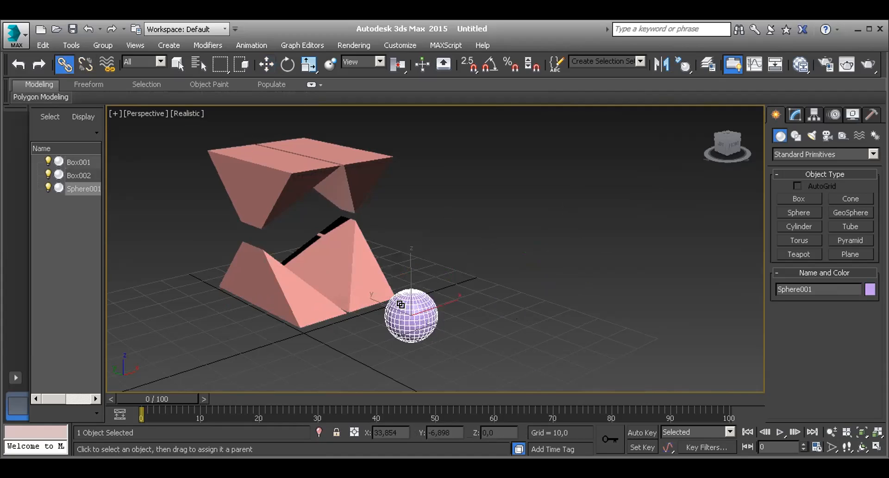
left_click_drag(408, 312, 358, 271)
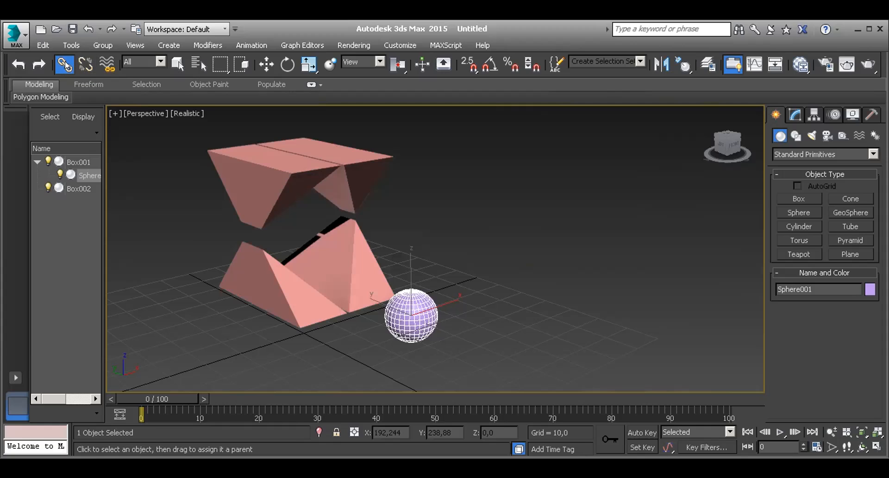
Step: Return to the Move tool, try moving the linked sphere along X, and undo the move
left_click(266, 65)
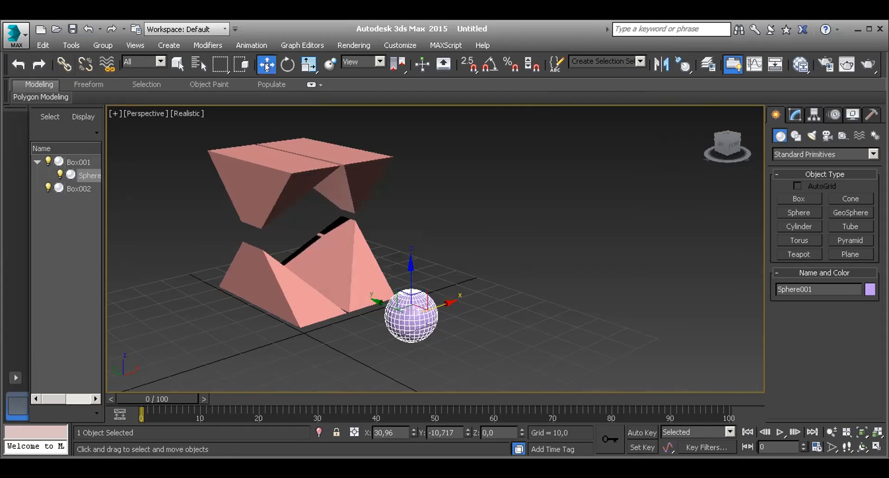
left_click(465, 326)
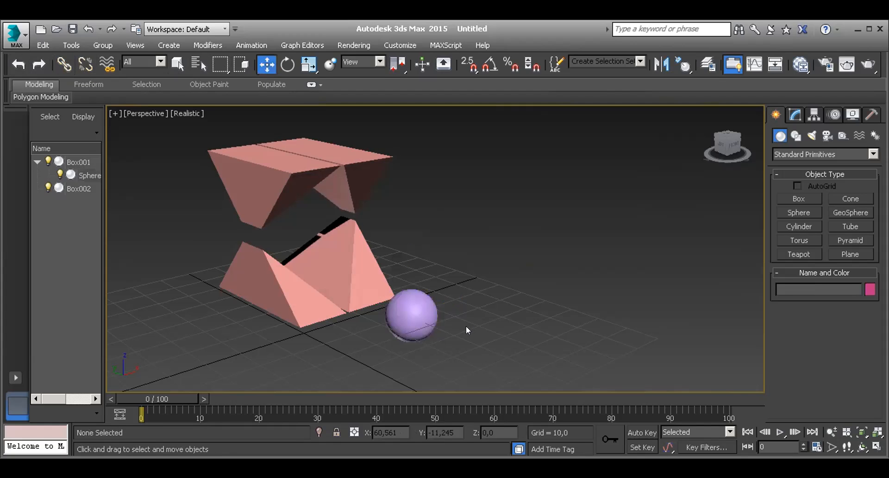
left_click(417, 306)
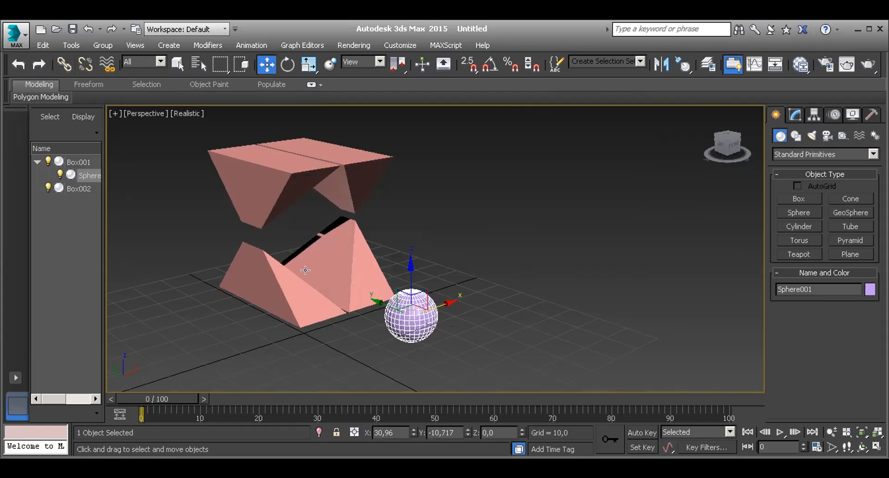
left_click_drag(440, 297, 398, 309)
key("ctrl+z")
Step: Try moving the lower box together with its linked sphere, and undo the move
left_click(388, 291)
left_click_drag(272, 303, 313, 318)
key("ctrl+z")
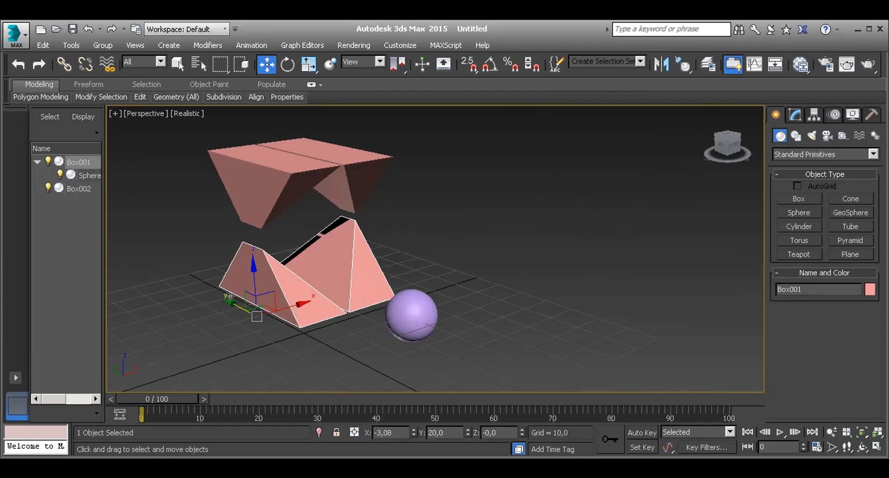
Step: Try moving the child sphere along X and along Y independently of its parent box, undoing each move
left_click(410, 313)
left_click_drag(443, 299, 662, 249)
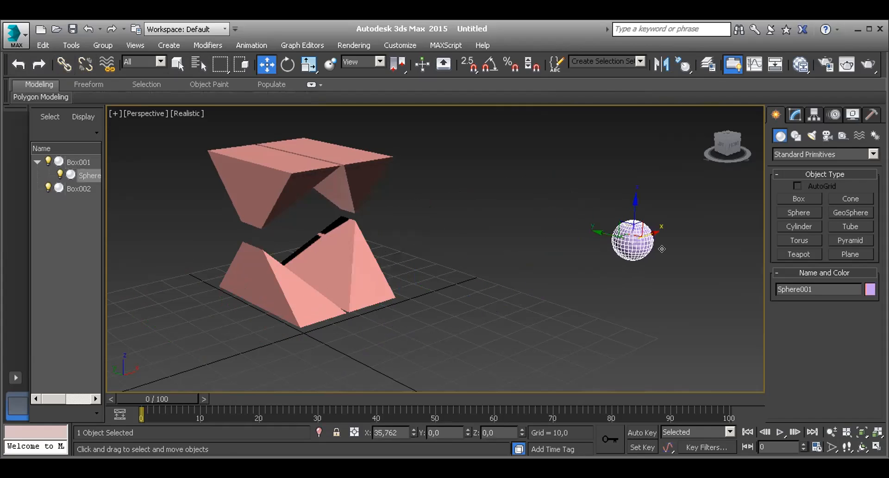
key("ctrl+z")
left_click(456, 329)
left_click(411, 316)
left_click_drag(379, 303, 420, 321)
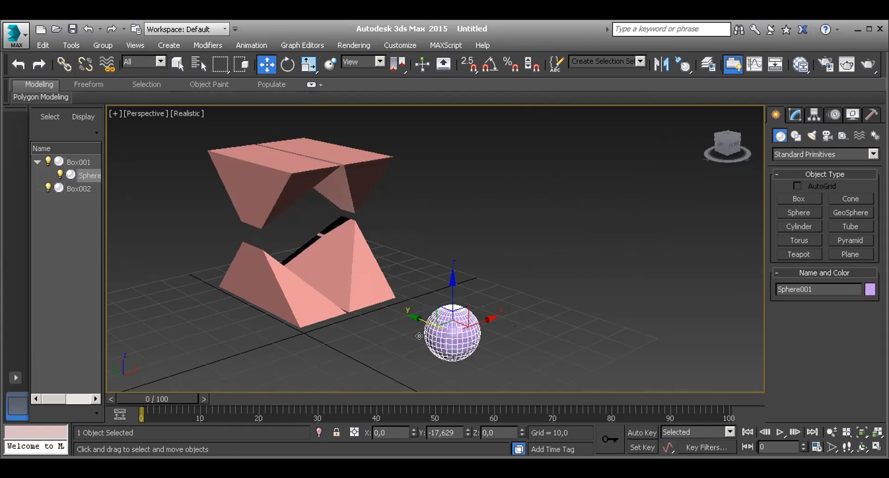
key("ctrl+z")
Step: Move the lower box with its linked sphere along X to about X 9, and clear the selection
left_click(287, 284)
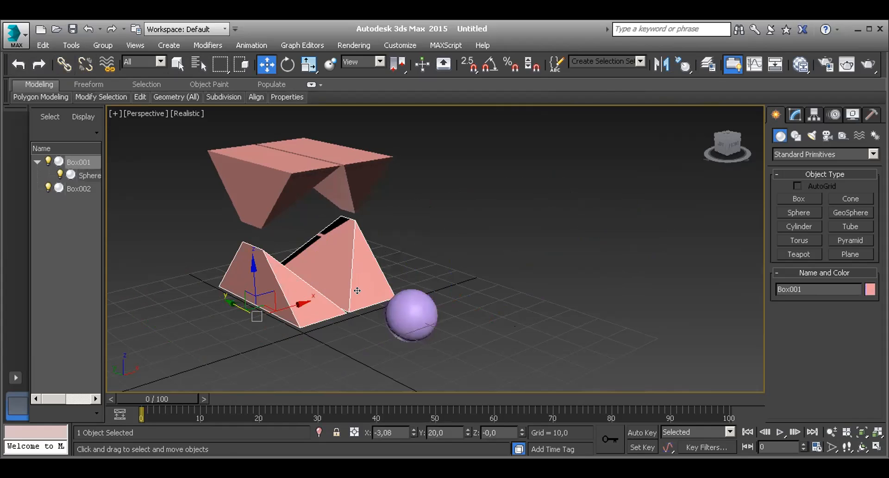
left_click_drag(381, 305, 394, 351)
key("ctrl+z")
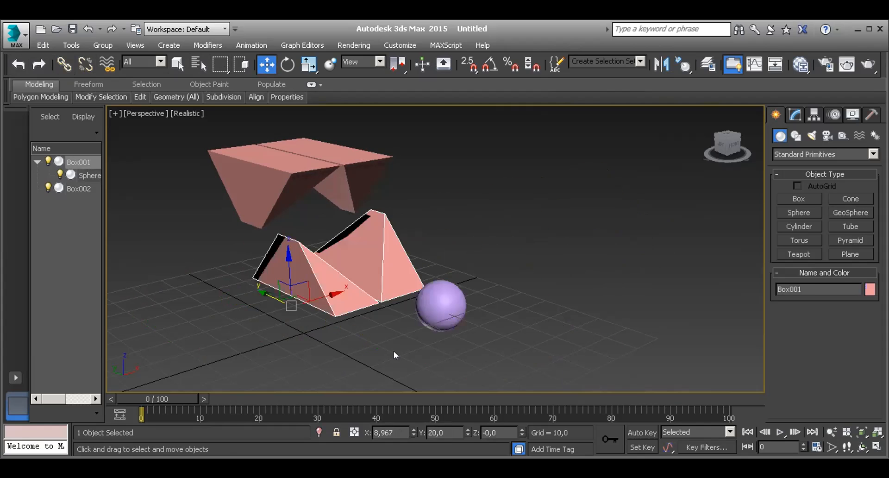
left_click(393, 351)
left_click(332, 182)
left_click(476, 238)
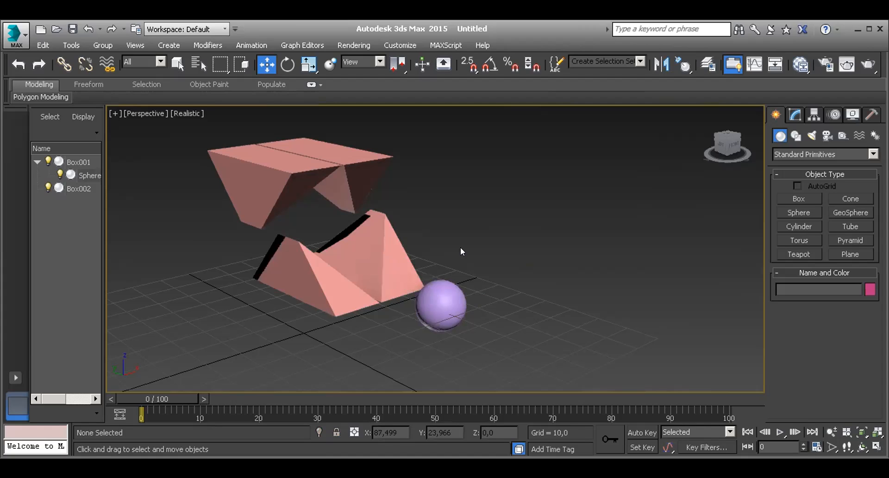
Step: Select the lower box and the sphere together, unlink them, and clear the selection
left_click(391, 260)
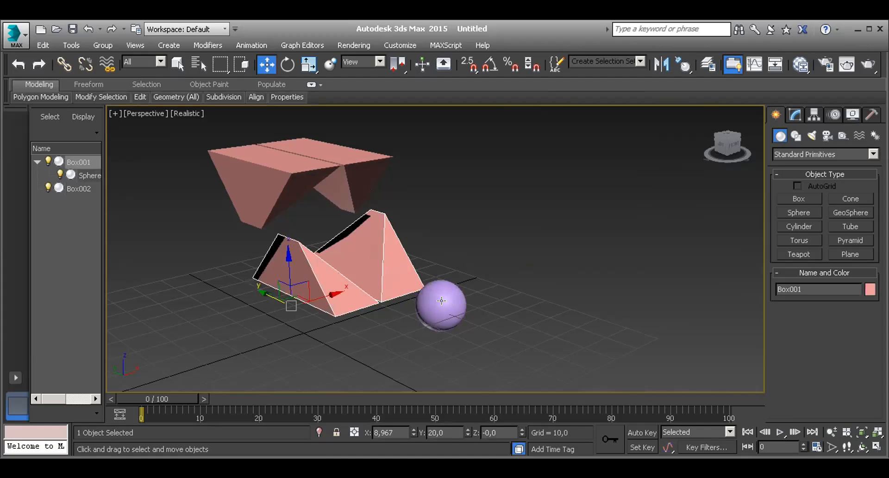
left_click(440, 301, "ctrl")
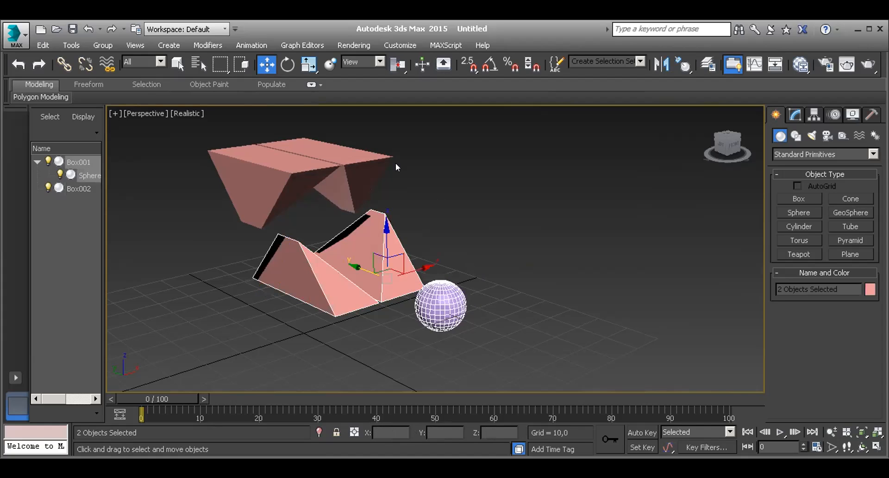
left_click(82, 64)
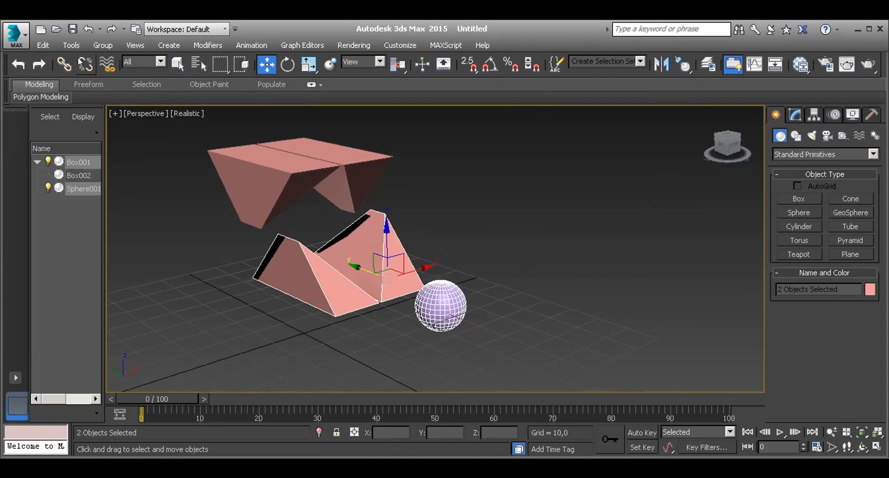
left_click(521, 293)
Step: Try moving the unlinked lower box on its own, and undo the move
left_click(337, 291)
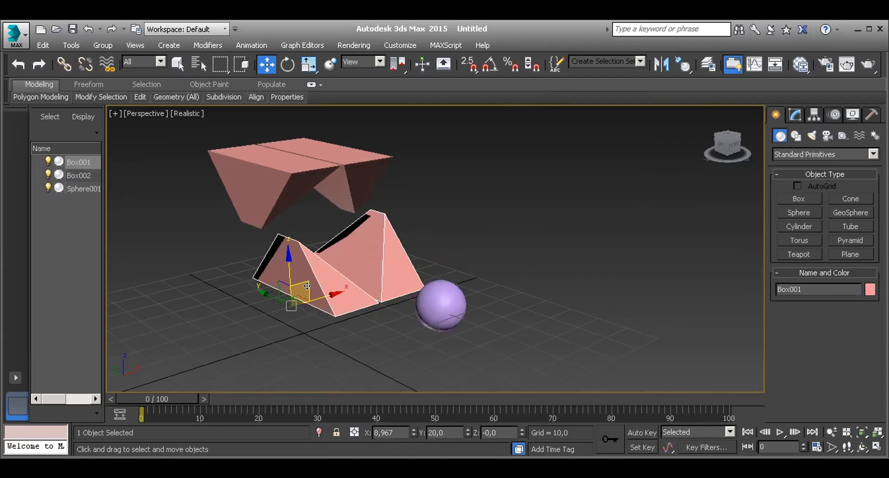
left_click_drag(337, 291, 349, 310)
key("ctrl+z")
Step: Try moving the unlinked sphere on its own, restore its position, and deselect it
left_click(436, 297)
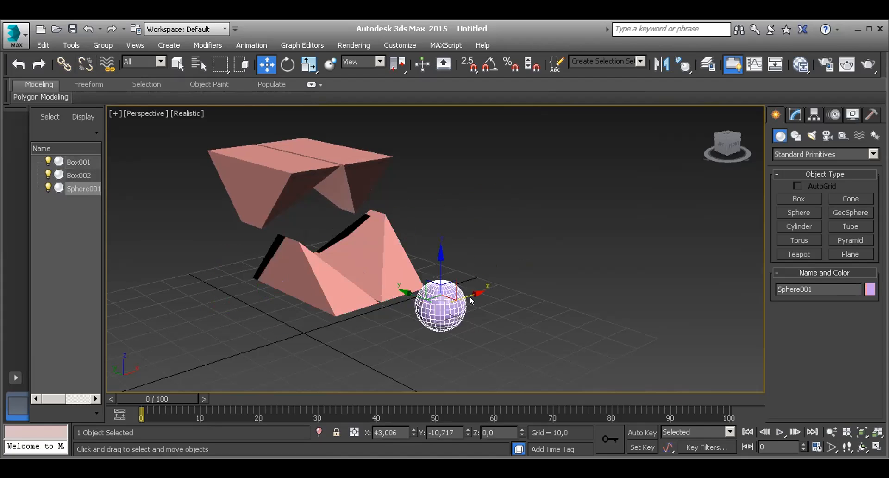
left_click_drag(436, 297, 507, 318)
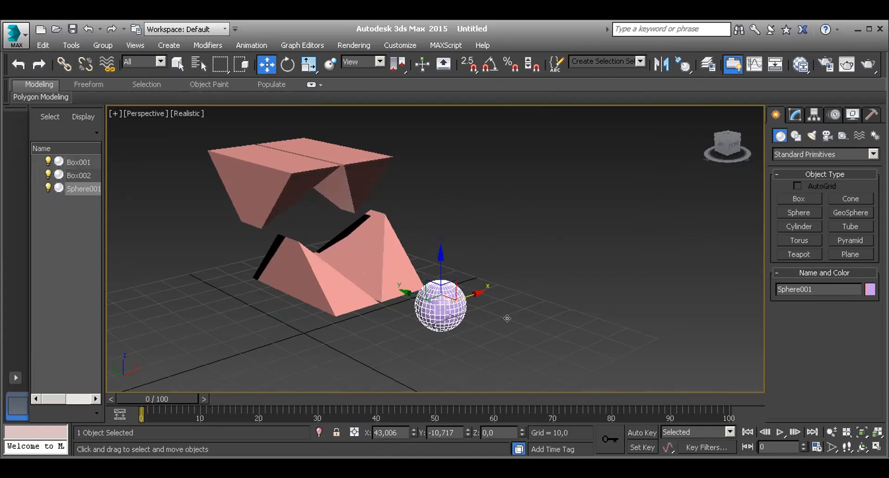
left_click(553, 252)
left_click(271, 143)
left_click_drag(270, 143, 368, 211)
left_click(507, 306)
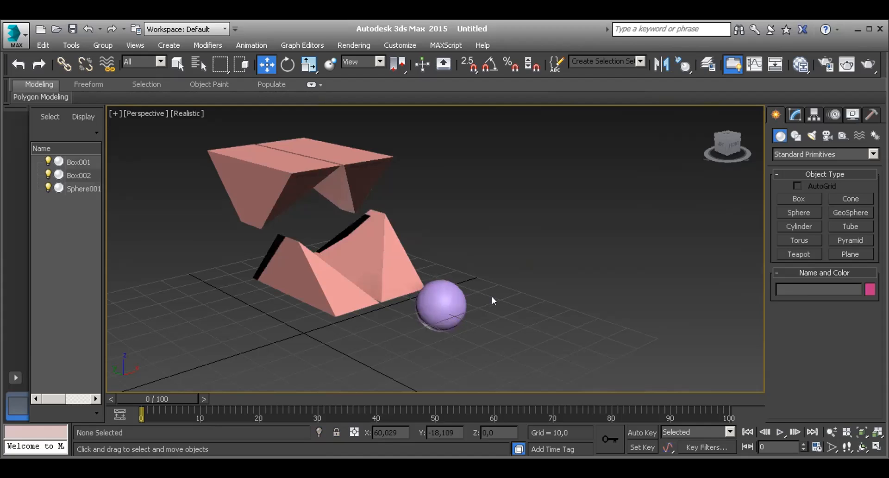
left_click(390, 280)
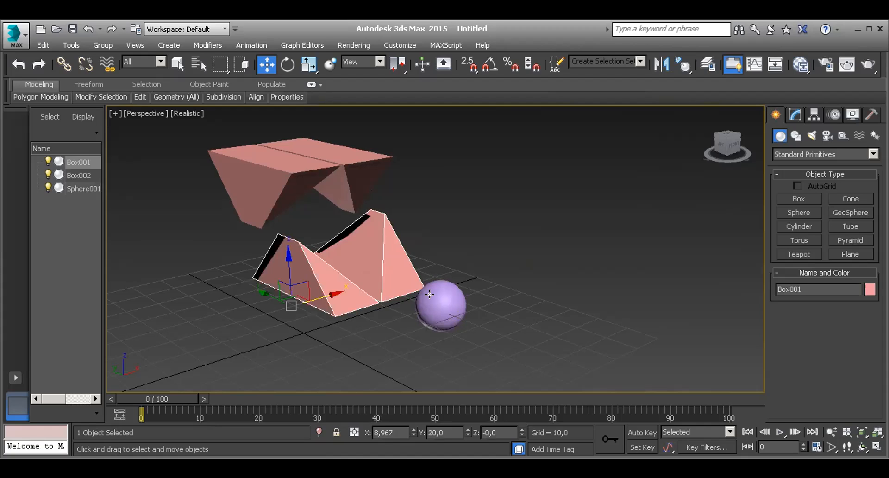
left_click(429, 294)
left_click(496, 232)
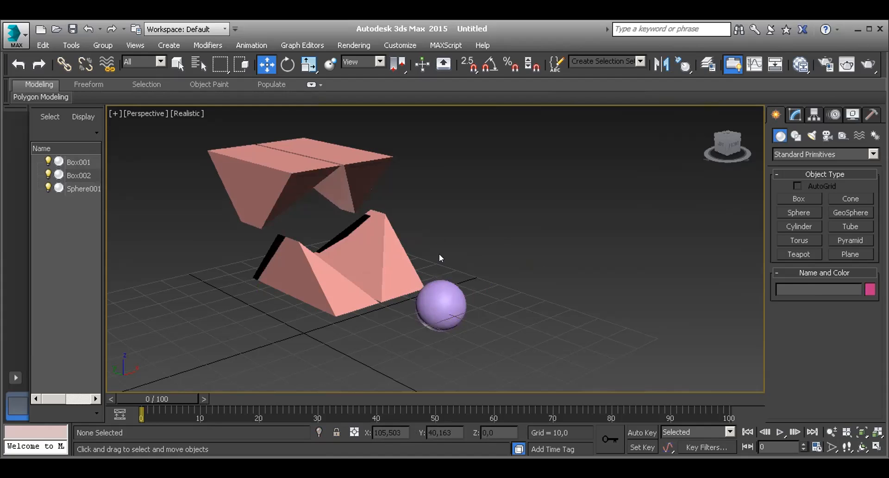
Step: Create an upright standard primitive cylinder, move it behind the sphere near the lower box, and deselect it
left_click(805, 226)
left_click_drag(481, 322, 589, 285)
left_click(499, 250)
key("w")
left_click_drag(516, 280, 476, 261)
left_click(521, 179)
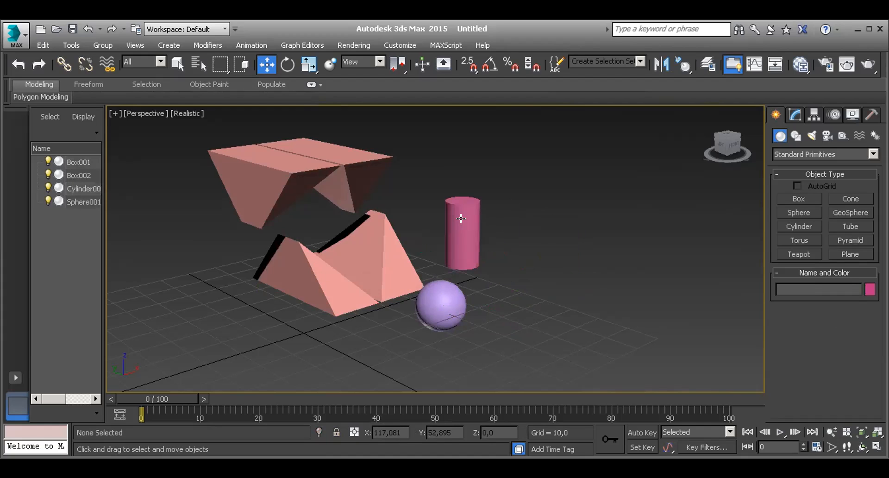
Step: Select the upright cylinder and link it to the upper box as its child
left_click(461, 218)
left_click(442, 281)
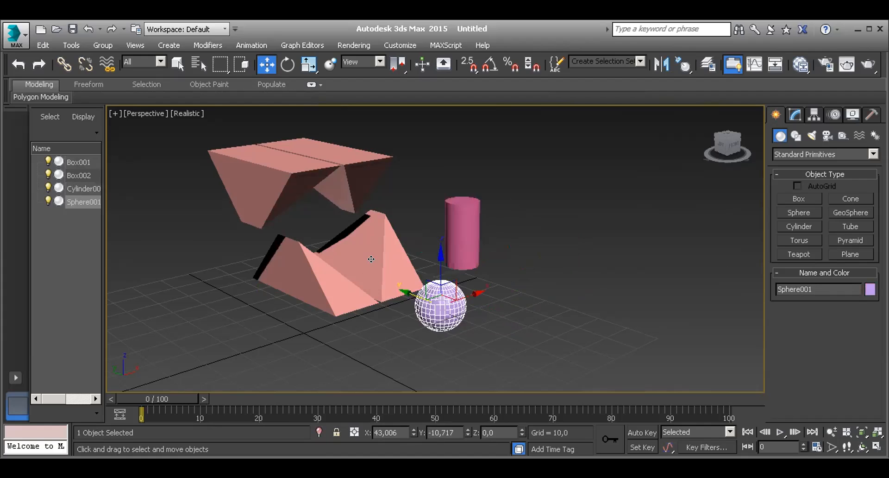
left_click(351, 268)
left_click(361, 180)
left_click(467, 213)
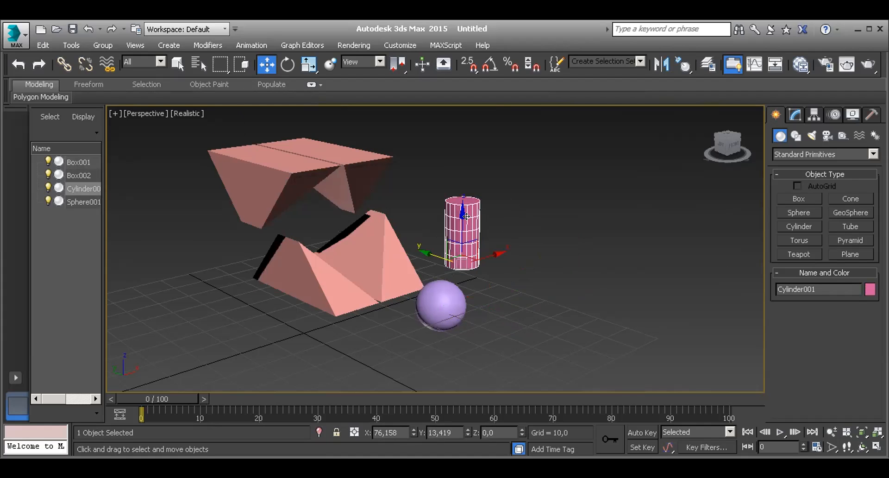
left_click(64, 64)
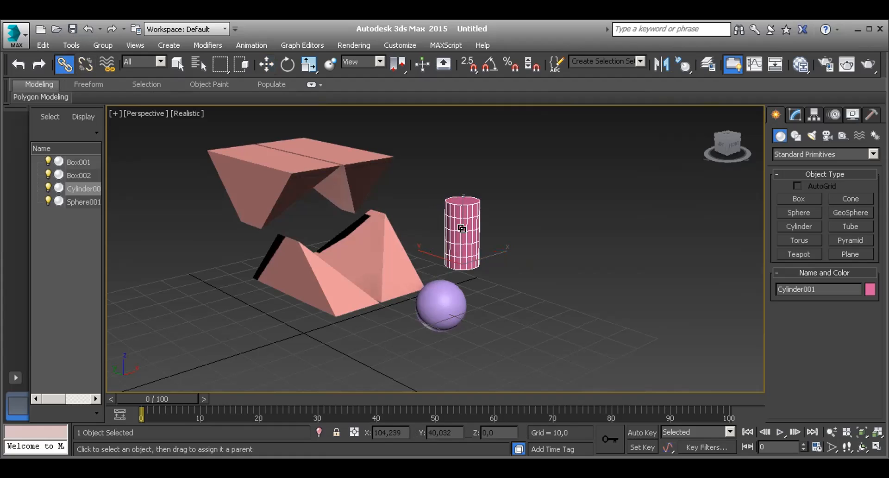
left_click_drag(462, 228, 442, 291)
left_click_drag(462, 233, 352, 240)
left_click_drag(456, 230, 285, 166)
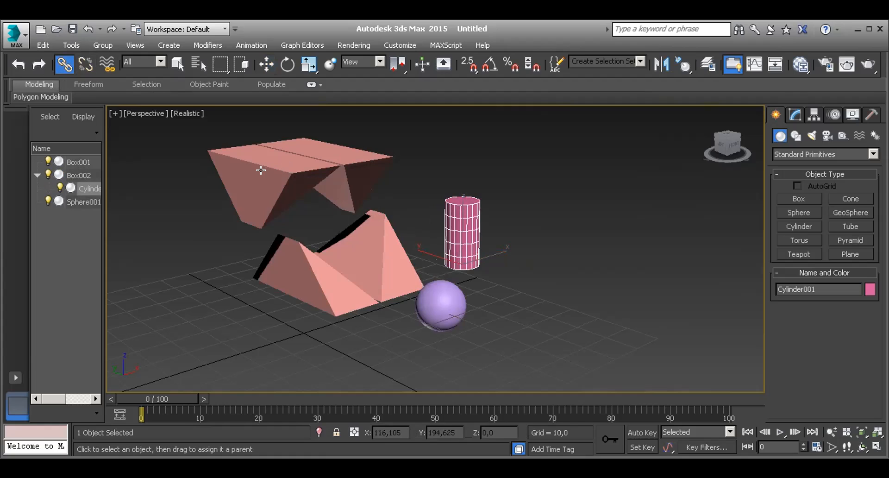
Step: Try moving the upper box with its linked cylinder along the Y and X axes, and undo each move
left_click(265, 65)
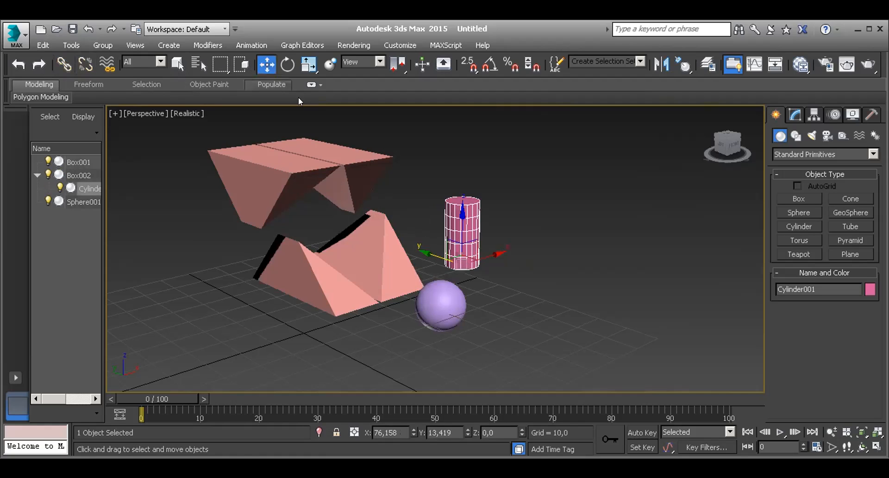
left_click(347, 157)
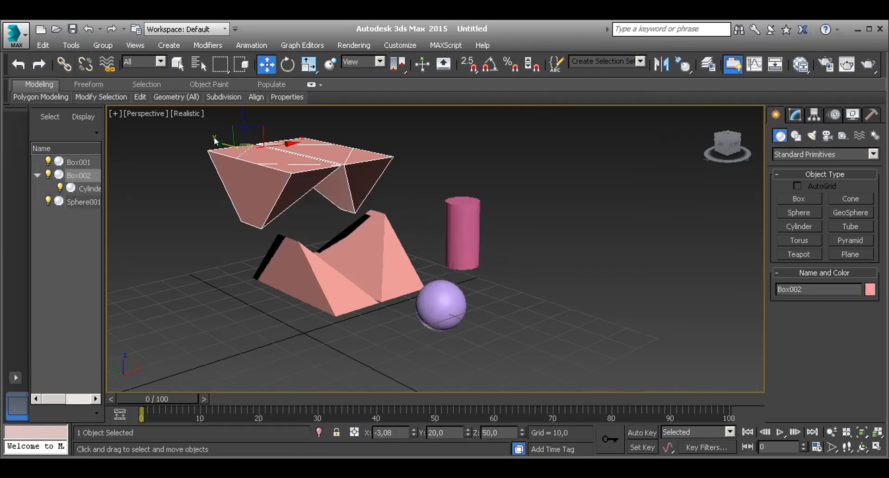
left_click_drag(213, 137, 320, 213)
key("ctrl+z")
left_click(513, 262)
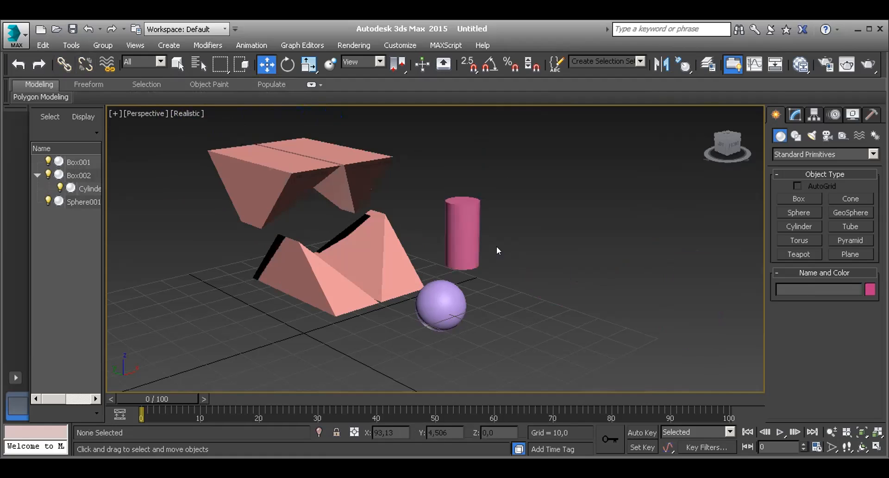
left_click(463, 231)
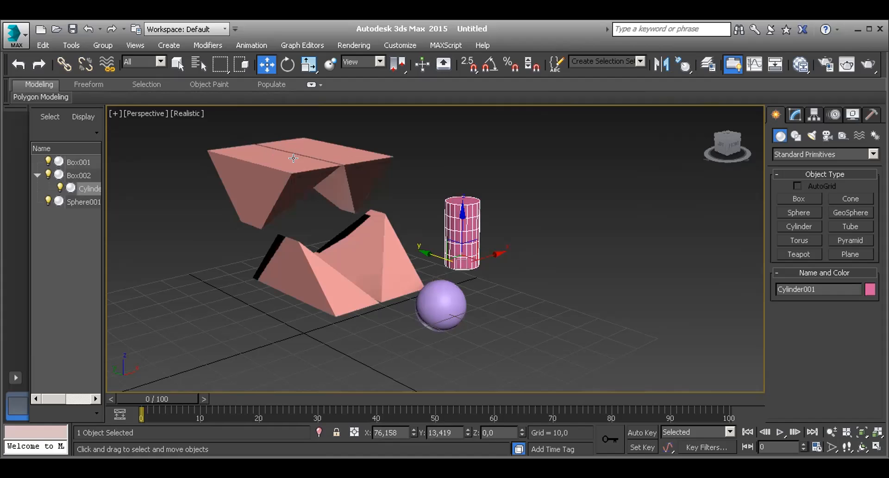
left_click(293, 157)
left_click_drag(278, 145, 483, 137)
key("ctrl+z")
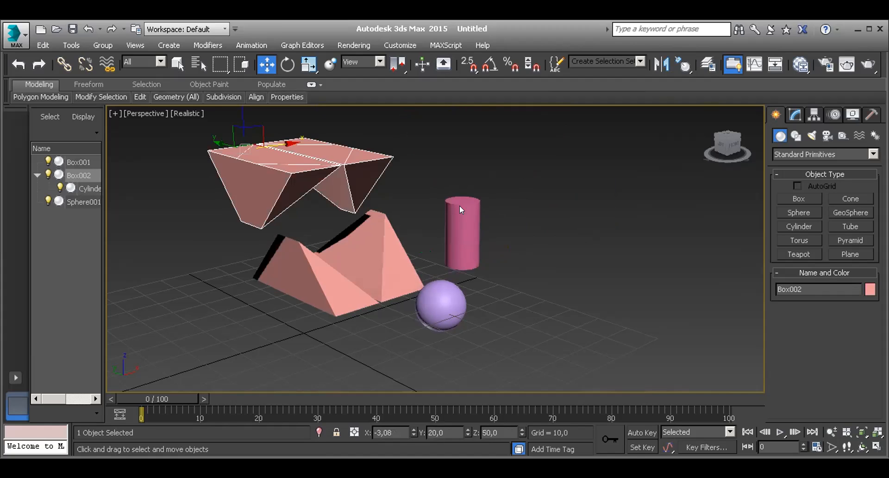
Step: Select the upper box and the cylinder together and unlink them
left_click(462, 217, "ctrl")
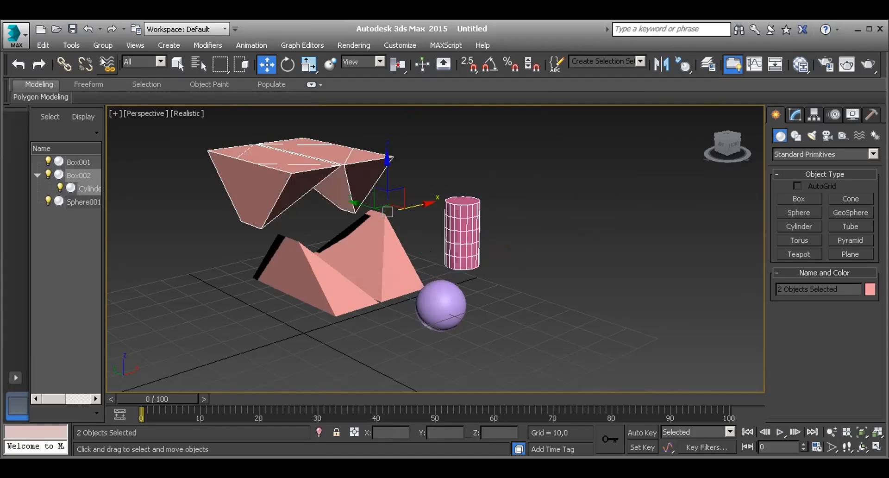
left_click(87, 65)
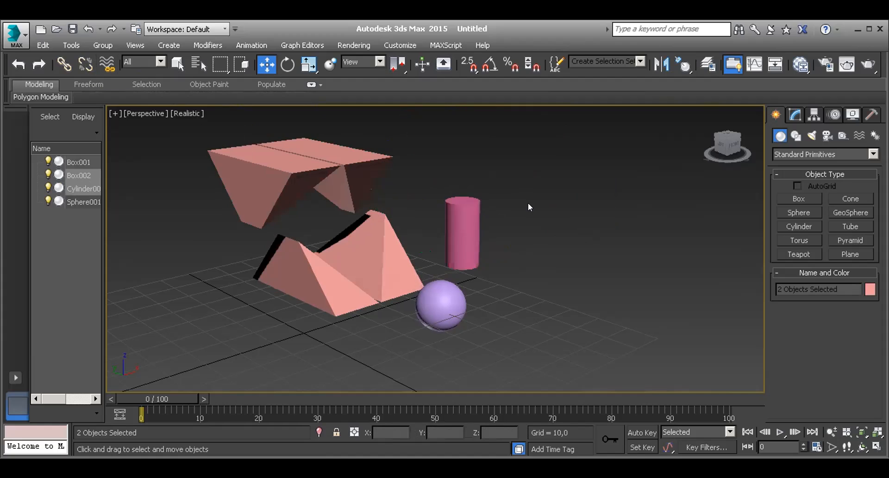
left_click(462, 218)
Step: Link the cylinder to the lower box as its child
left_click(368, 178)
left_click(388, 239, "ctrl")
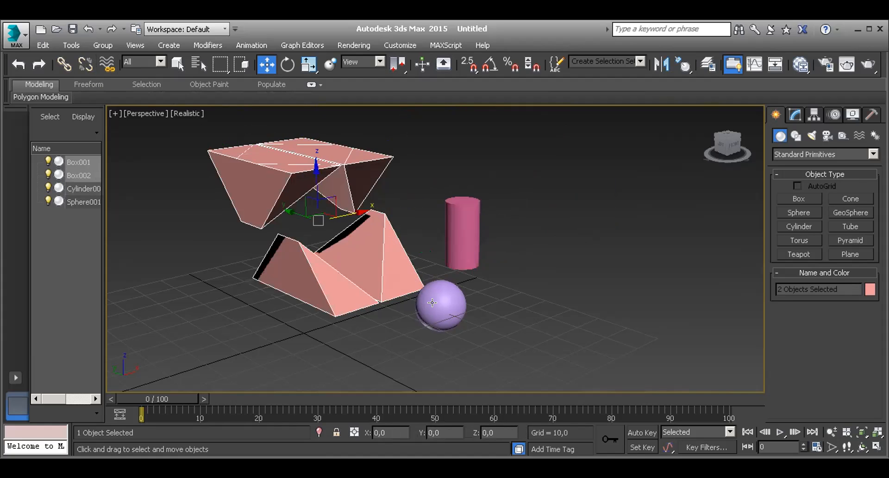
left_click(450, 310, "ctrl")
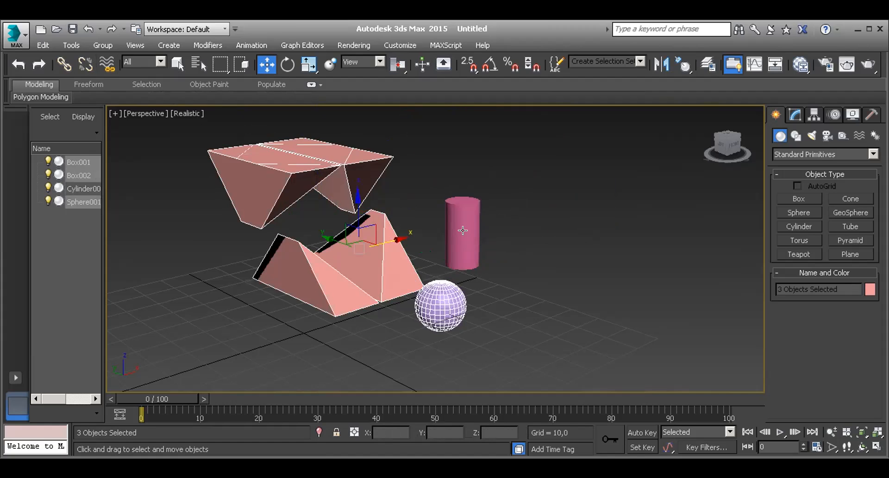
left_click(64, 63)
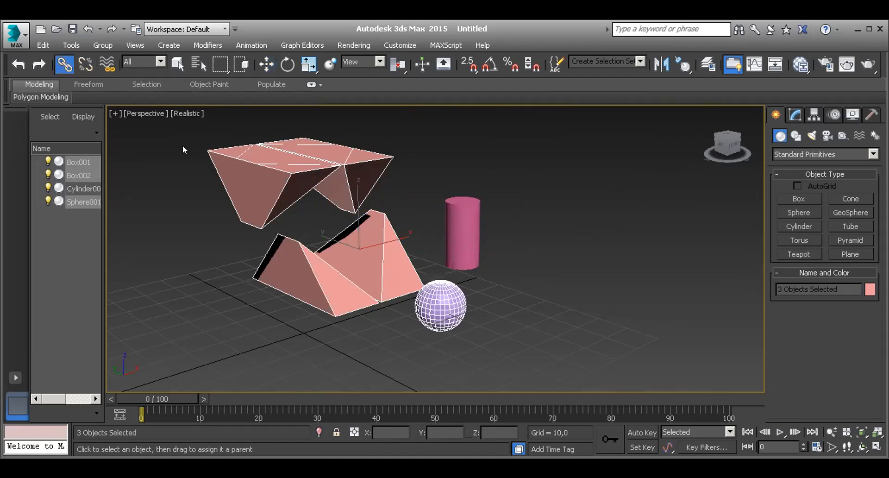
left_click(460, 209)
left_click_drag(438, 235, 381, 260)
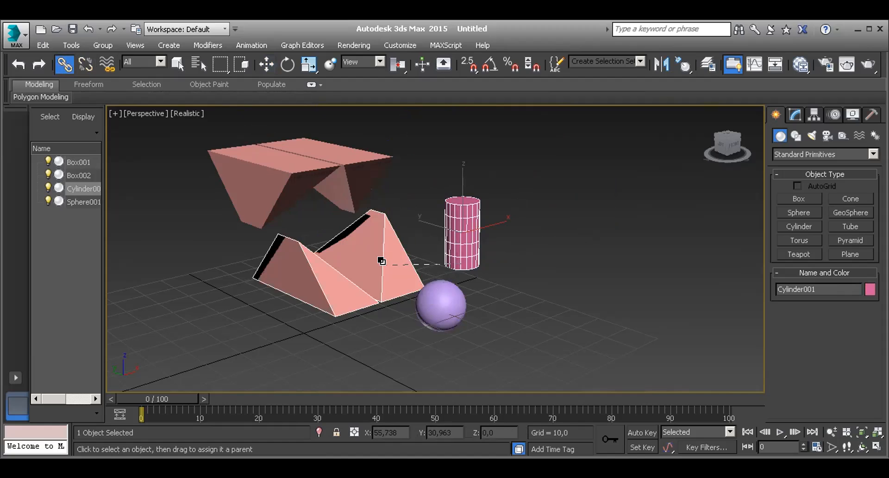
left_click(267, 68)
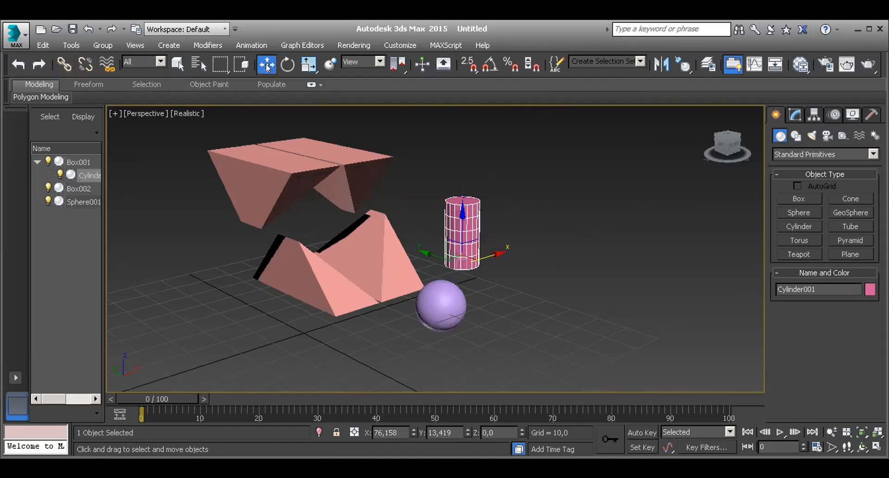
left_click(457, 253)
left_click(456, 253)
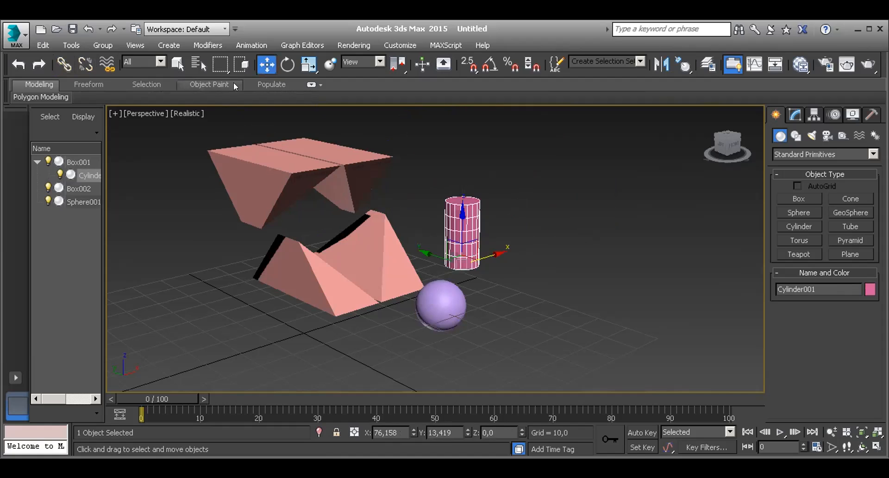
Step: Relink the cylinder to the upper box instead of the lower one
left_click(64, 64)
left_click_drag(443, 223, 309, 180)
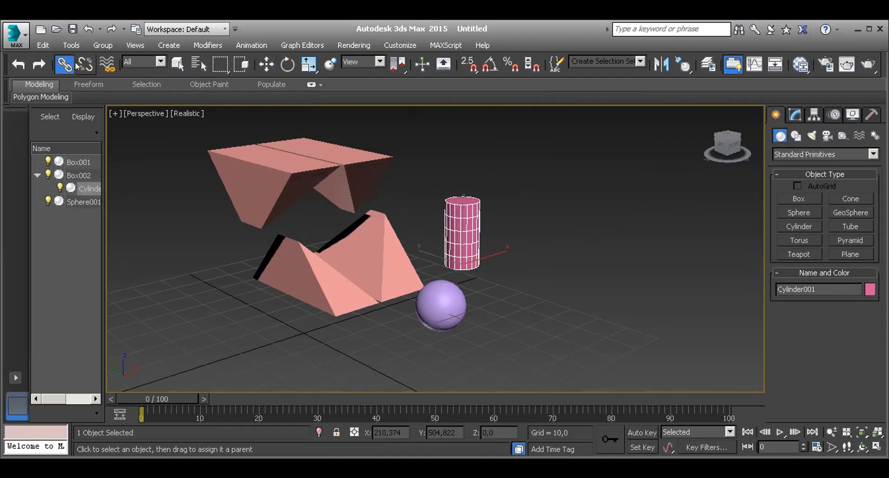
left_click(267, 64)
Step: Try moving the upper box, the lower box and the sphere one at a time, undo the moves, and clear the selection
left_click_drag(314, 143, 295, 175)
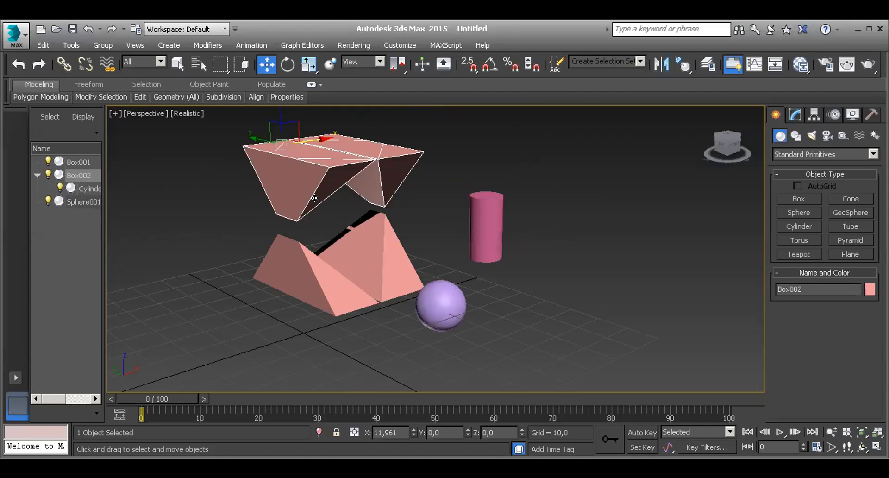
left_click_drag(327, 297, 524, 250)
key("ctrl+z")
left_click(425, 302)
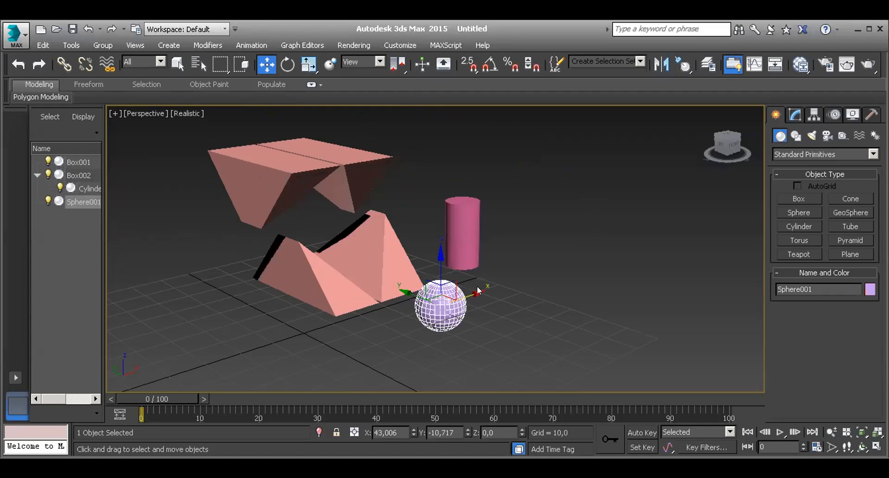
left_click_drag(474, 292, 687, 233)
key("ctrl+z")
left_click(618, 287)
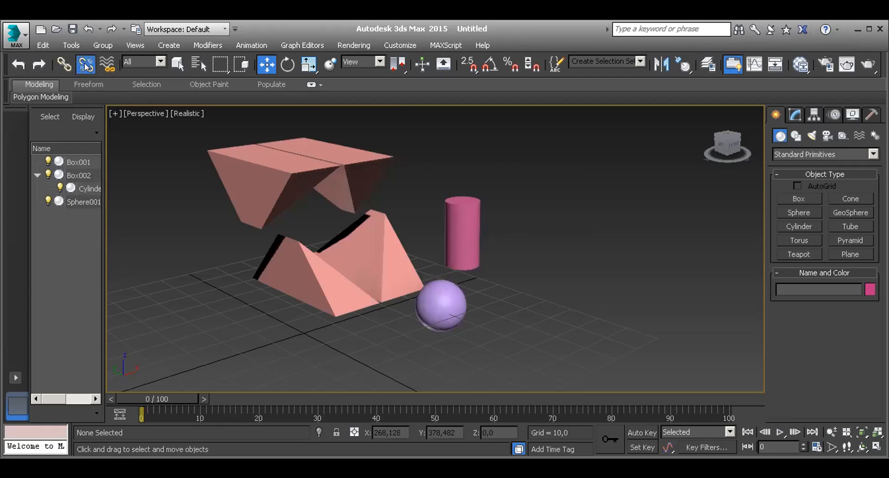
Step: Move the upper box together with its linked cylinder a short distance along the X axis
left_click_drag(314, 146, 339, 196)
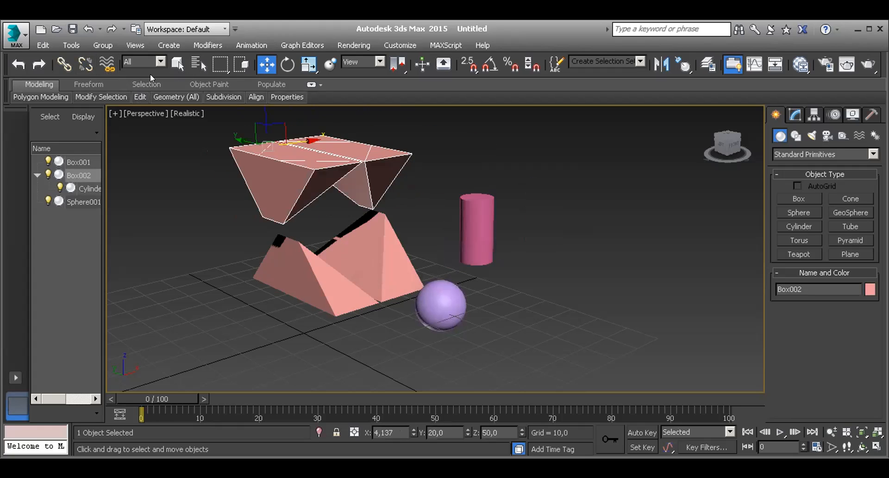
left_click(545, 192)
left_click(366, 164)
left_click_drag(315, 147, 266, 160)
Step: Add the cylinder to the upper box selection, unlink both objects, and clear the selection
left_click(472, 223, "ctrl")
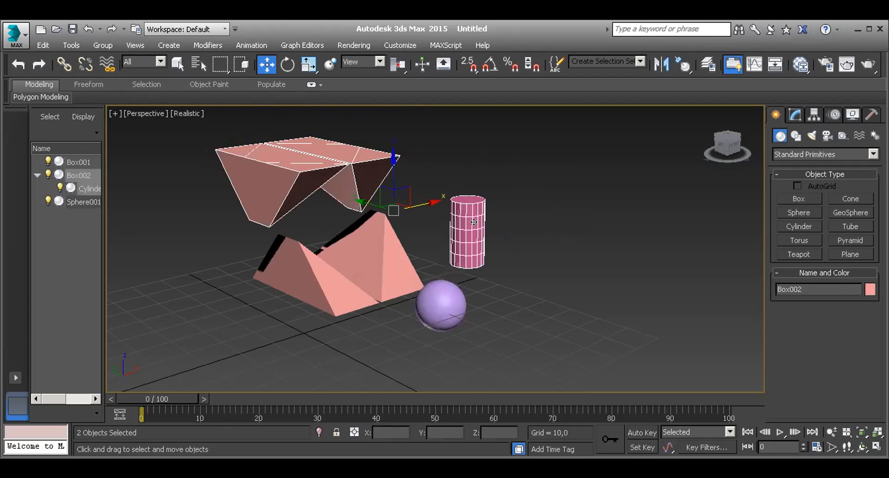
left_click(84, 66)
left_click(403, 163)
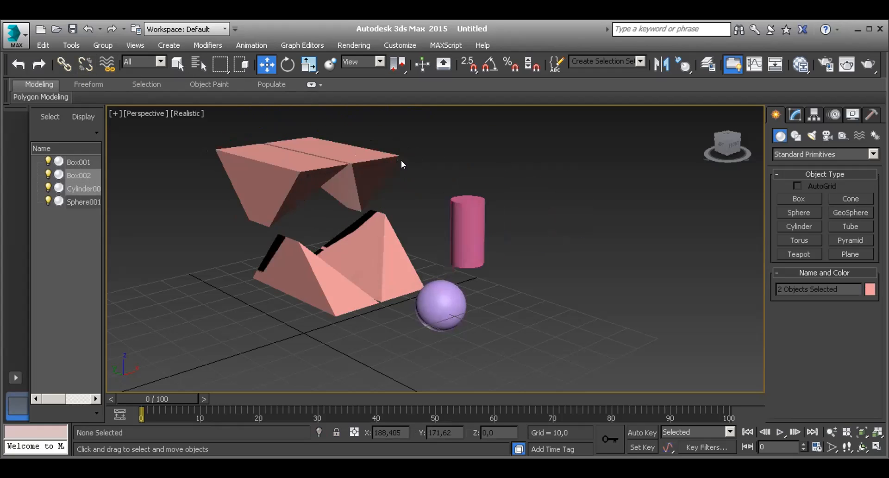
Step: Try moving the unlinked upper box on its own along the X axis, restore its position, and deselect it
left_click(361, 156)
left_click_drag(290, 138, 196, 131)
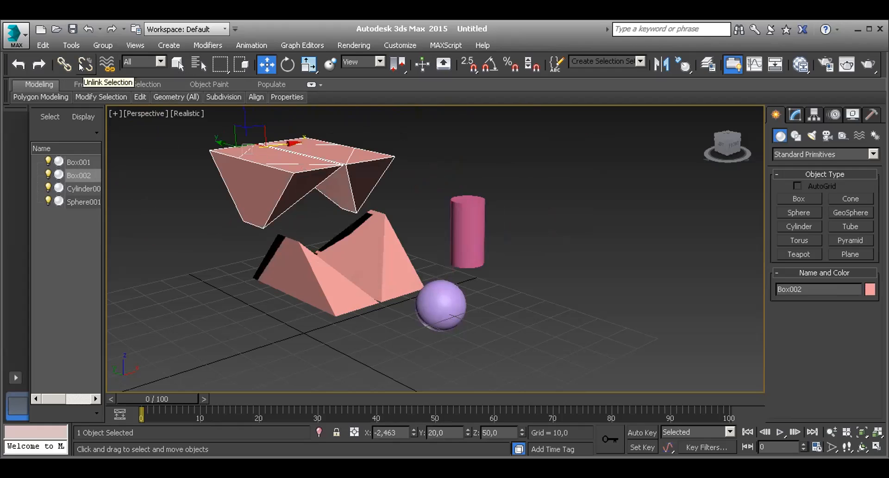
left_click(466, 173)
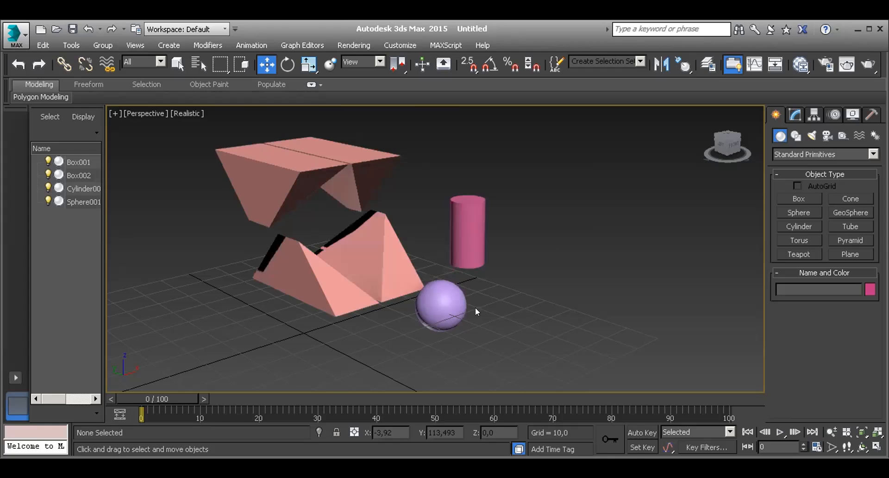
left_click(442, 294)
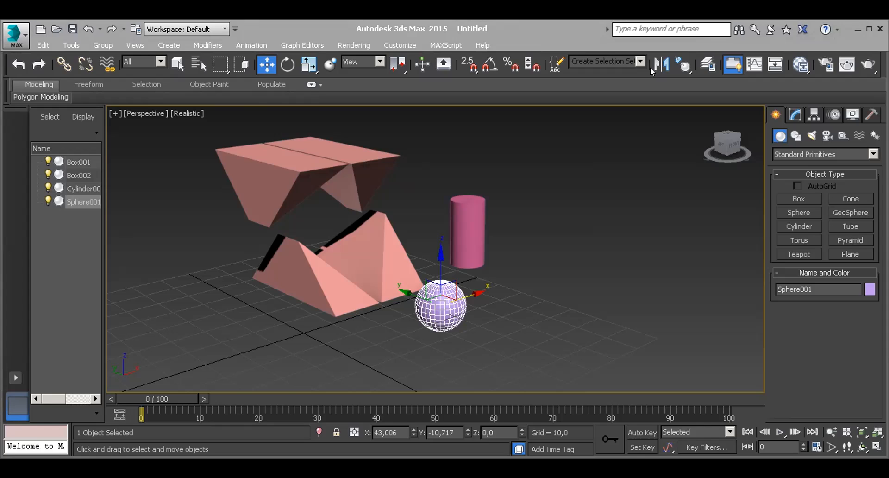
left_click(870, 29)
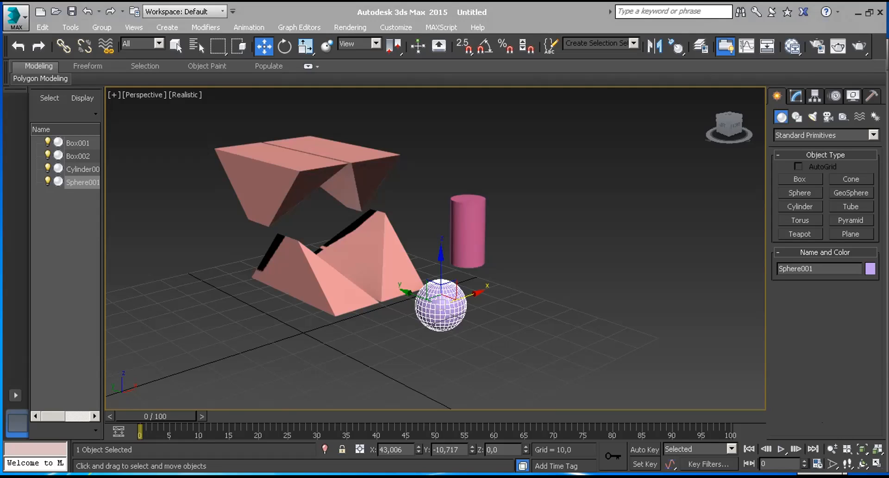
left_click(819, 477)
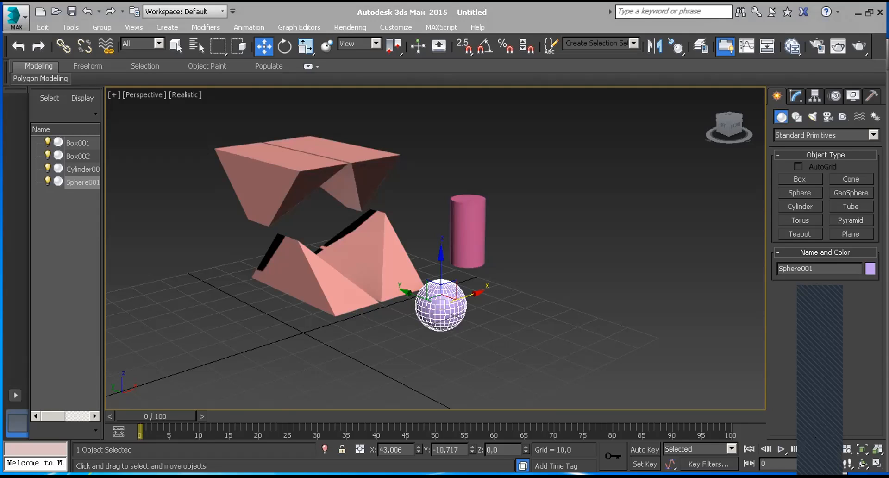
left_click(819, 477)
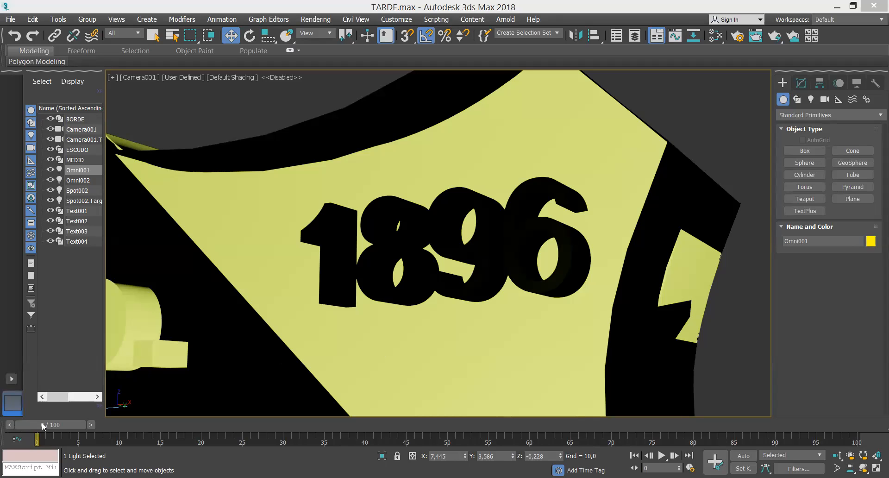
Step: At frame 43 in TARDE.max, move the Spot002 light to X 0,572 and the Omni002 light to X 1,083, Y 4,076, Z -2,544
left_click_drag(44, 421, 380, 415)
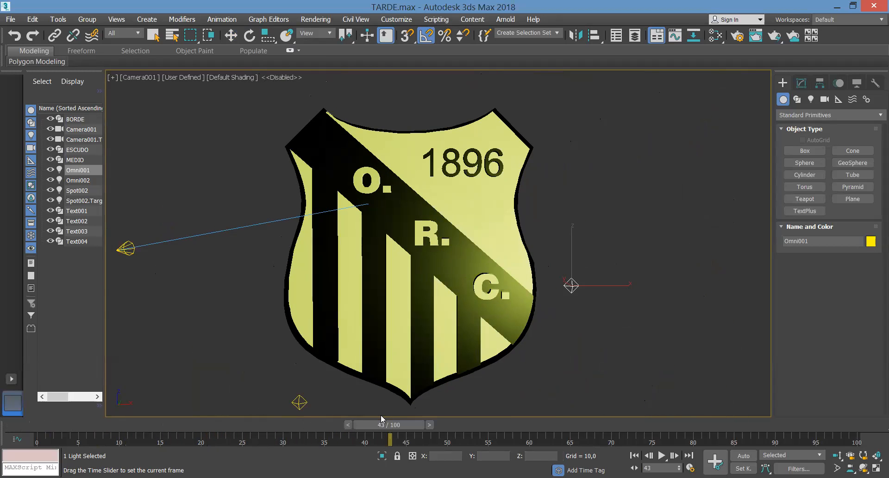
key("w")
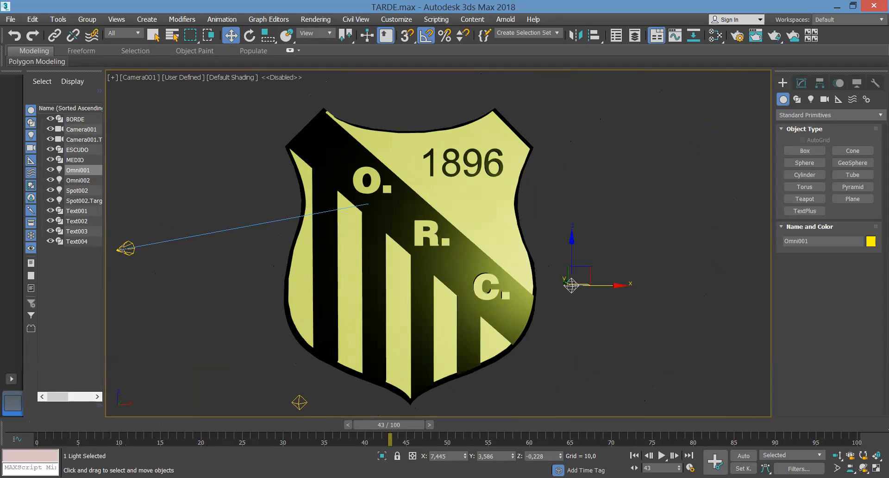
left_click(124, 248)
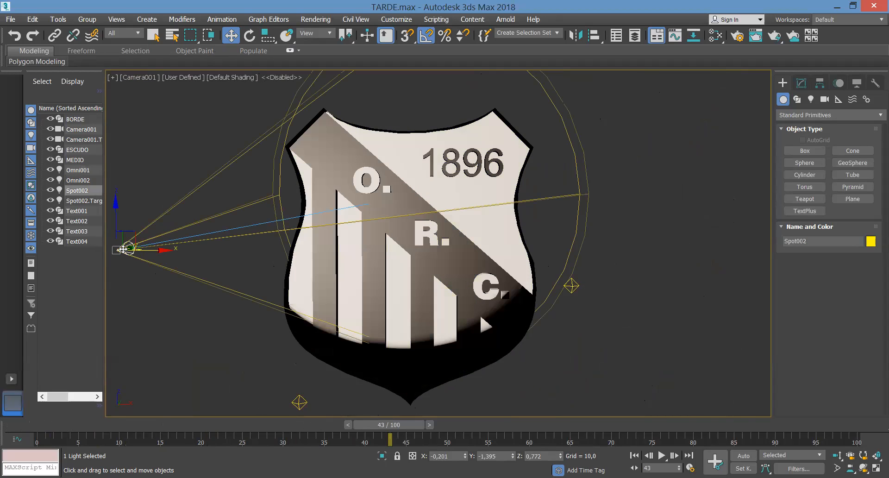
left_click_drag(124, 248, 172, 204)
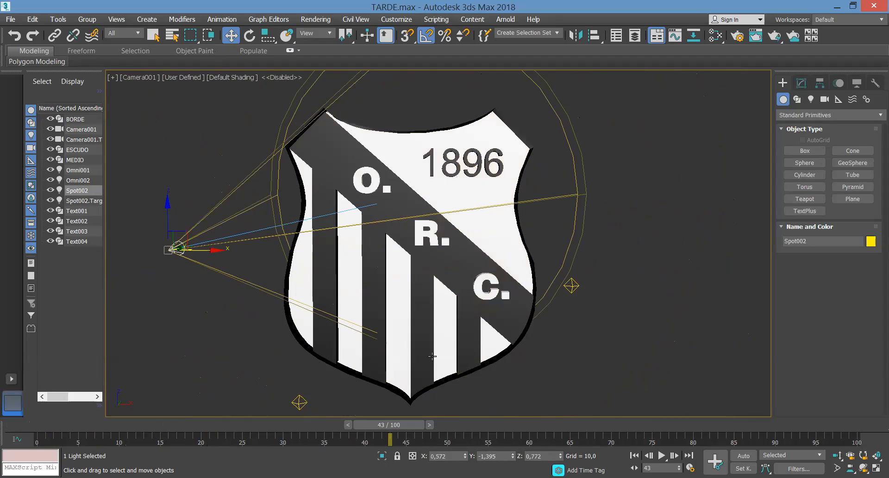
left_click_drag(298, 405, 274, 377)
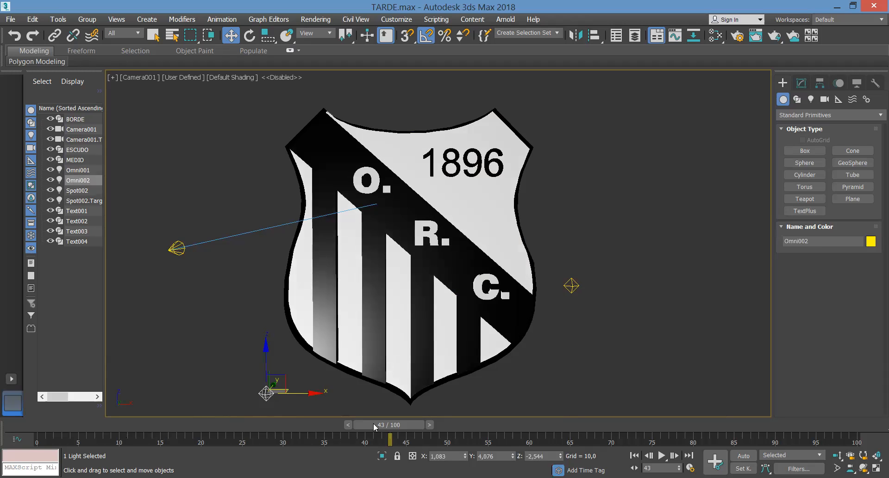
Step: Return to frame 0 and scrub the camera animation forward to frame 32 to check the shield's lighting
left_click(43, 430)
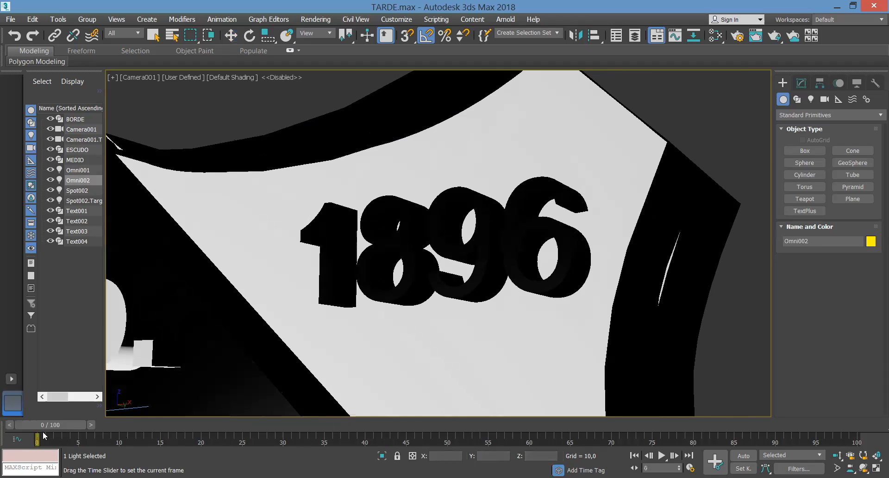
key("w")
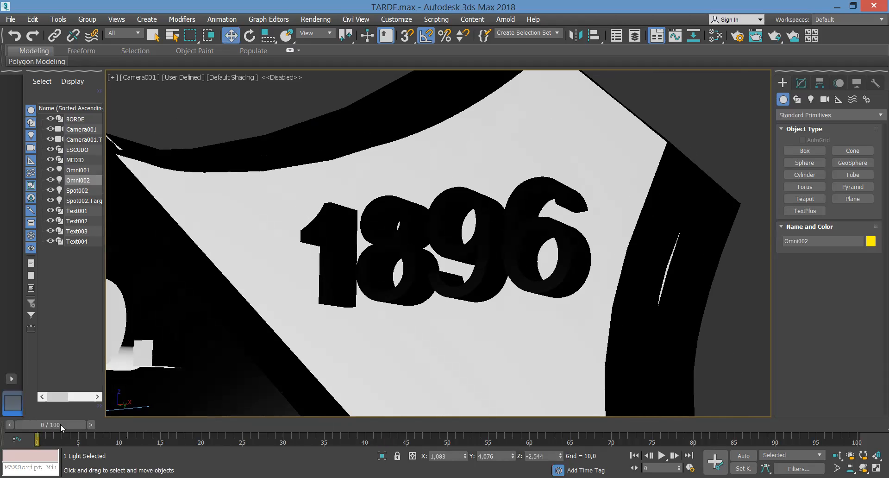
left_click_drag(83, 424, 330, 423)
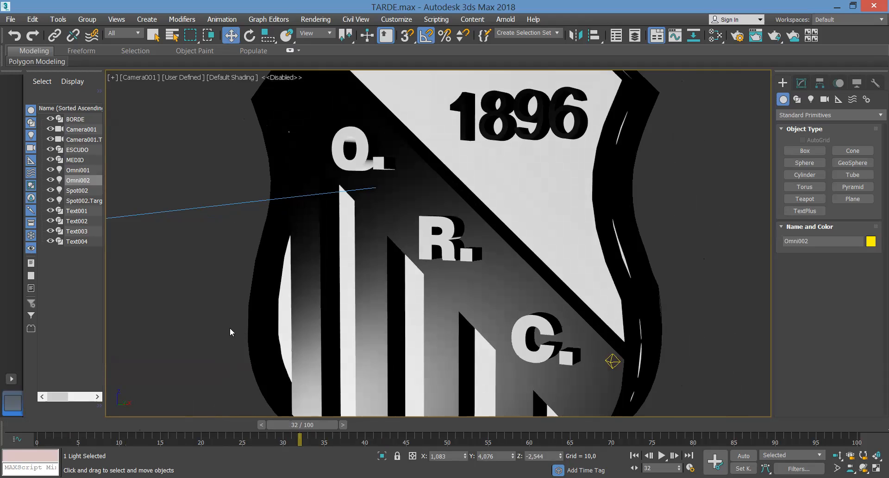
Step: Move the Spot002 light in the top view to X 4,246, Y -0,229, centred in front of the shield, and check it through Camera001
key("t")
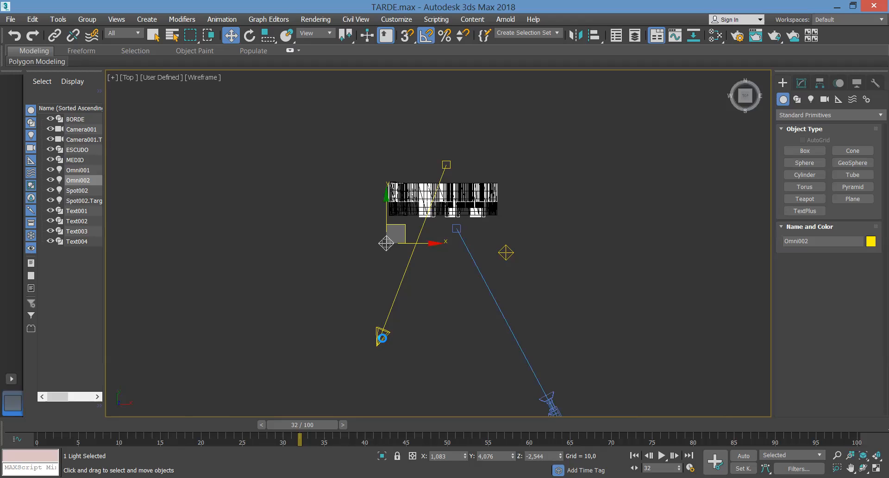
left_click(386, 334)
left_click_drag(385, 333, 451, 317)
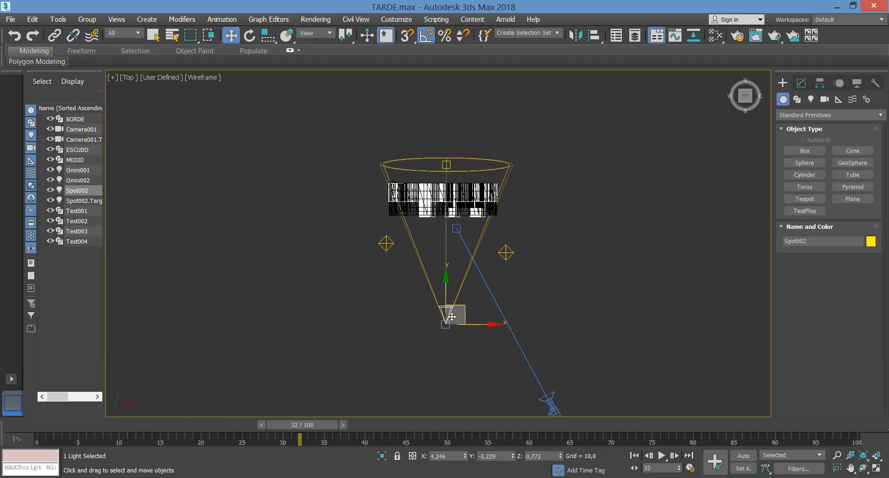
key("f")
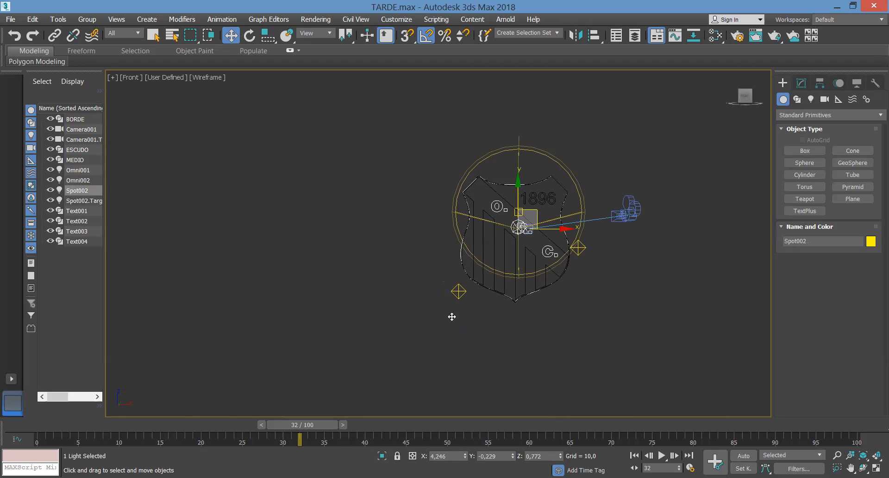
key("c")
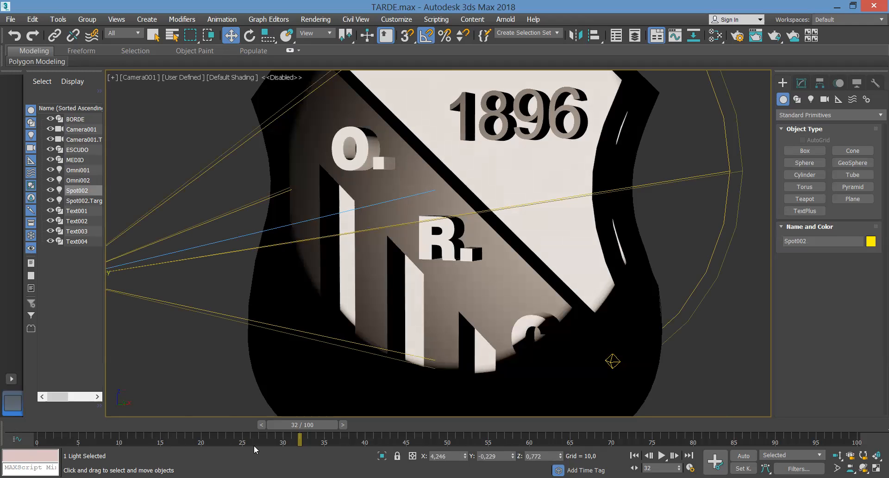
Step: Go back to frame 0, select Camera001 in the top view, and return to the camera view
left_click_drag(281, 427, 1, 420)
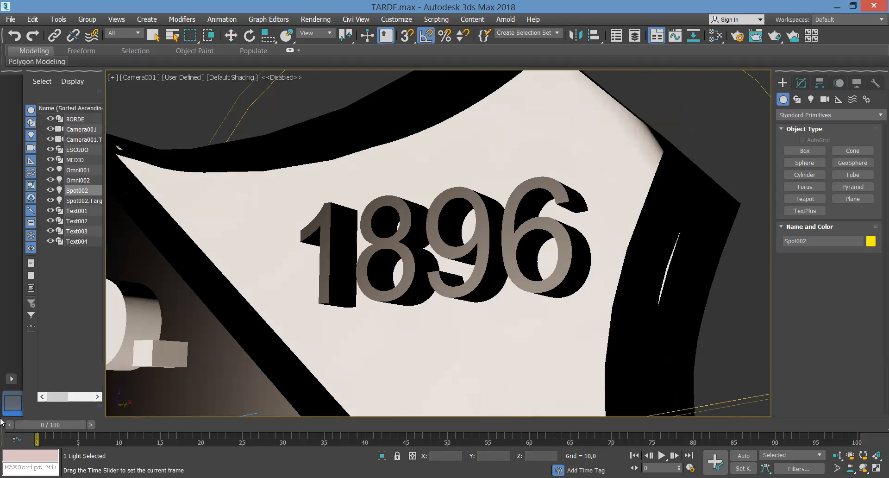
key("w")
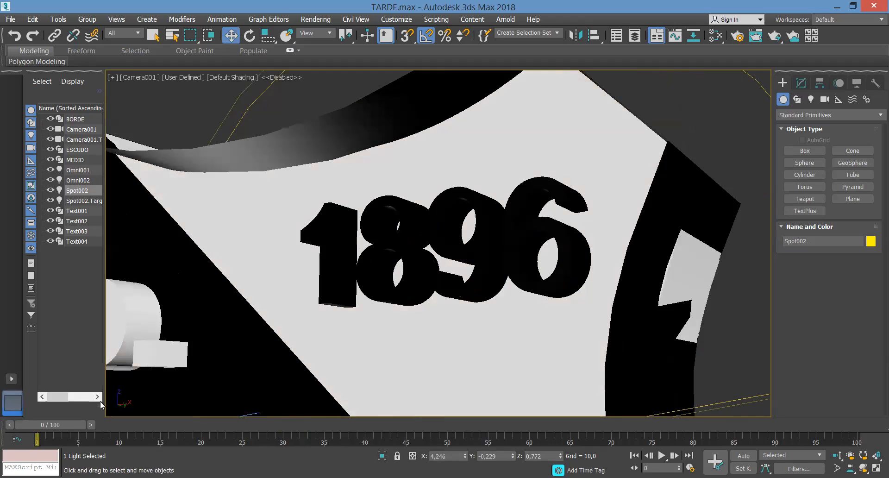
key("t")
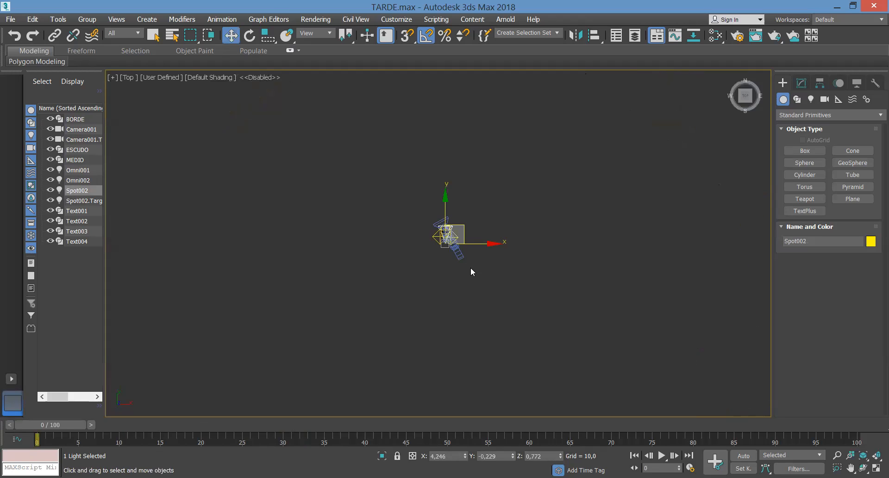
left_click(403, 229)
scroll(512, 243, "up", 5)
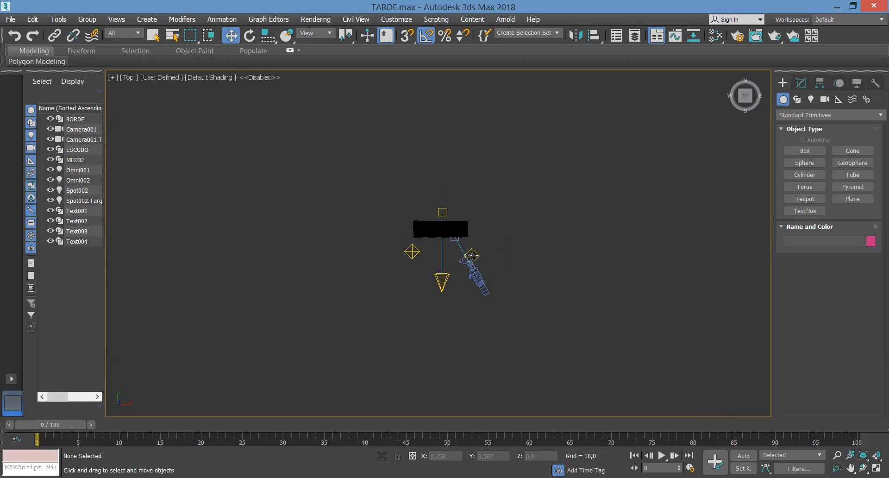
left_click(471, 255)
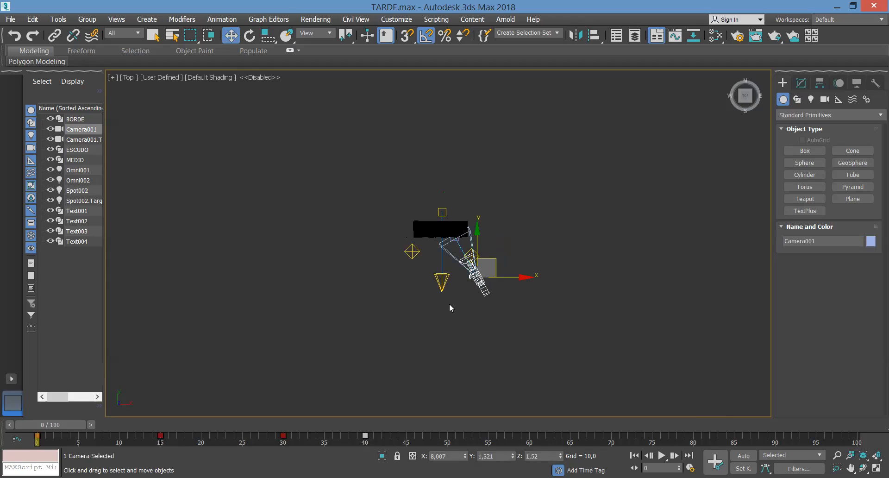
key("c")
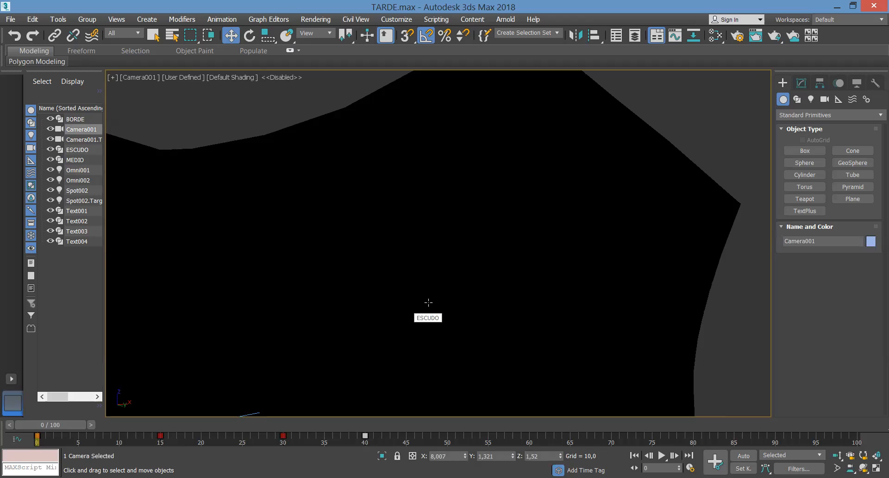
Step: Render the Camera001 view at frame 0, inspect the image enlarged, and close the render window
key("shift+q")
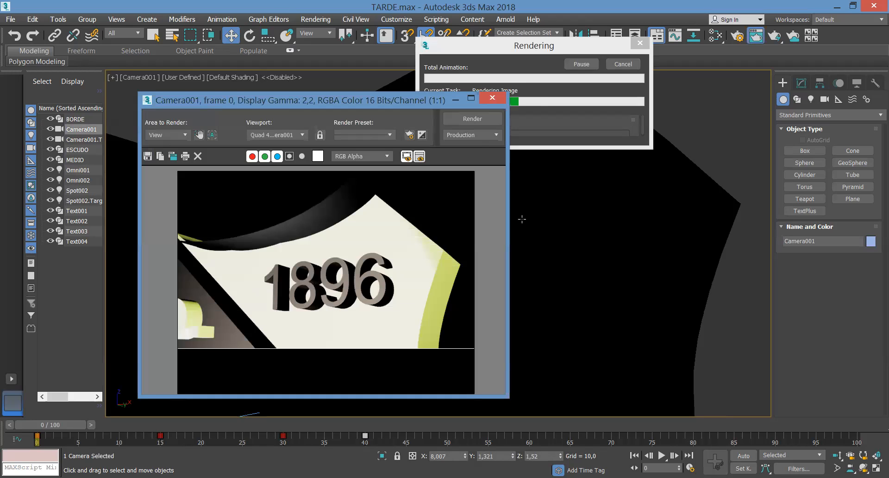
left_click(470, 98)
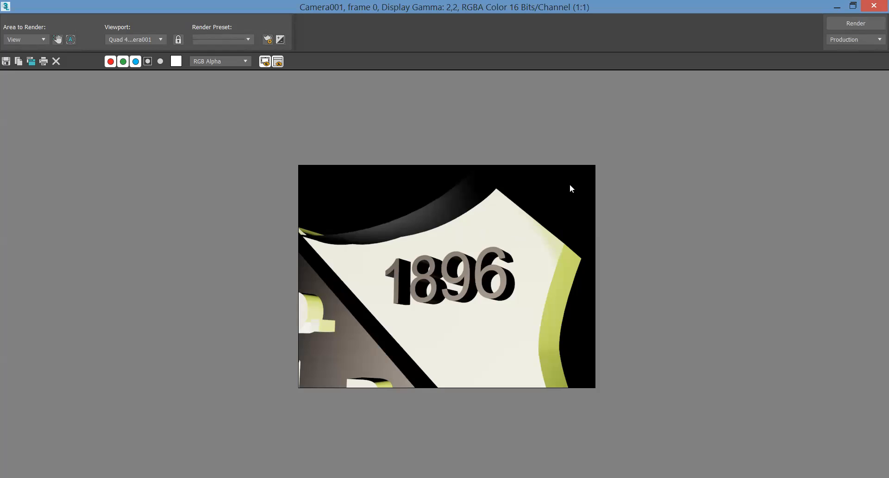
left_click(855, 5)
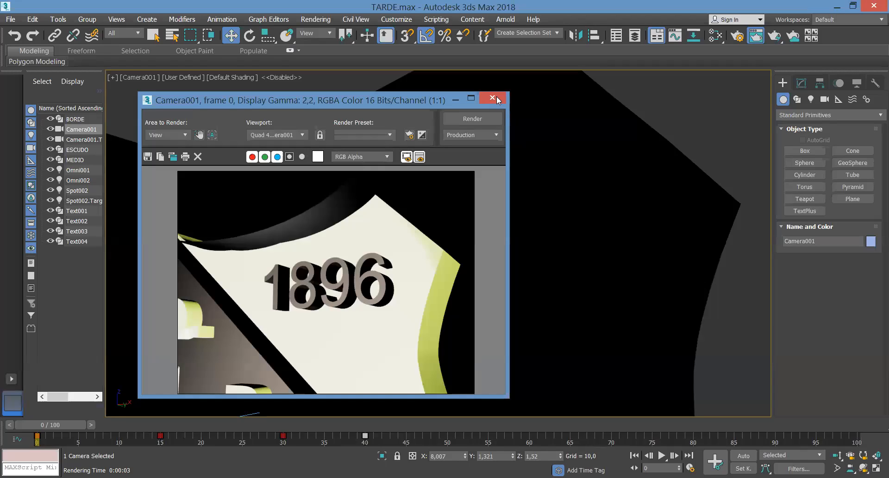
left_click(495, 98)
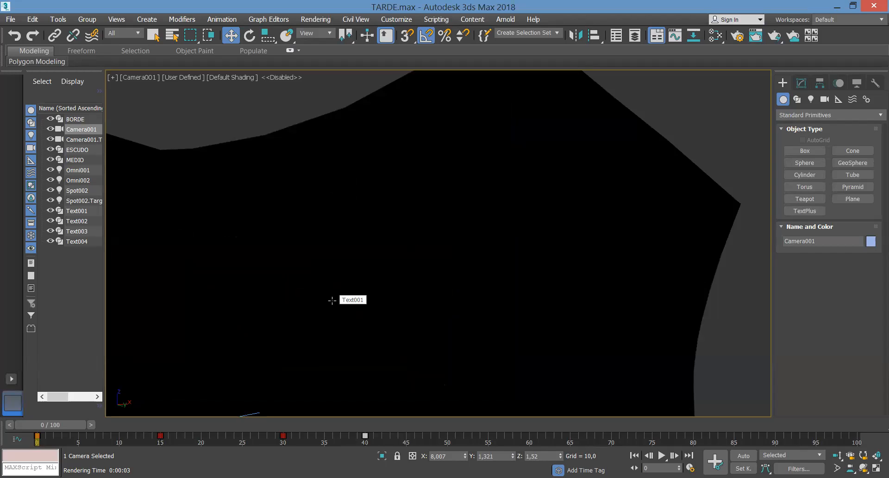
type("xxxxxxxxxxxxxx")
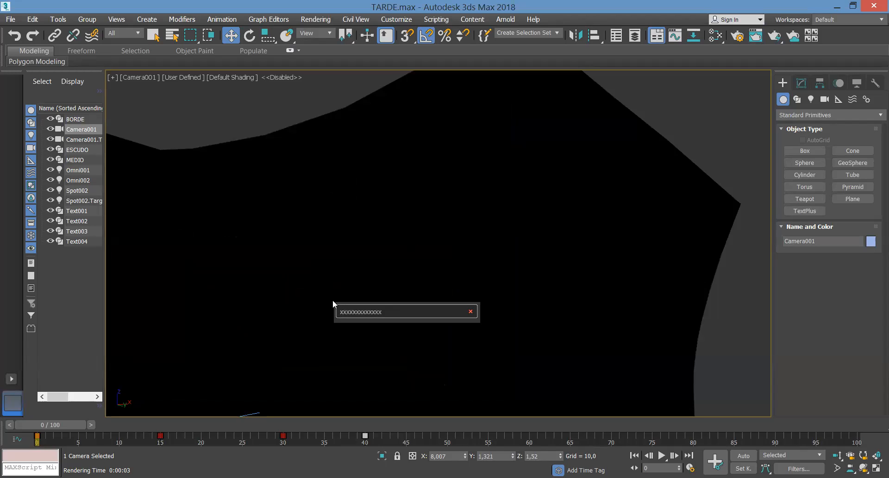
key("BackSpace")
key("BackSpace")
key("BackSpace")
key("BackSpace")
key("BackSpace")
key("BackSpace")
key("BackSpace")
key("BackSpace")
key("BackSpace")
key("BackSpace")
key("BackSpace")
key("BackSpace")
key("BackSpace")
key("BackSpace")
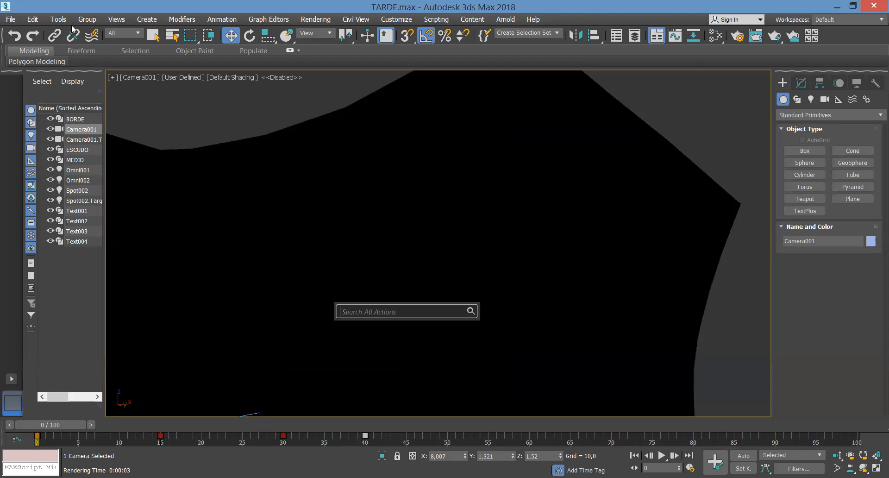
left_click(835, 50)
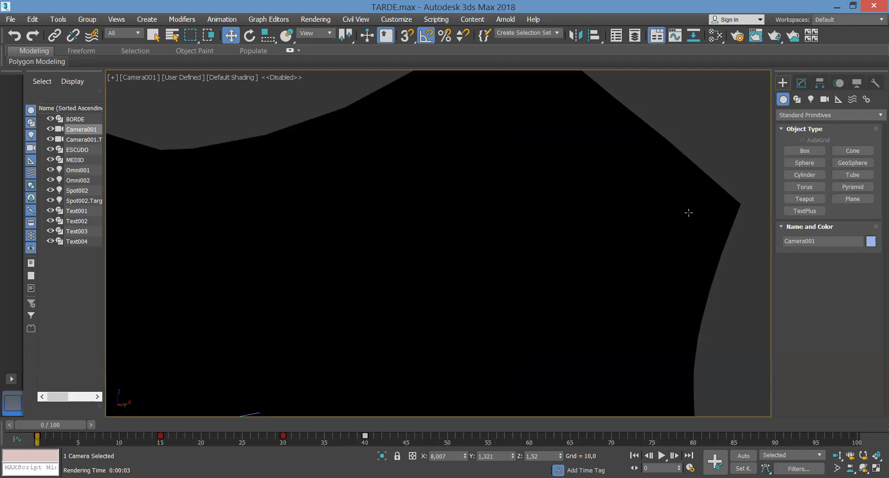
Step: Select the Omni001 light in the left view and check its placement from the front and camera views
key("l")
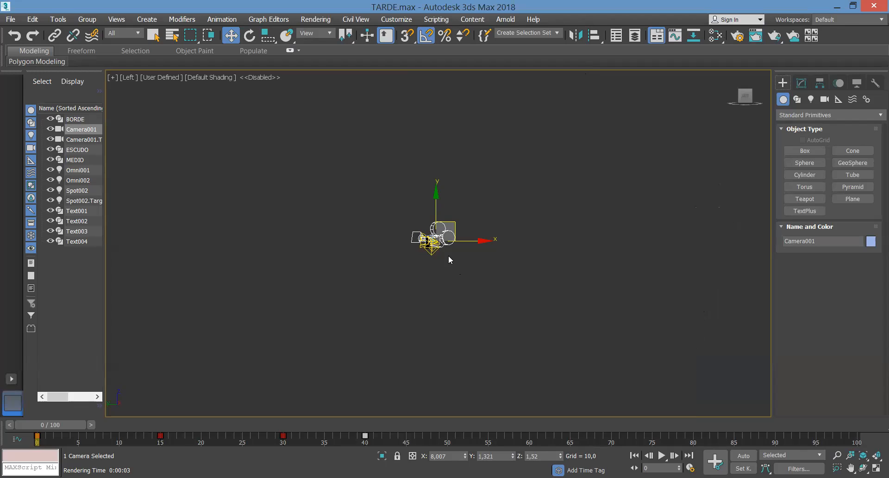
left_click(448, 255)
scroll(448, 255, "up", 5)
scroll(350, 208, "up", 3)
scroll(379, 215, "up", 2)
scroll(446, 241, "up", 2)
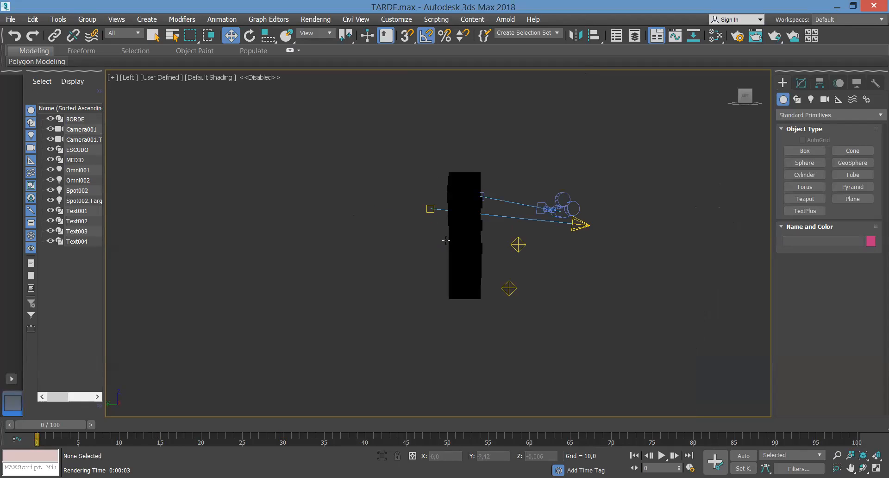
left_click(518, 244)
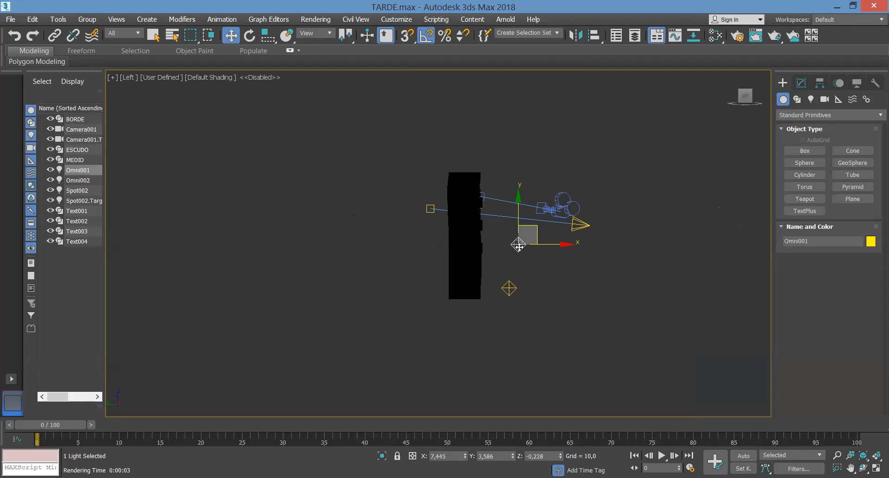
key("f")
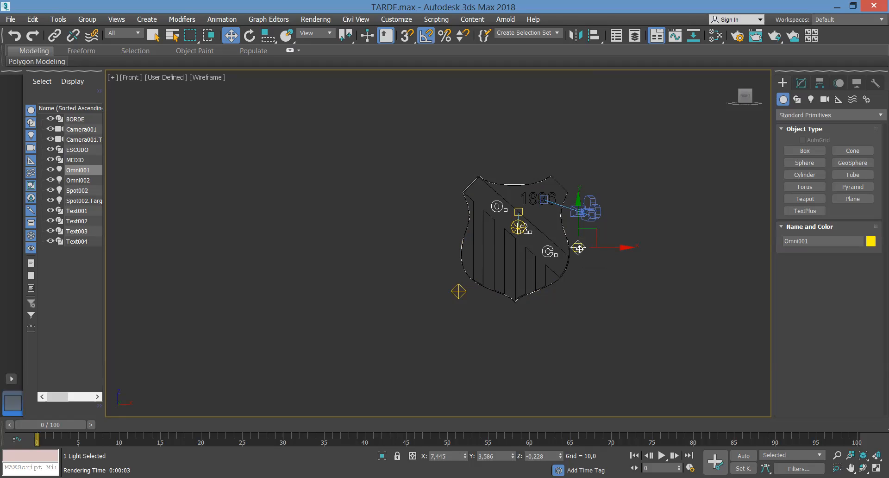
key("c")
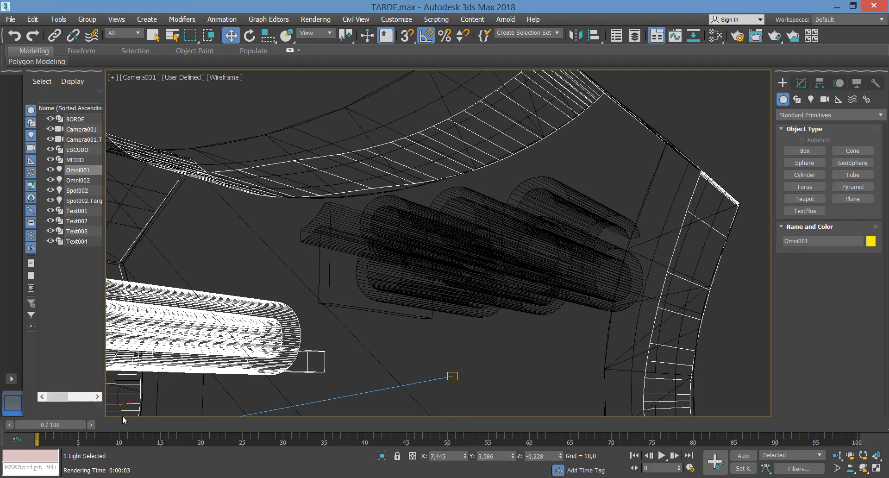
Step: Scrub through the camera animation, return to frame 0, and restore the multi-viewport layout
left_click_drag(146, 425, 786, 452)
key("Home")
key("w")
left_click(876, 467)
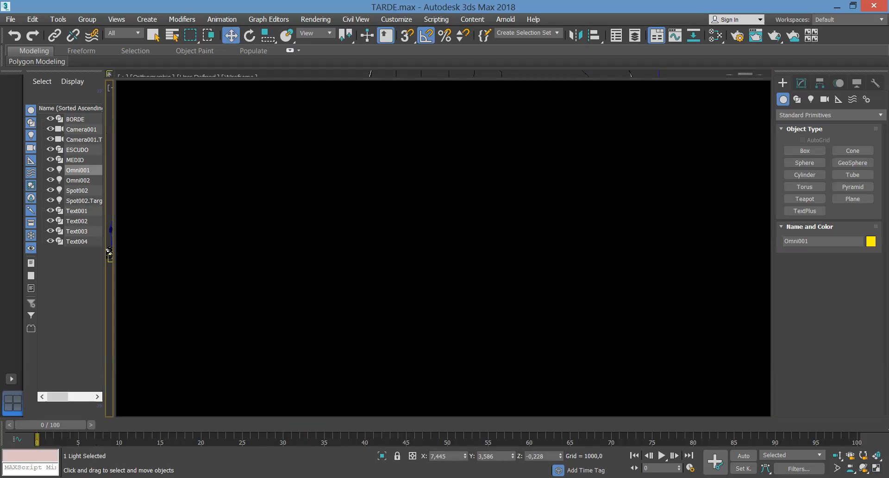
Step: Select the Omni002 light in the top view and examine its position relative to the shield in the front view
middle_click_drag(444, 248, 452, 250, "alt")
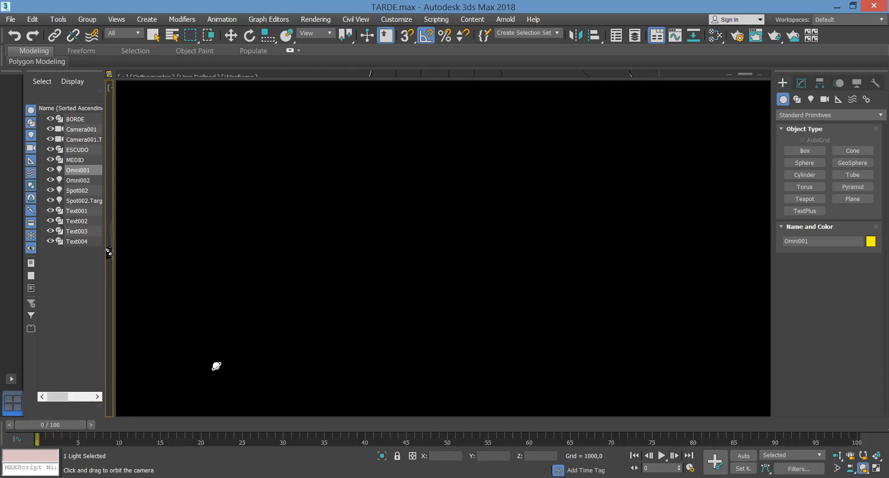
middle_click_drag(372, 311, 391, 308, "alt")
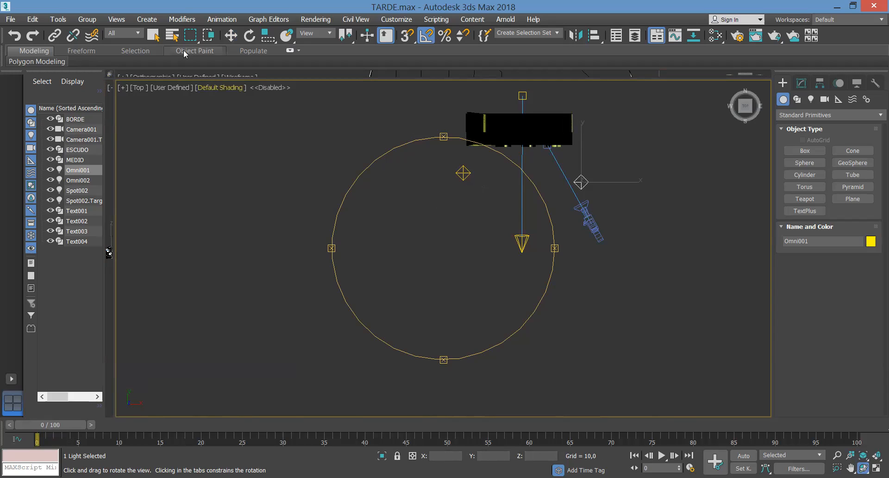
left_click(230, 35)
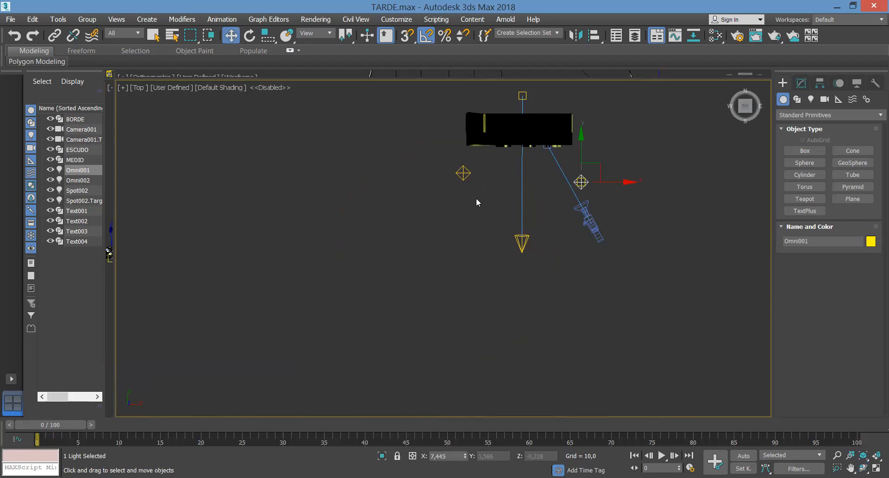
left_click(462, 172)
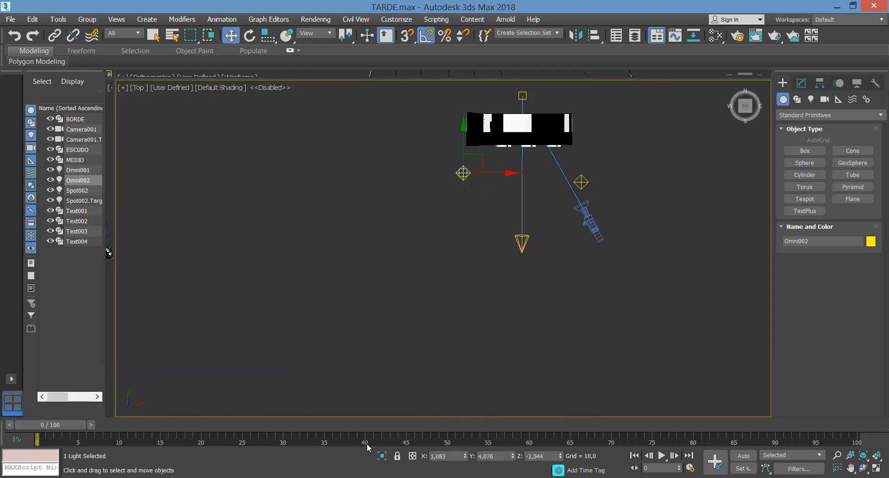
key("f")
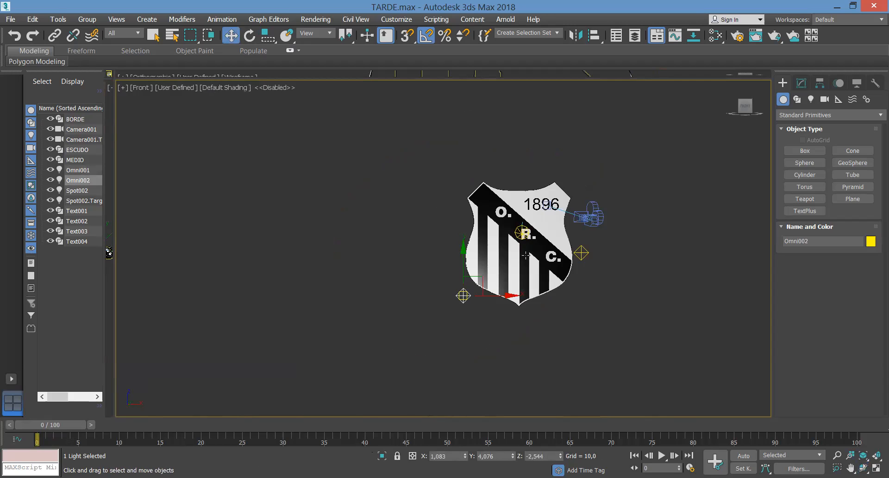
scroll(523, 263, "up", 3)
scroll(525, 255, "down", 2)
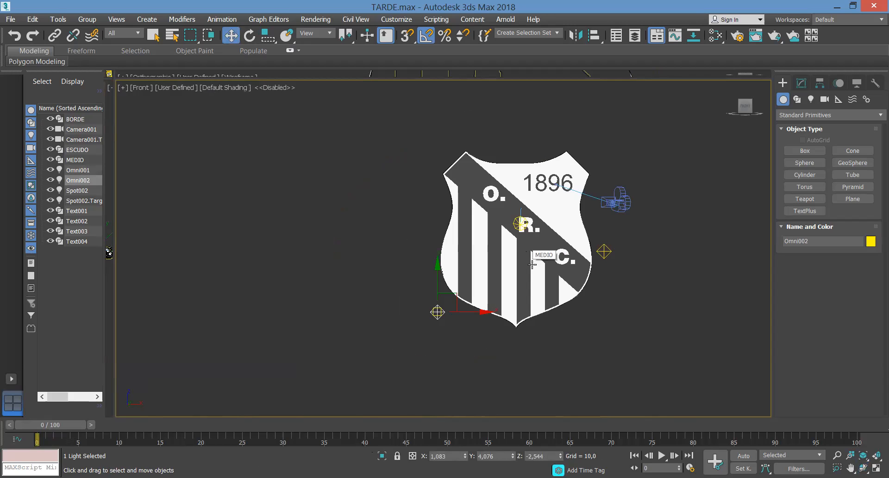
scroll(532, 263, "up", 2)
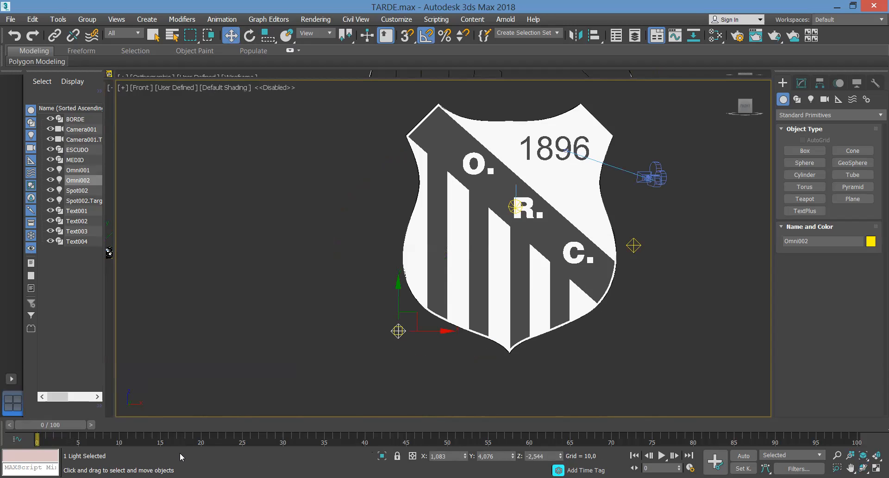
Step: Switch to the Camera001 view and scrub the animation from frame 0 to frame 36
key("c")
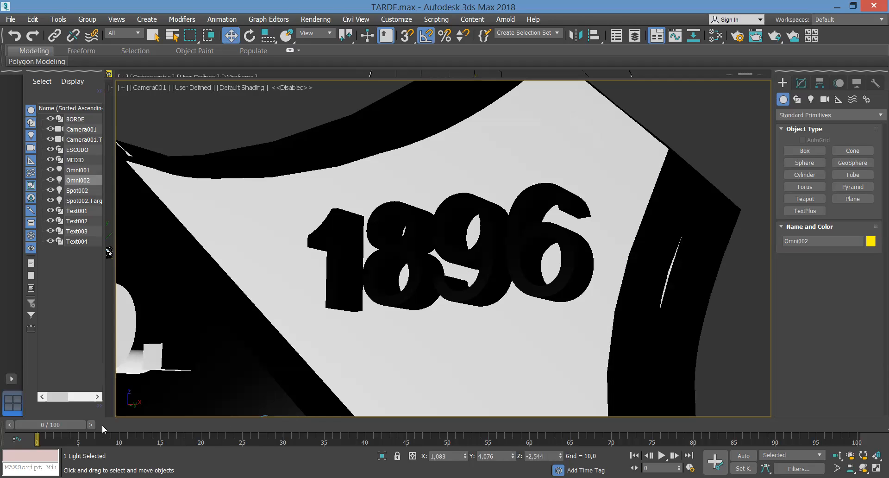
left_click_drag(75, 421, 142, 419)
left_click_drag(239, 409, 345, 401)
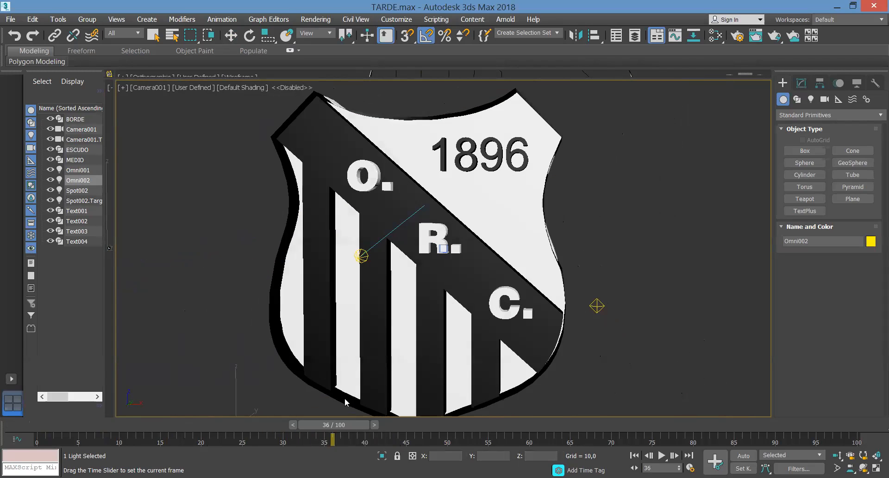
Step: Advance the Camera001 animation to frame 38 and keep the Move tool ready for the selected light
key("w")
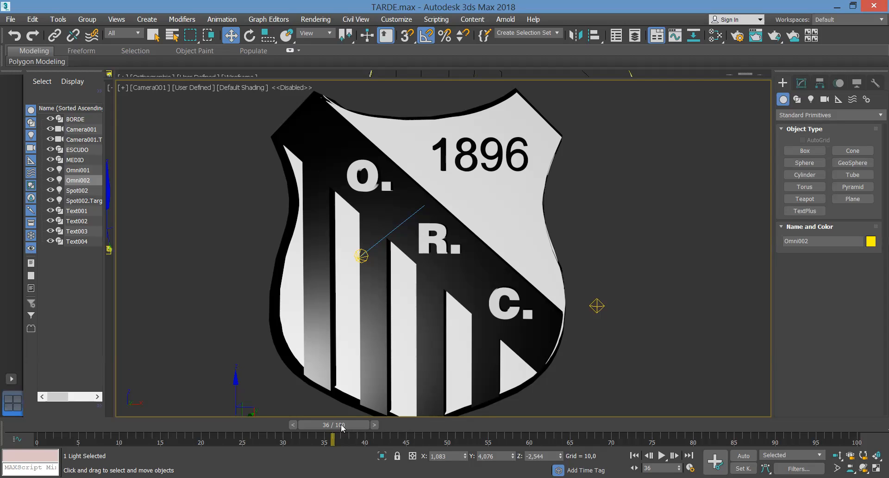
mouse_move(338, 428)
left_mouse_down()
mouse_move(317, 432)
mouse_move(353, 426)
left_mouse_up()
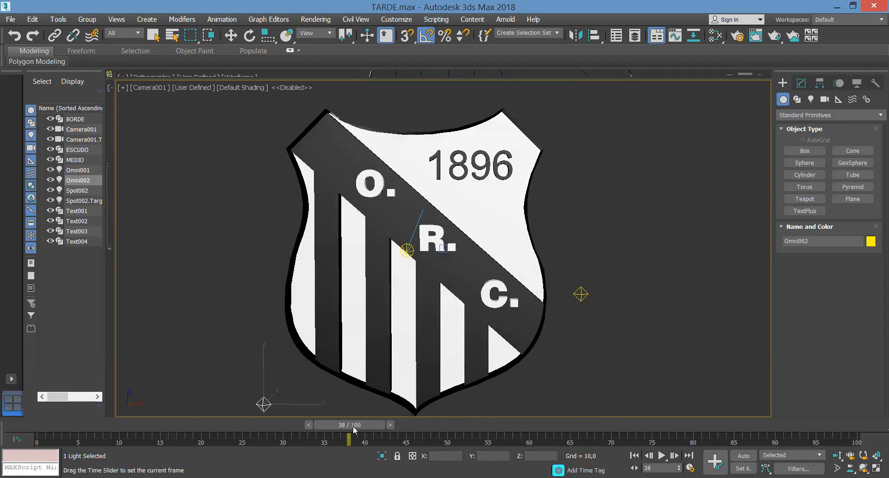
key("period")
key("w")
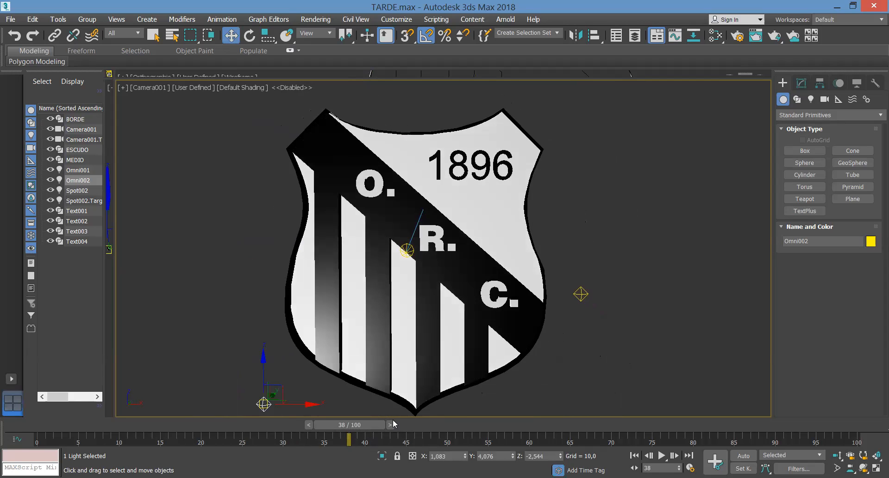
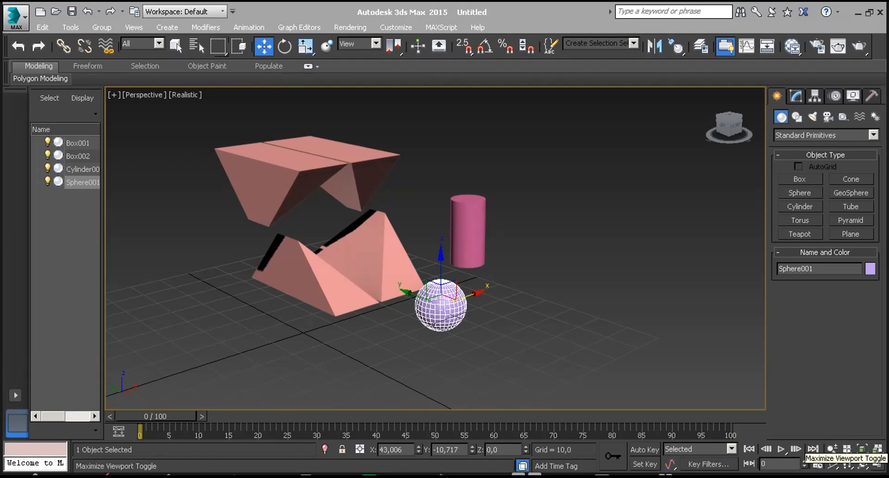
Step: Restore the four-viewport layout in the untitled primitives scene, clear the selection, and activate the orthographic viewports in turn
left_click(876, 462)
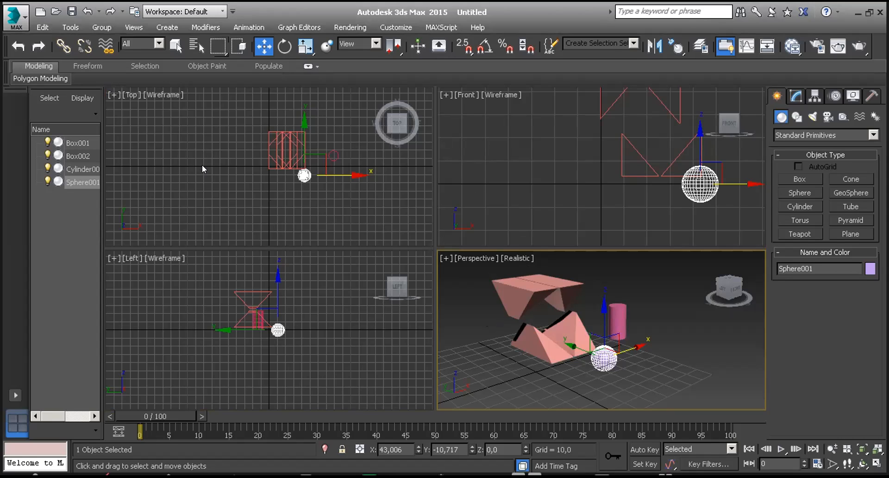
left_click(318, 193)
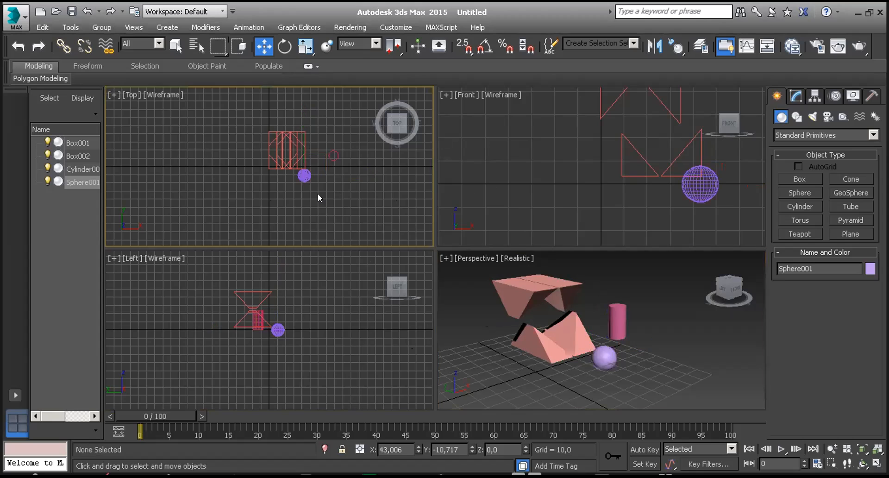
left_click(346, 326)
left_click(463, 205)
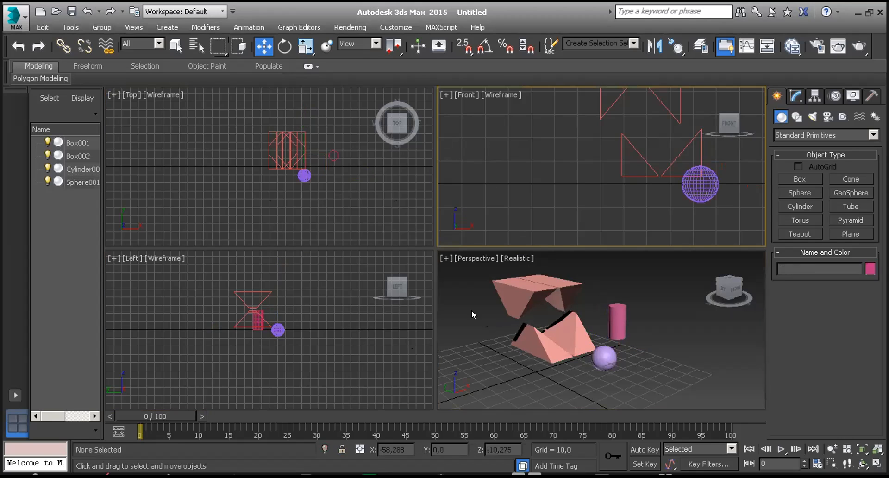
left_click(335, 306)
left_click(334, 220)
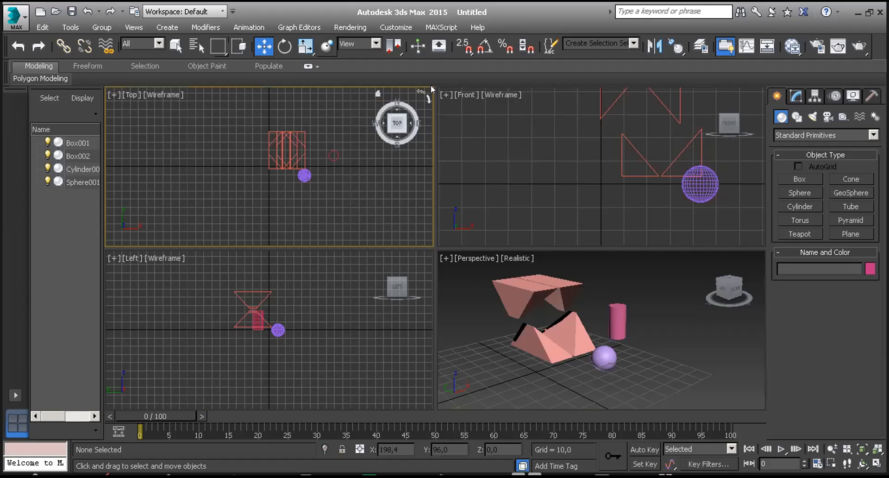
Step: Activate the Front viewport, maximize it, and return to the four-viewport layout
left_click(465, 184)
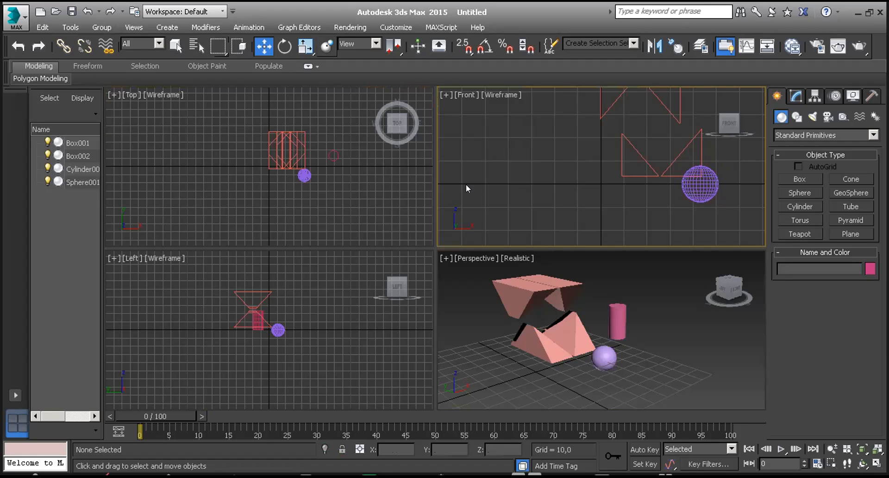
left_click(355, 298)
left_click(349, 228)
left_click(452, 204)
left_click(873, 460)
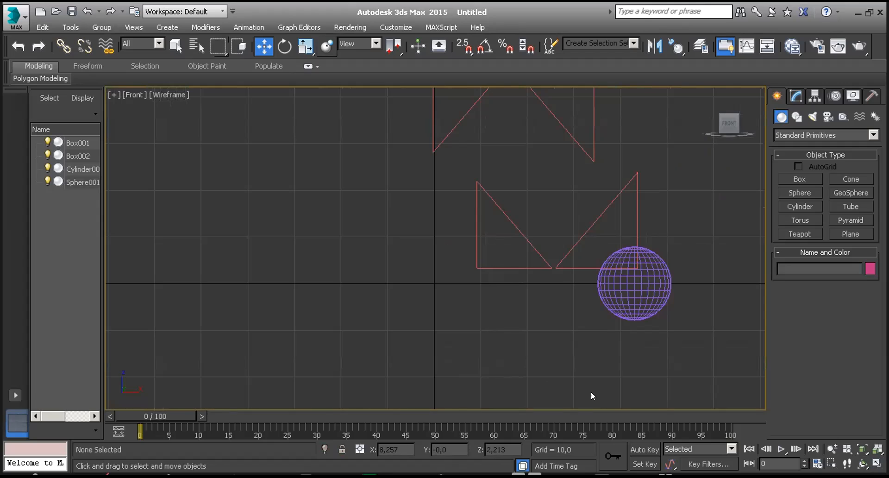
left_click(876, 463)
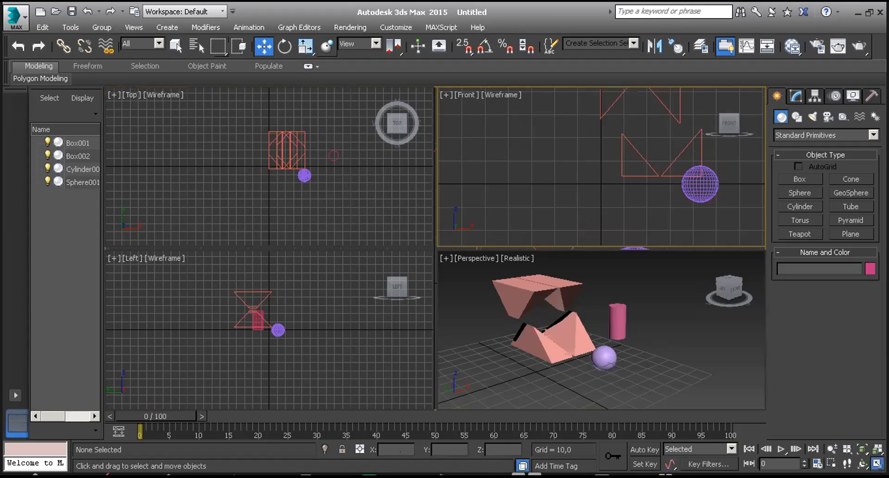
Step: Maximize the Perspective viewport and cycle it through the Front, Top, Left and Perspective views
left_click(679, 362)
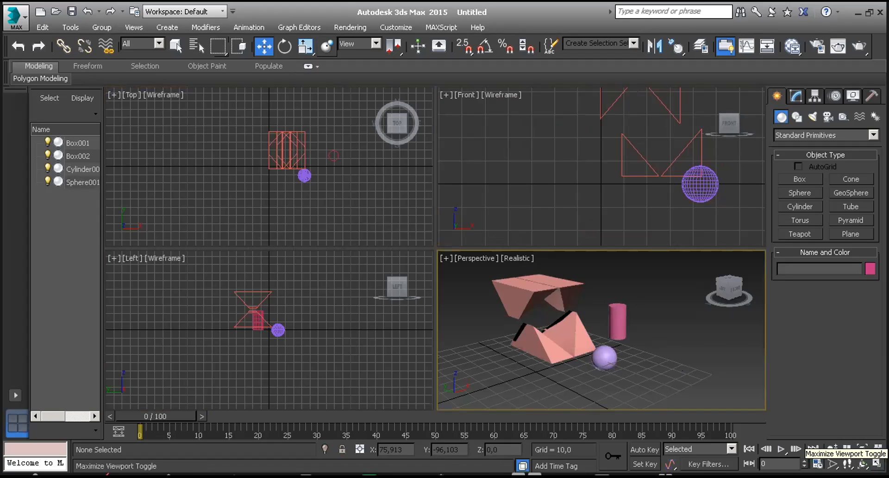
left_click(876, 462)
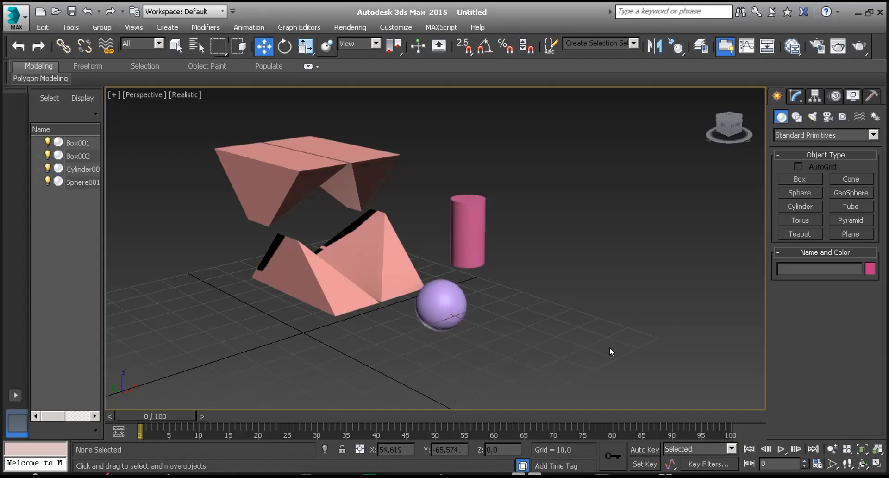
key("f")
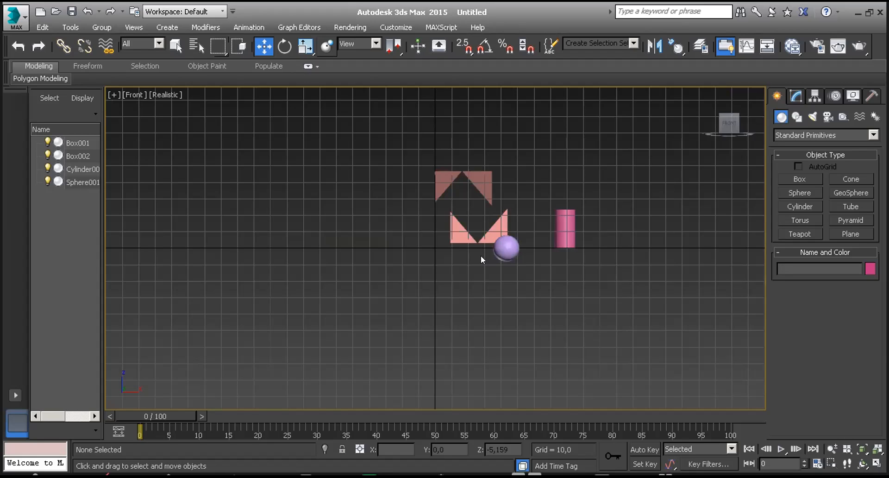
key("t")
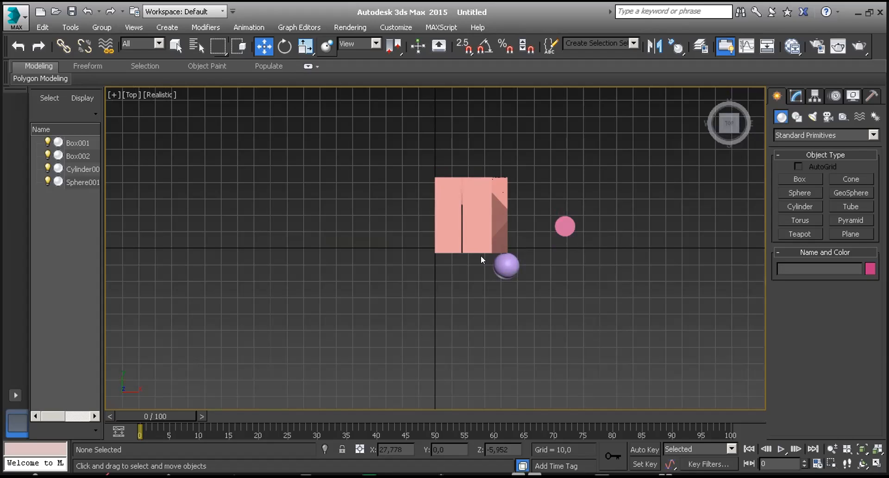
key("l")
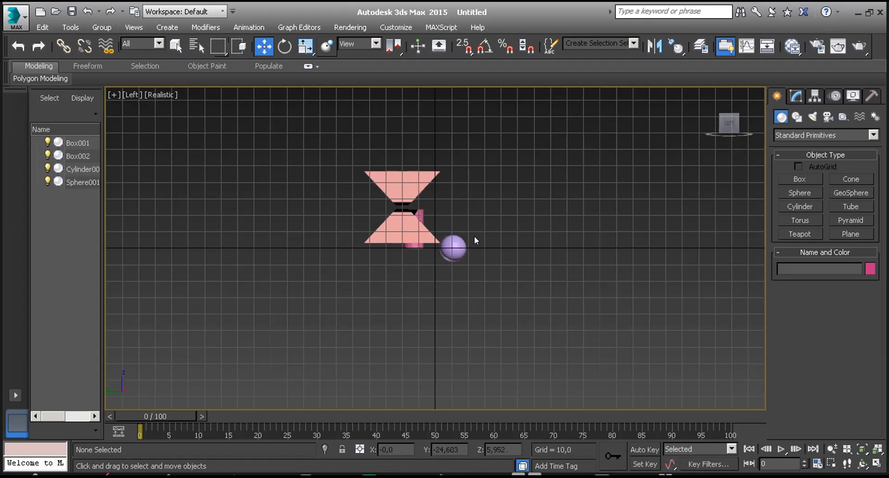
key("p")
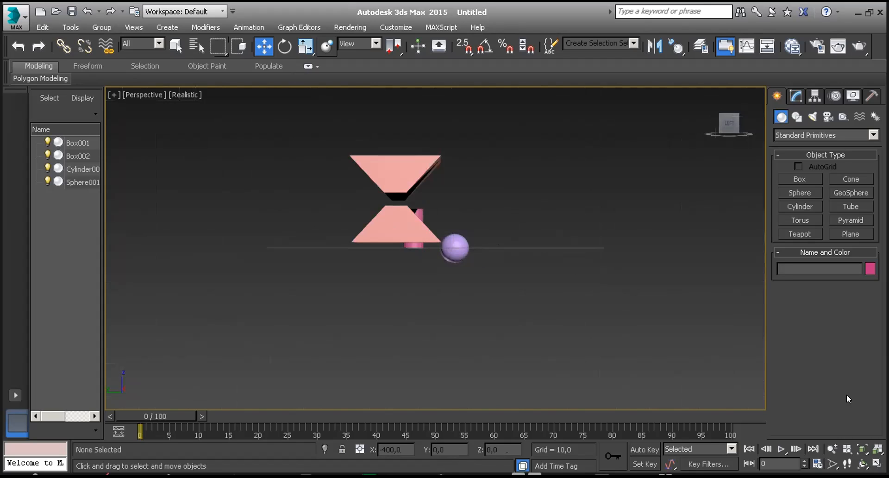
Step: Orbit and pan the Perspective view to inspect the boxes, cylinder and sphere from a raised frontal angle
left_click(862, 463)
left_click_drag(446, 236, 450, 254)
left_click(848, 463)
left_click_drag(454, 248, 448, 235)
left_click(862, 463)
left_click_drag(442, 297, 290, 311)
left_click_drag(396, 306, 421, 296)
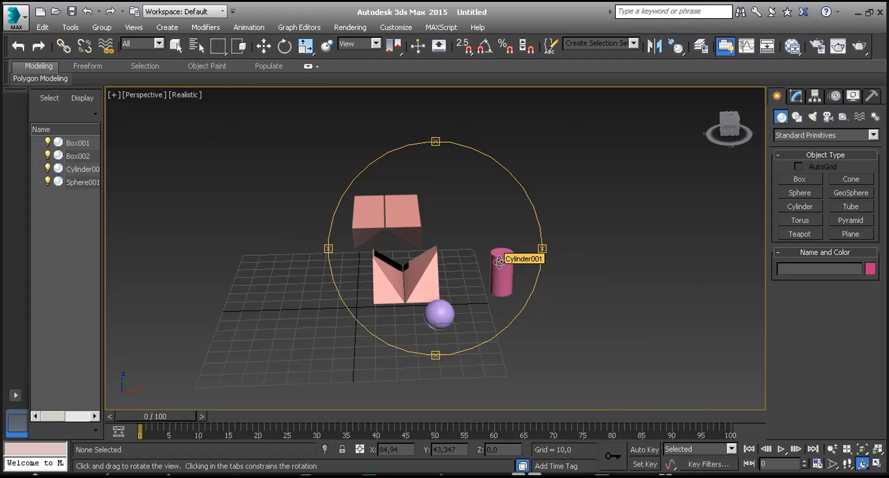
Step: Move Box002 about 8.5 units along X so it sits directly above Box001
left_click(265, 53)
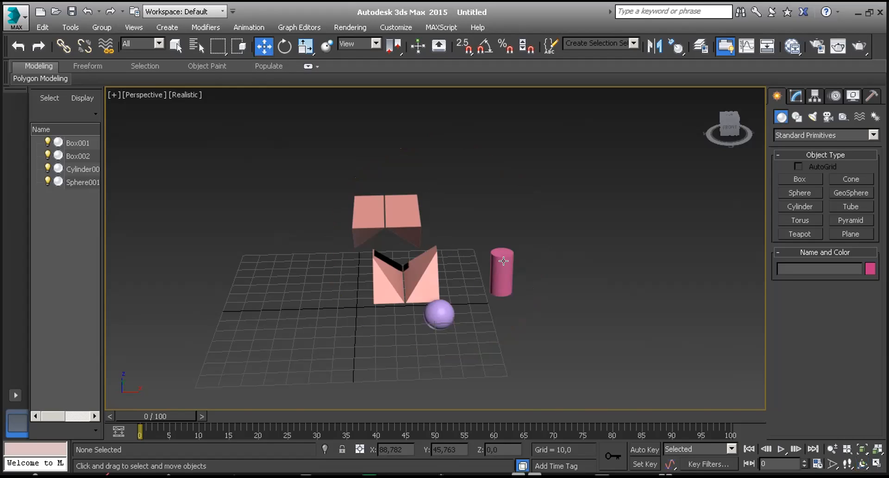
left_click(438, 305)
left_click(389, 222)
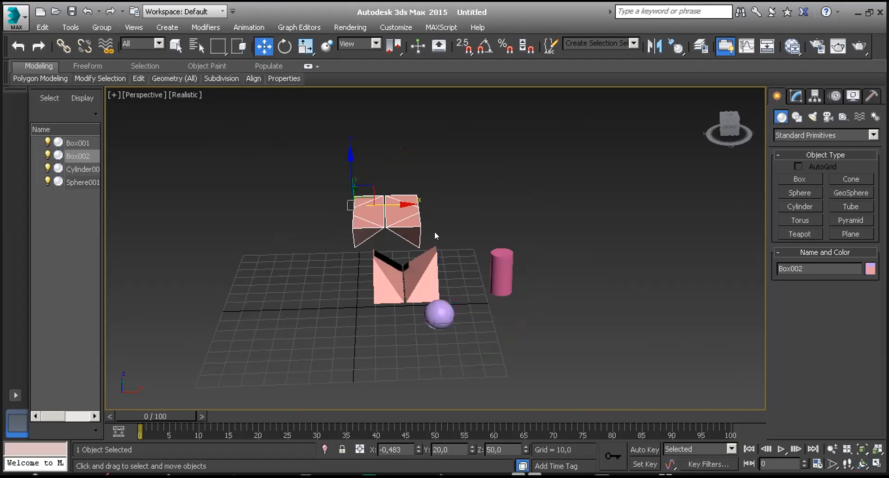
left_click_drag(396, 201, 413, 201)
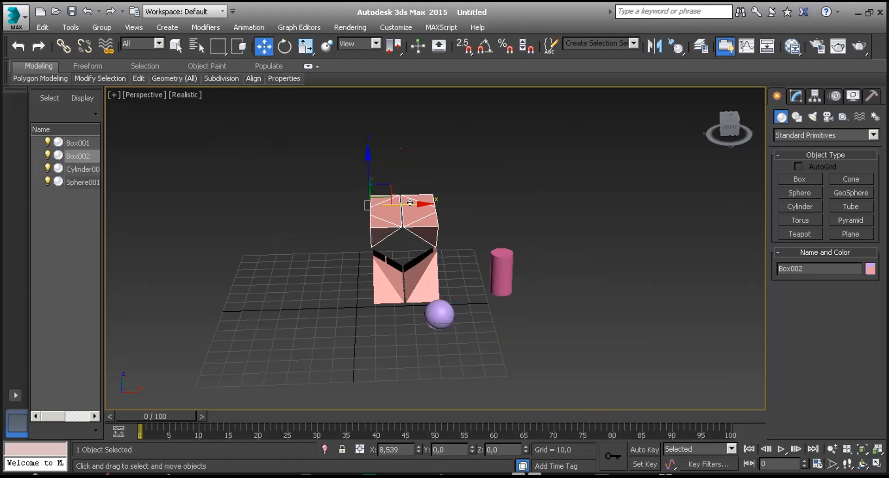
Step: Move Cylinder001 into the gap of the lower box and raise Sphere001 to Z 27.5
left_click(440, 306)
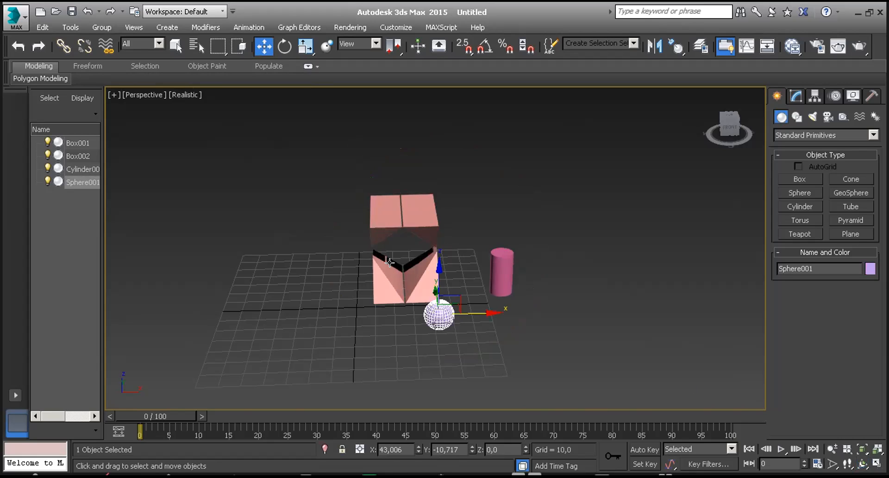
key("ctrl+r")
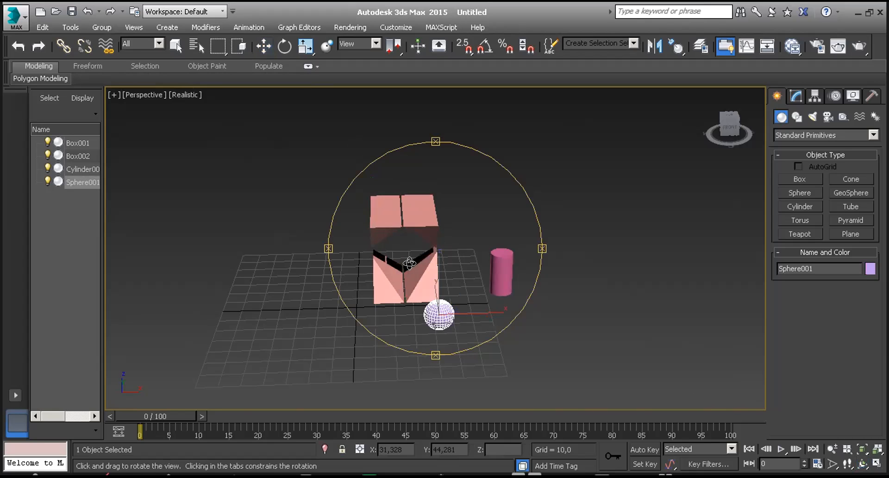
left_click_drag(438, 246, 330, 127)
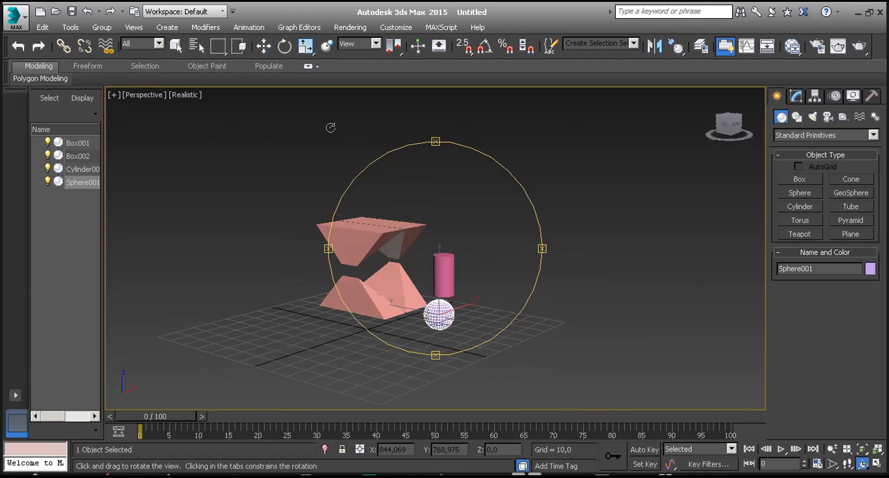
left_click(264, 45)
left_click(442, 271)
left_click_drag(466, 283, 429, 226)
left_click(445, 318)
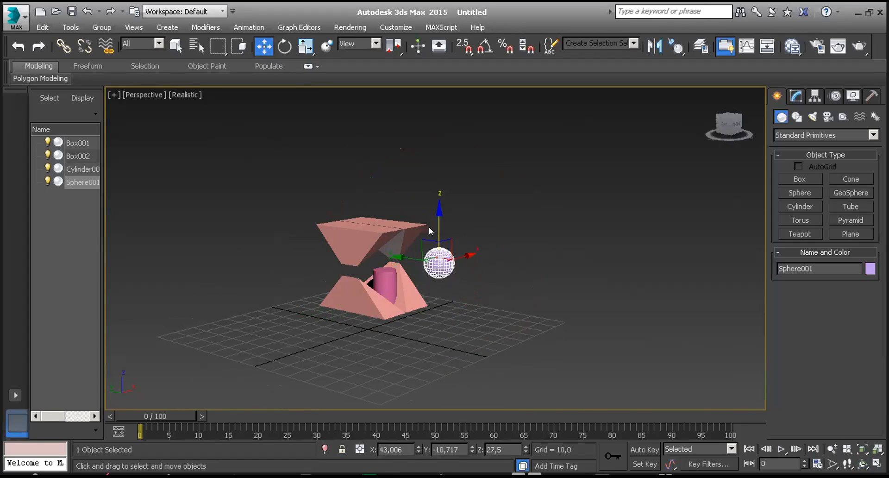
Step: Move Sphere001 between the two boxes to about X 28.4, Y 23.6
left_click_drag(400, 261, 365, 254)
key("ctrl+r")
scroll(366, 255, "up", 3)
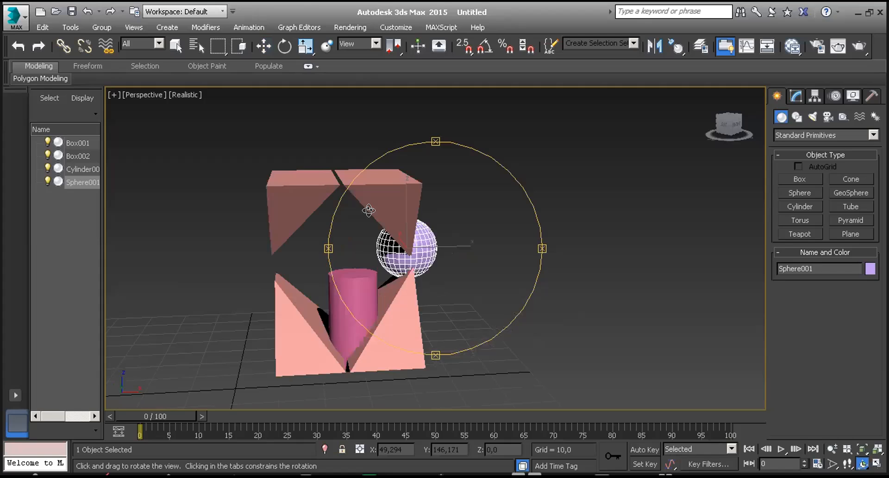
key("w")
left_click_drag(430, 239, 365, 252)
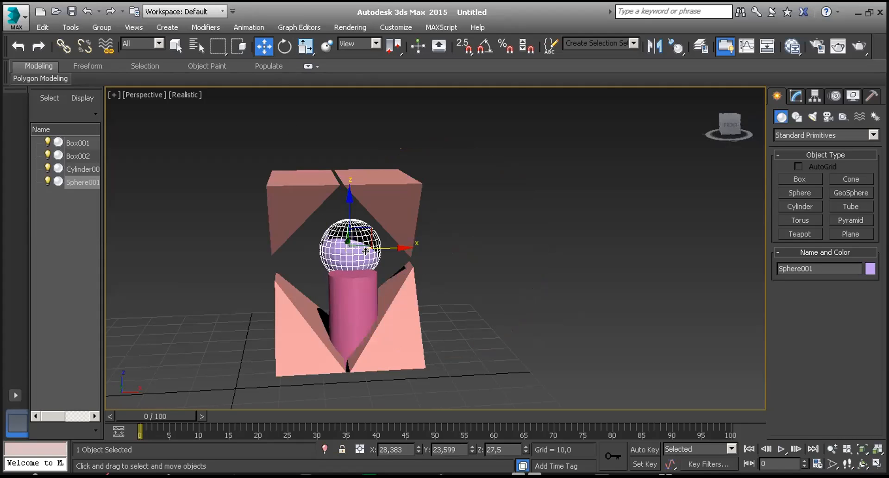
Step: Shift Sphere001 about -9.7 units along Y onto the cylinder, and move Cylinder001 to about Y 14.6 beneath it
key("ctrl+r")
left_click_drag(459, 313, 400, 240)
left_click(266, 51)
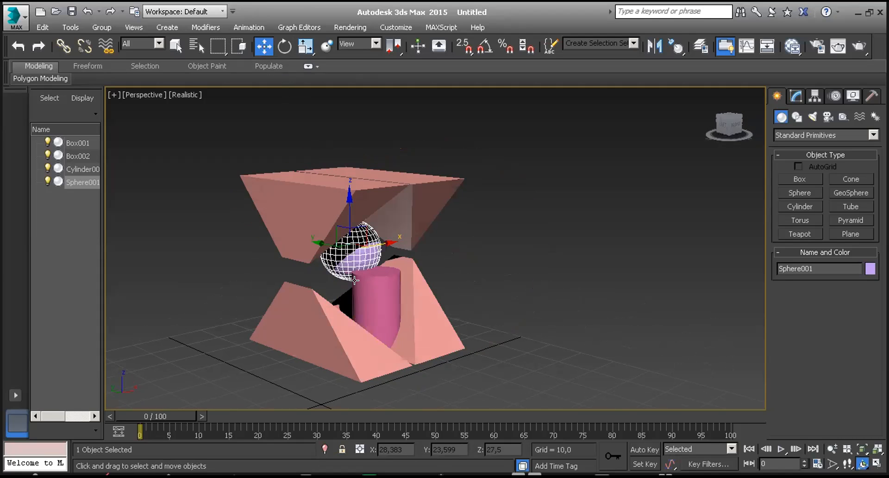
left_click_drag(325, 240, 348, 251)
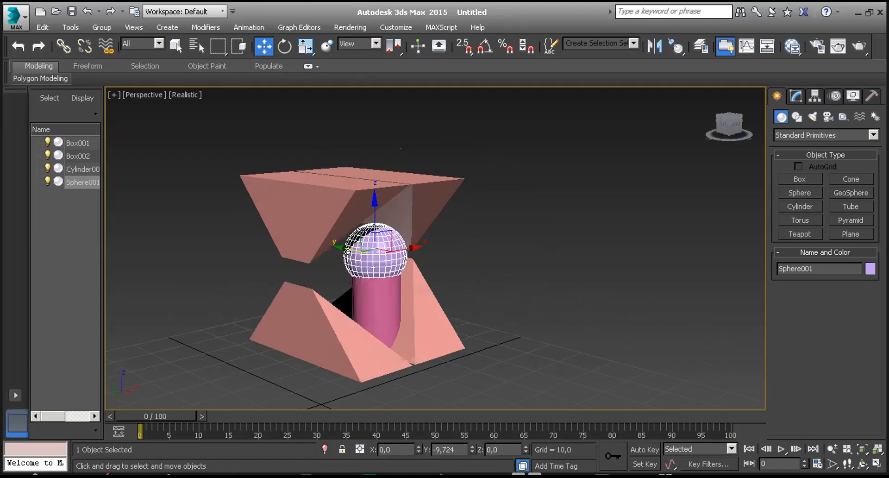
left_click(362, 318)
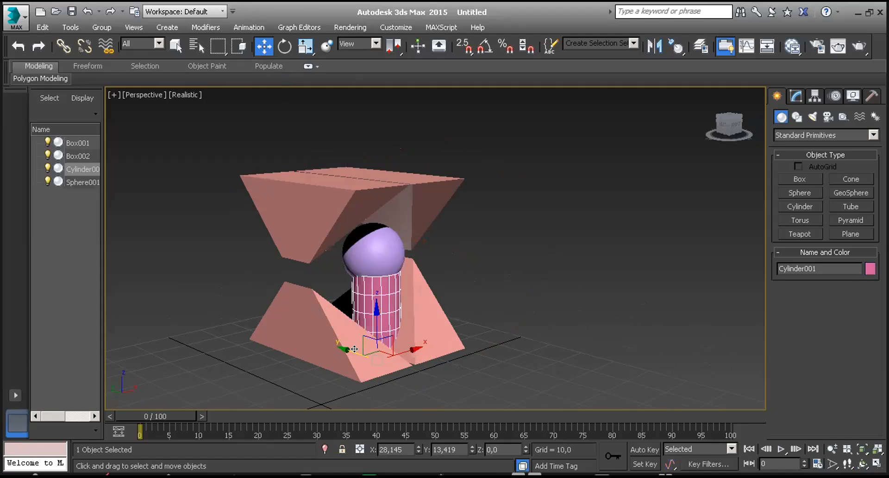
left_click_drag(354, 349, 346, 347)
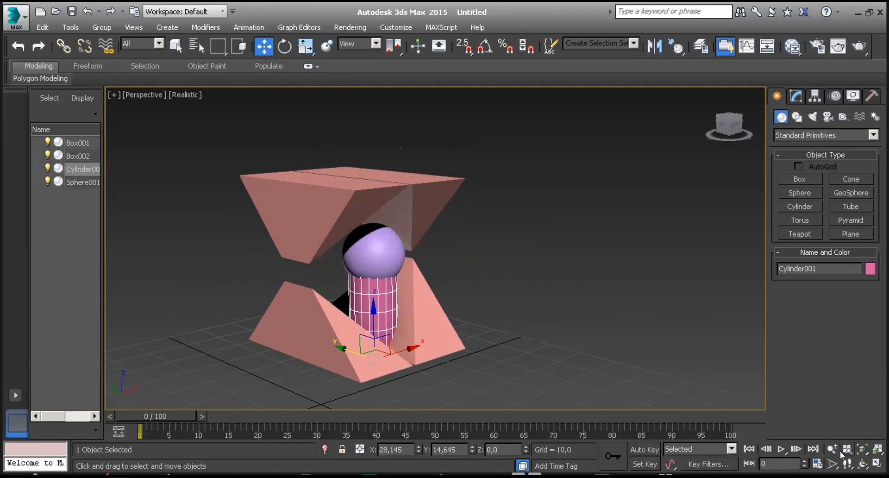
left_click(862, 463)
left_click_drag(468, 287, 405, 265)
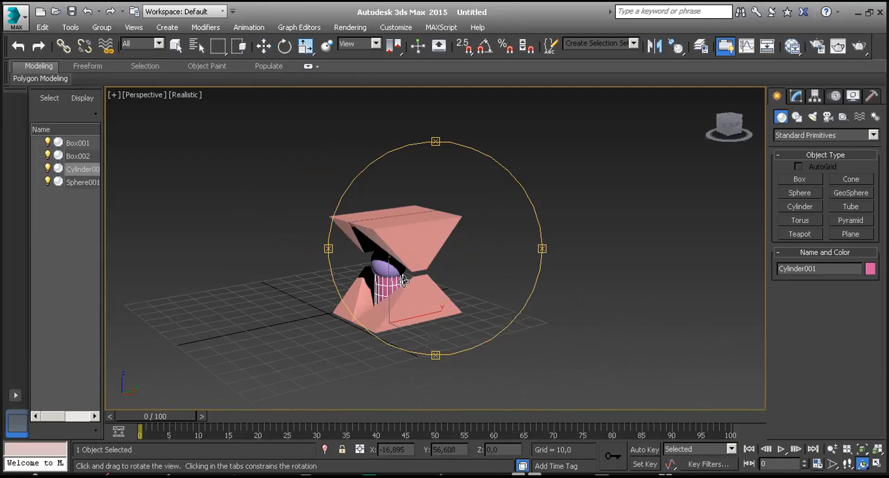
left_click_drag(405, 281, 502, 286)
mouse_move(436, 287)
left_mouse_down()
mouse_move(420, 290)
mouse_move(520, 291)
mouse_move(426, 297)
left_mouse_up()
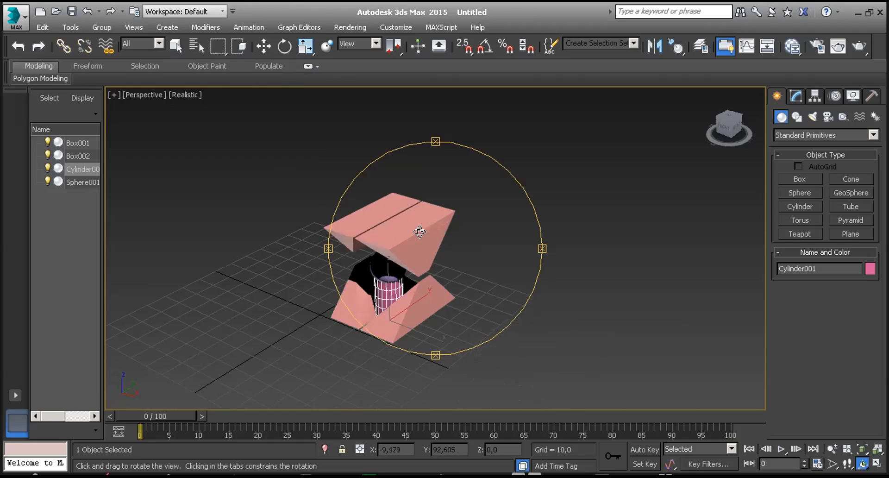
Step: Create a target camera in the top view at about X 32.5, Y -220, aimed straight at the boxes
key("t")
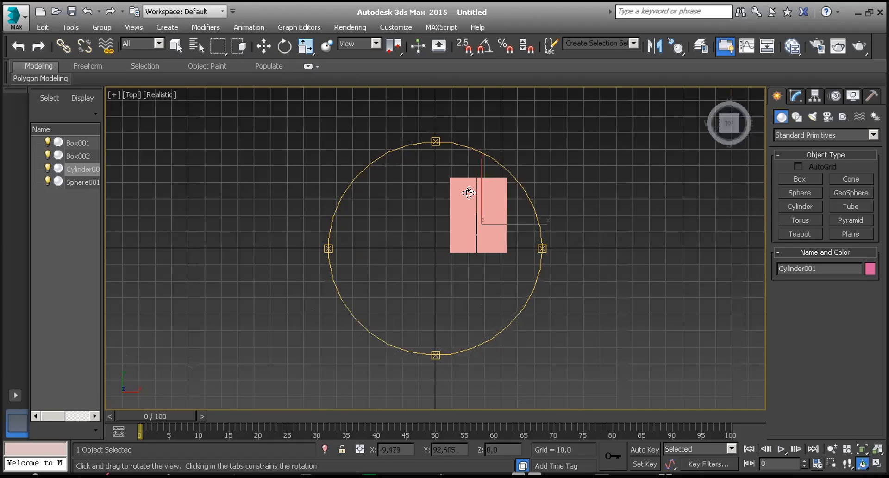
left_click(846, 462)
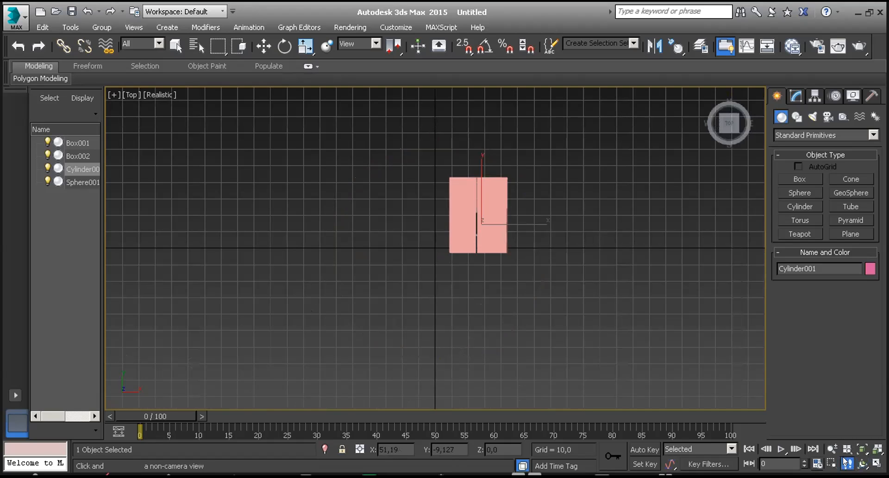
left_click_drag(844, 458, 846, 451)
left_click_drag(517, 274, 416, 214)
scroll(446, 218, "down", 3)
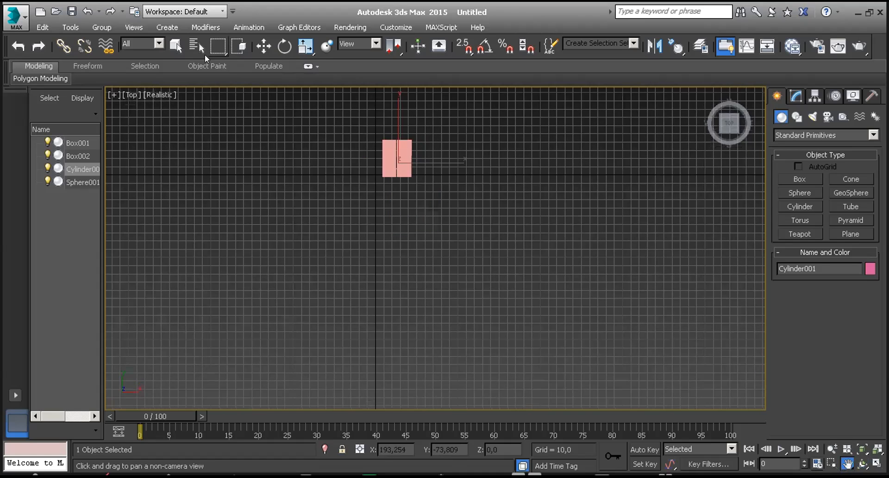
key("w")
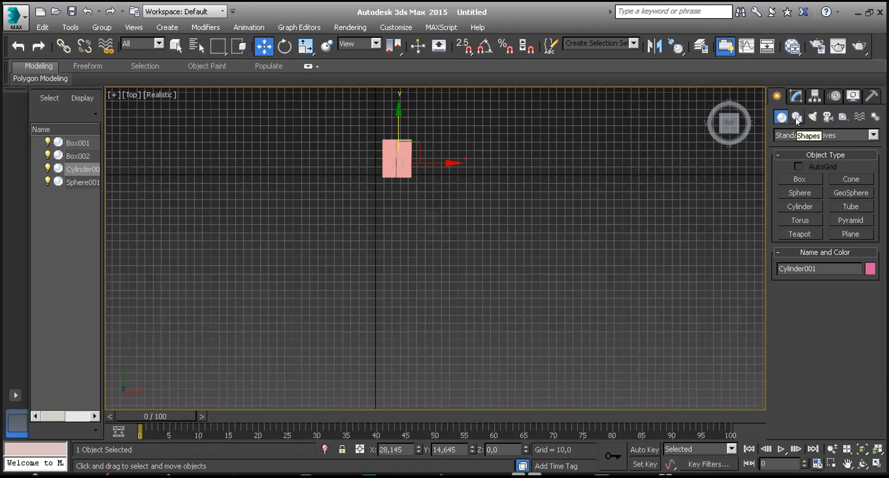
left_click(823, 117)
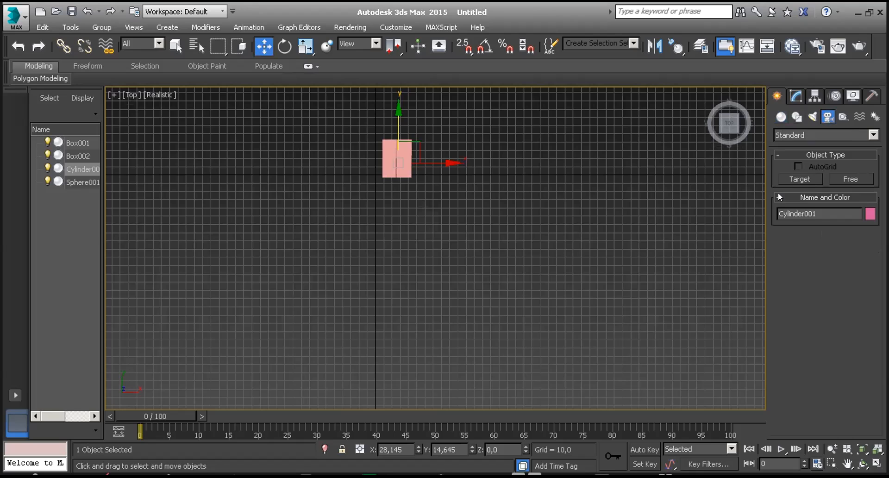
left_click(794, 178)
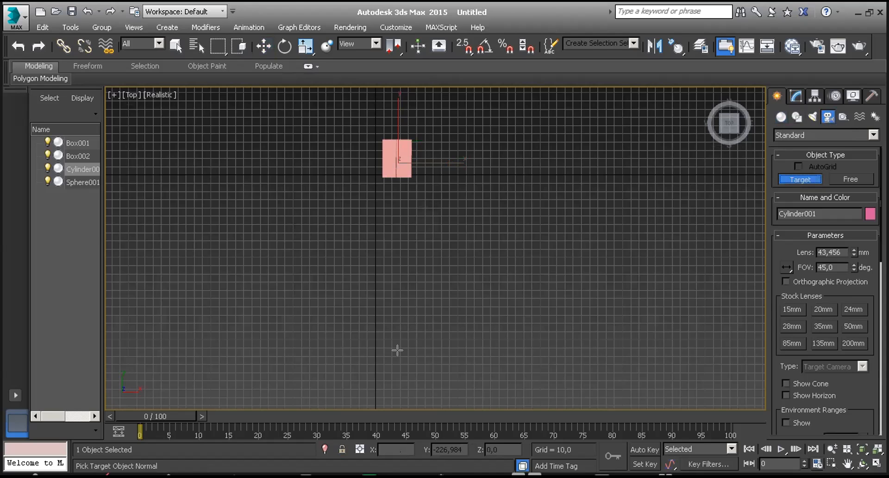
left_click_drag(397, 350, 397, 161)
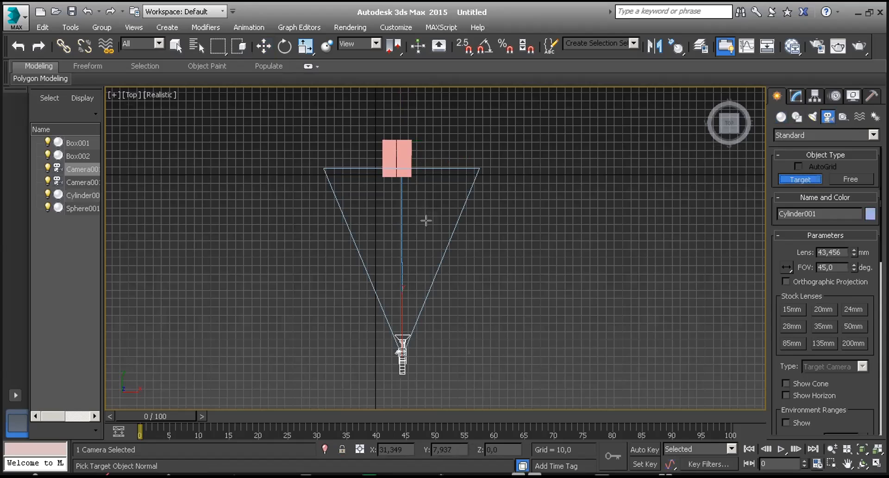
left_click(255, 54)
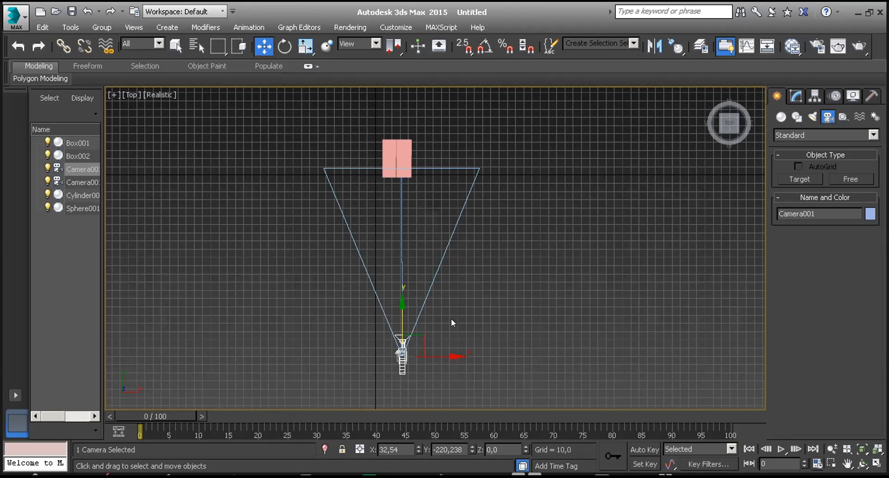
Step: Check the framing through Camera001, and bring the whole camera and its target into sight in the left view
key("c")
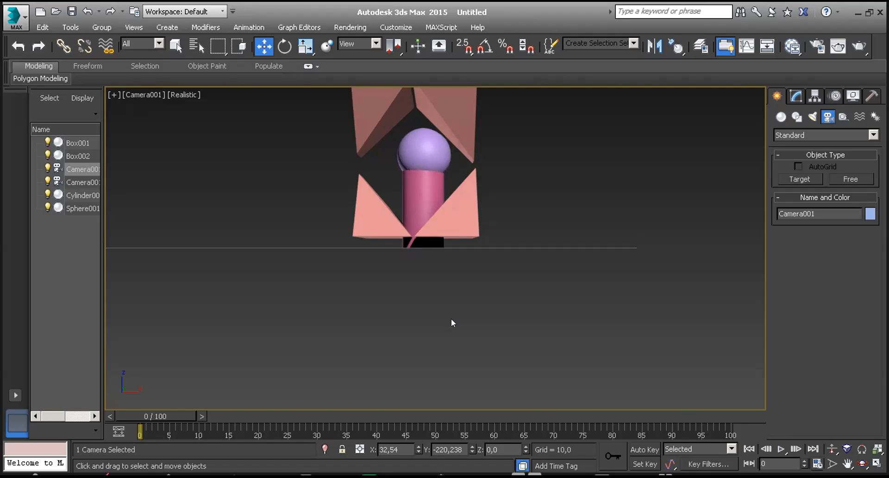
key("l")
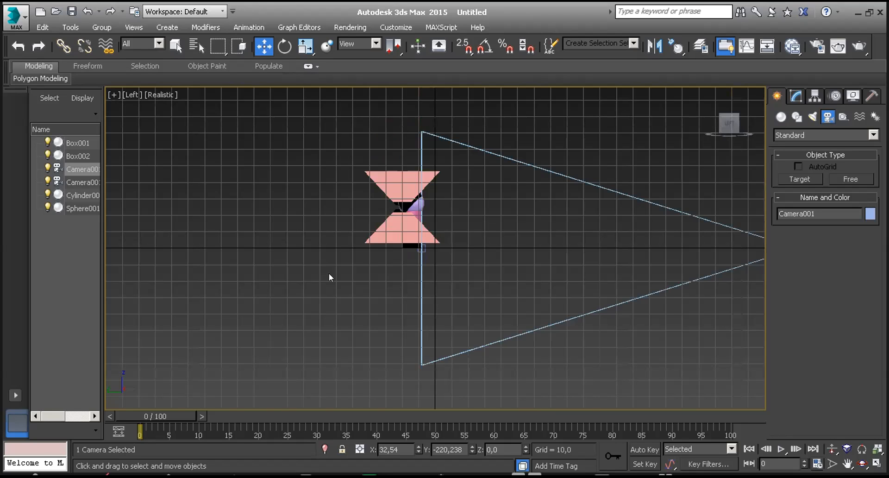
left_click(847, 463)
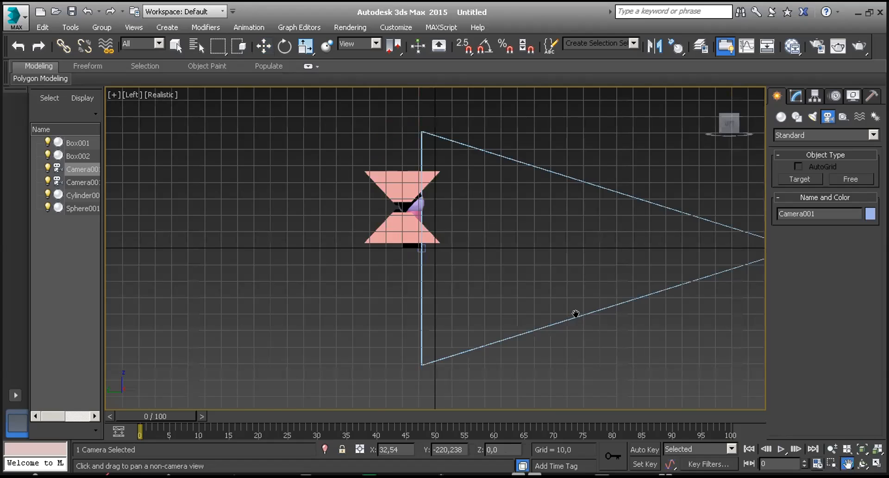
left_click_drag(564, 313, 420, 303)
left_click_drag(402, 231, 401, 232)
left_click(271, 52)
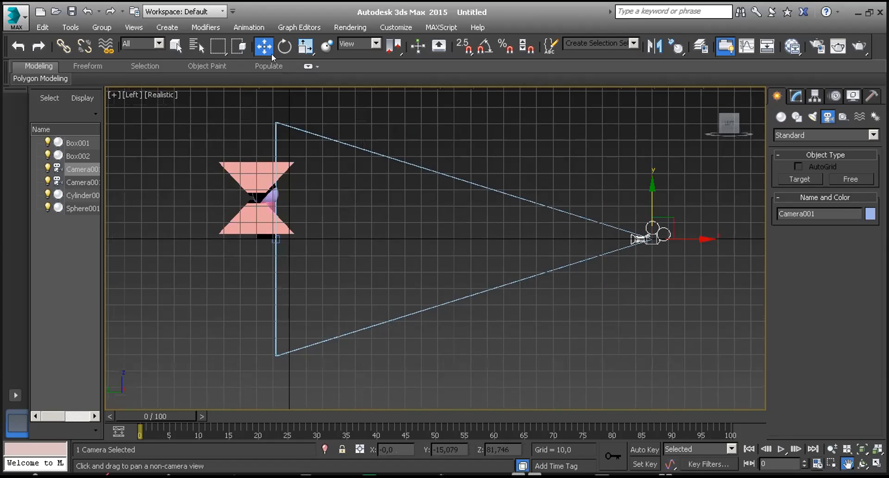
left_click(478, 244)
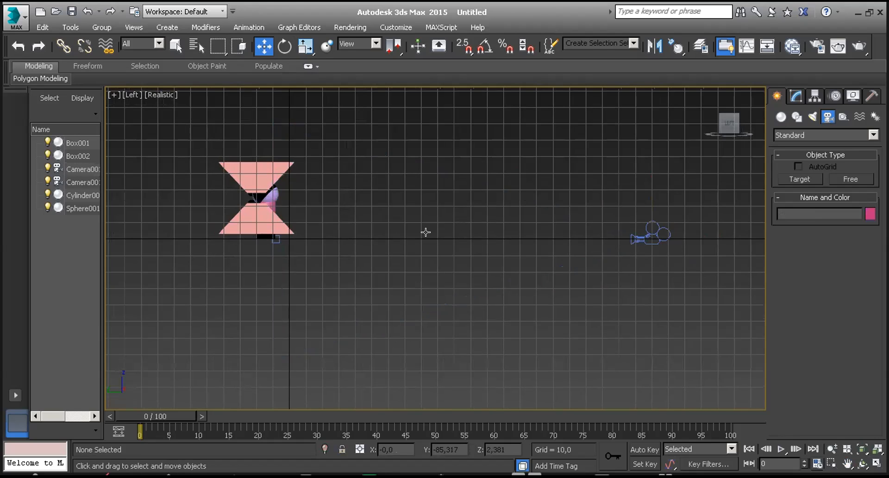
left_click(640, 233)
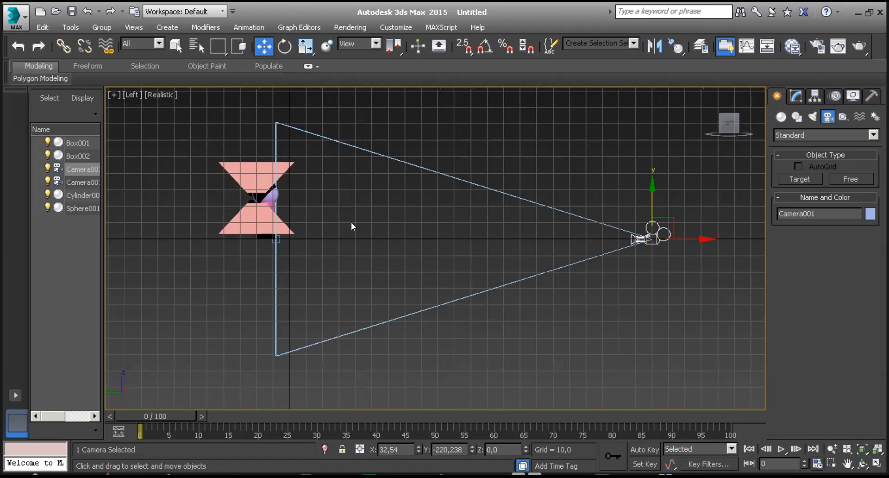
Step: Try moving the camera's target and the camera body separately in the left view
left_click(275, 239)
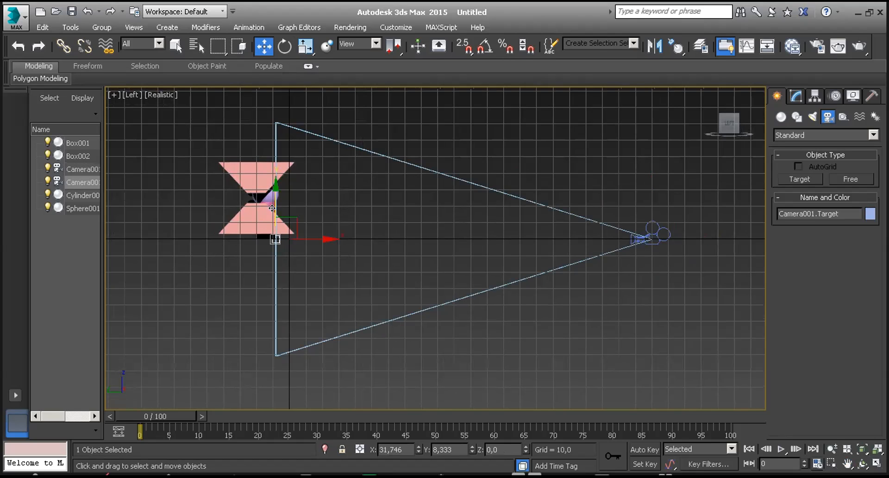
left_click_drag(275, 196, 313, 215)
key("ctrl+z")
left_click(646, 233)
left_click_drag(646, 201, 673, 201)
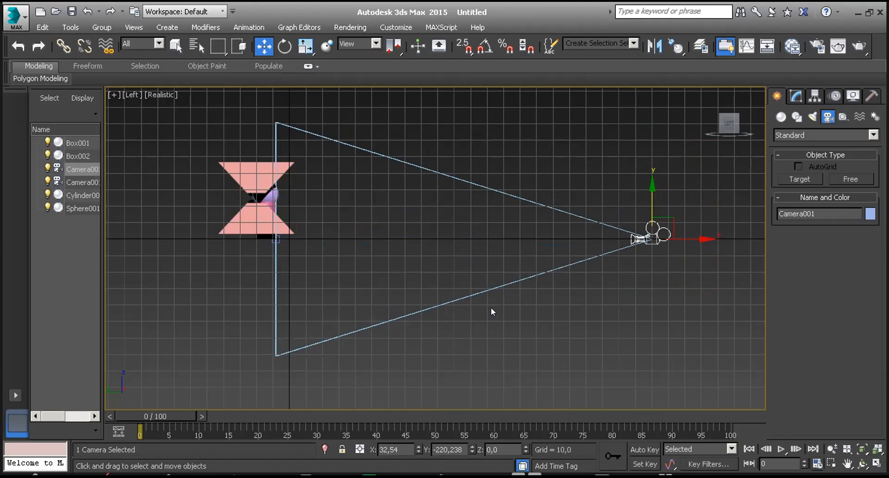
Step: Raise the camera and its target together to about Z 25.4 and check the framing through Camera001
left_click(419, 234)
left_click_drag(469, 200, 520, 156)
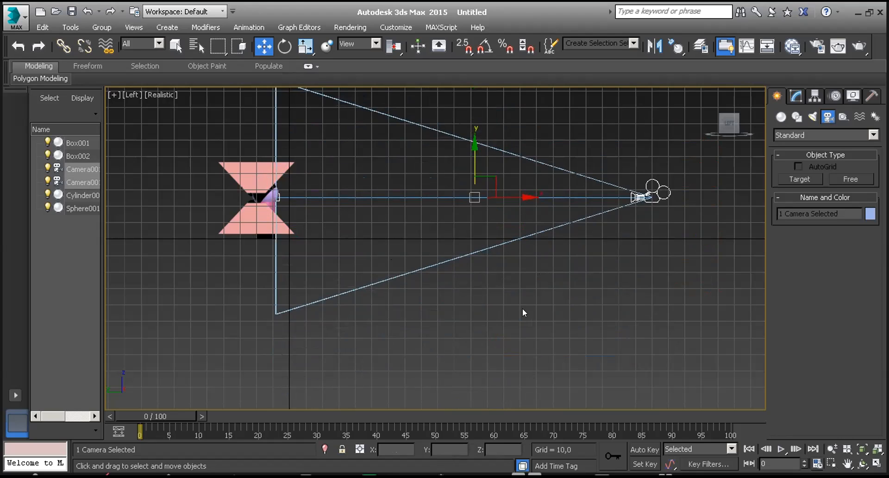
left_click(534, 311)
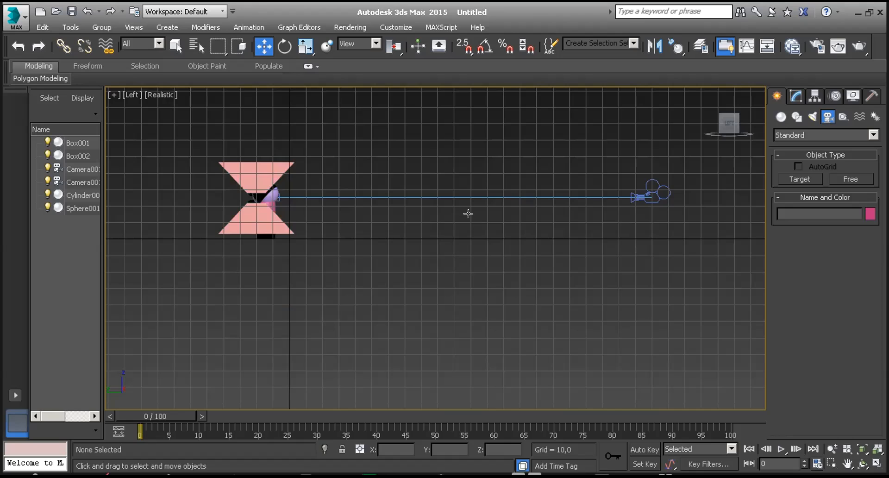
key("c")
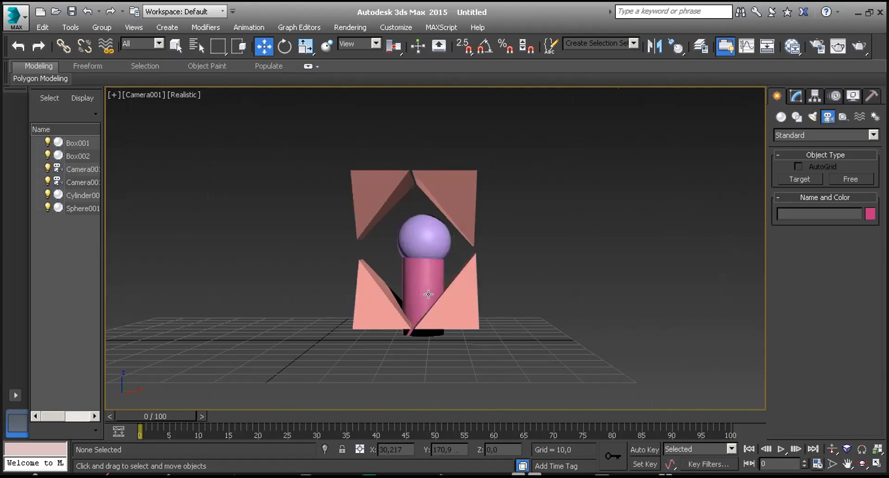
Step: Move Camera001 closer to the boxes in the top view, to about X 31.5, Y -199.7
key("t")
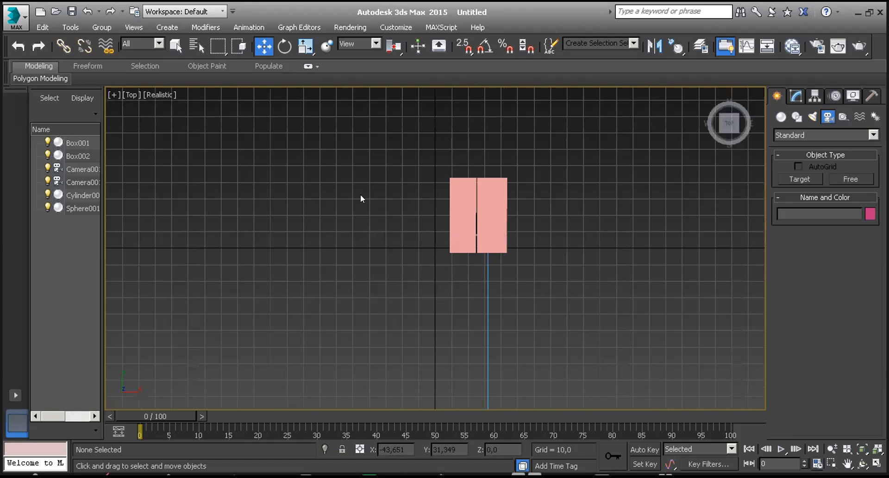
scroll(360, 192, "down", 5)
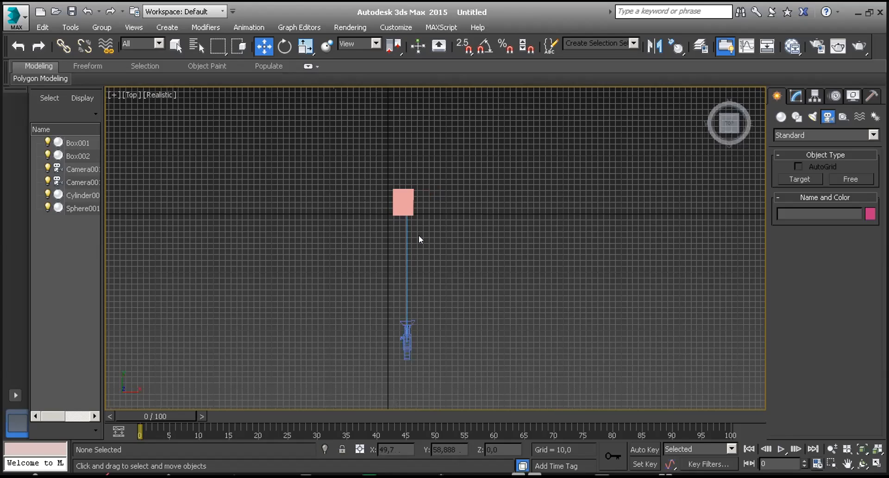
left_click(404, 338)
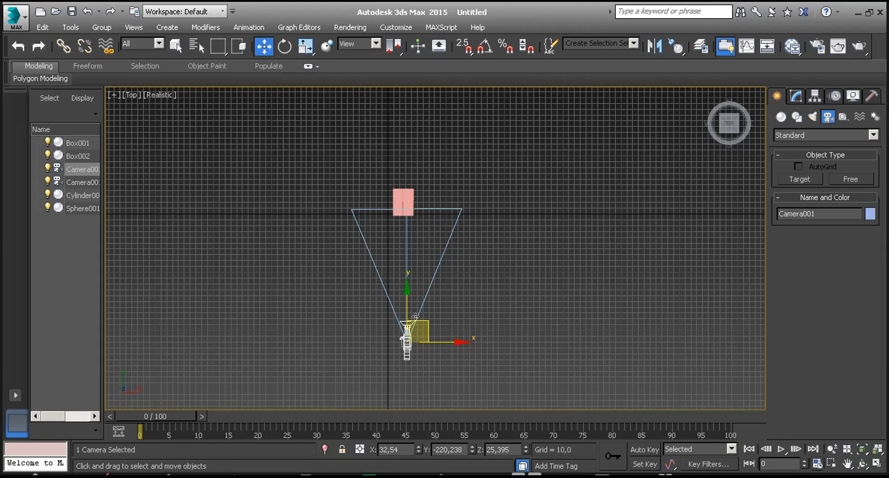
mouse_move(415, 316)
left_mouse_down()
mouse_move(463, 303)
mouse_move(521, 259)
mouse_move(419, 309)
mouse_move(323, 280)
mouse_move(280, 245)
mouse_move(410, 314)
mouse_move(551, 296)
mouse_move(305, 296)
mouse_move(514, 287)
mouse_move(415, 305)
left_mouse_up()
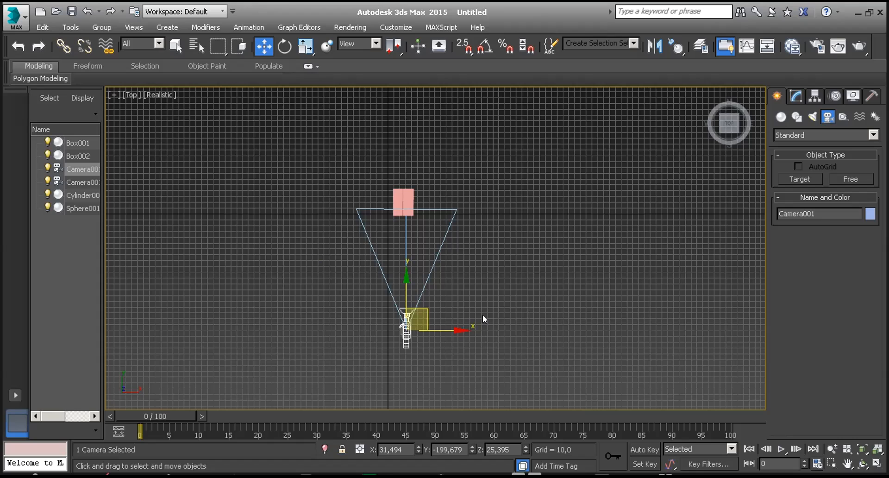
left_click(413, 179)
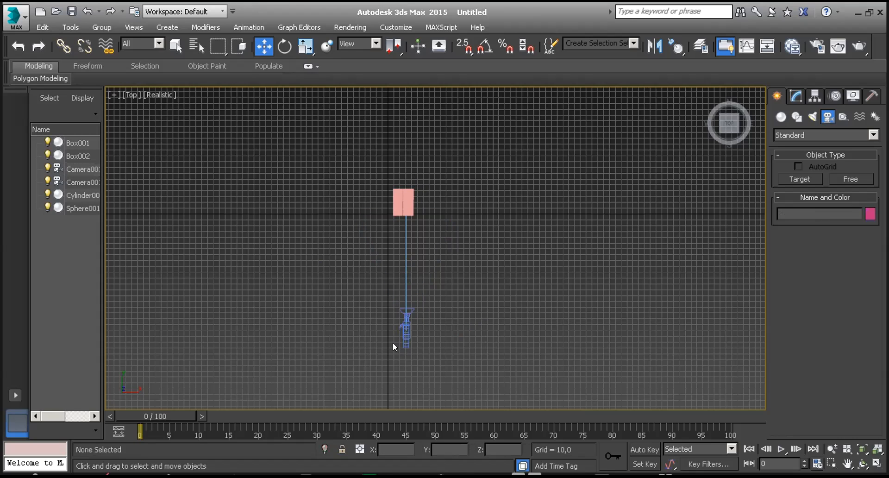
left_click(398, 325)
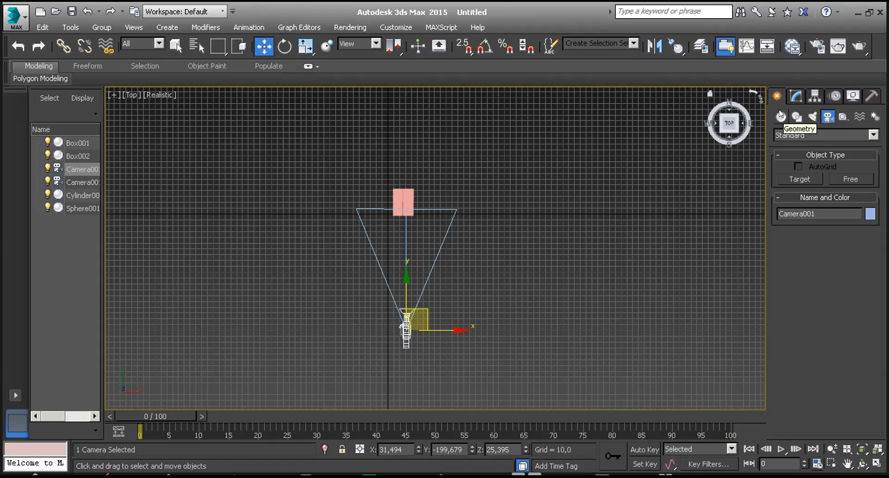
Step: Draw an open, curved four-point line in the top view that sweeps in front of the boxes and passes through the camera
left_click(797, 116)
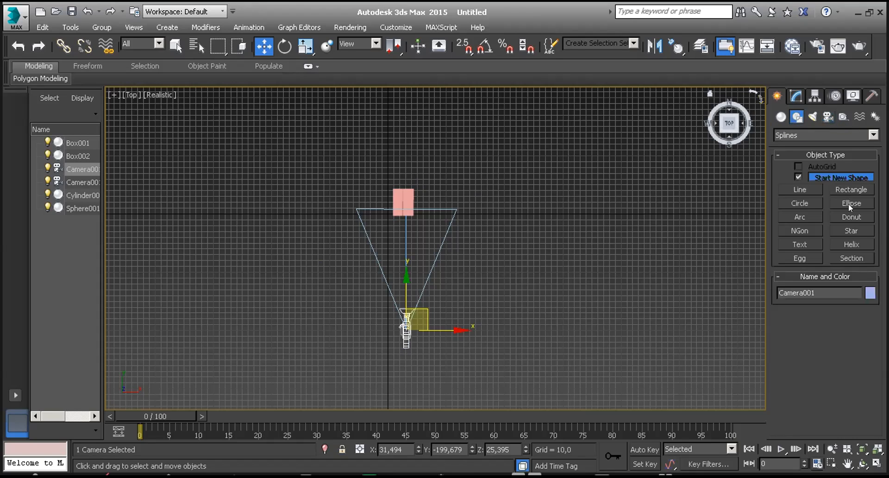
left_click(801, 186)
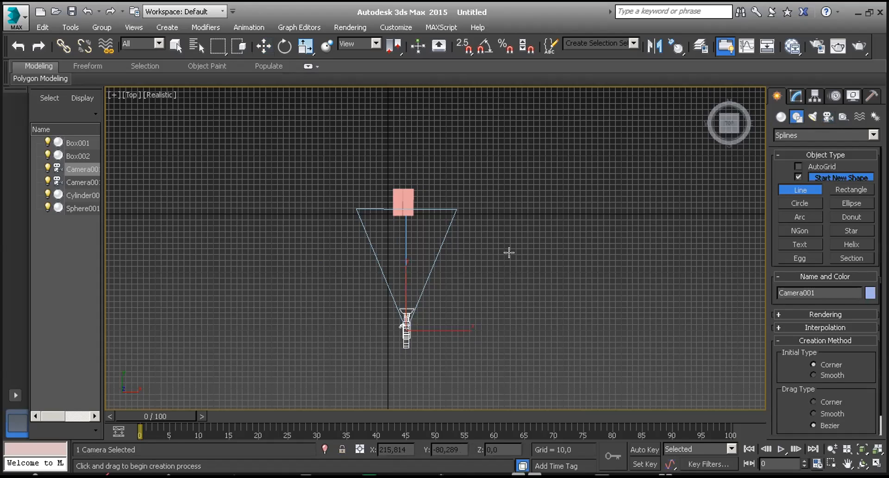
left_click(522, 258)
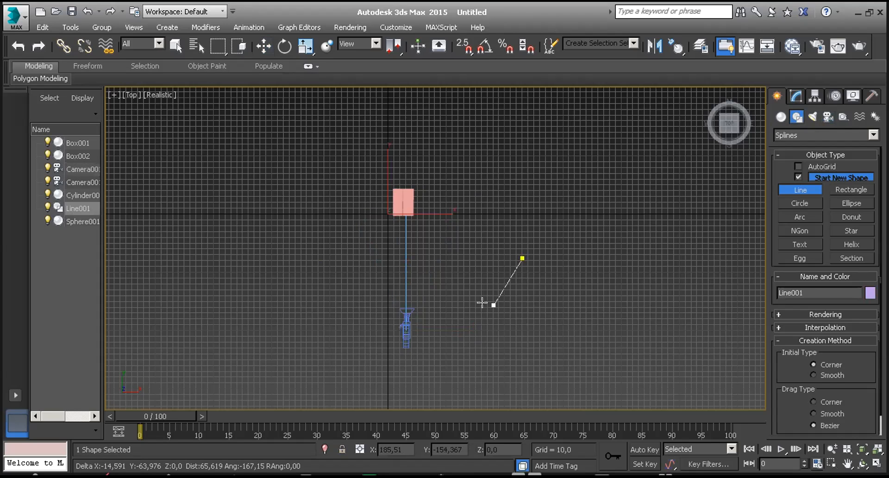
left_click(447, 319)
left_click_drag(431, 317, 402, 317)
left_click_drag(320, 303, 300, 274)
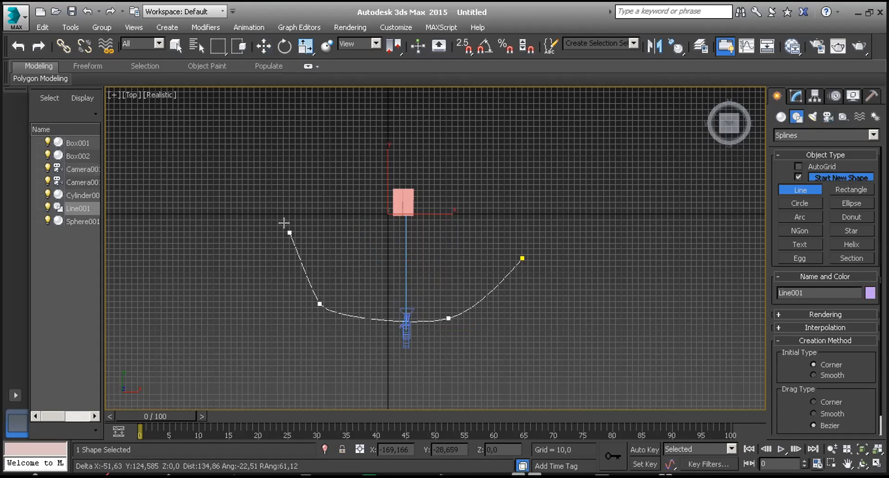
left_click(292, 238)
right_click(364, 255)
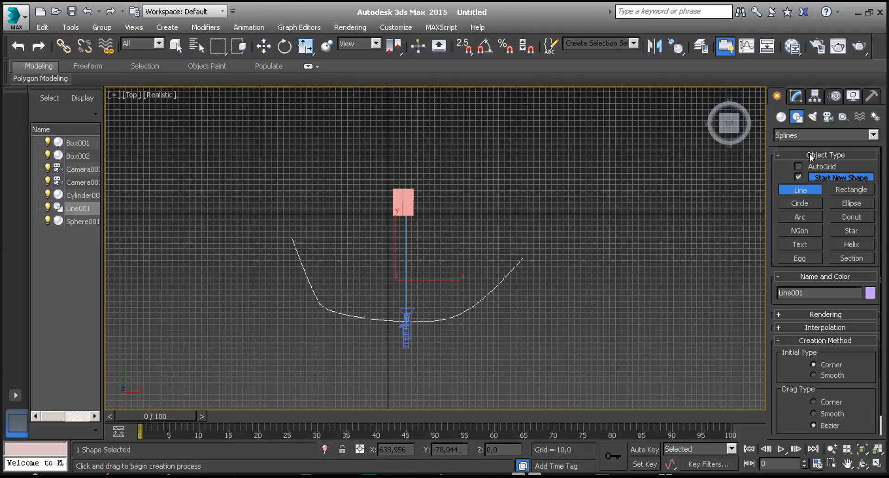
Step: Edit the vertices of Line001: move the right end outward and the lower-left vertex toward the camera, to about X -88, Y -172
left_click(794, 95)
left_click(814, 309)
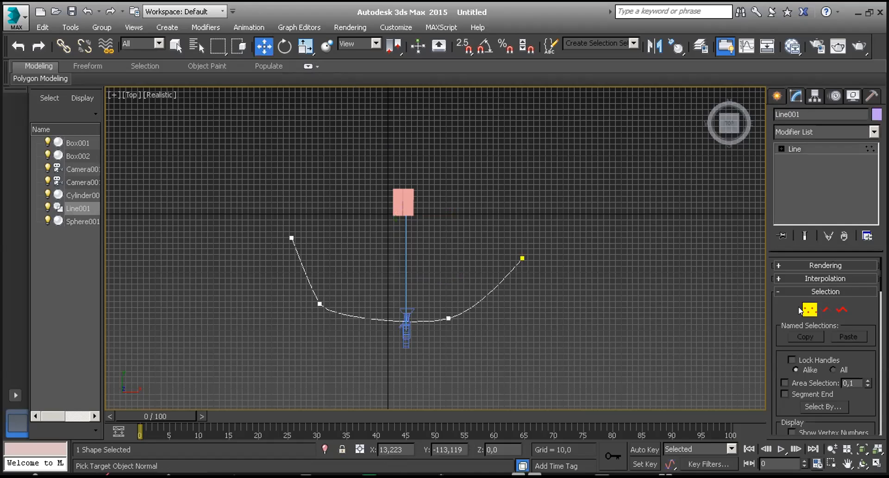
left_click(521, 258)
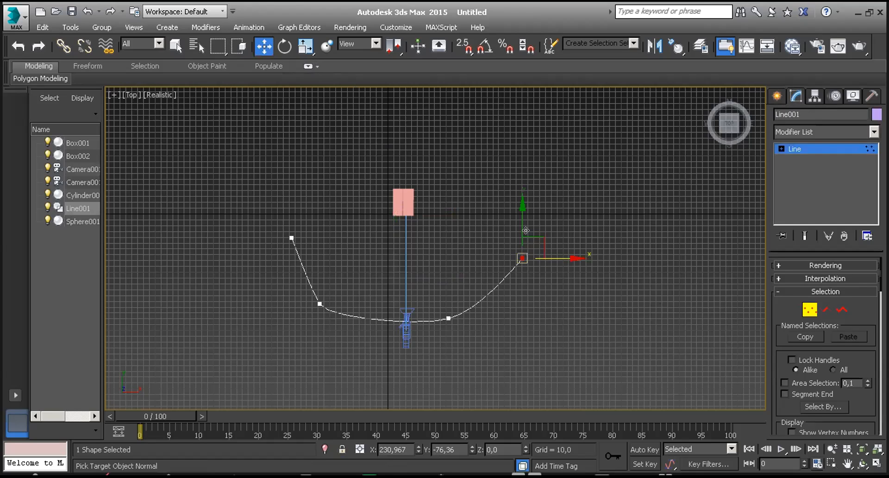
mouse_move(542, 220)
left_mouse_down()
mouse_move(532, 212)
mouse_move(552, 229)
mouse_move(555, 218)
left_mouse_up()
left_click(447, 314)
left_click_drag(419, 322, 406, 326)
left_click_drag(320, 307, 362, 327)
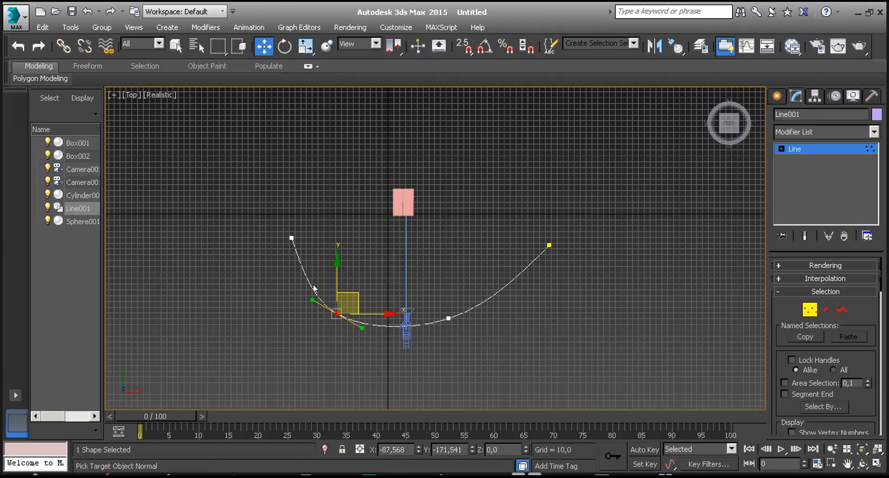
Step: Bring the line's two end vertices to about the same height and shift its lower-right vertex outward
left_click(290, 236)
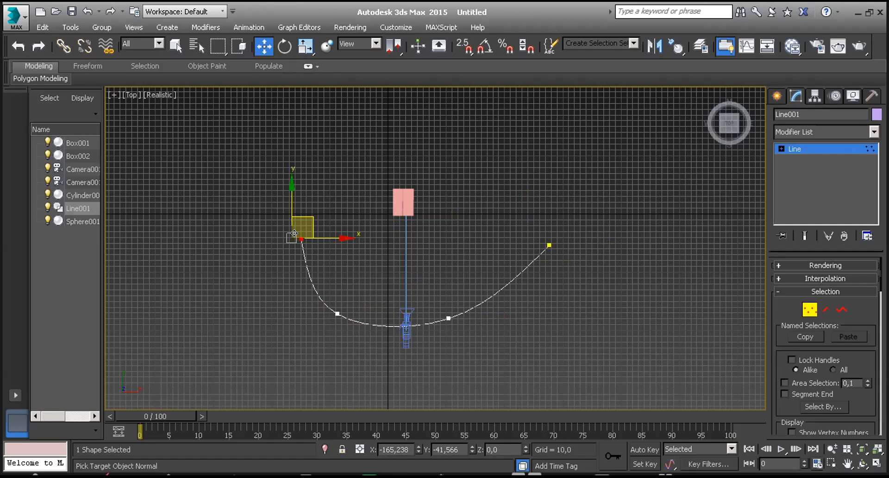
left_click_drag(295, 233, 302, 235)
left_click(549, 245)
left_click_drag(549, 245, 547, 239)
left_click(448, 319)
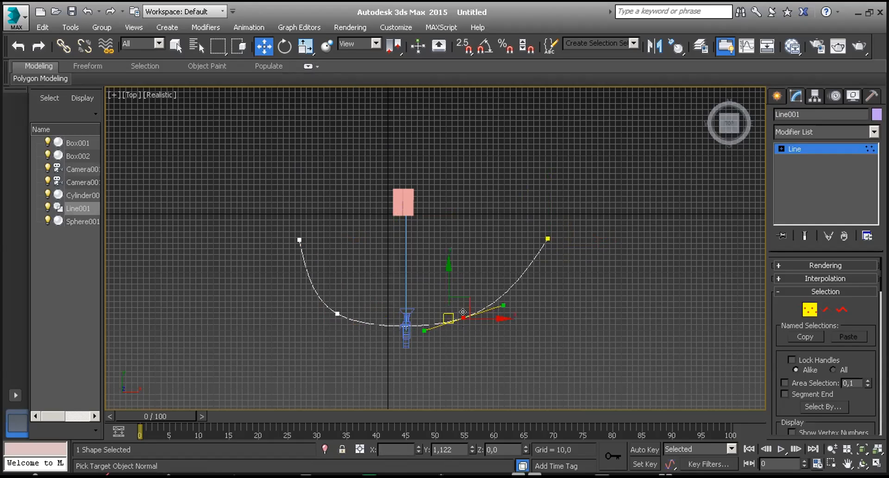
left_click_drag(448, 318, 471, 315)
Step: Move the line's lower-left vertex slightly inward and its lower-right vertex to about X 131, Y -176
left_click(338, 313)
mouse_move(334, 308)
left_mouse_down()
mouse_move(355, 306)
mouse_move(346, 305)
left_mouse_up()
left_click(366, 318)
left_click(470, 315)
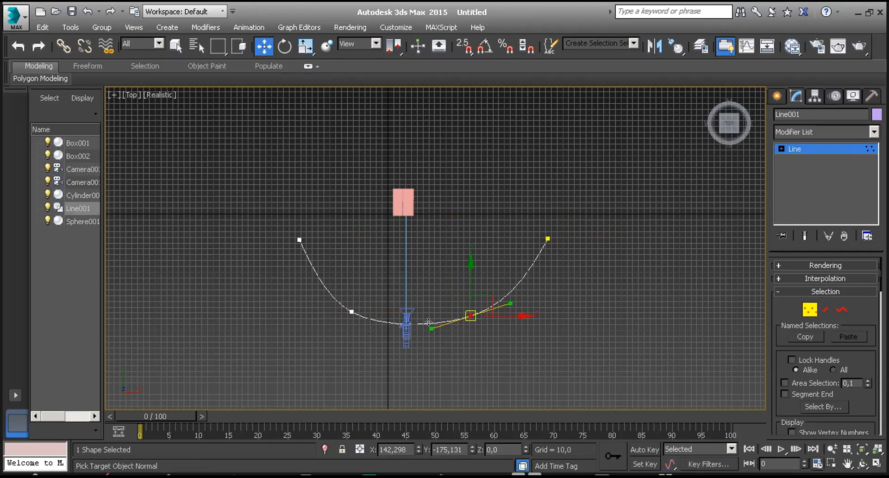
left_click_drag(476, 292, 467, 291)
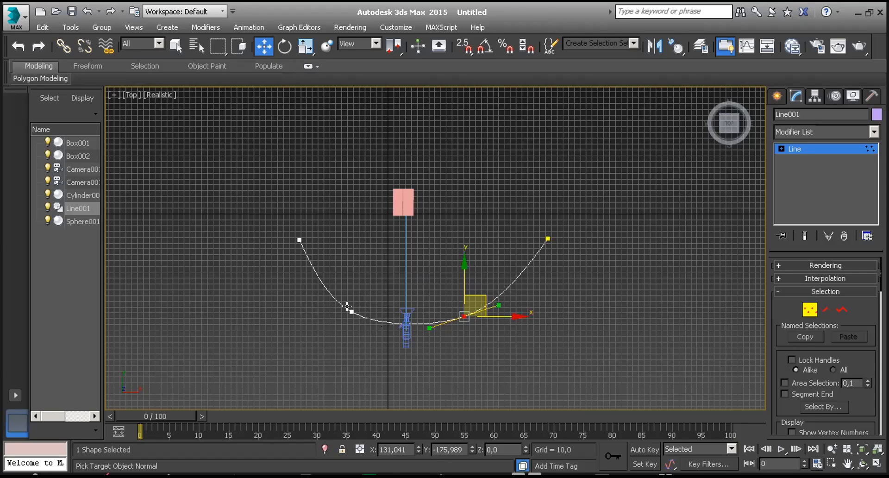
Step: Move the line's lower-left vertex to about X -57, Y -168 and its left end to about X -173, Y -38, then finish vertex editing
left_click(350, 310)
left_click_drag(355, 307, 355, 307)
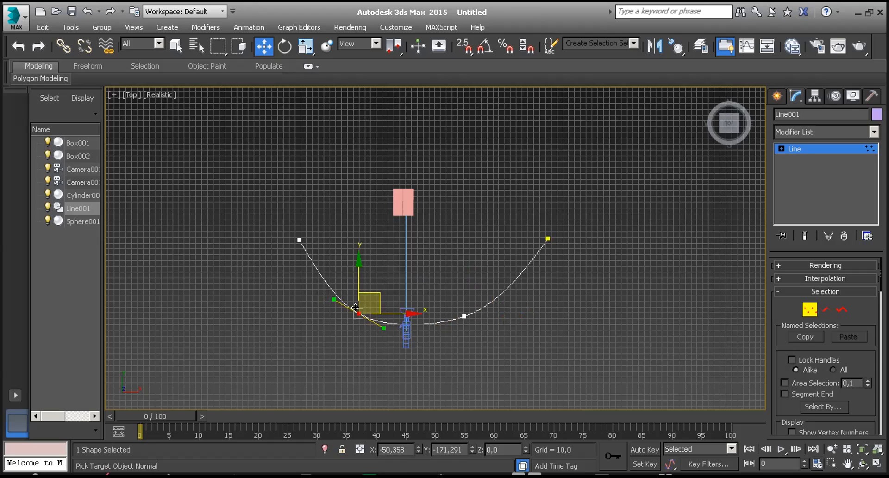
left_click_drag(300, 237, 287, 236)
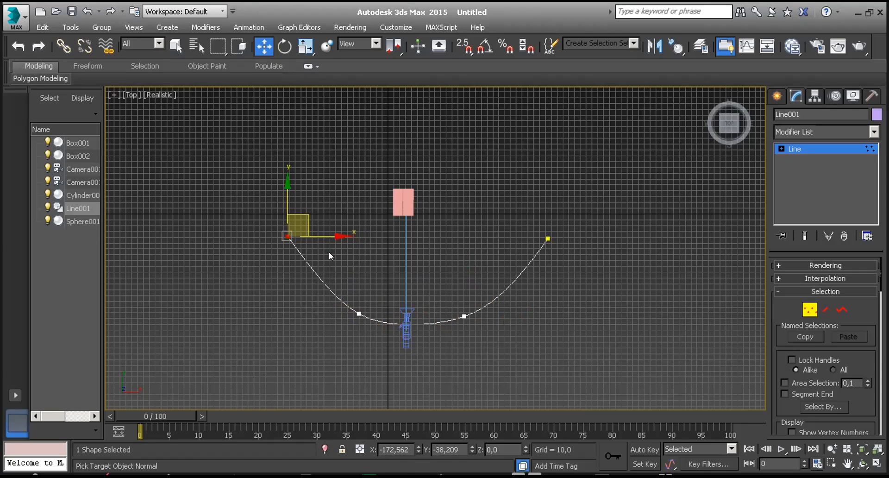
left_click(355, 311)
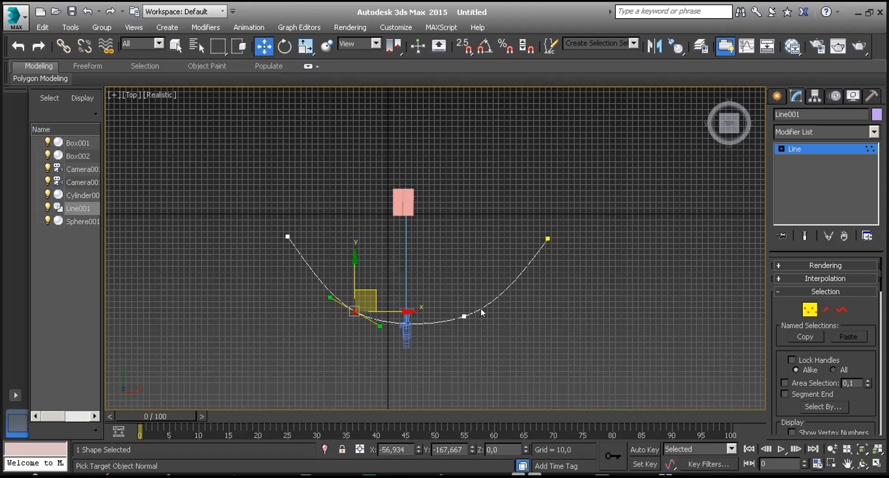
left_click(449, 327)
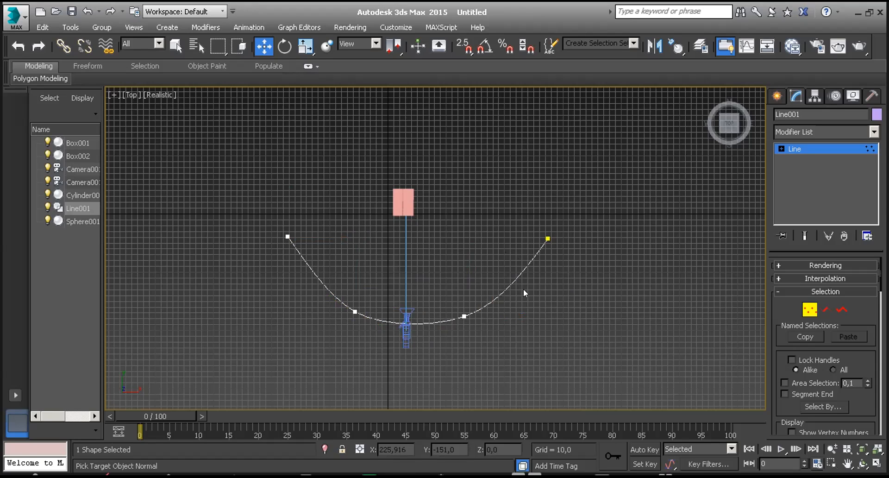
left_click(809, 309)
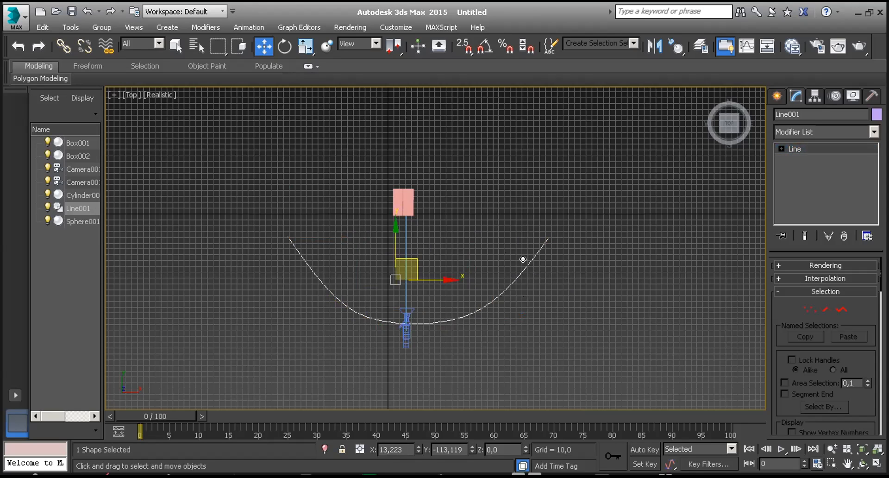
Step: Raise the whole line in the left view to the camera's height, about Z 25.5, and deselect it
left_click_drag(406, 267, 429, 273)
left_click(432, 316)
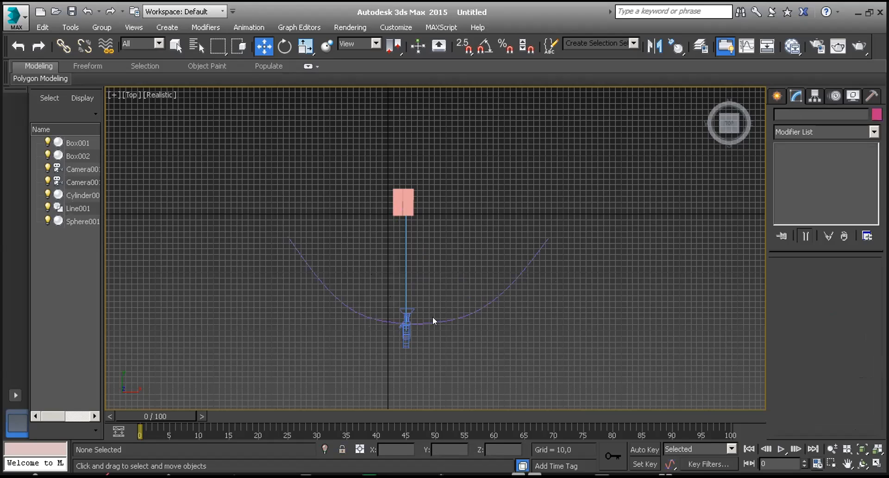
key("l")
scroll(420, 308, "down", 3)
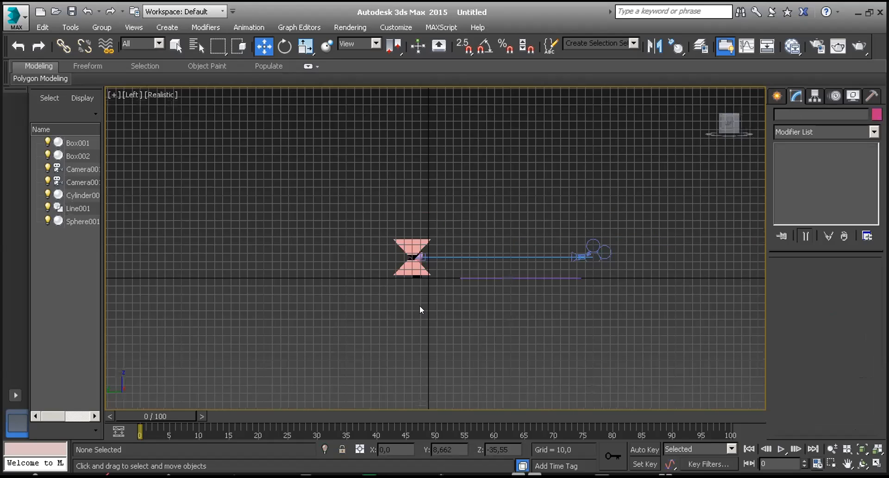
left_click(534, 277)
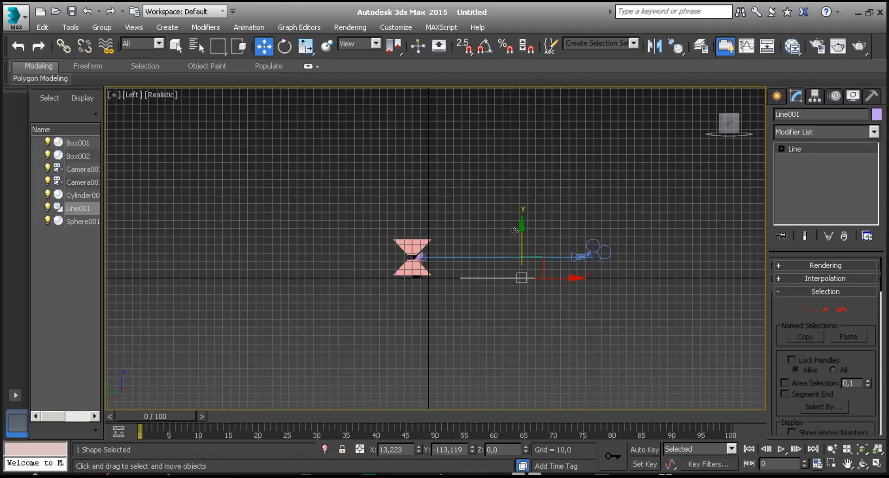
left_click_drag(514, 231, 522, 210)
left_click(545, 307)
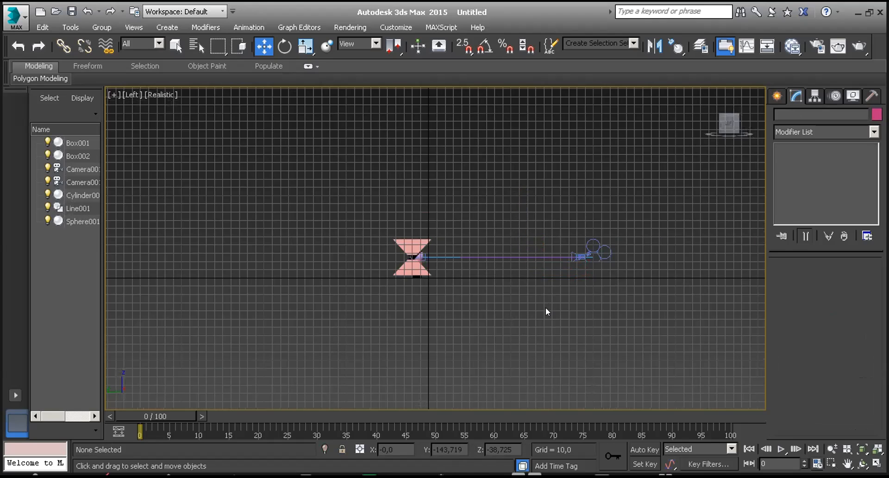
Step: In the top view, convert the curved line's motion trajectory to a spline over times 0 to 100 with 10 samples
key("t")
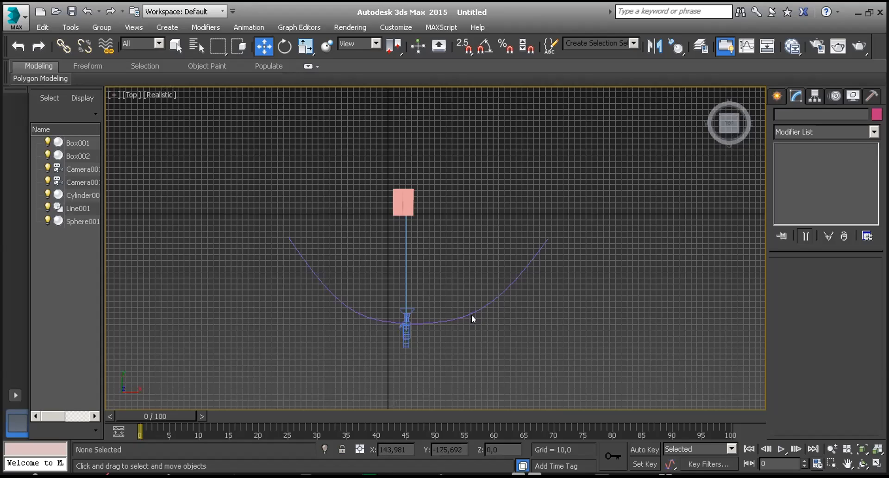
left_click(504, 280)
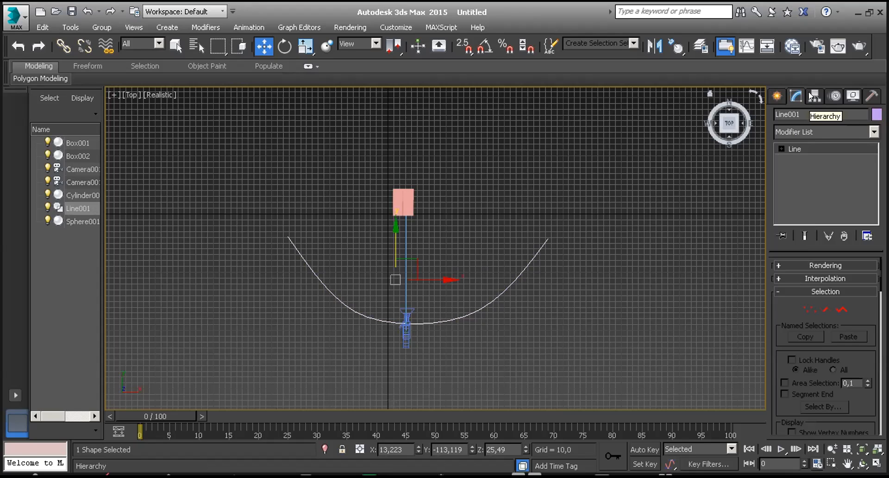
left_click(833, 96)
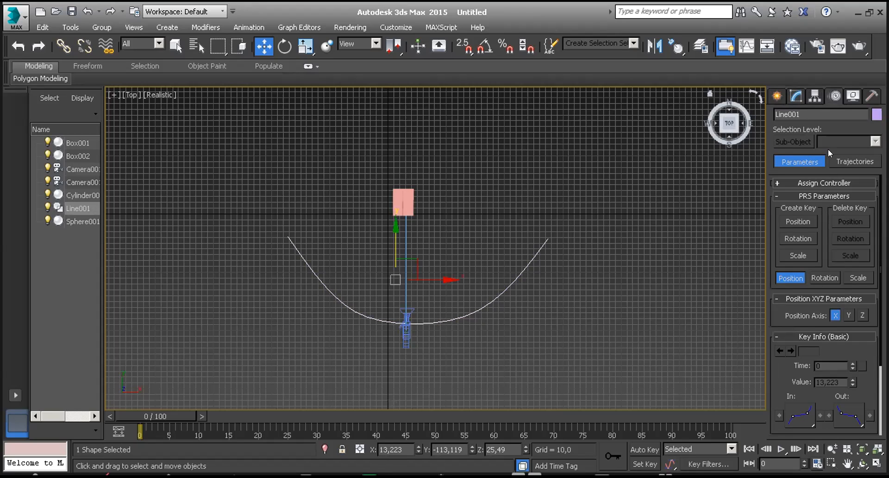
left_click(861, 162)
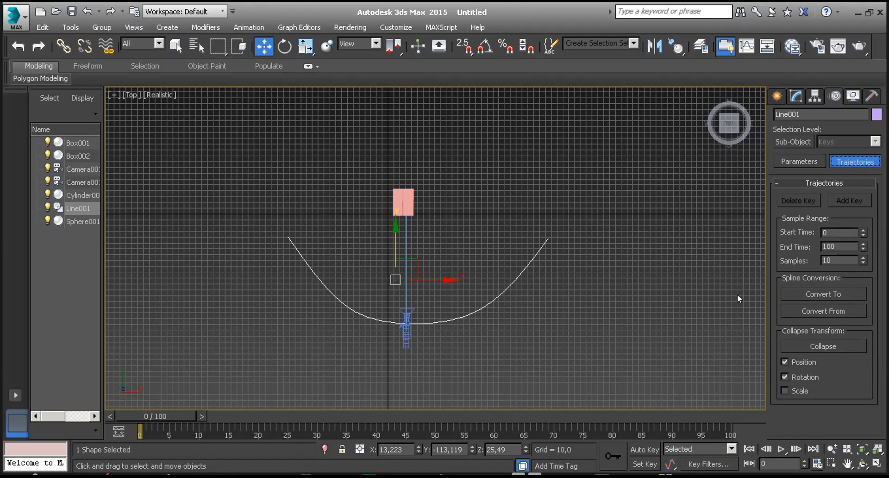
left_click(838, 291)
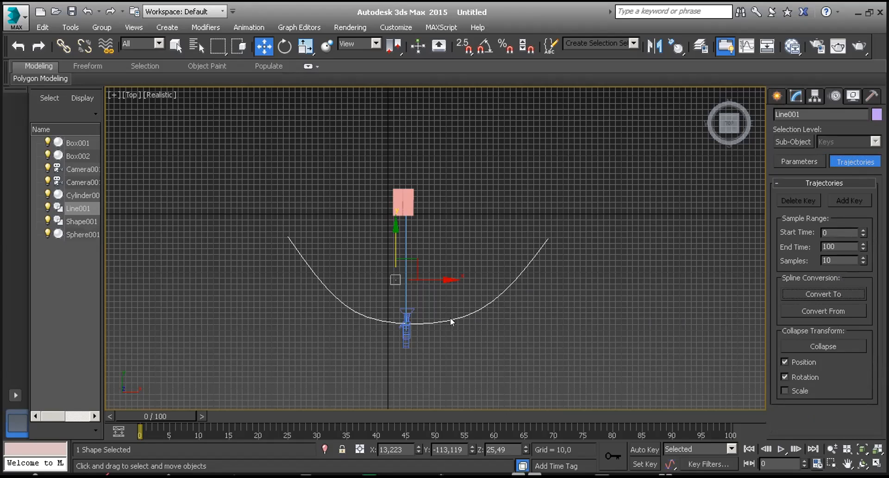
Step: Convert Camera001's trajectory from the curved line with 10 samples, undo it, and repeat the conversion
left_click(403, 327)
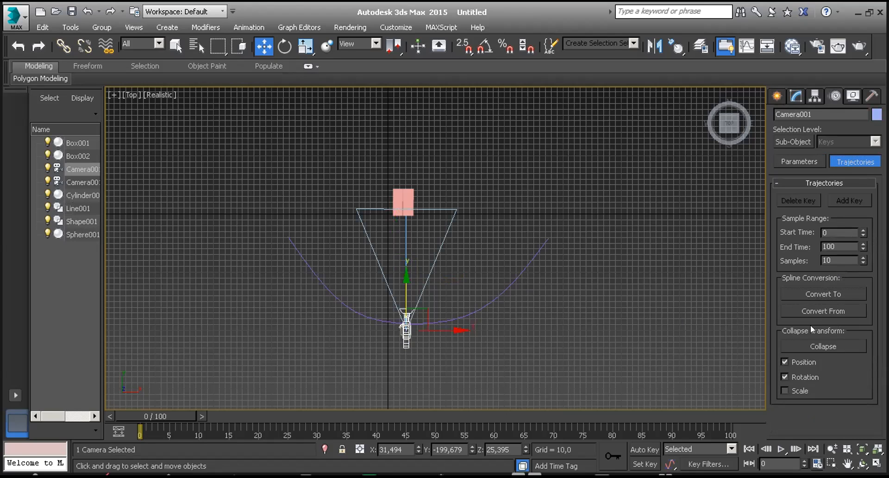
left_click(823, 311)
left_click(516, 278)
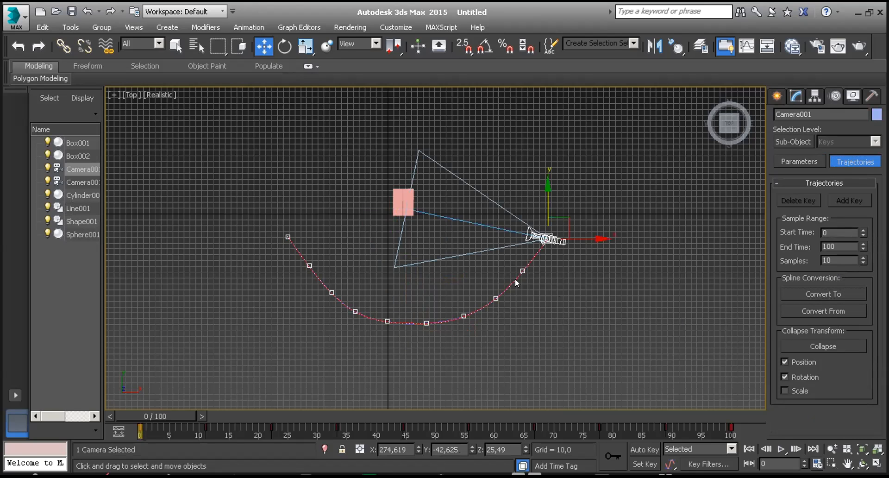
key("ctrl+z")
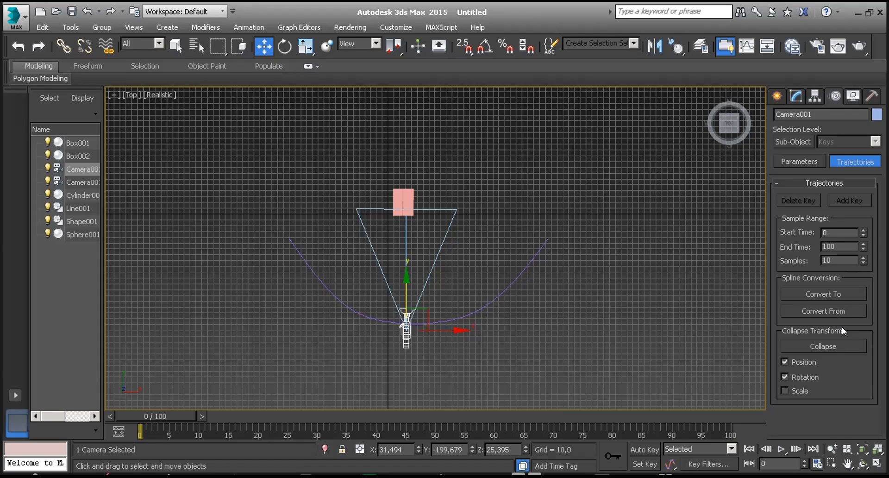
left_click(828, 307)
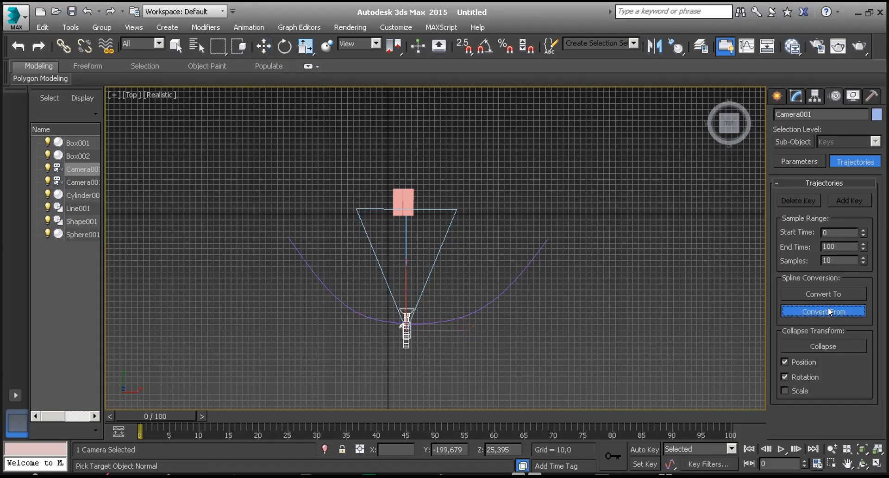
left_click(518, 262)
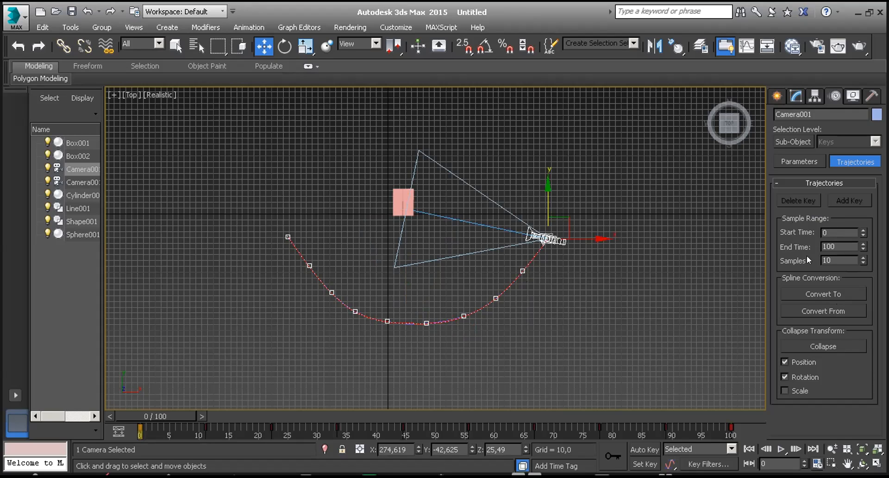
Step: Set the trajectory samples to 3 and try generating Camera001's path from the curved line with that value
left_click_drag(833, 259, 805, 256)
type("3")
key("Return")
left_click(818, 311)
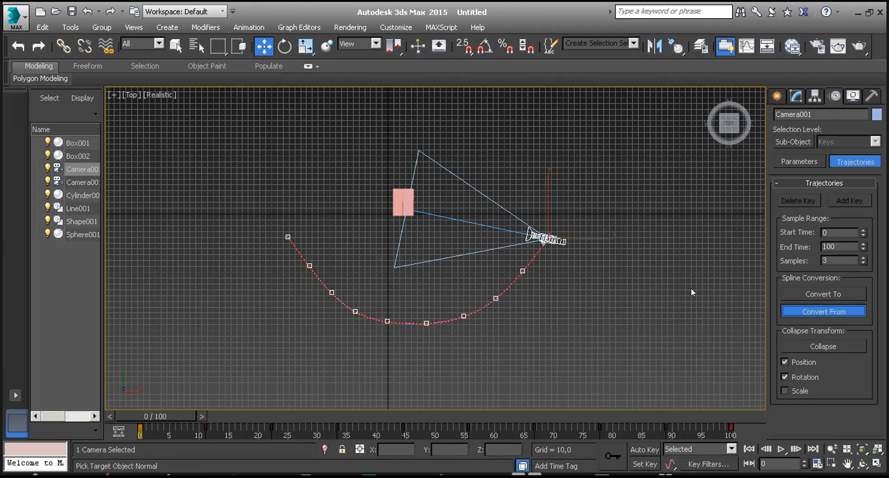
left_click(524, 254)
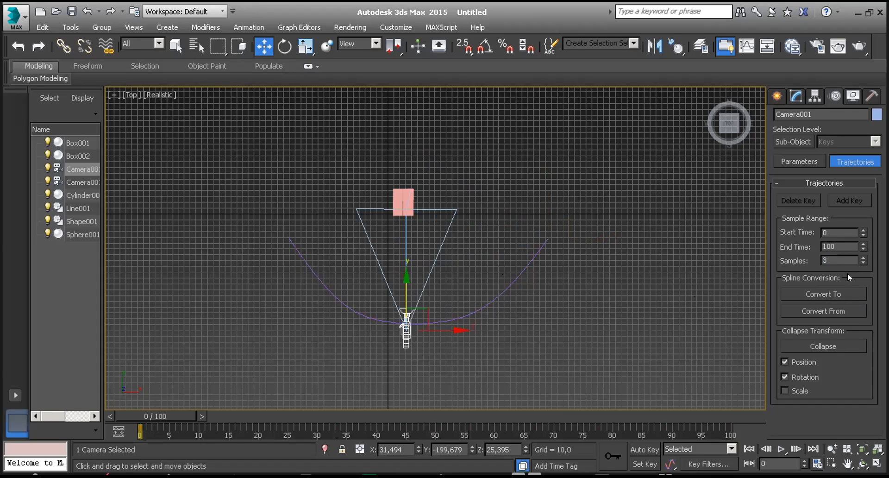
left_click(837, 307)
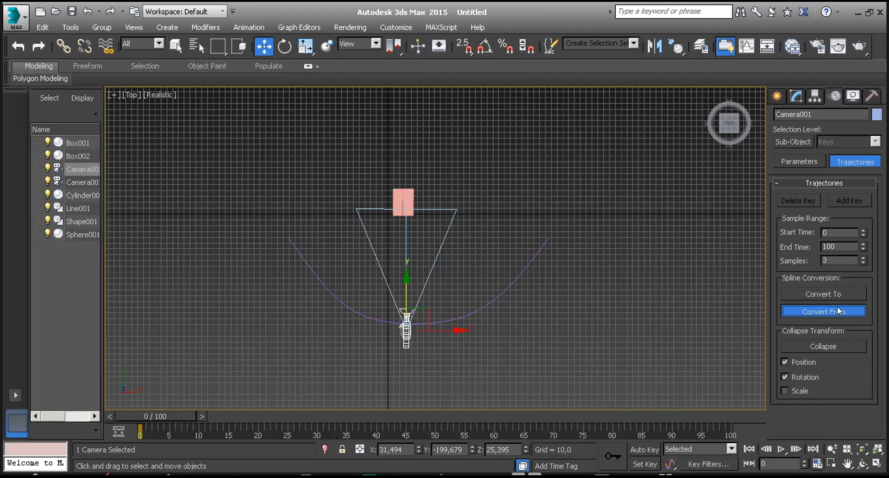
left_click(519, 265)
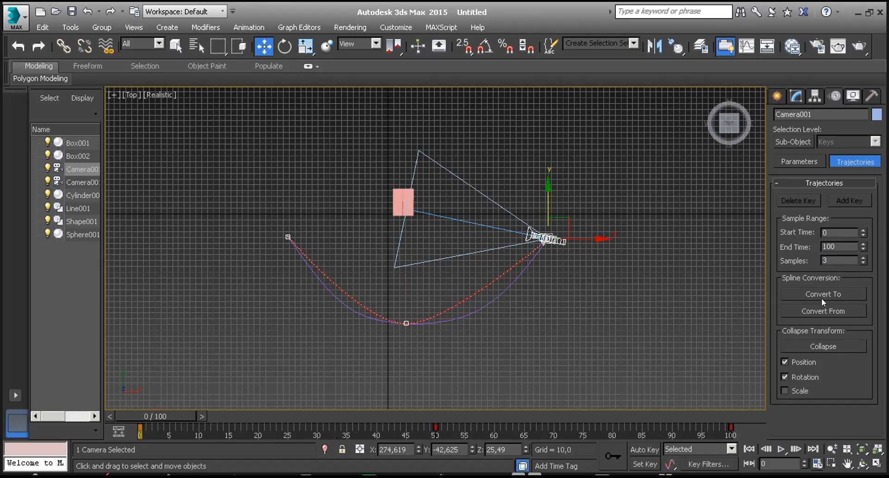
Step: Undo the three-sample conversion, set the samples to 10, and convert Camera001's trajectory from the curved line again
double_click(822, 260)
left_click(690, 269)
key("ctrl+z")
key("ctrl+z")
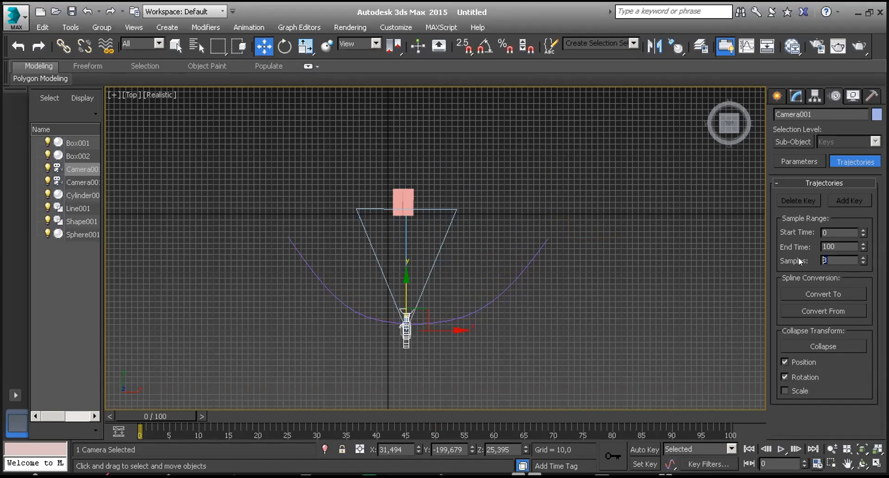
type("10")
left_click(827, 308)
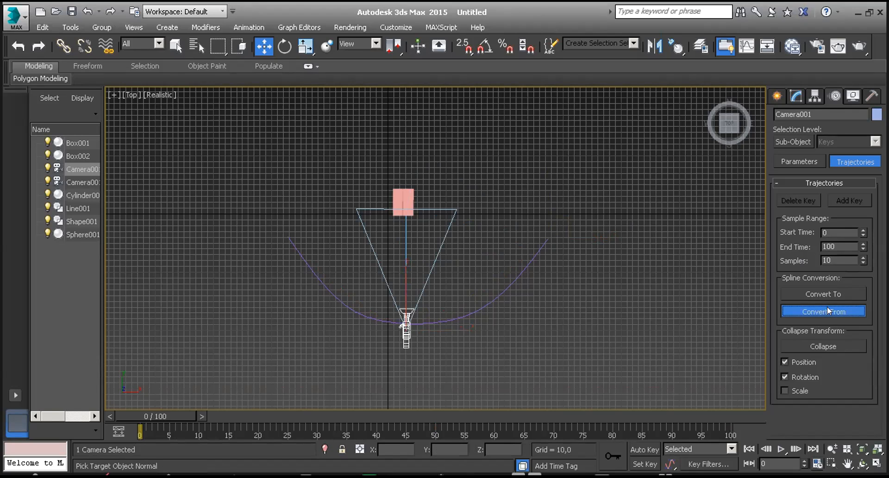
left_click(511, 271)
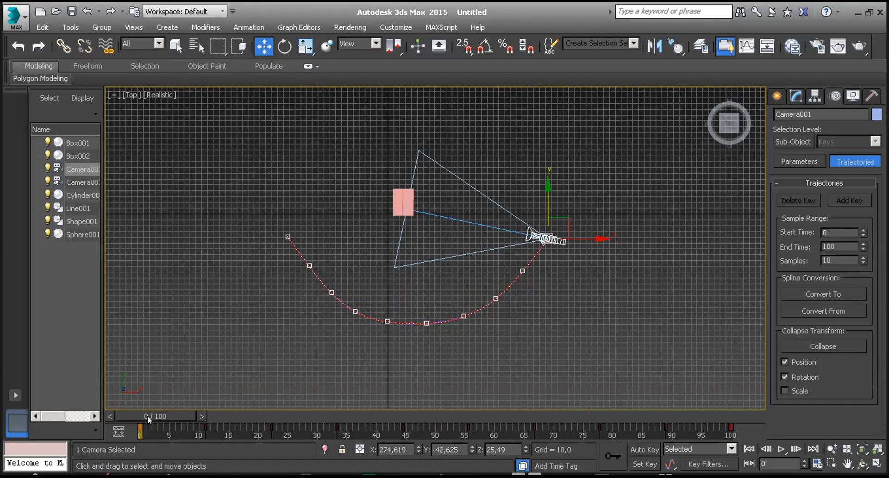
Step: Scrub the timeline to preview the camera's motion in the top view and through Camera001
left_click_drag(148, 415, 97, 424)
key("w")
key("c")
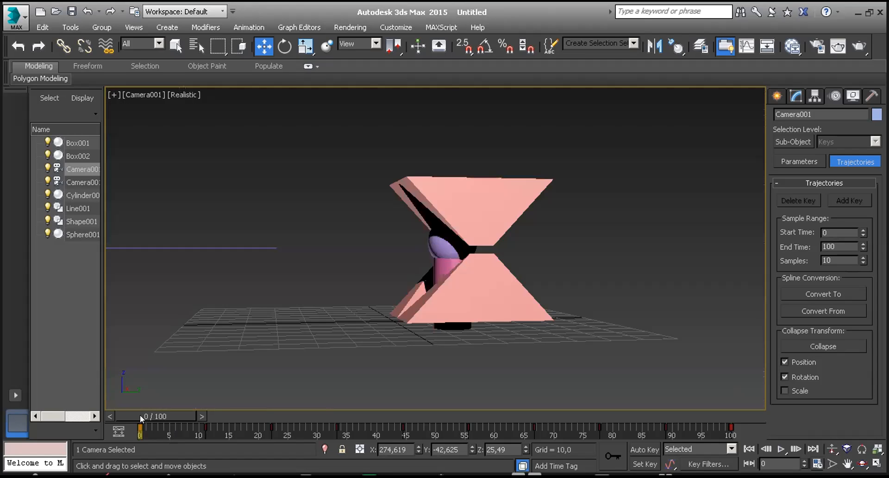
left_click_drag(140, 413, 140, 412)
key("w")
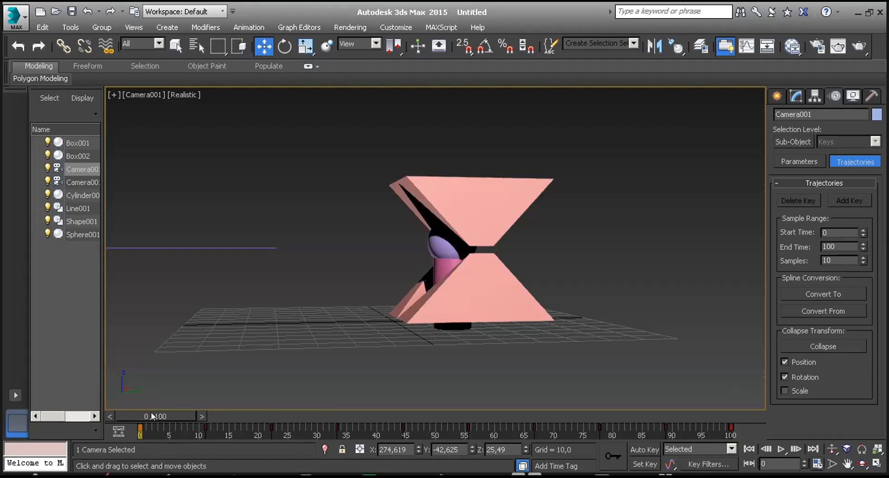
Step: Scrub the timeline back and forth to review the shot through Camera001, return to frame 0 and clear the selection
left_click_drag(151, 412, 448, 416)
mouse_move(100, 427)
left_mouse_down()
mouse_move(721, 421)
mouse_move(148, 419)
mouse_move(245, 429)
mouse_move(729, 429)
mouse_move(108, 426)
left_mouse_up()
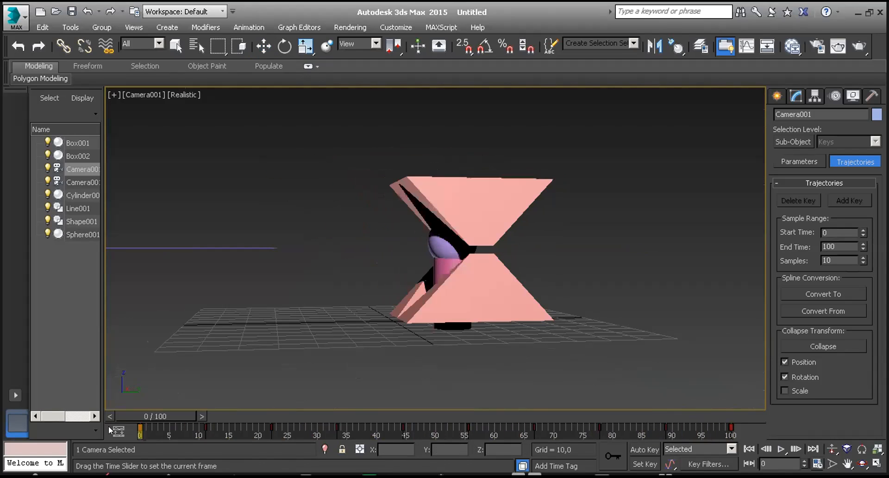
key("w")
left_click_drag(183, 414, 147, 432)
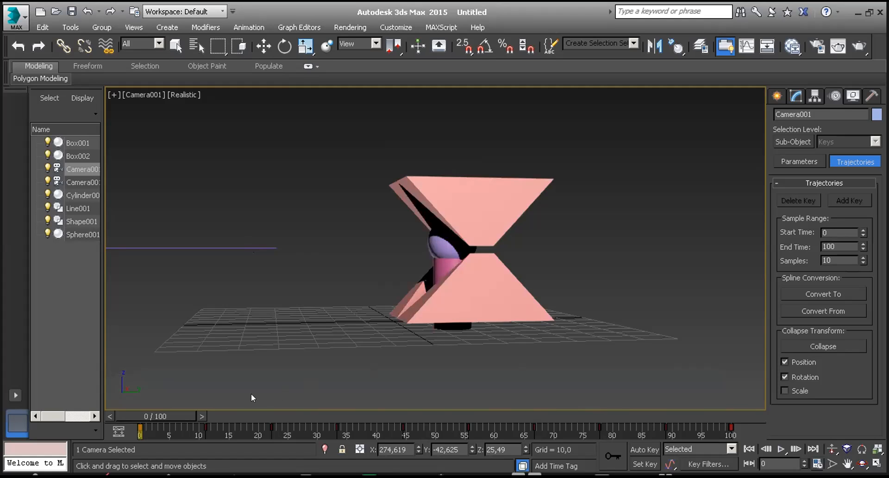
left_click_drag(174, 415, 370, 423)
left_click_drag(471, 426, 156, 427)
key("w")
left_click(402, 376)
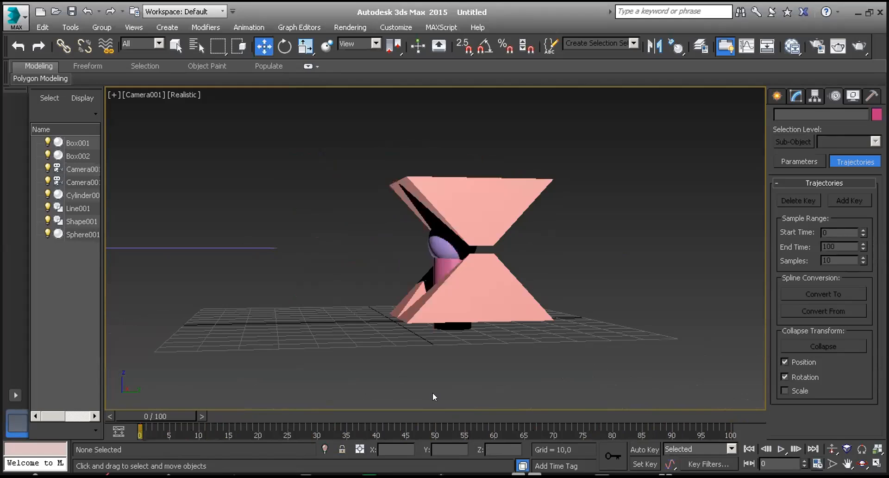
Step: Switch to the Top view, select Camera001 and scrub between frames 0 and 100 to review its motion along the curve
key("y")
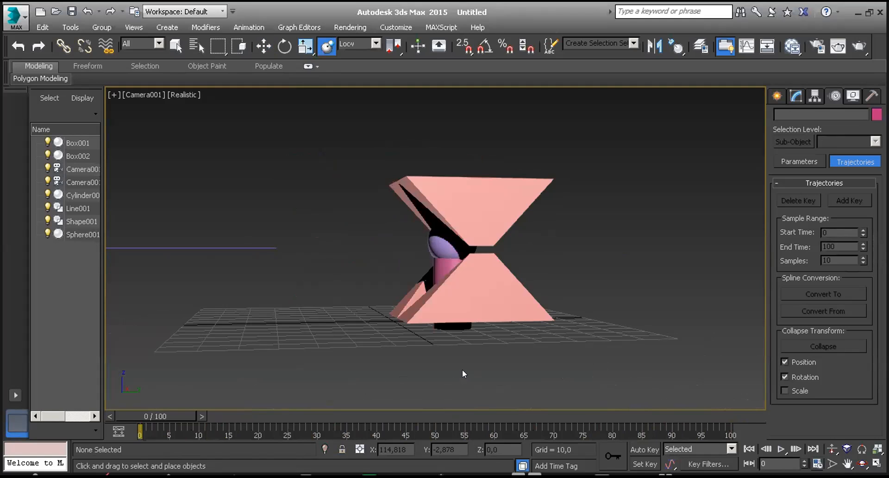
key("t")
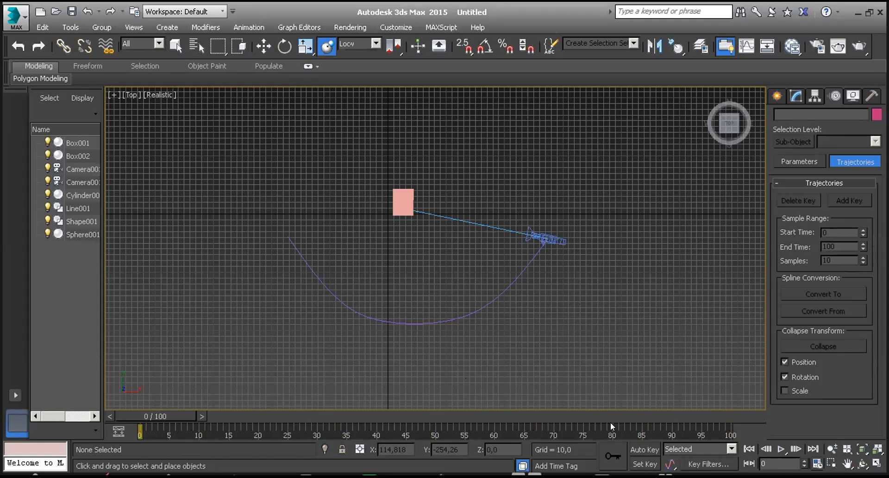
left_click_drag(170, 413, 191, 421)
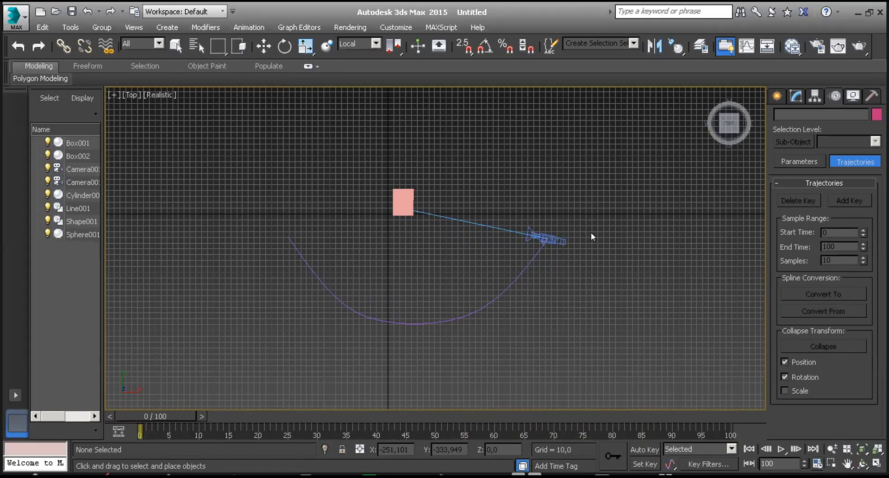
left_click(558, 238)
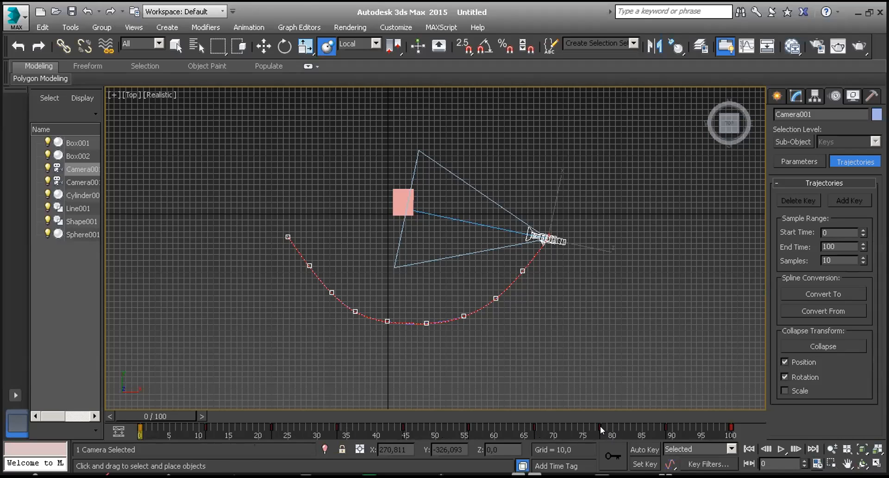
mouse_move(167, 413)
left_mouse_down()
mouse_move(180, 415)
mouse_move(153, 415)
left_mouse_up()
left_click_drag(151, 412, 726, 433)
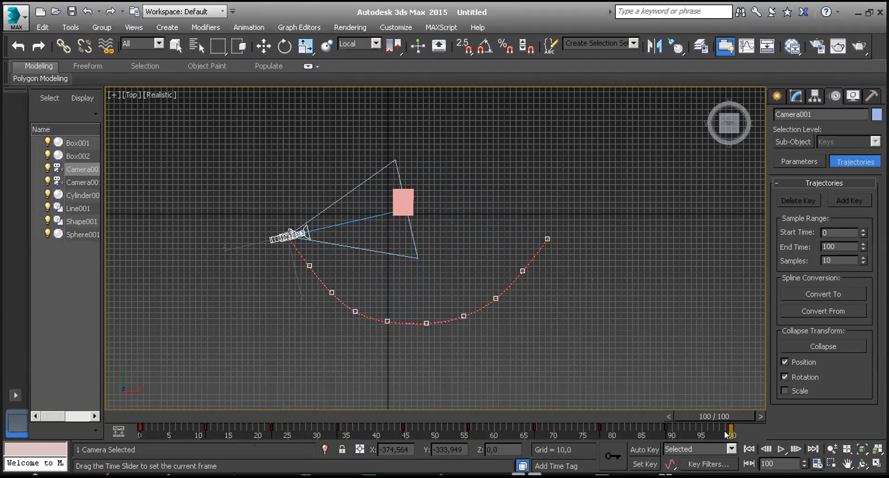
left_click_drag(148, 444, 111, 454)
key("y")
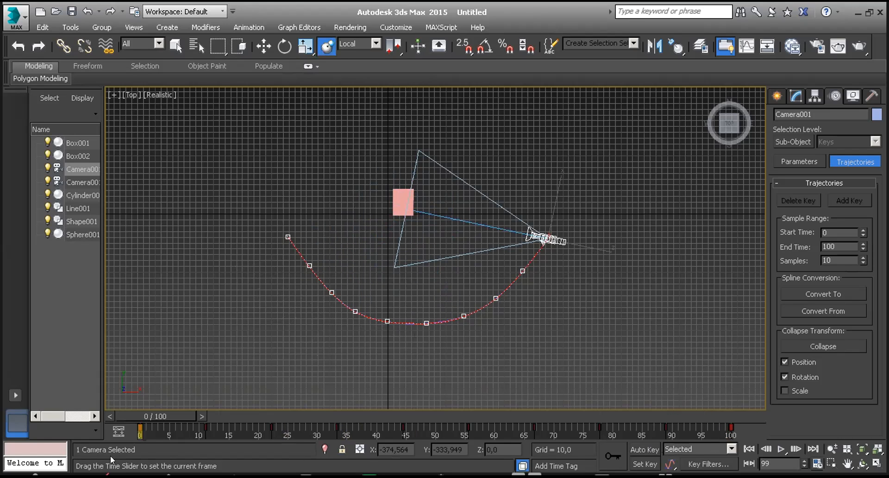
left_click_drag(161, 412, 758, 424)
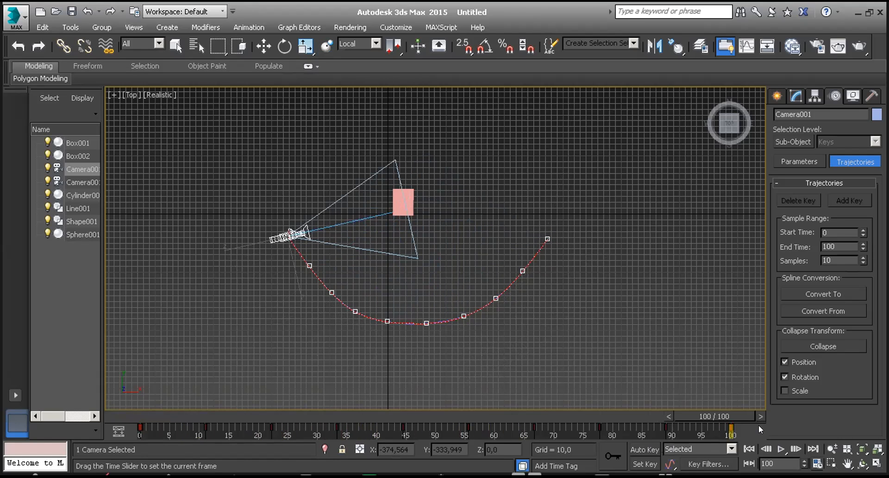
left_click_drag(703, 430, 157, 435)
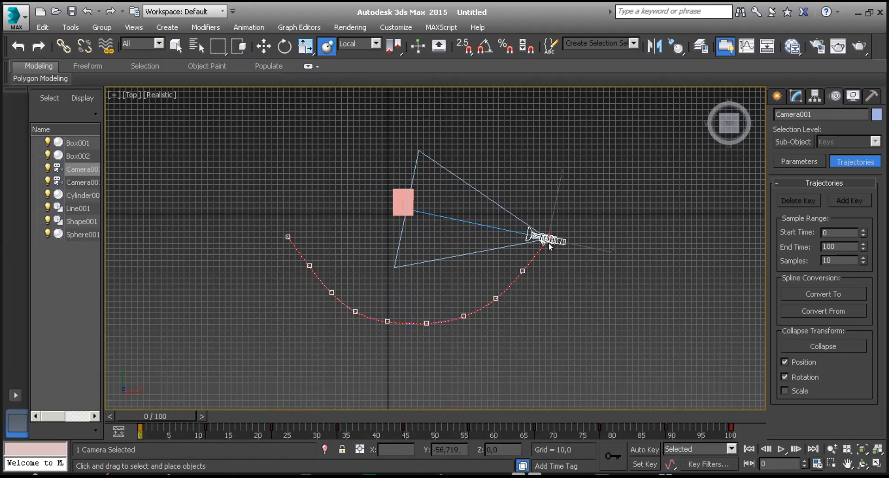
left_click_drag(159, 413, 725, 418)
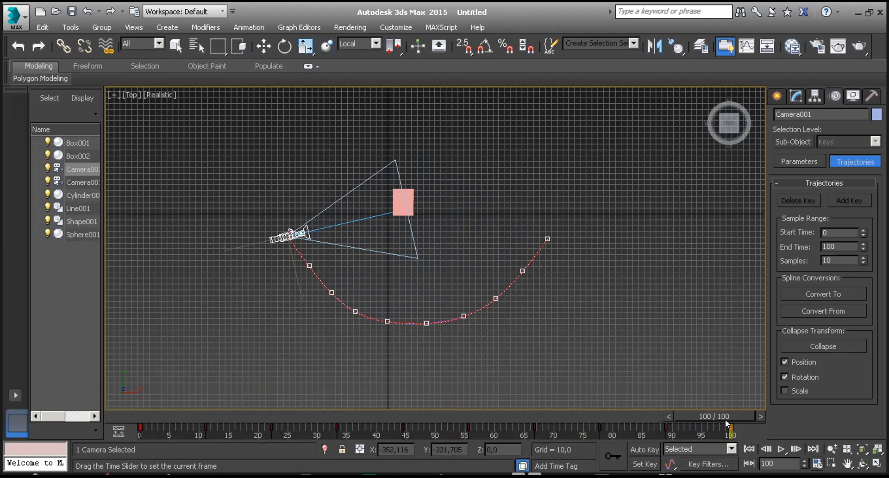
left_click_drag(598, 419, 271, 423)
left_click_drag(191, 447, 143, 445)
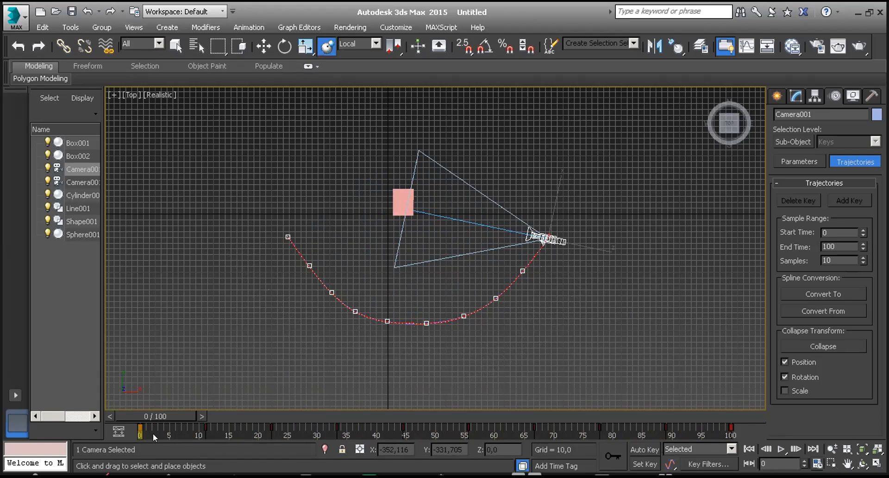
left_click_drag(160, 413, 788, 424)
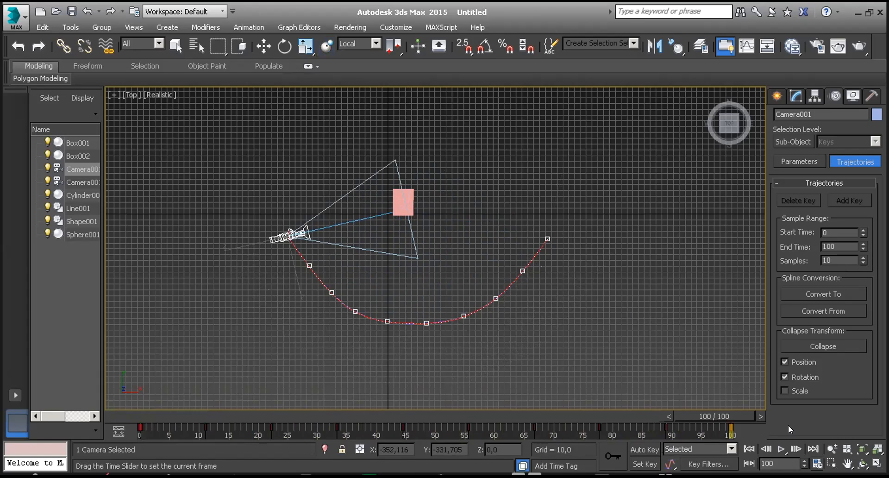
left_click(517, 360)
key("y")
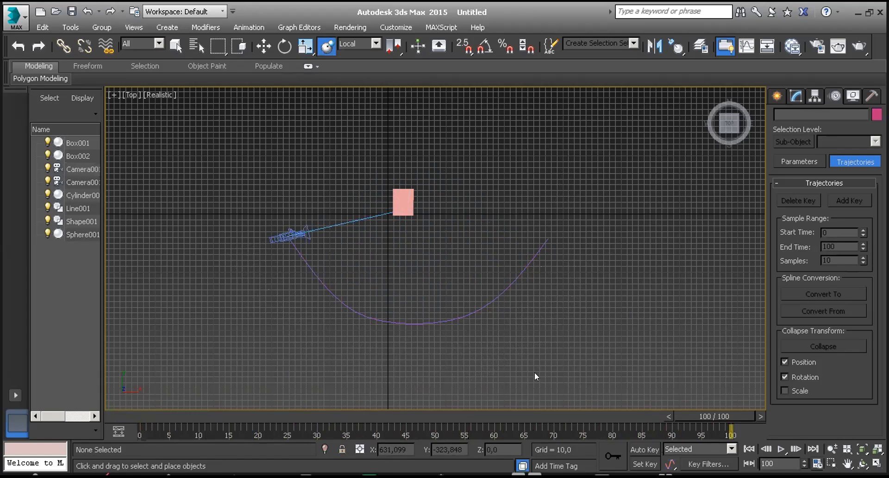
Step: Restore the four-viewport layout and change the realistic Top viewport to a Perspective view orbited to an oblique angle
left_click(437, 319)
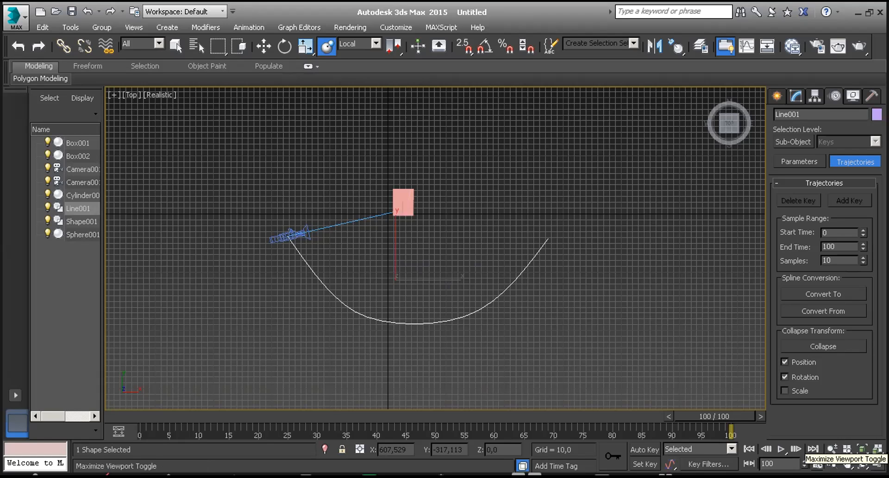
left_click(876, 448)
left_click(525, 330)
left_click(494, 196)
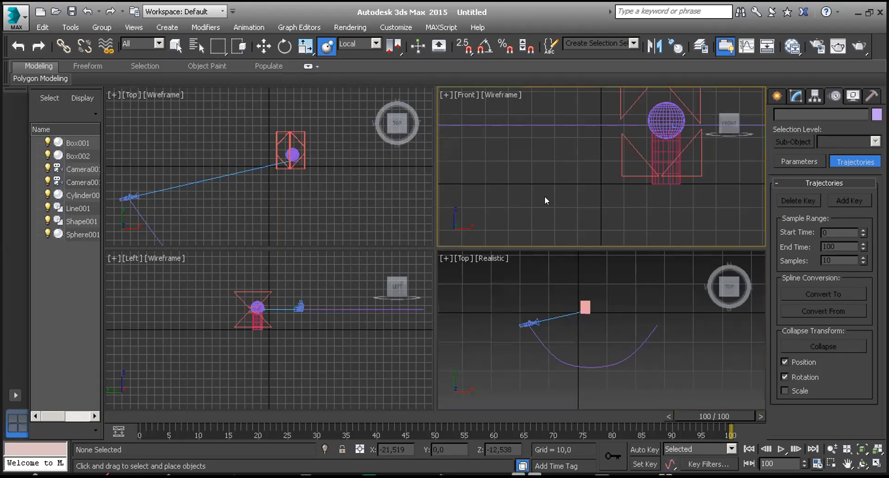
scroll(539, 204, "down", 2)
left_click(578, 329)
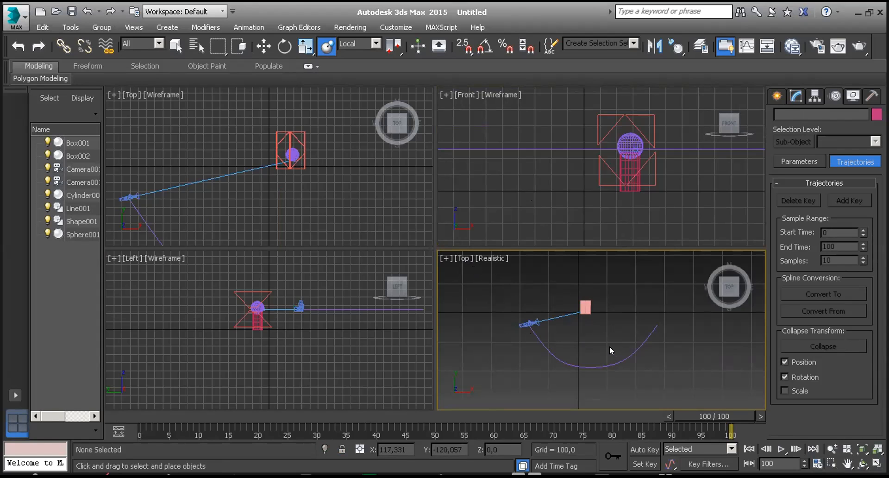
key("p")
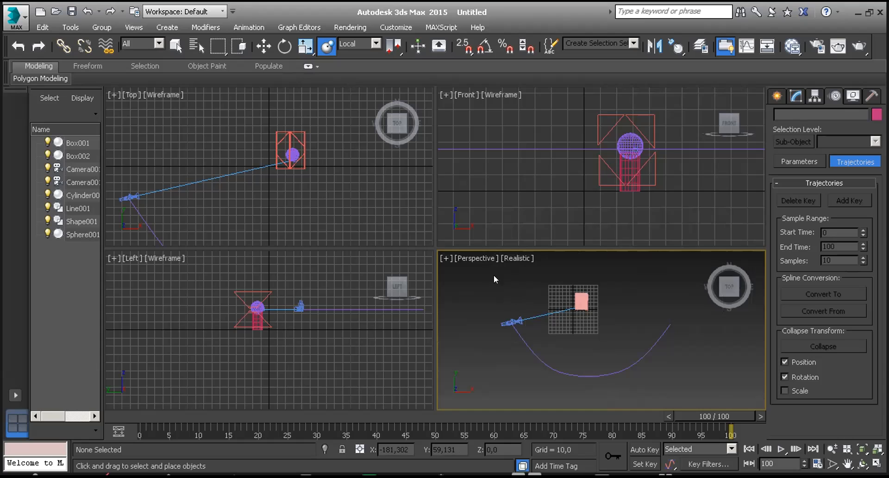
left_click(862, 462)
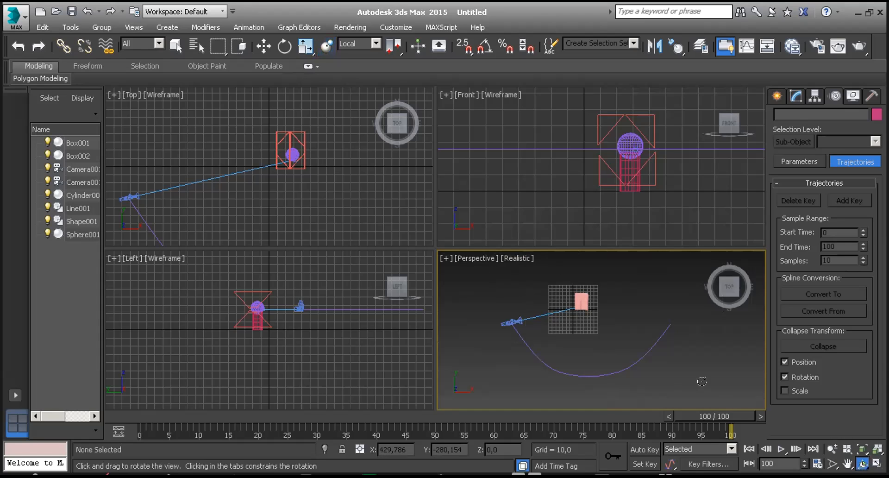
left_click_drag(585, 289, 593, 246)
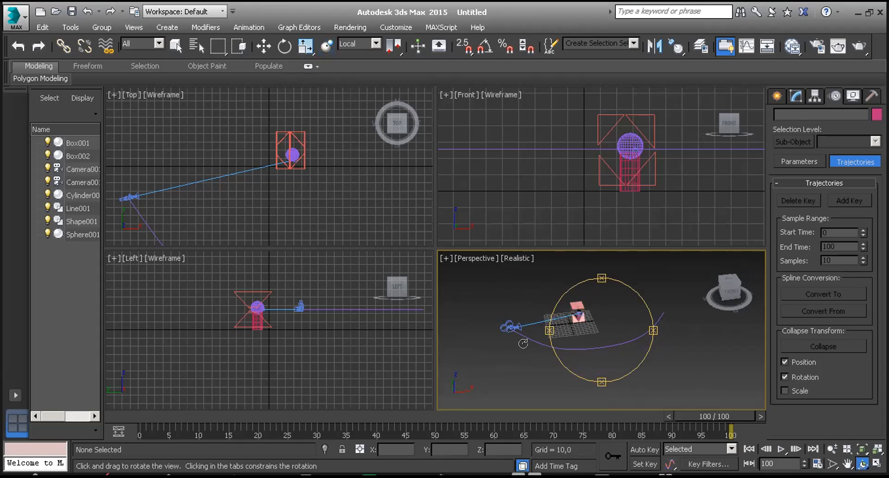
left_click_drag(574, 309, 574, 309)
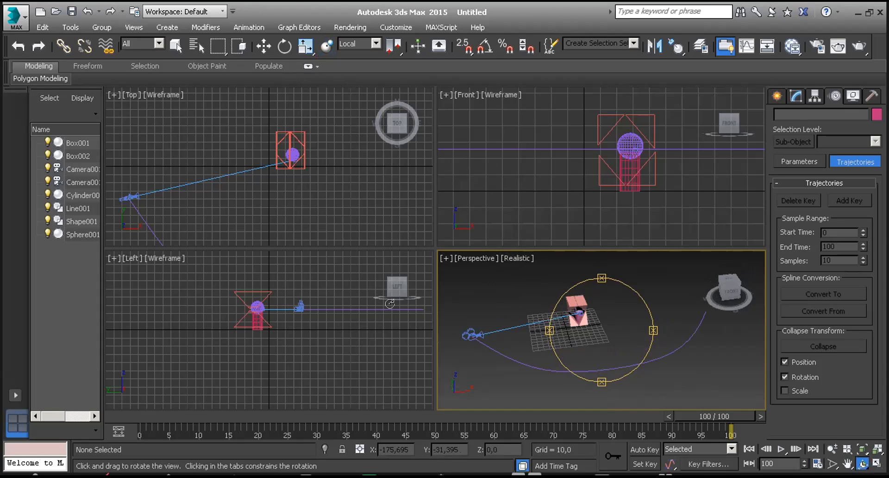
scroll(577, 324, "up", 4)
scroll(577, 324, "down", 6)
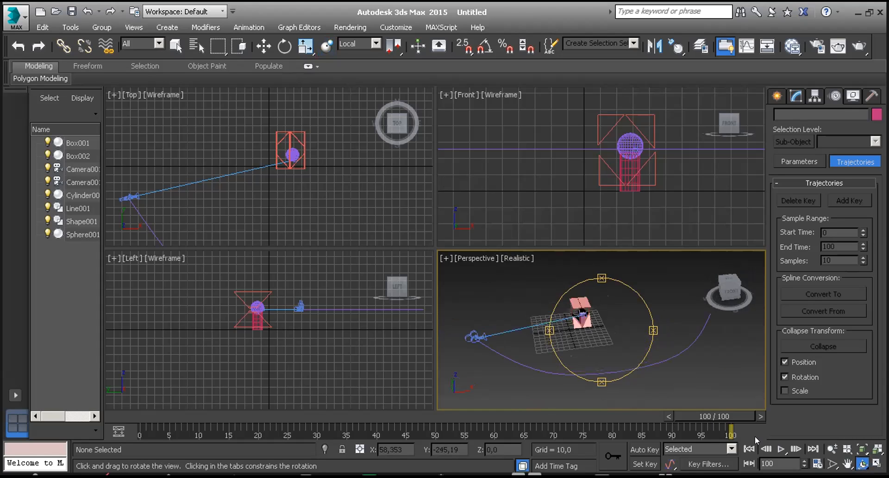
Step: Scrub the timeline between frames 0 and 100 to examine the camera's travel in the Perspective view, ending at frame 0
left_click_drag(713, 409, 152, 424)
key("ctrl+r")
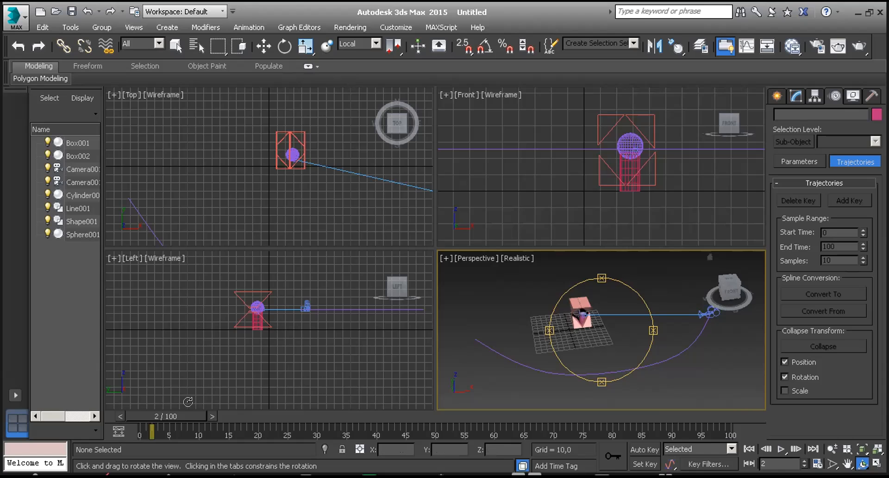
left_click_drag(173, 415, 735, 409)
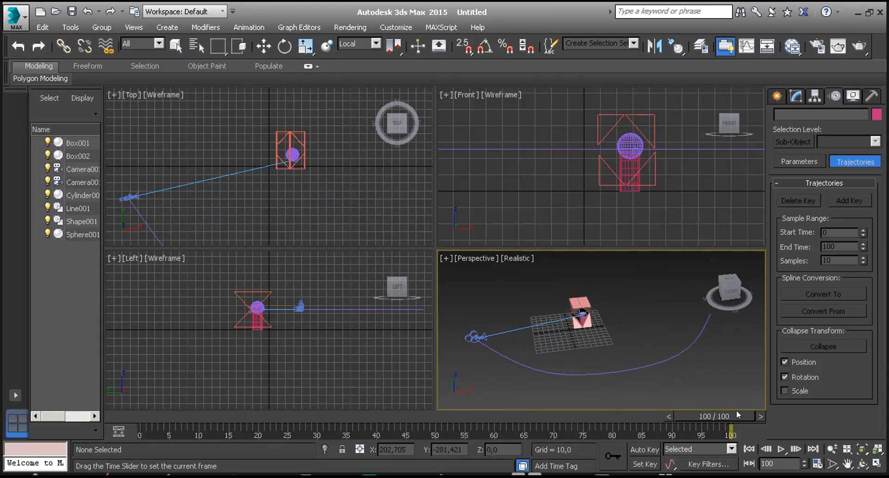
left_click_drag(737, 415, 139, 413)
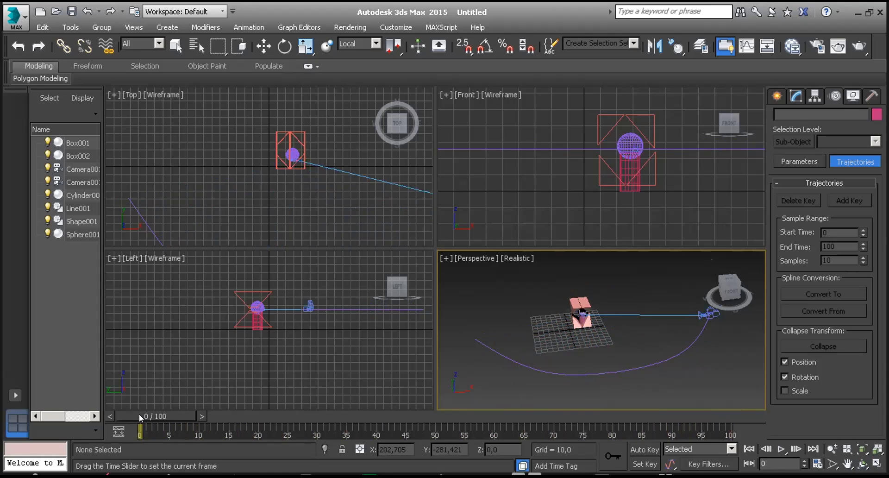
key("ctrl+r")
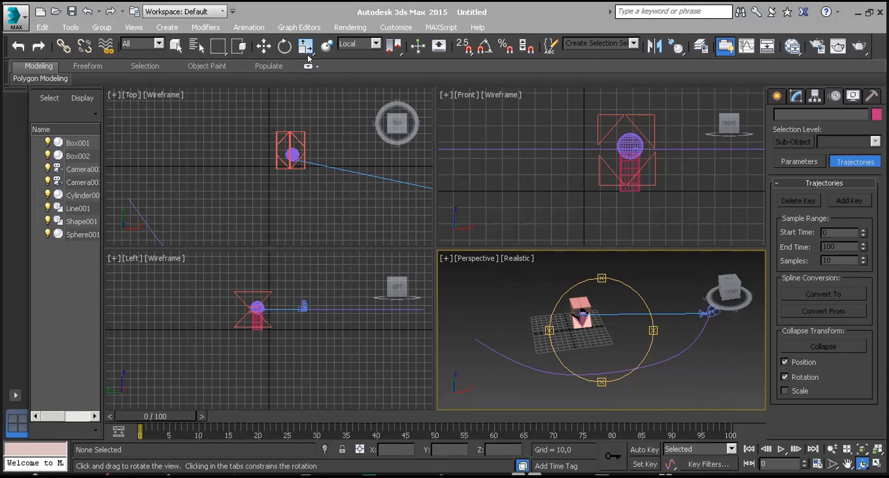
Step: Select the curved path line and inspect its height and shape from several angles in the Perspective view
key("w")
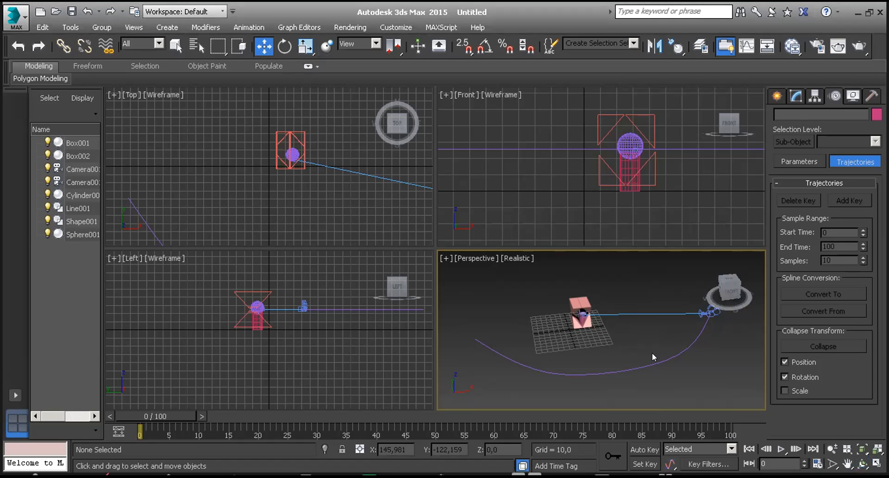
left_click(620, 366)
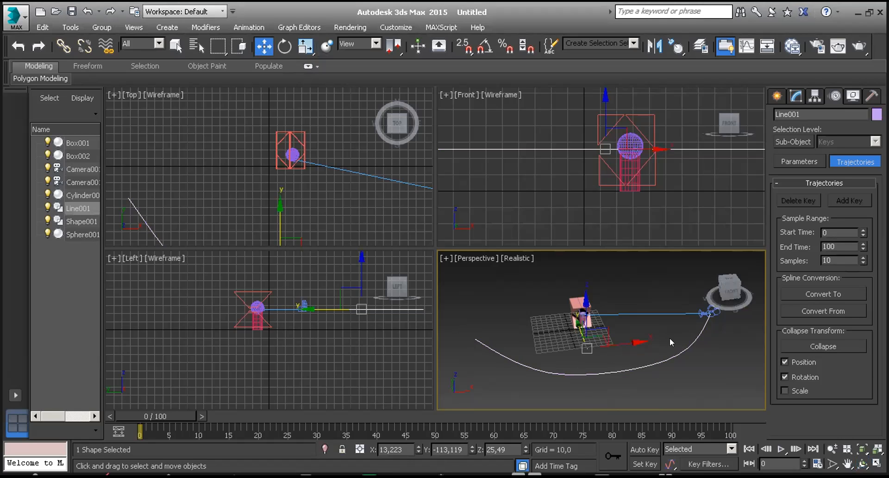
left_click(862, 463)
left_click_drag(603, 350, 609, 327)
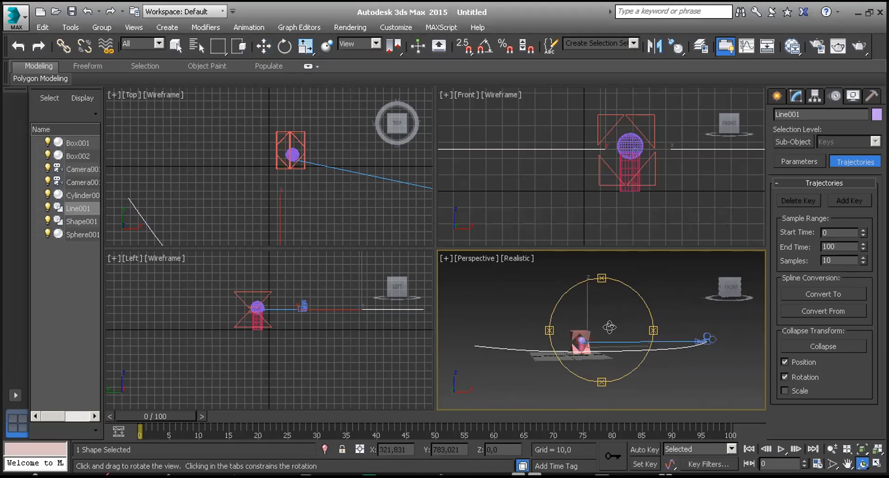
left_click_drag(586, 328, 585, 366)
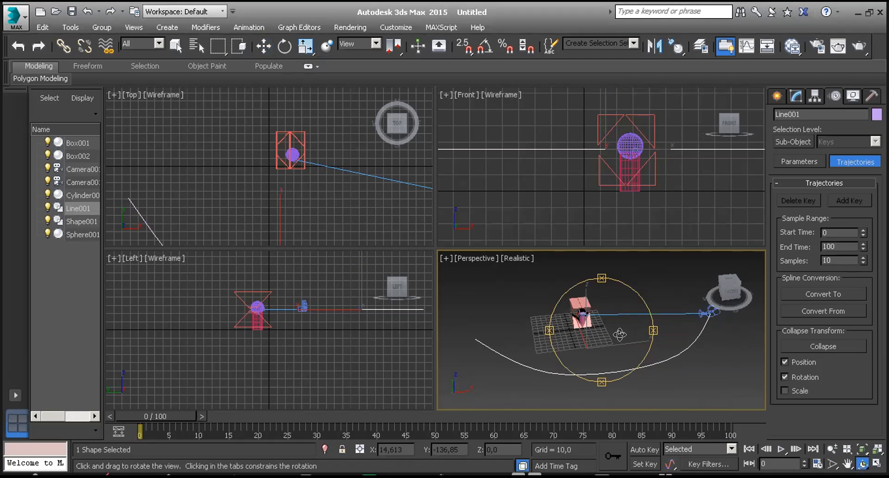
mouse_move(592, 315)
left_mouse_down()
mouse_move(502, 315)
mouse_move(608, 308)
left_mouse_up()
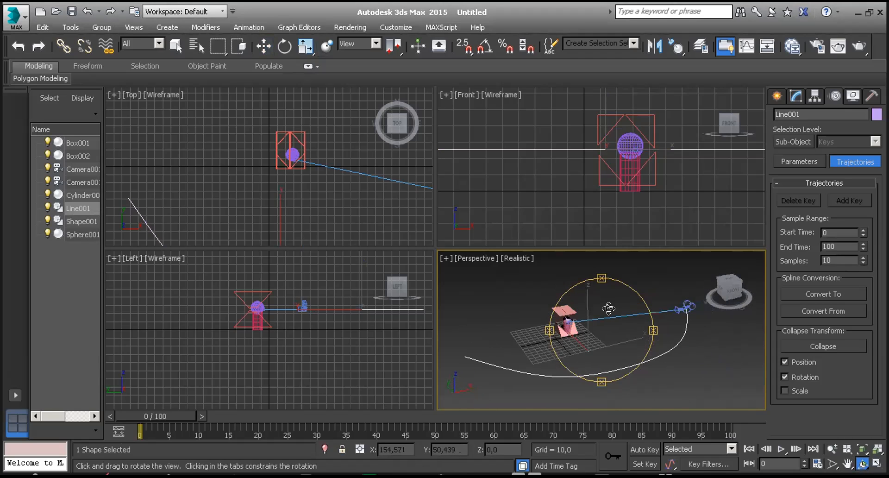